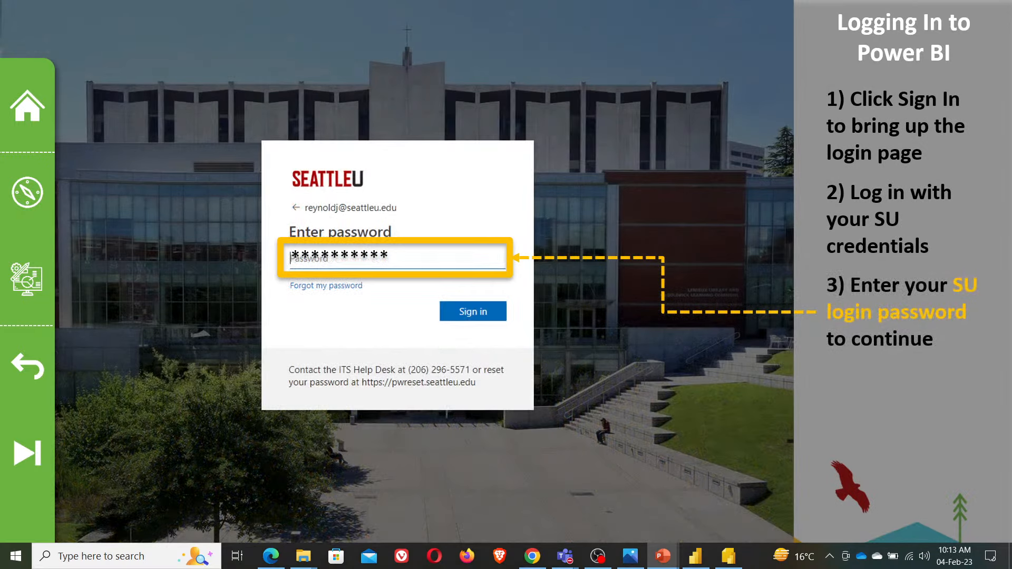
- Advance the slide show to the Navigating the Power BI Workspace overview slide
{"action": "key", "text": "Right"}
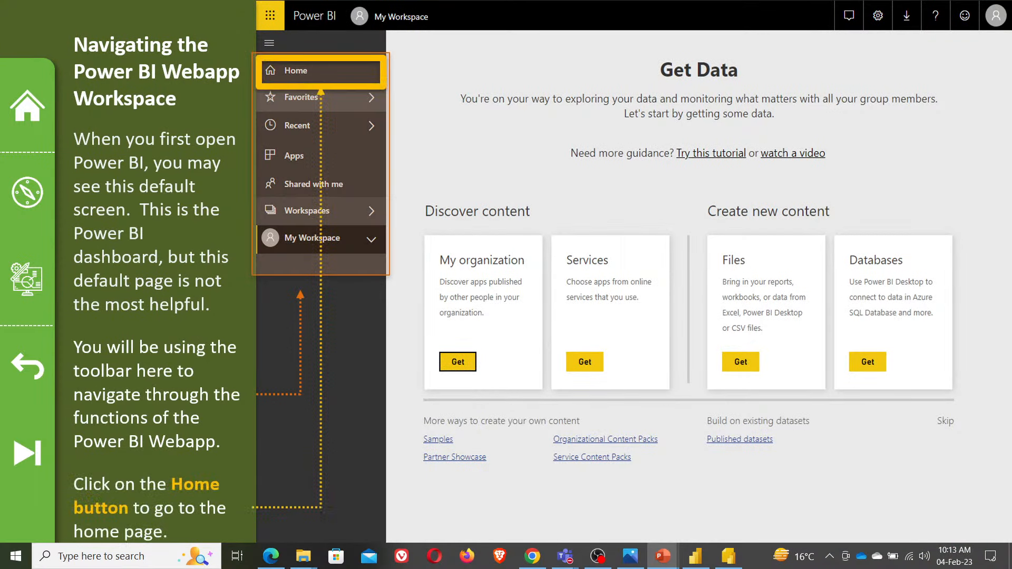
{"action": "key", "text": "Right"}
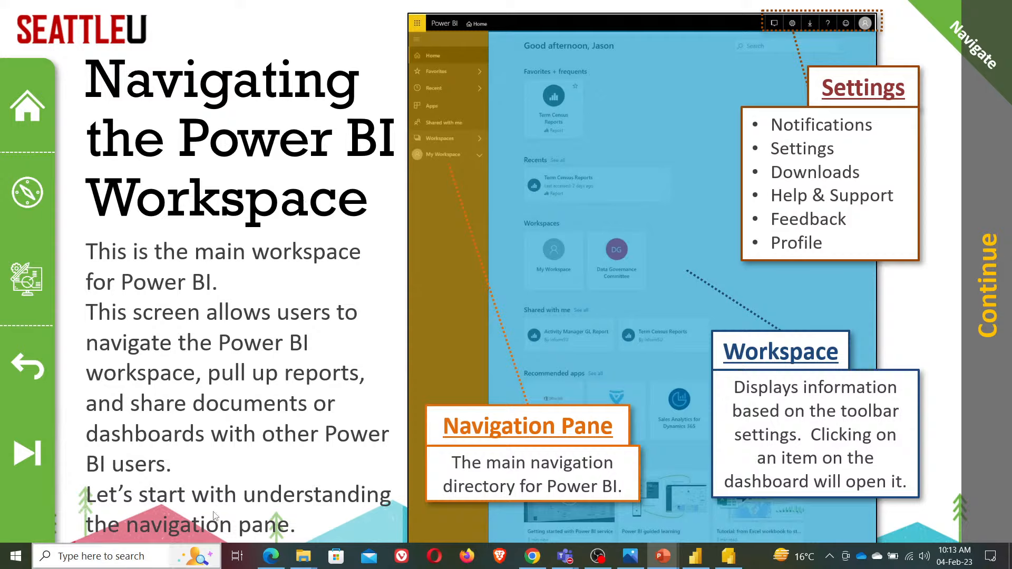
- Switch to Chrome, open app.powerbi.com and maximize the browser window
{"action": "left_click", "coordinate": [536, 564]}
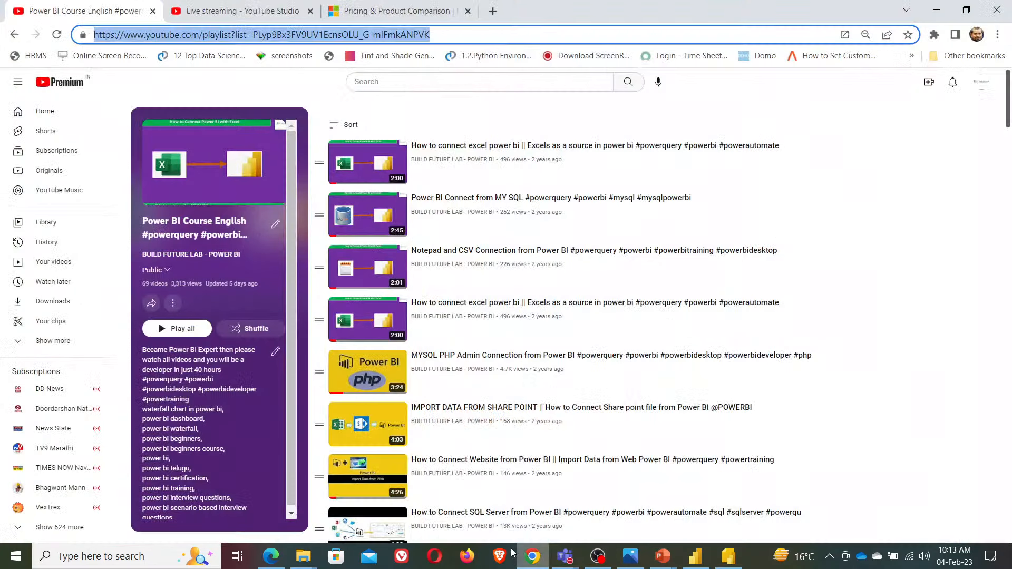
{"action": "left_click", "coordinate": [966, 10]}
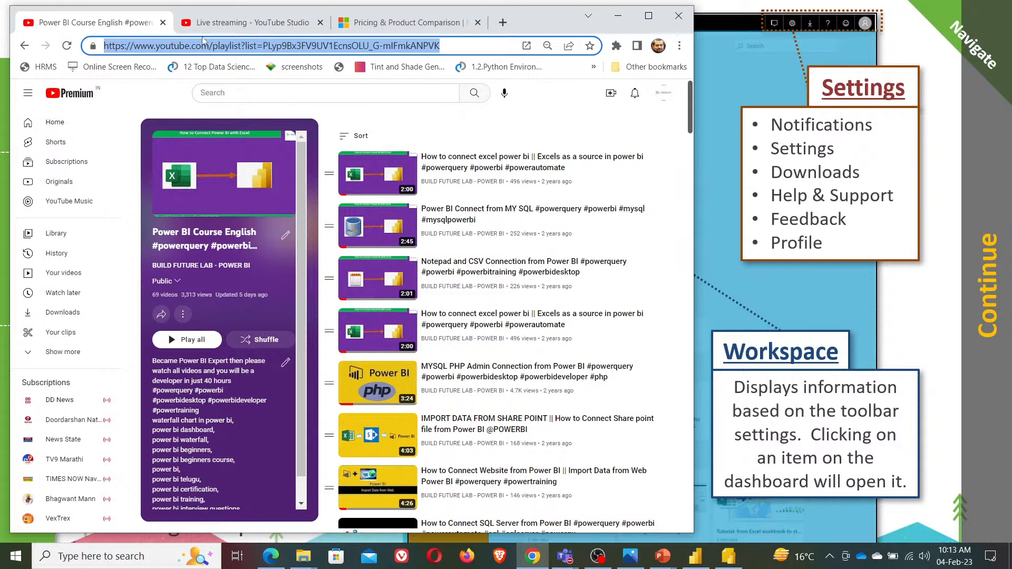
{"action": "type", "text": "app.powerbi.com"}
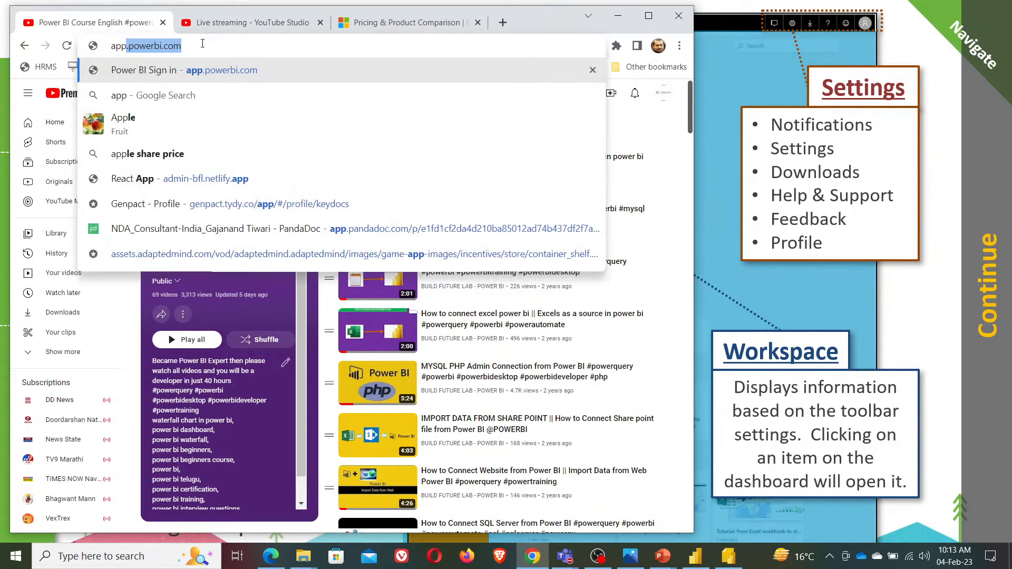
{"action": "key", "text": "Return"}
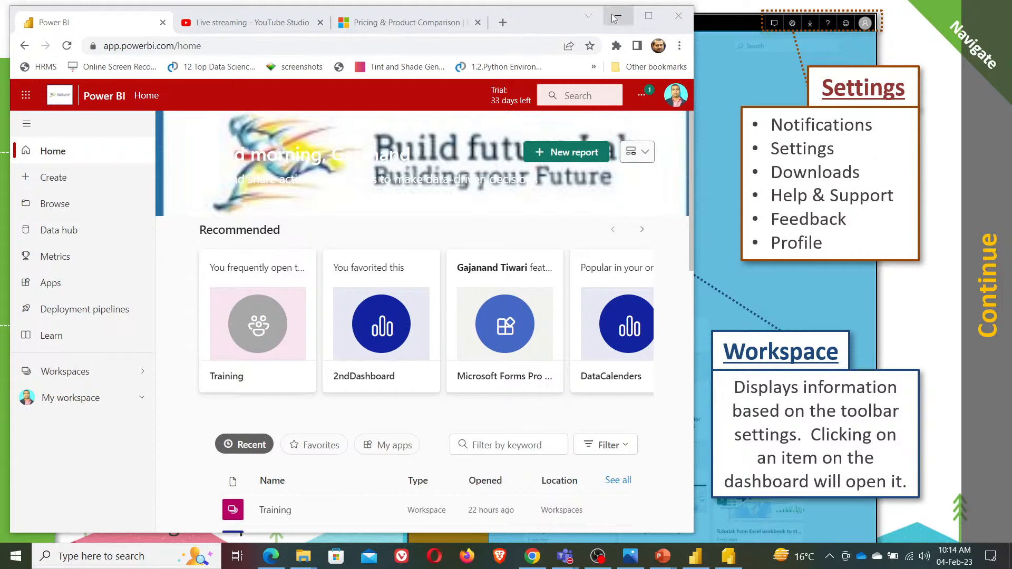
{"action": "left_click", "coordinate": [649, 17]}
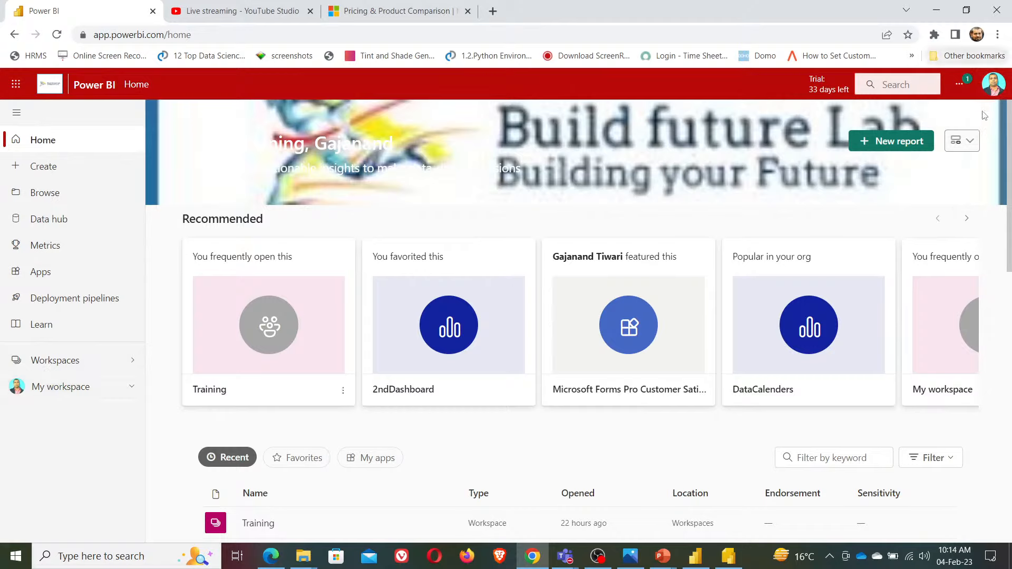
- Compare the Power BI service's Settings options and workspaces list with the overview slide in the PowerPoint slide show
{"action": "left_click", "coordinate": [960, 85]}
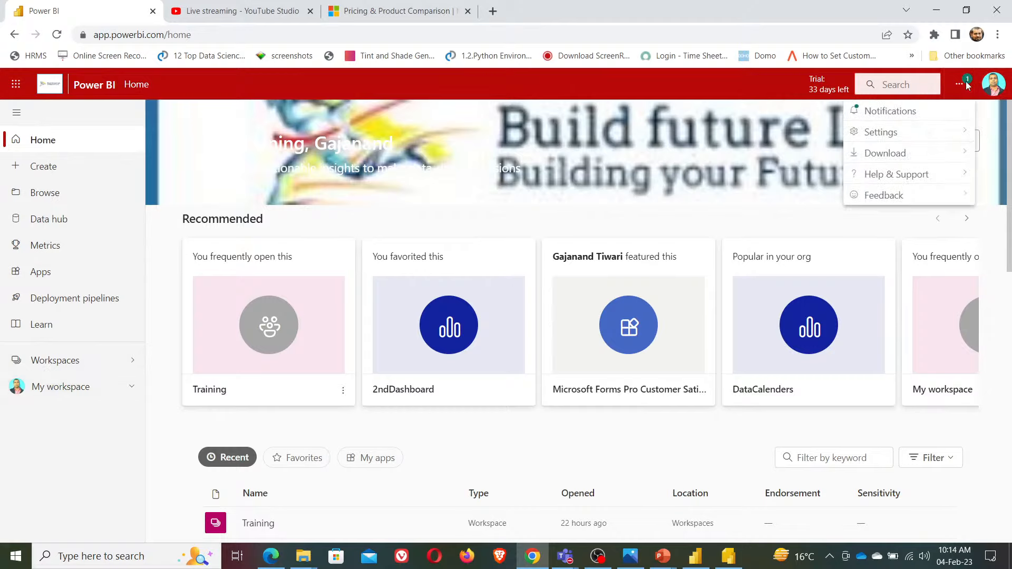
{"action": "mouse_move", "coordinate": [913, 131]}
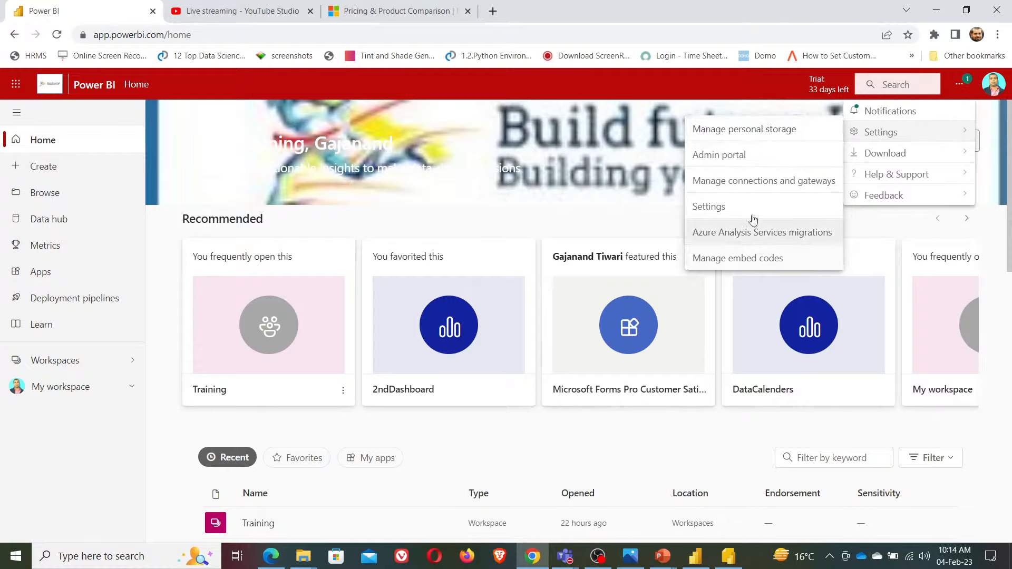
{"action": "left_click", "coordinate": [65, 363]}
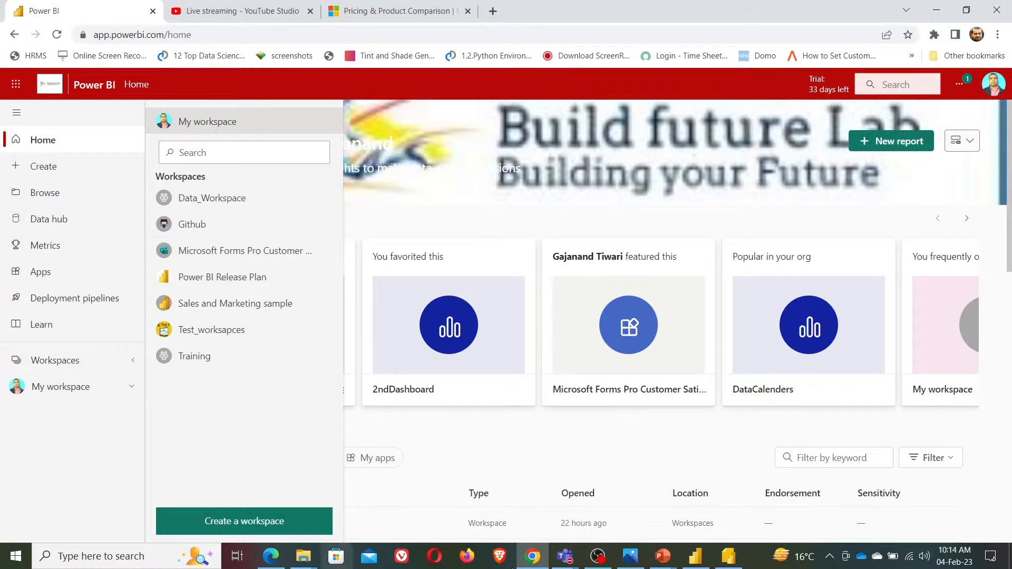
{"action": "mouse_move", "coordinate": [666, 561]}
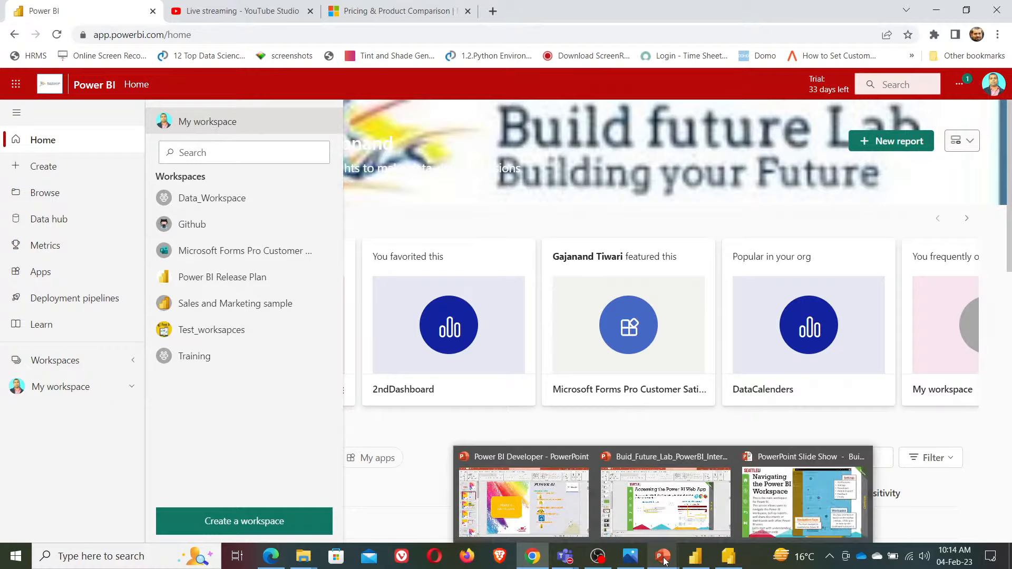
{"action": "left_click", "coordinate": [800, 499]}
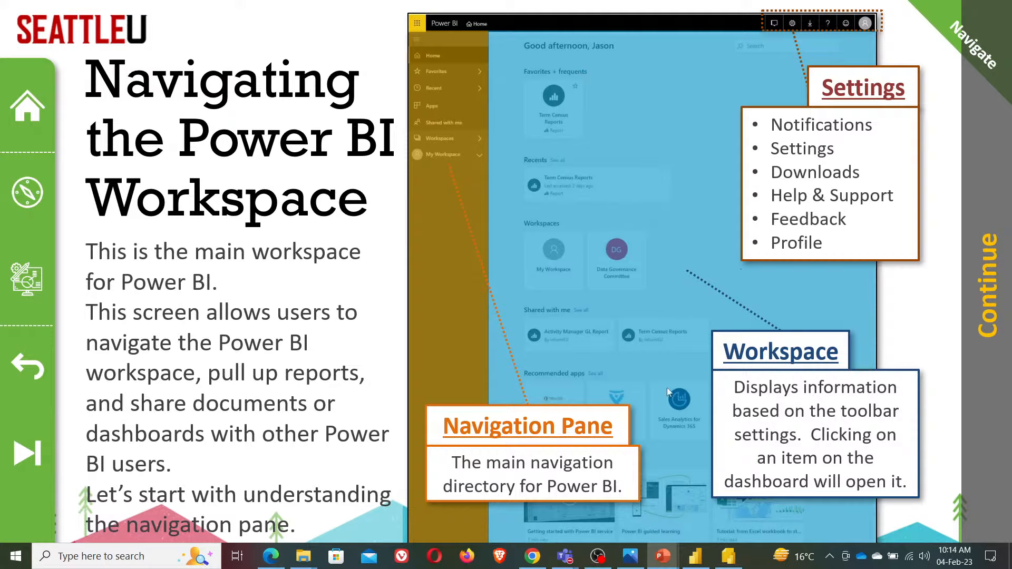
{"action": "key", "text": "alt+Tab"}
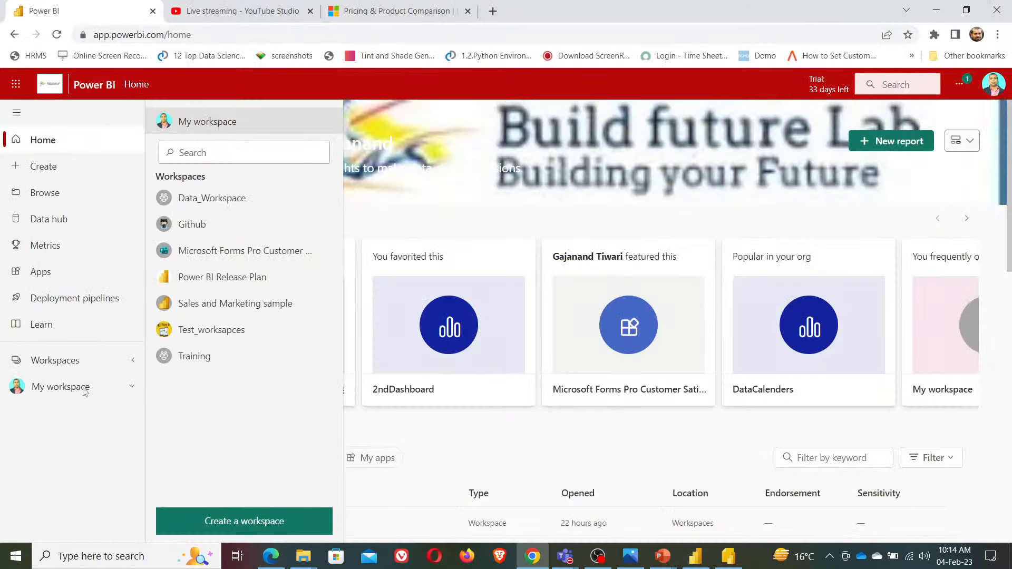
- Open the Power BI Release Plan workspace and compare its Content with its Datasets + dataflows
{"action": "left_click", "coordinate": [198, 279]}
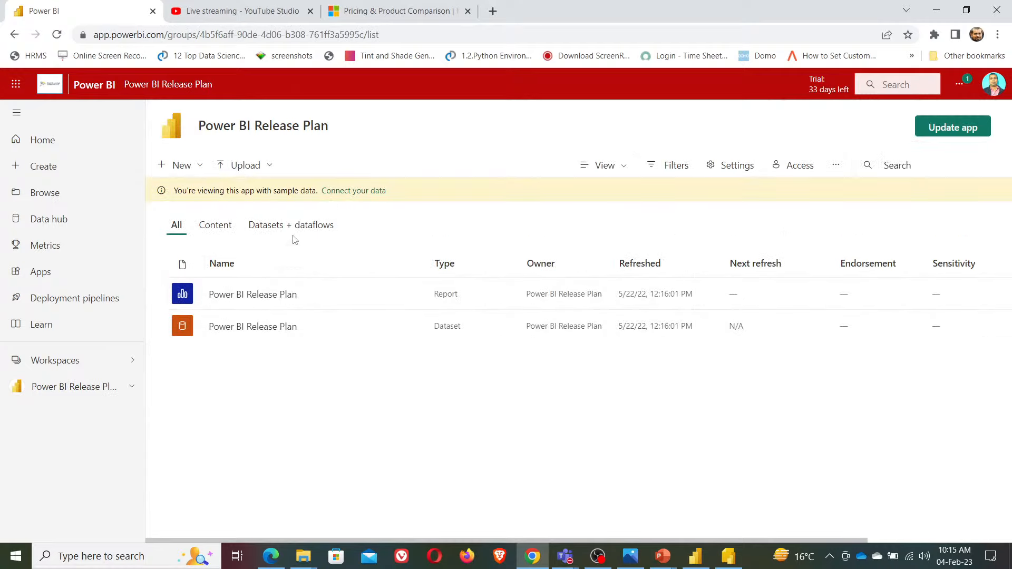
{"action": "left_click", "coordinate": [299, 234]}
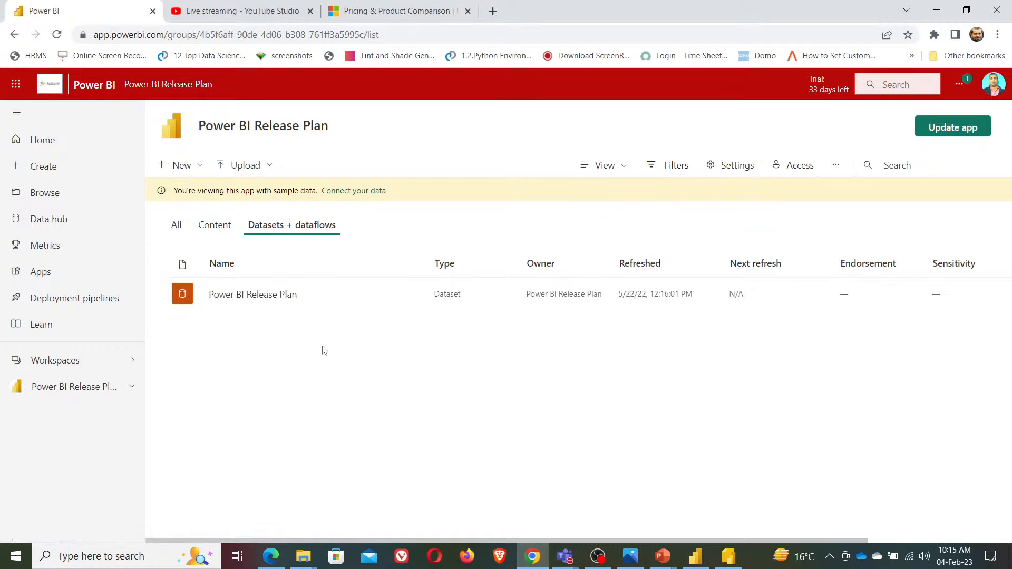
{"action": "left_click", "coordinate": [214, 226]}
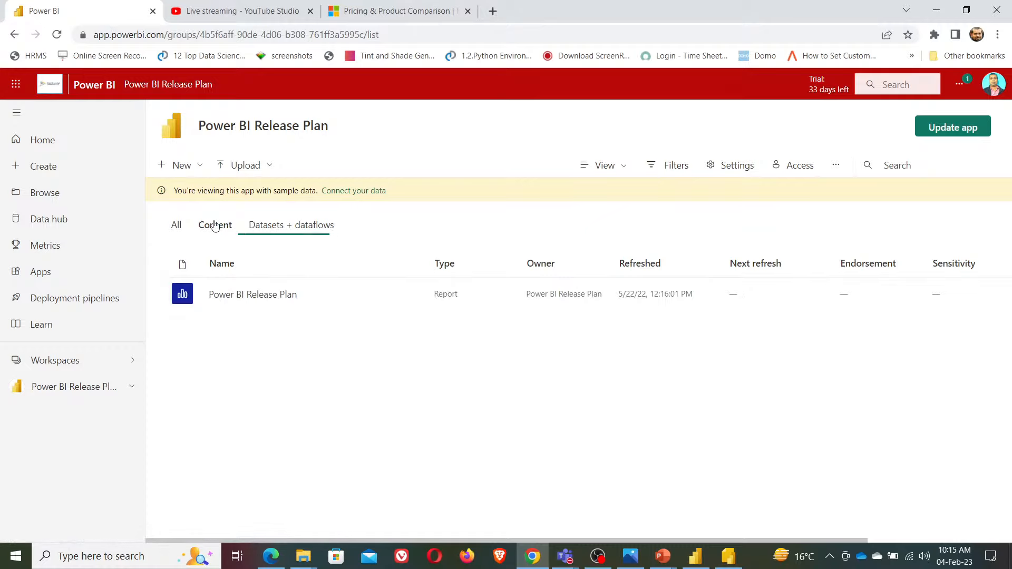
{"action": "left_click", "coordinate": [287, 230]}
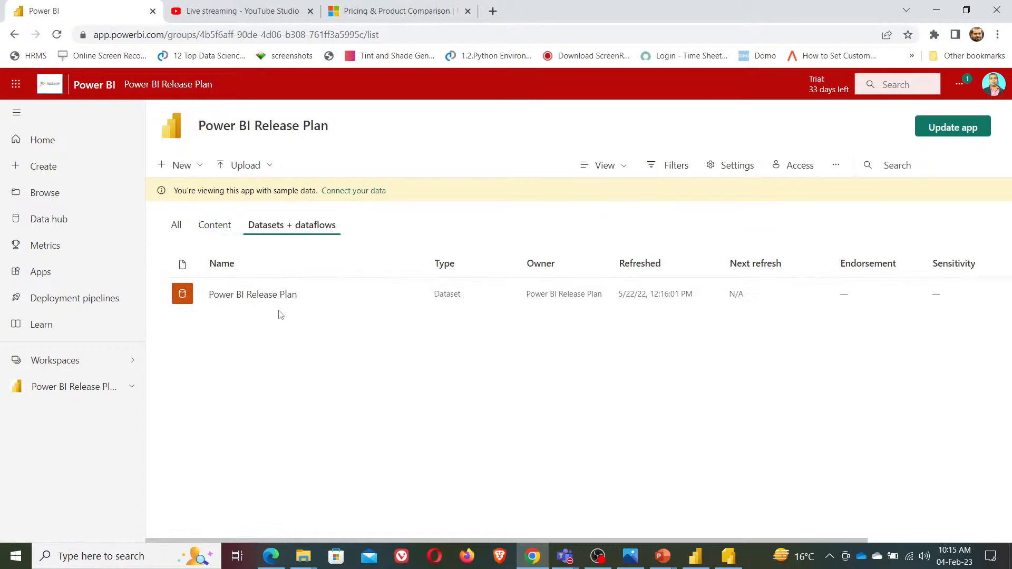
{"action": "left_click", "coordinate": [211, 227]}
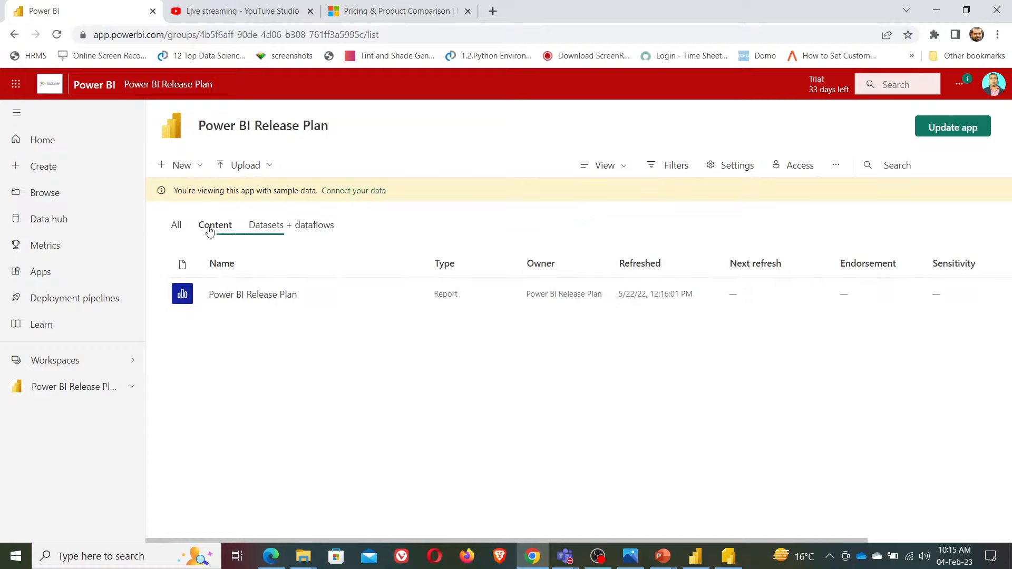
- Open the Power BI Release Plan report, then go back to the workspace's Datasets + dataflows
{"action": "left_click", "coordinate": [238, 295]}
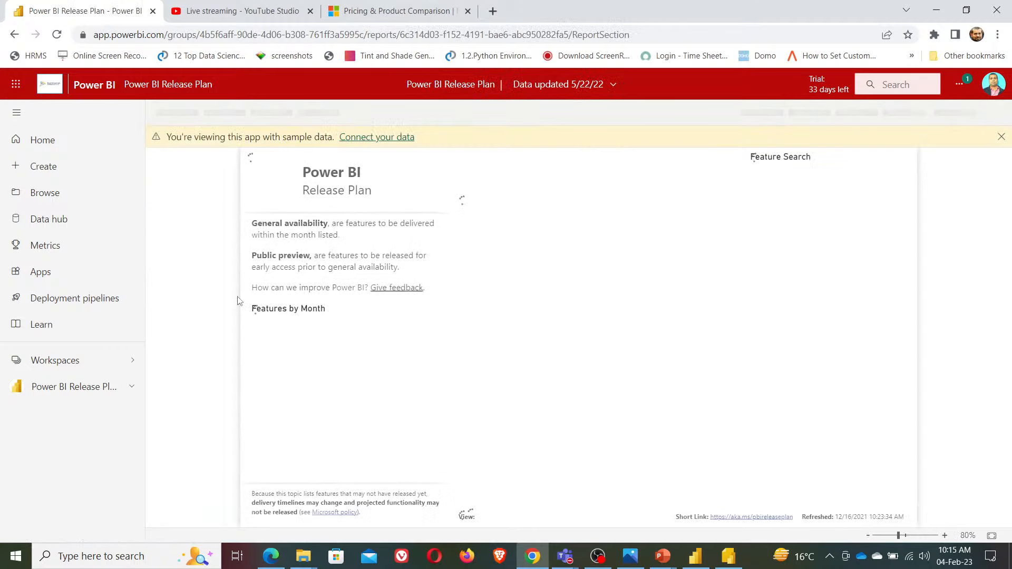
{"action": "left_click", "coordinate": [74, 387]}
{"action": "left_click", "coordinate": [301, 227]}
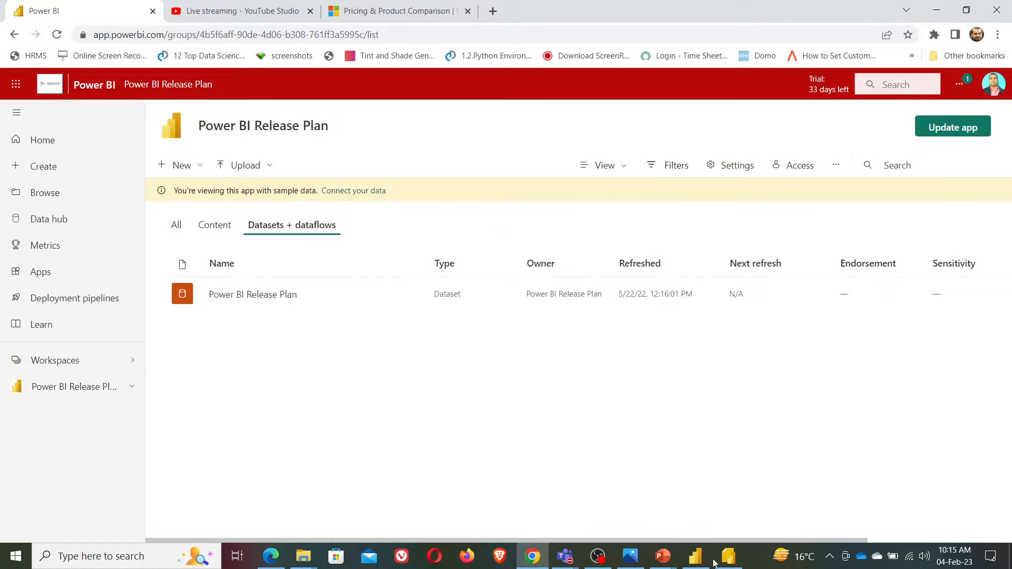
- Switch to the PowerPoint slide show and view the slide listing the workspace tools
{"action": "left_click", "coordinate": [663, 559]}
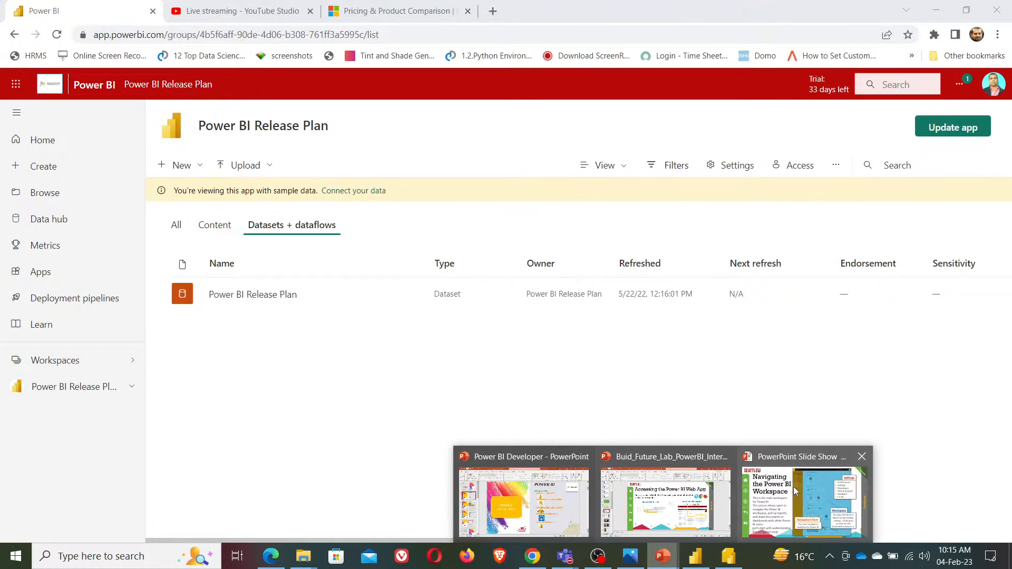
{"action": "left_click", "coordinate": [792, 486]}
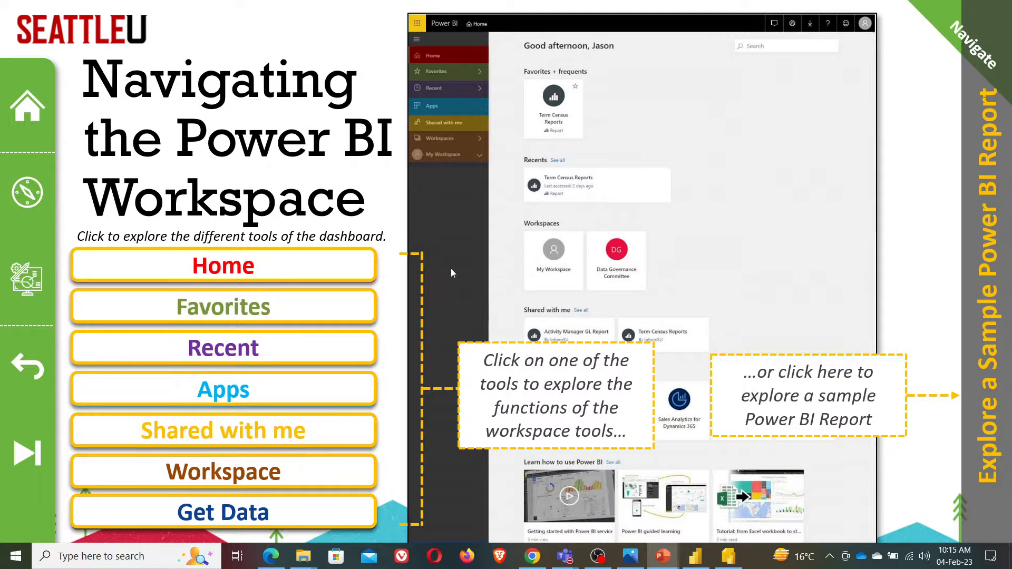
- Return to Power BI in Chrome and browse the items under Shared with me
{"action": "key", "text": "alt+Tab"}
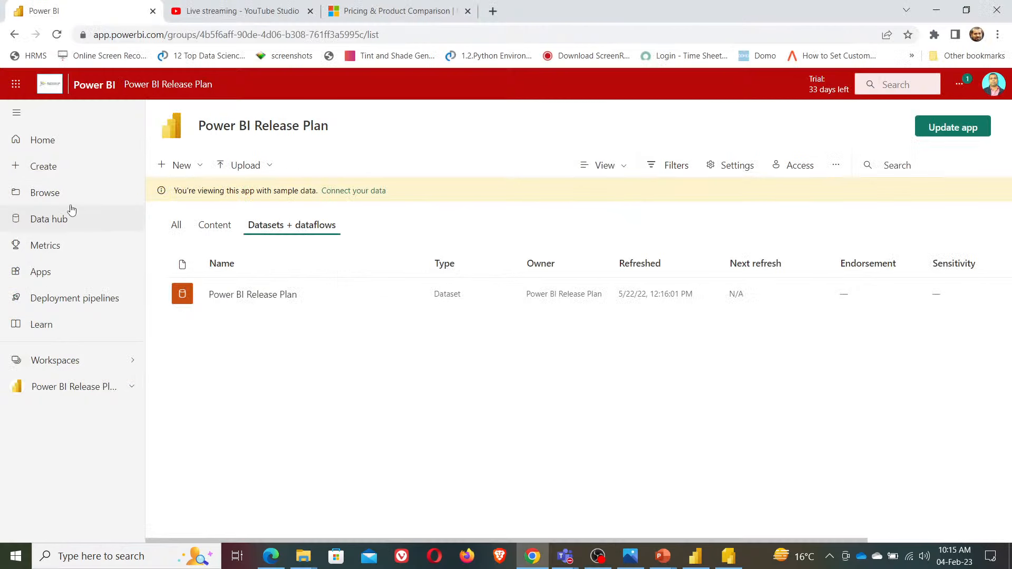
{"action": "left_click", "coordinate": [56, 200]}
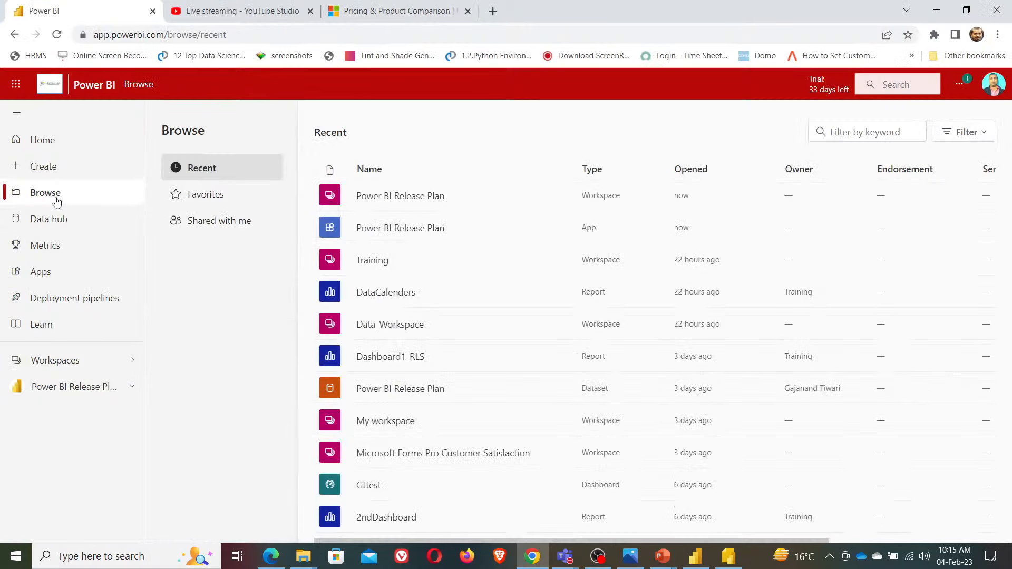
{"action": "left_click", "coordinate": [227, 223]}
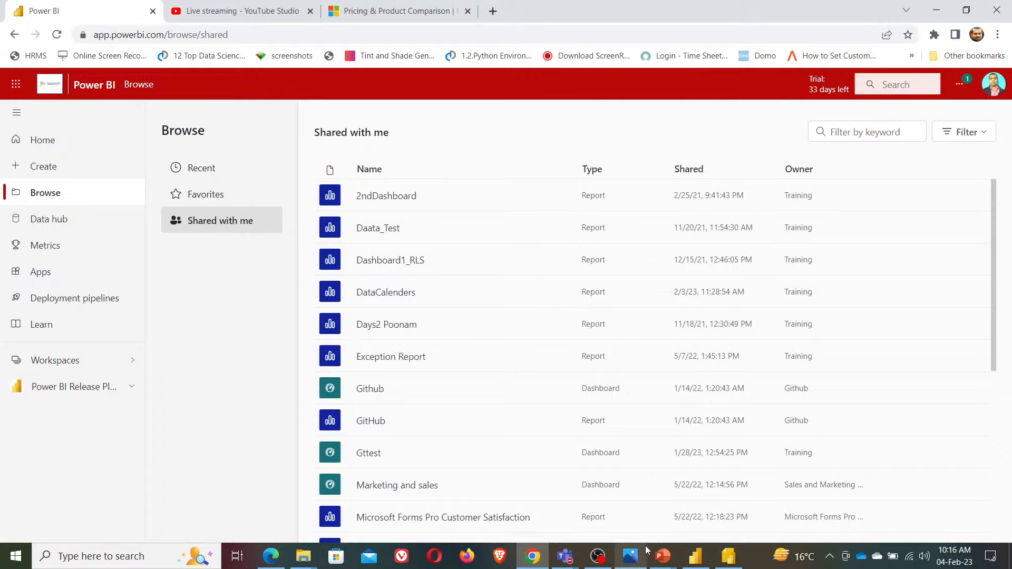
- Switch to the Power BI Developer presentation in PowerPoint to view the Power BI applications slide
{"action": "mouse_move", "coordinate": [663, 559]}
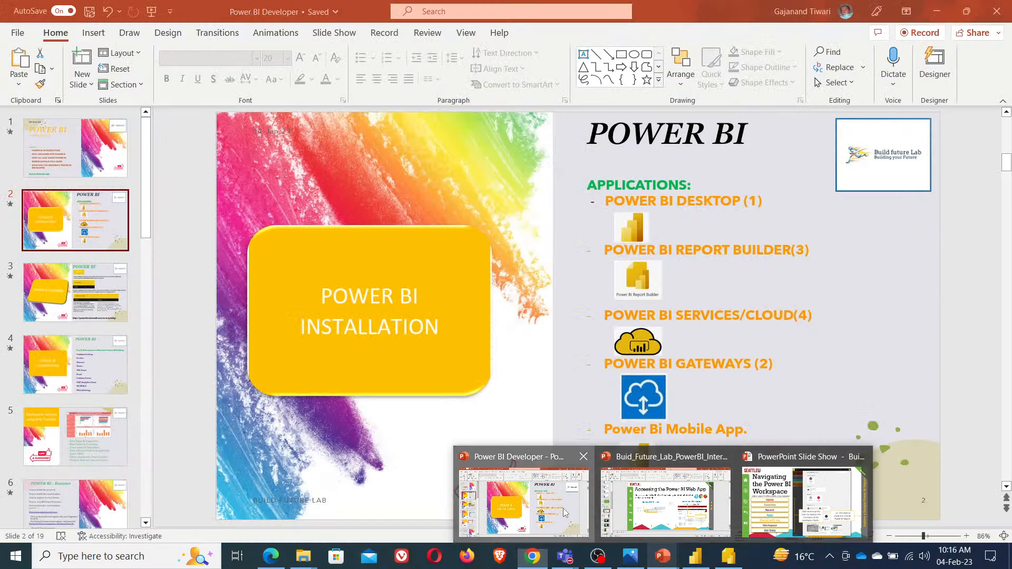
{"action": "left_click", "coordinate": [563, 508]}
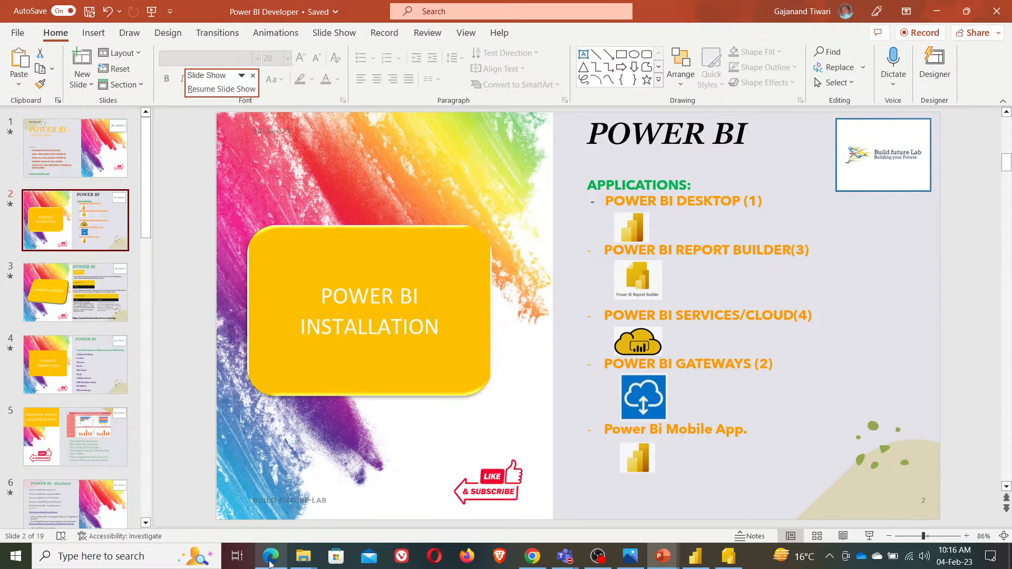
- Switch back to Power BI in Chrome and open the page for managing connections and gateways
{"action": "left_click", "coordinate": [255, 552]}
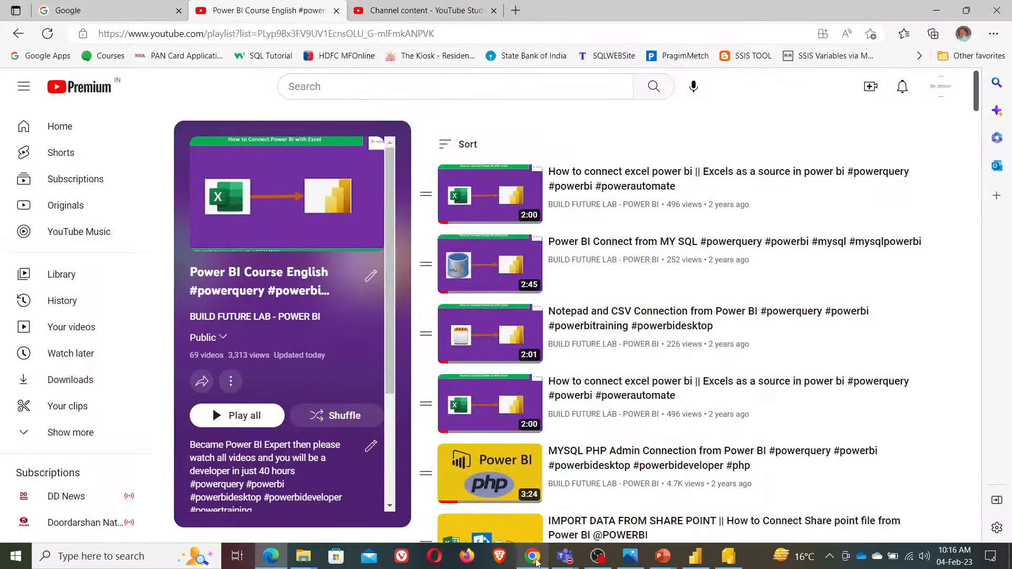
{"action": "left_click", "coordinate": [532, 556]}
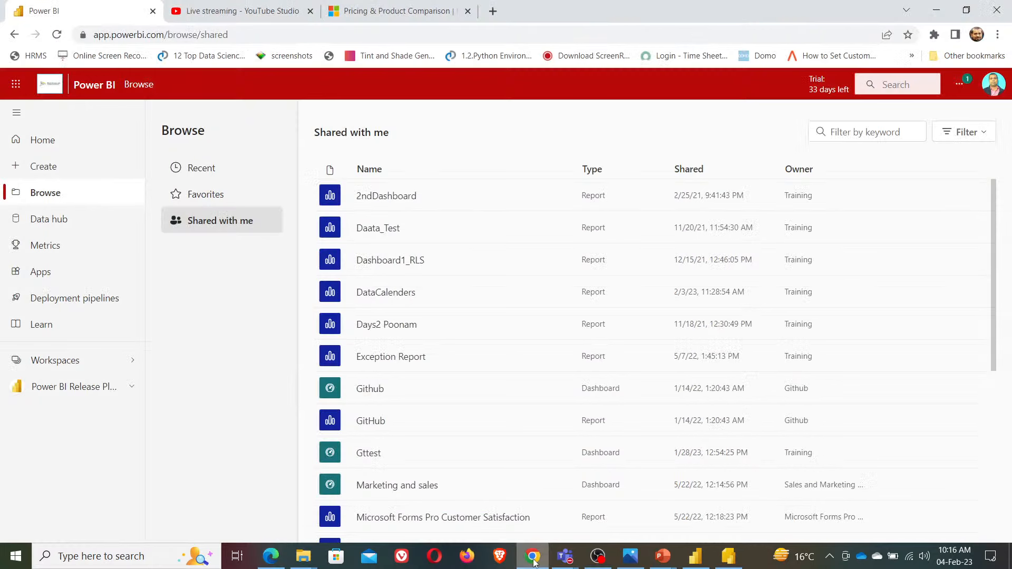
{"action": "left_click", "coordinate": [962, 86]}
{"action": "mouse_move", "coordinate": [945, 140]}
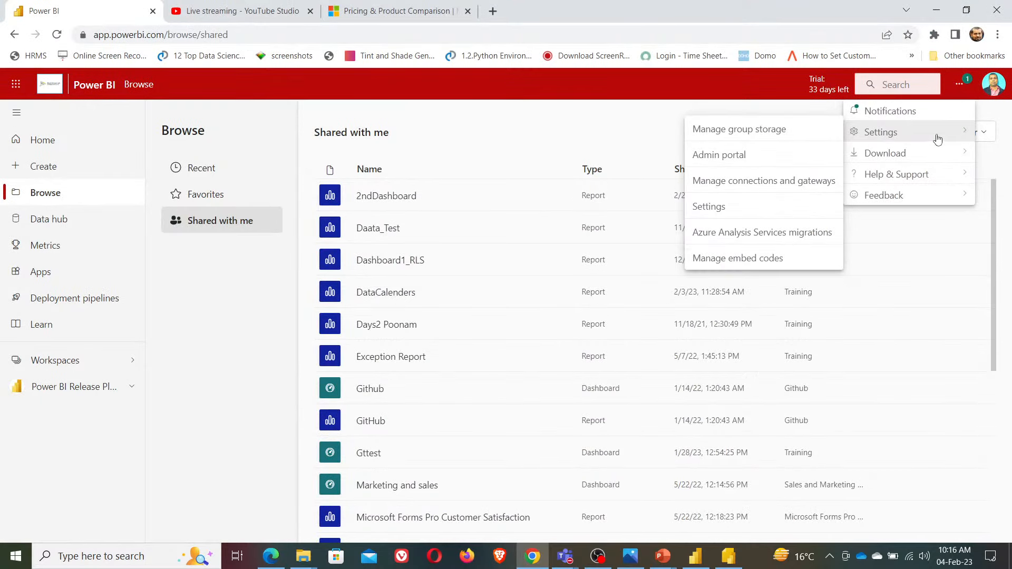
{"action": "left_click", "coordinate": [766, 182]}
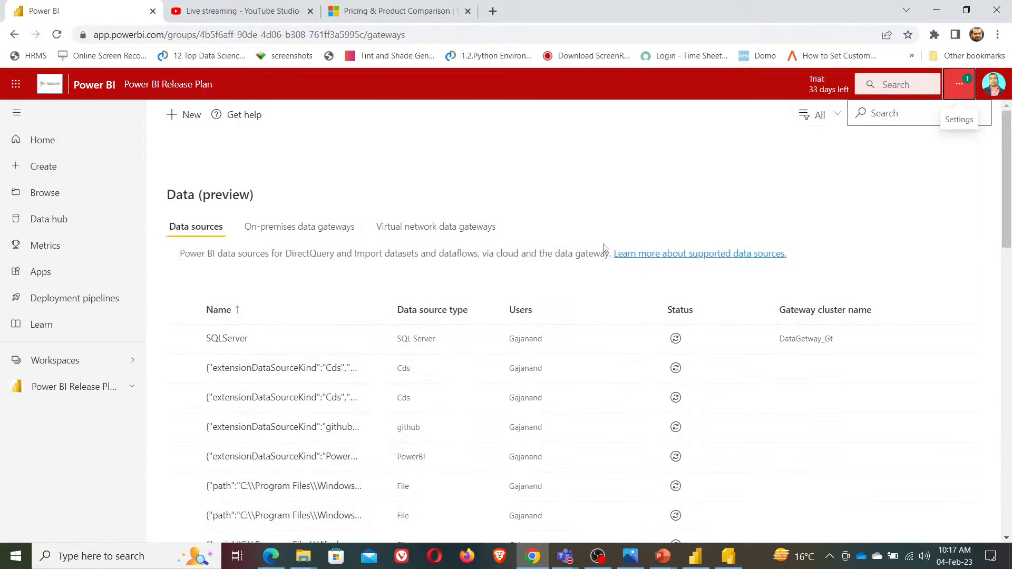
- Review the Power BI service's Settings and Download options
{"action": "left_click", "coordinate": [959, 86]}
{"action": "mouse_move", "coordinate": [880, 133]}
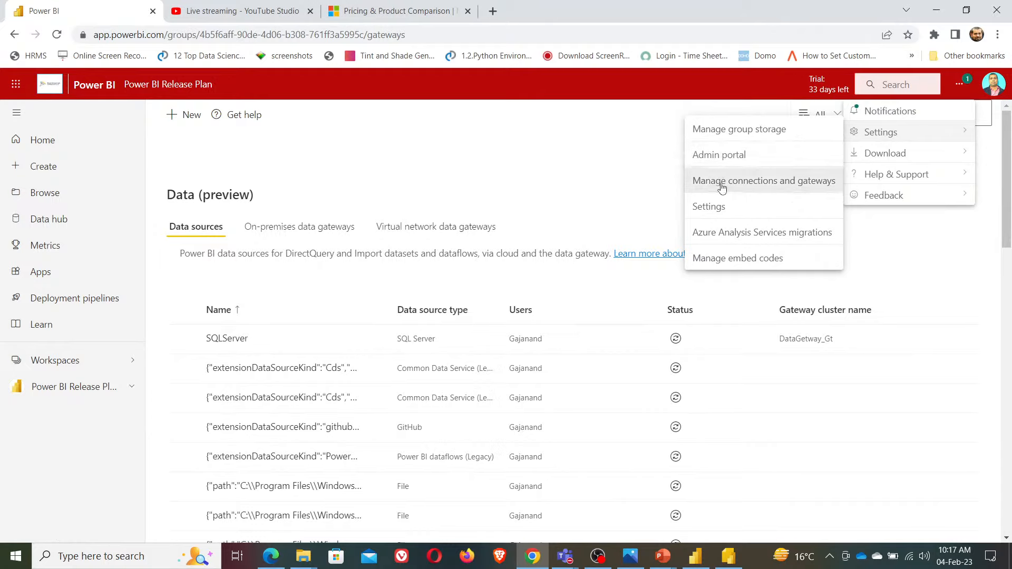
{"action": "mouse_move", "coordinate": [875, 154]}
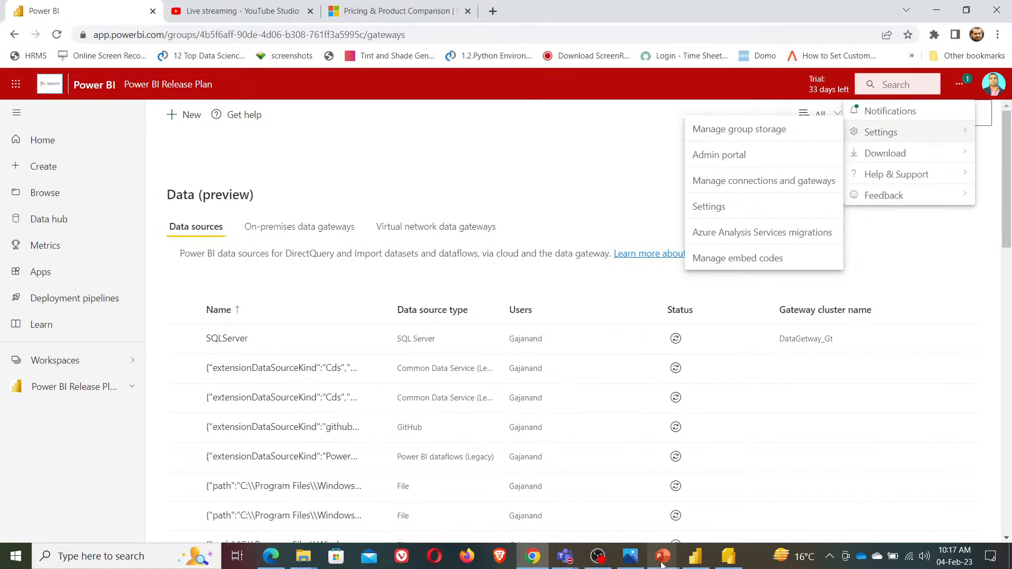
- Return to the Power BI Developer presentation in PowerPoint, showing the Power BI installation slide
{"action": "mouse_move", "coordinate": [663, 556]}
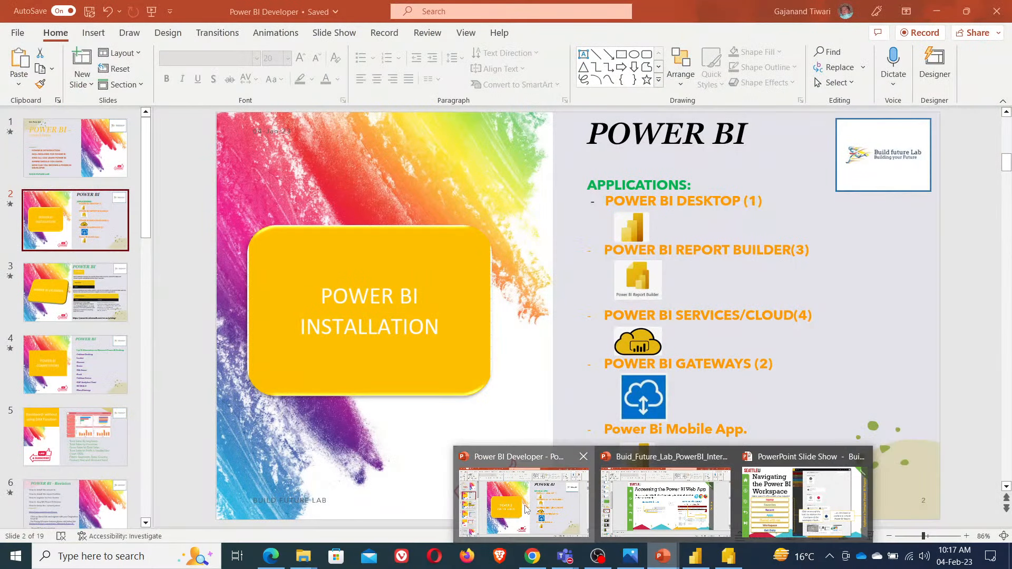
{"action": "left_click", "coordinate": [525, 509]}
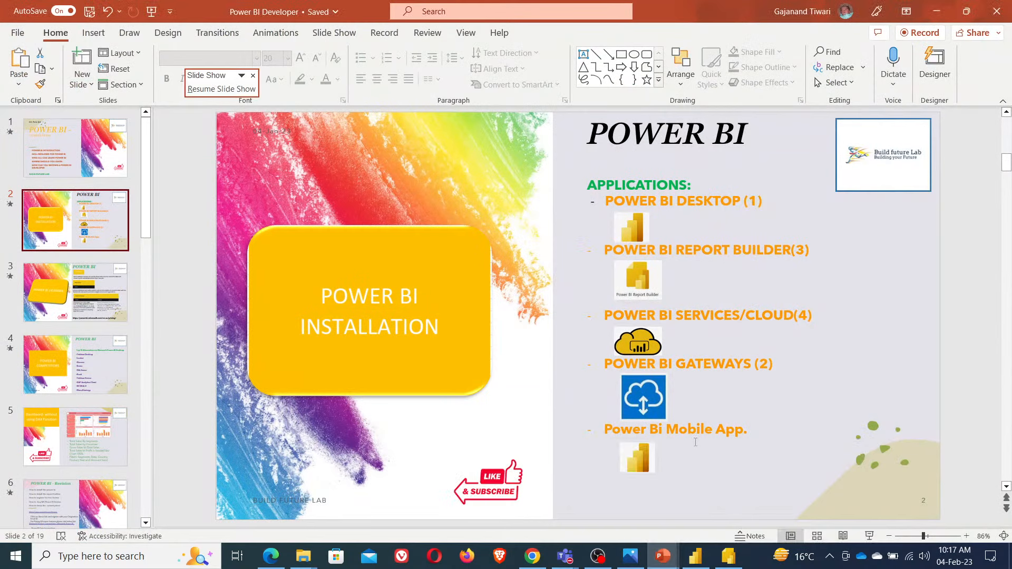
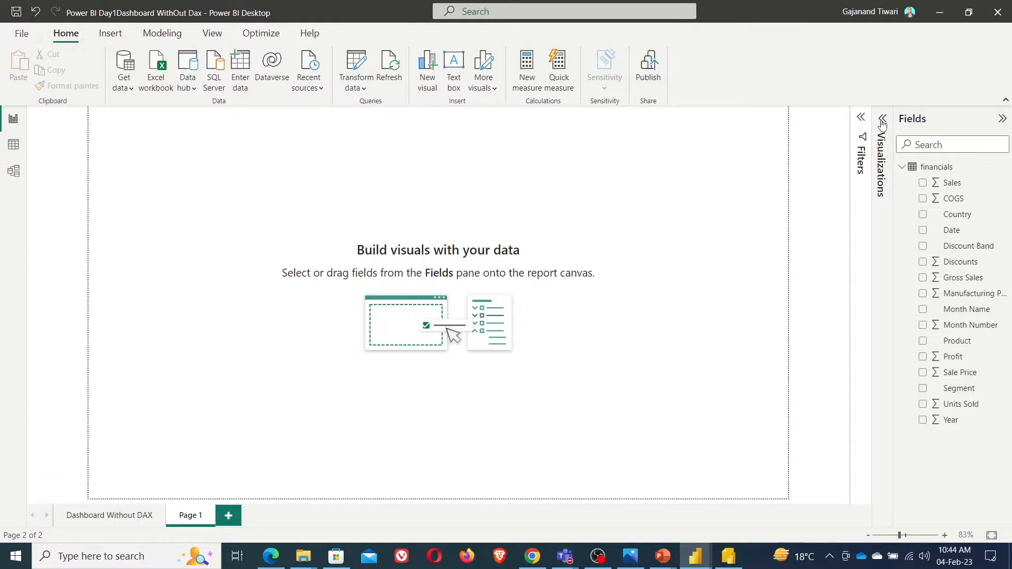
- Expand the Visualizations and Filters panes, and hide the Filters pane from the report view
{"action": "left_click", "coordinate": [882, 119]}
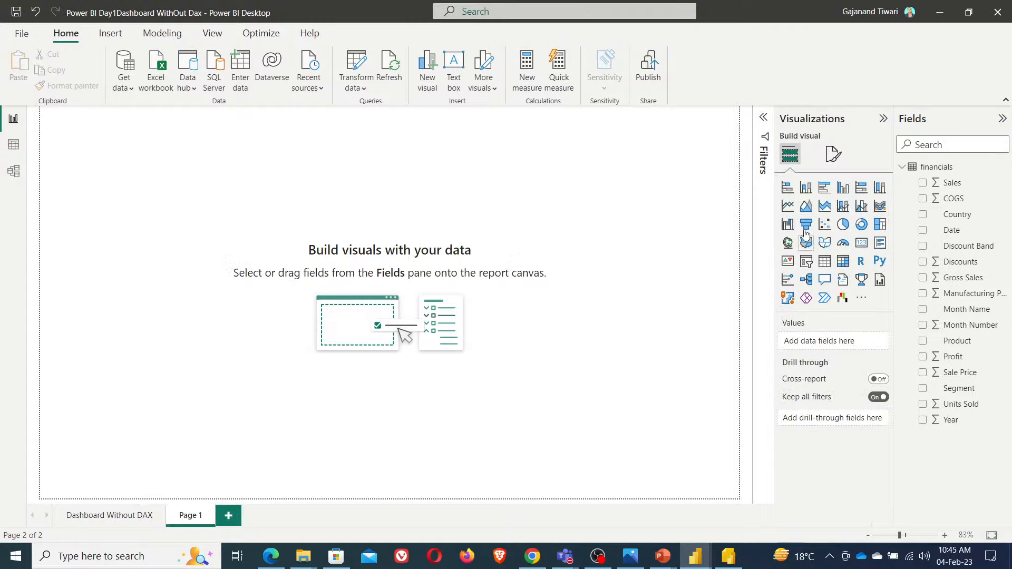
{"action": "left_click", "coordinate": [763, 118]}
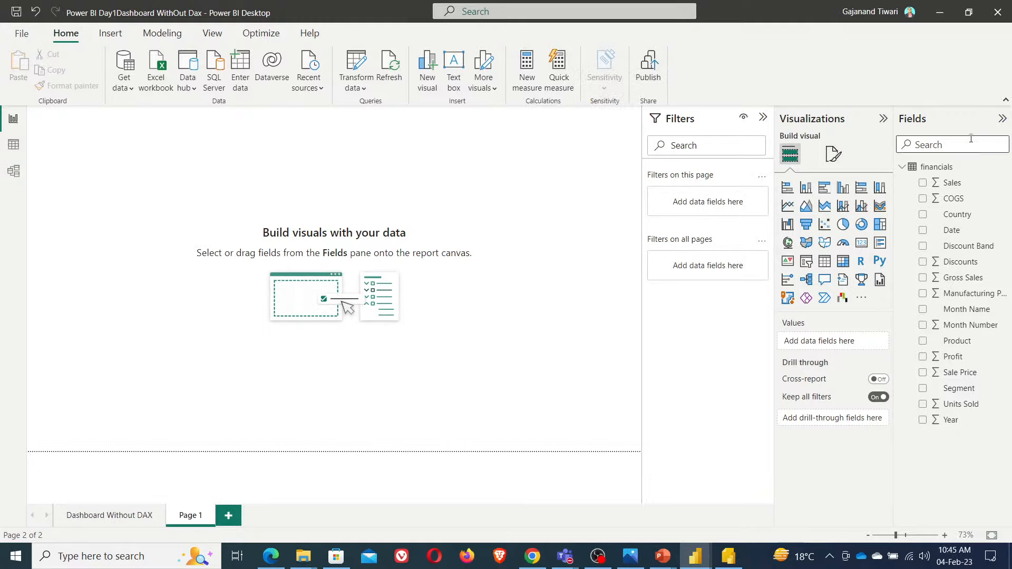
{"action": "left_click", "coordinate": [210, 35]}
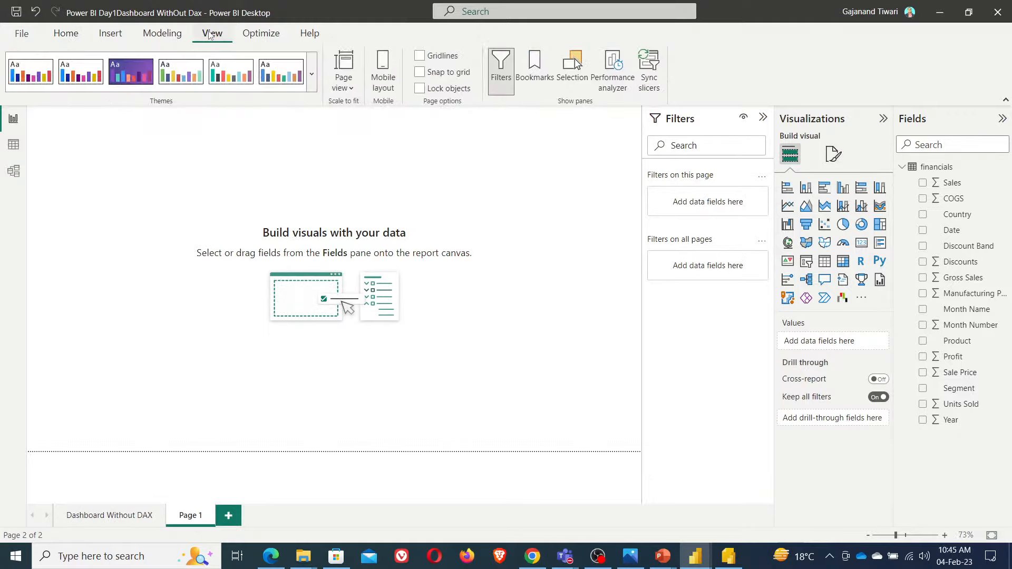
{"action": "left_click", "coordinate": [502, 76]}
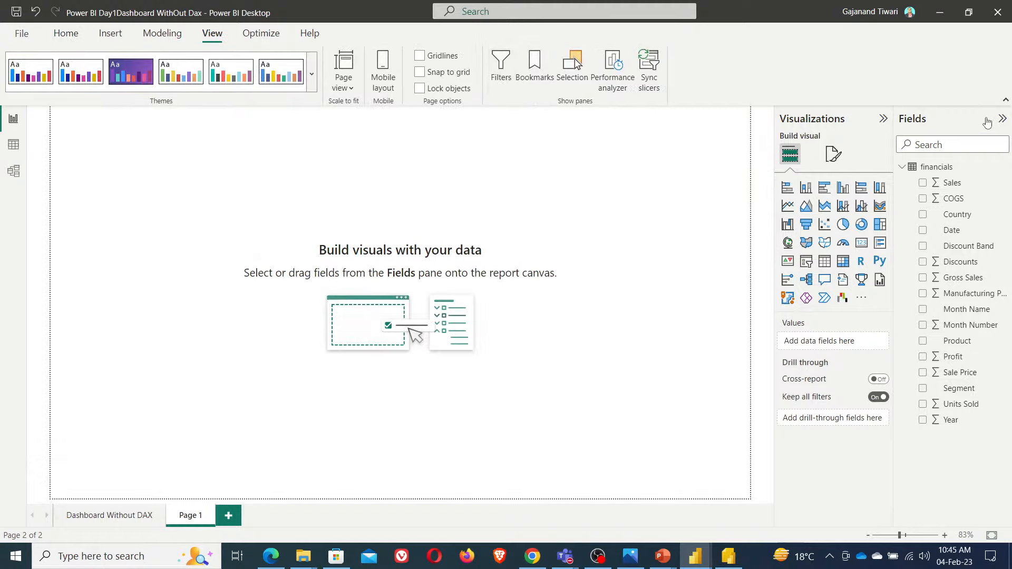
- Collapse the Visualizations and Fields panes and expand both again
{"action": "left_click", "coordinate": [883, 120]}
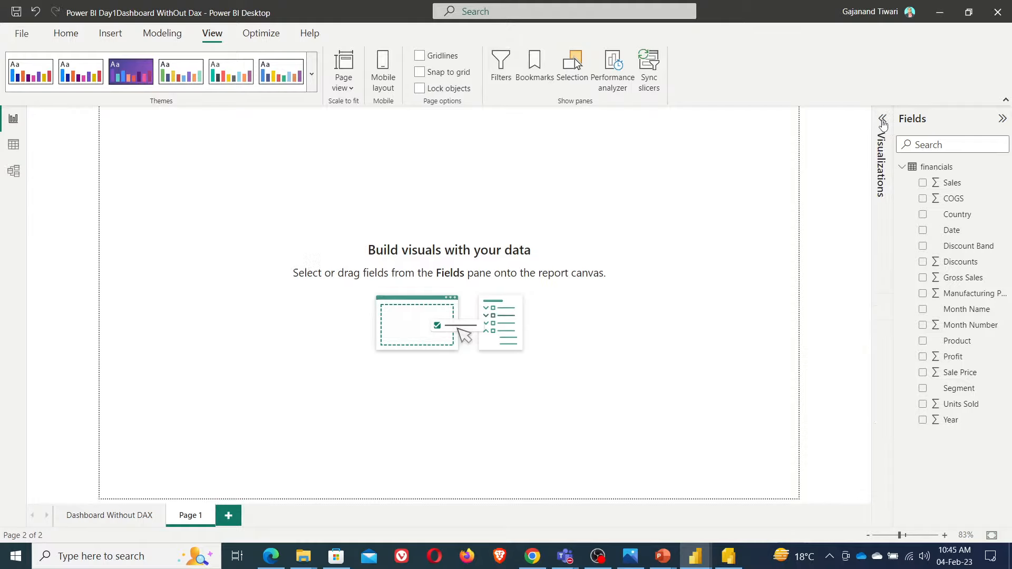
{"action": "left_click", "coordinate": [1002, 119]}
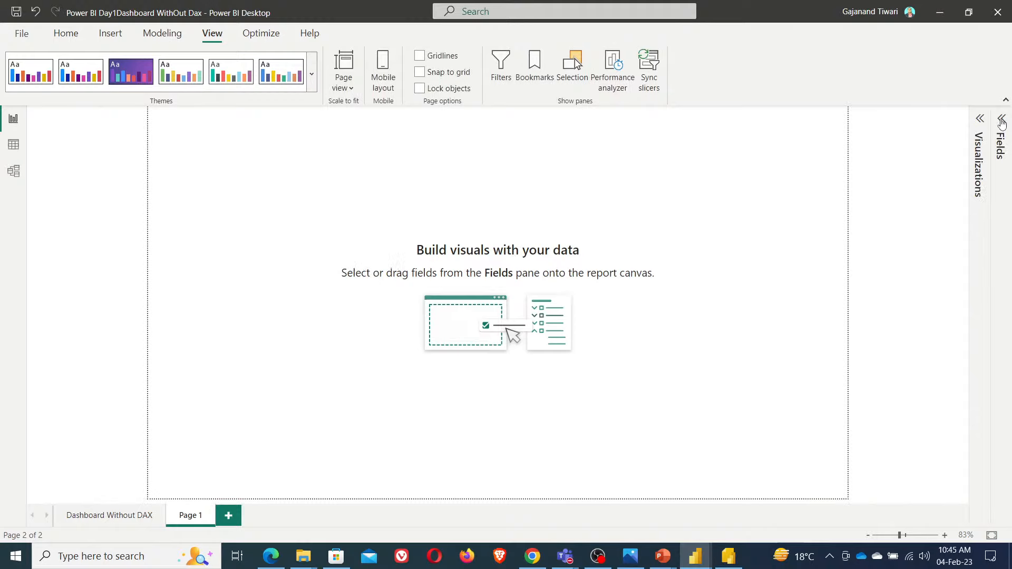
{"action": "left_click", "coordinate": [979, 121]}
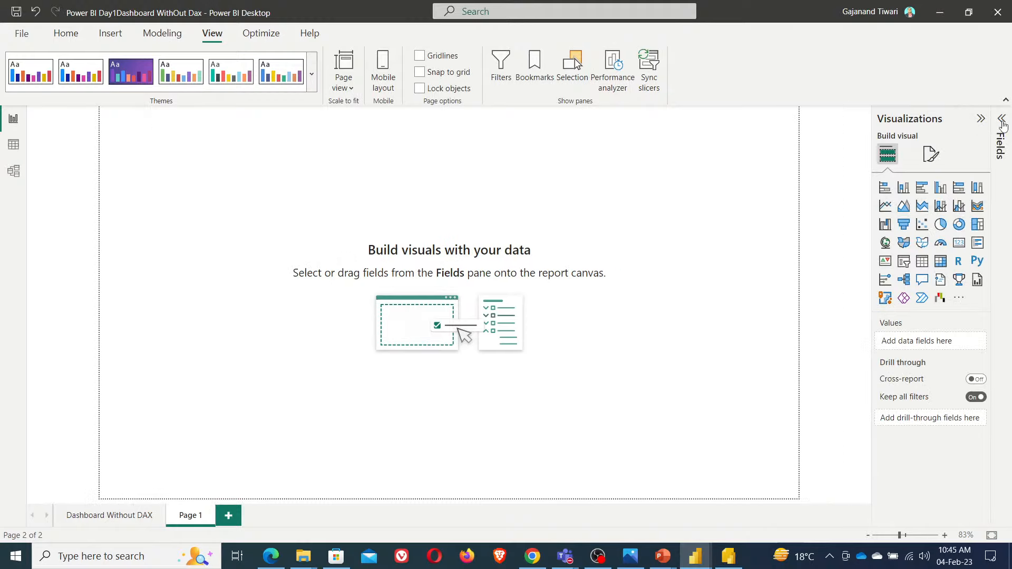
{"action": "left_click", "coordinate": [1002, 122]}
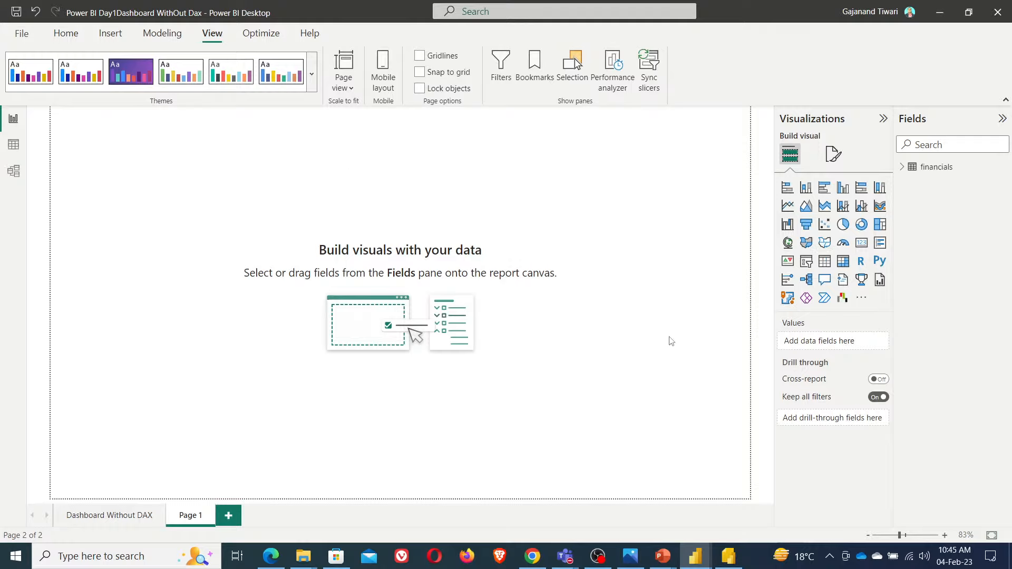
- Rename the current report page from its page formatting options as Dashboard
{"action": "left_click", "coordinate": [834, 156]}
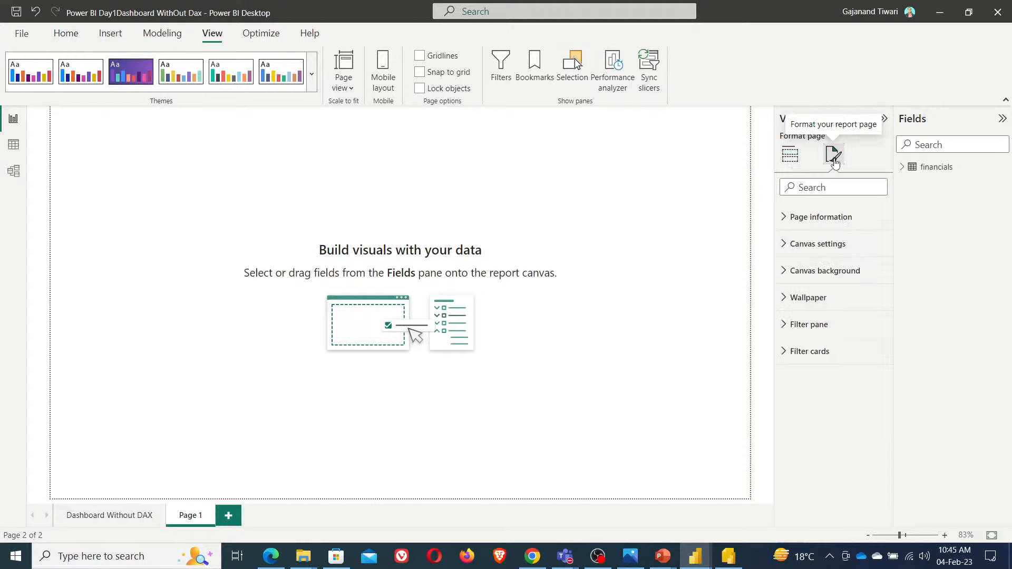
{"action": "left_click", "coordinate": [823, 218]}
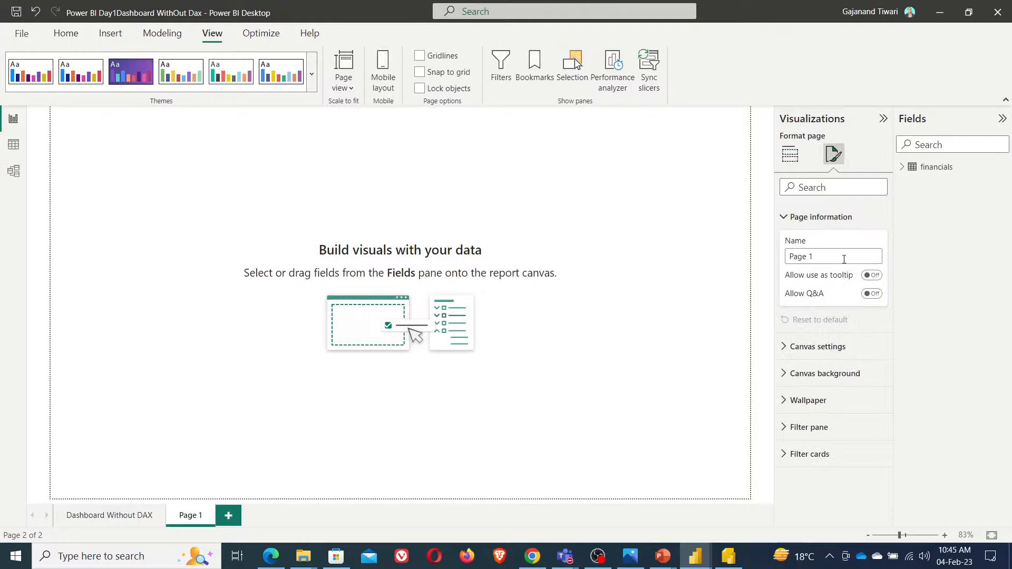
{"action": "left_click", "coordinate": [810, 255]}
{"action": "type", "text": "Dashboard"}
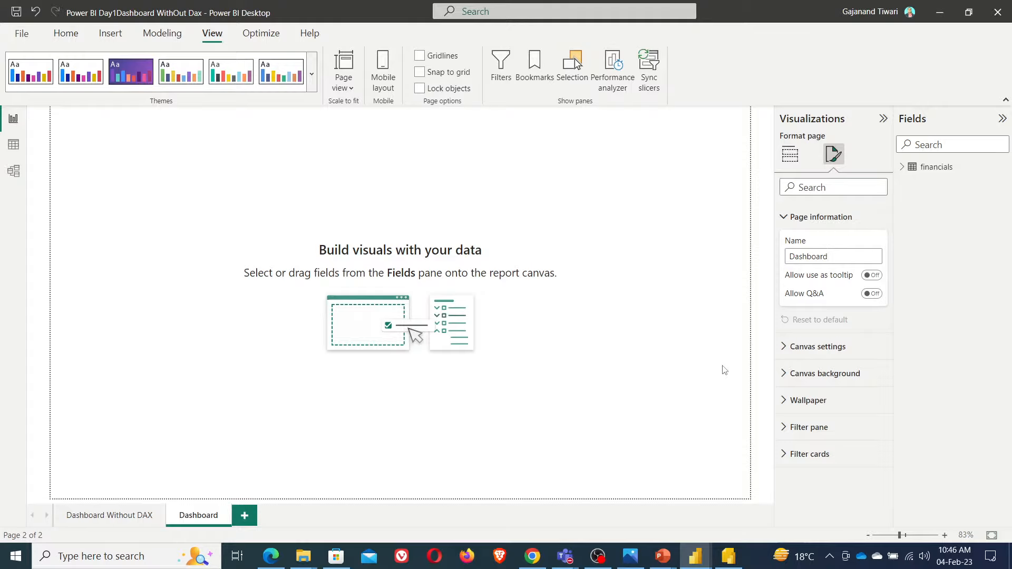
- Try the Custom canvas type for the Dashboard page and return it to 16:9
{"action": "left_click", "coordinate": [818, 347]}
{"action": "scroll", "coordinate": [843, 390], "scroll_direction": "down", "scroll_amount": 2}
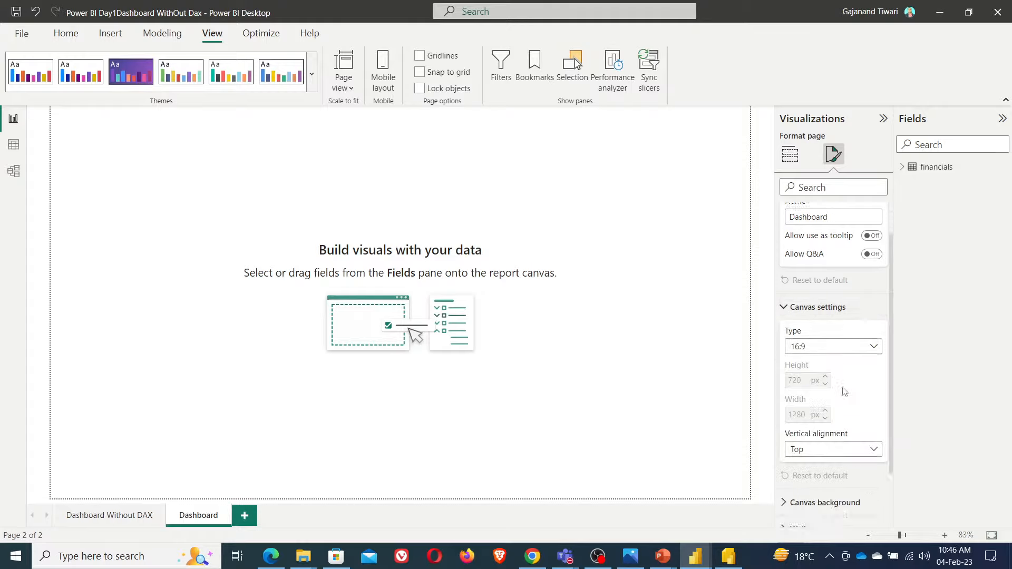
{"action": "left_click", "coordinate": [873, 290]}
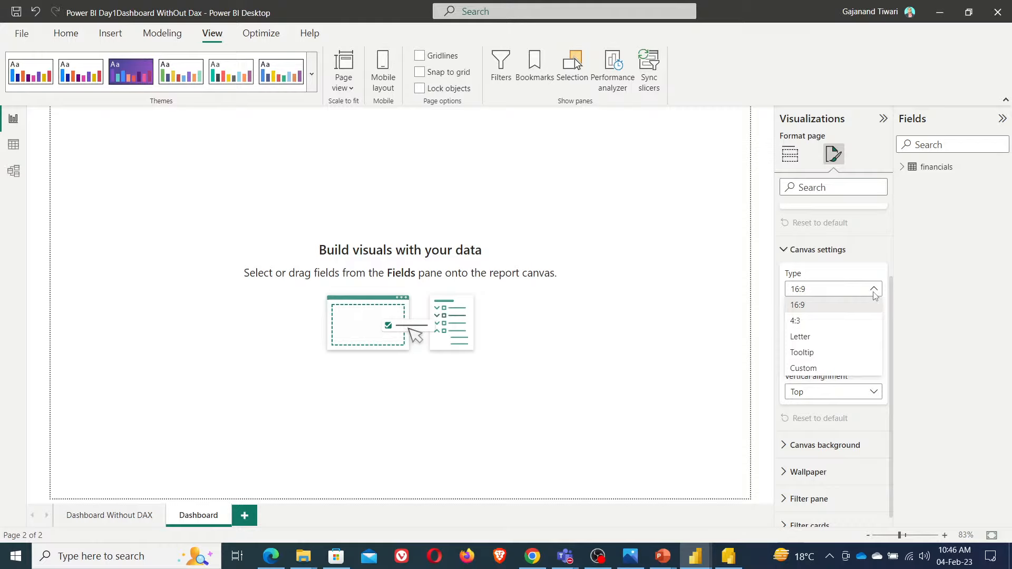
{"action": "left_click", "coordinate": [870, 280]}
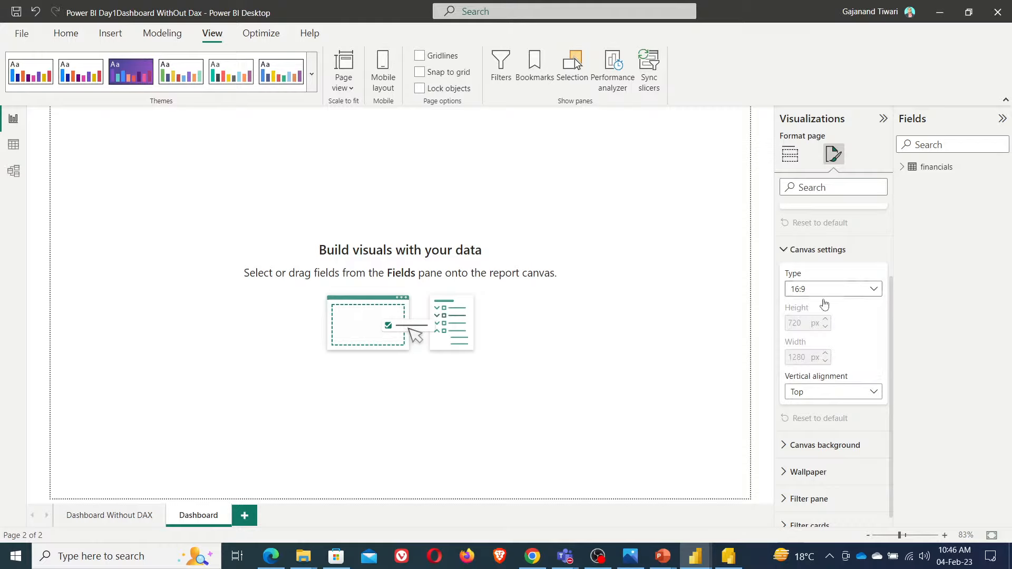
{"action": "left_click", "coordinate": [877, 291]}
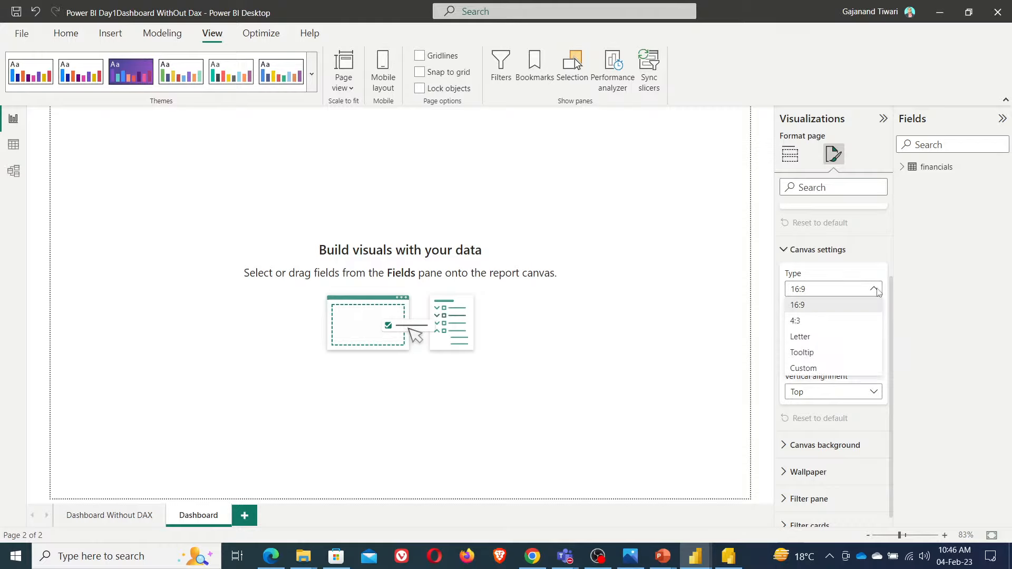
{"action": "left_click", "coordinate": [816, 368]}
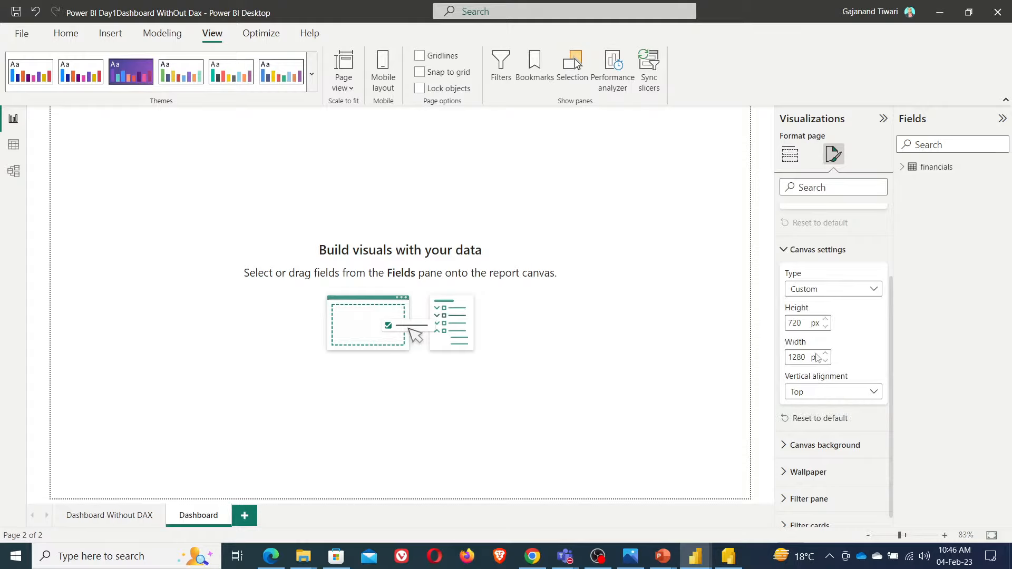
{"action": "left_click", "coordinate": [871, 289]}
{"action": "left_click", "coordinate": [822, 307]}
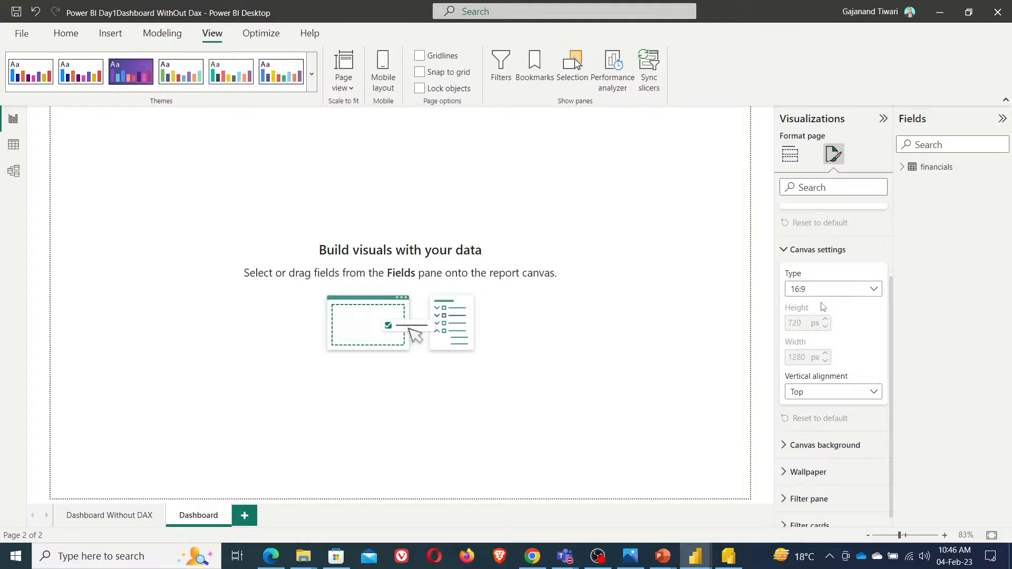
- Set the Final logo picture from Documents > BFL Doc > Final Logo as the page's canvas background image
{"action": "scroll", "coordinate": [822, 308], "scroll_direction": "down", "scroll_amount": 1}
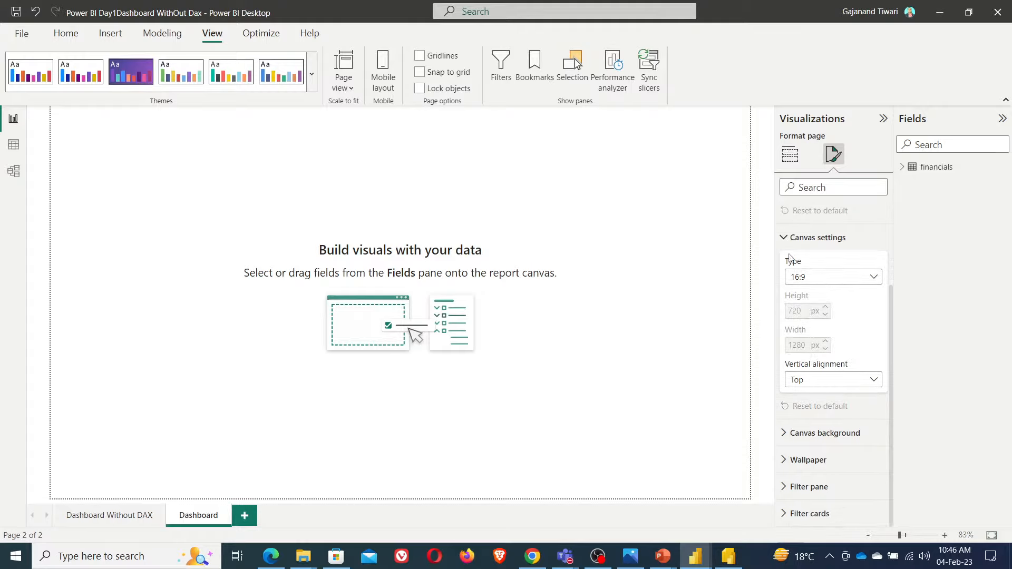
{"action": "left_click", "coordinate": [784, 238]}
{"action": "left_click", "coordinate": [785, 217]}
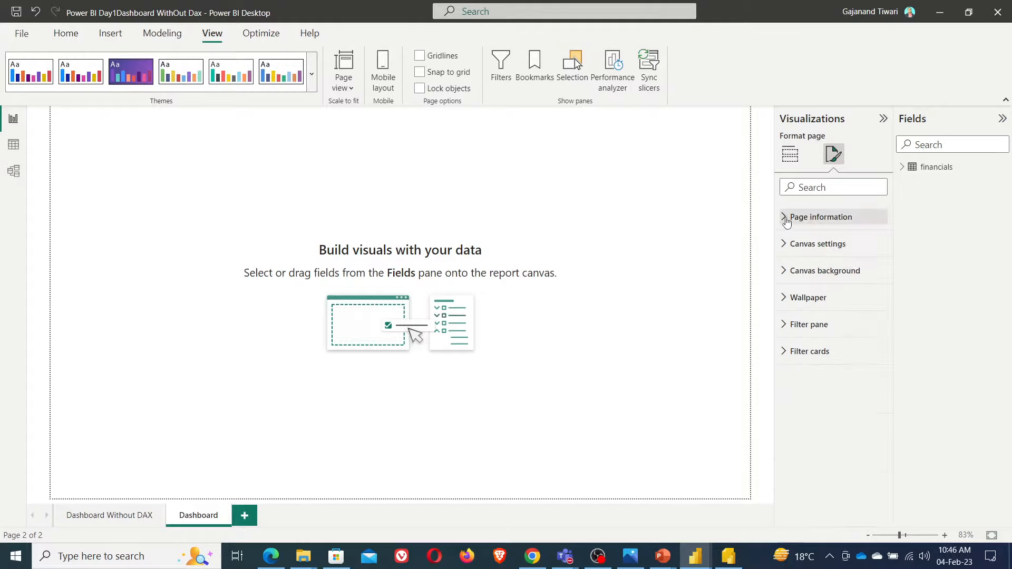
{"action": "left_click", "coordinate": [786, 275]}
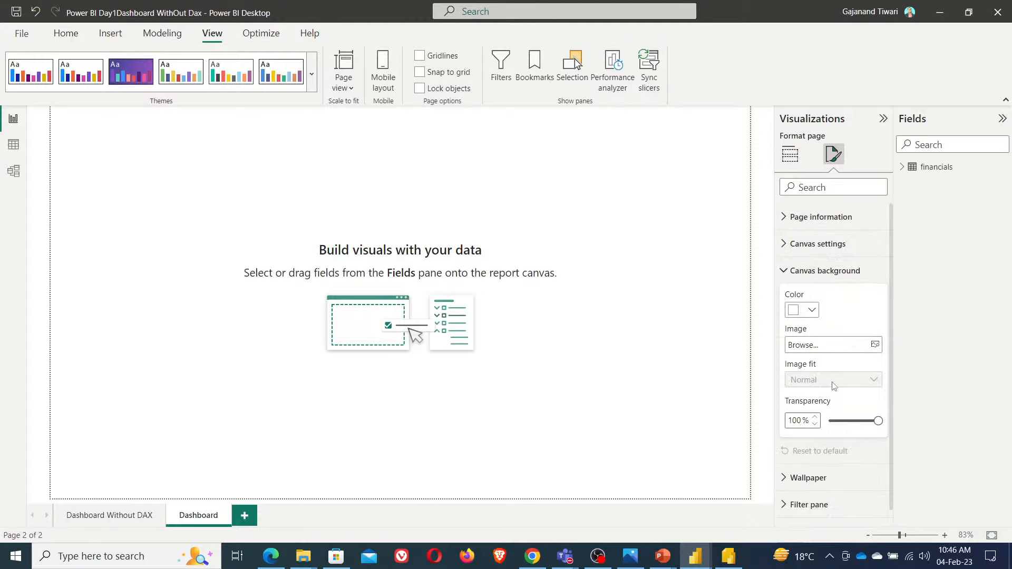
{"action": "left_click", "coordinate": [875, 344]}
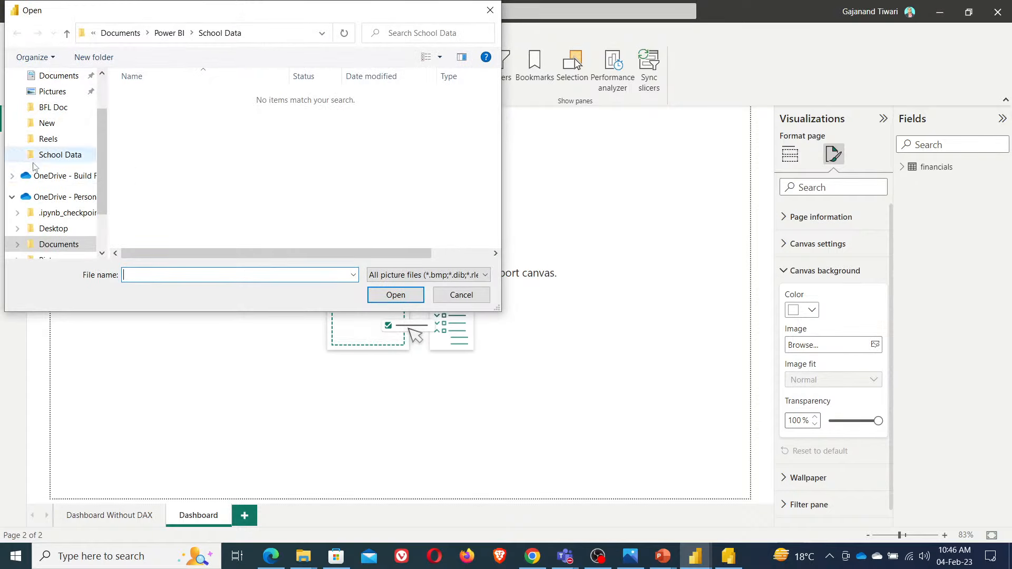
{"action": "left_click", "coordinate": [55, 244]}
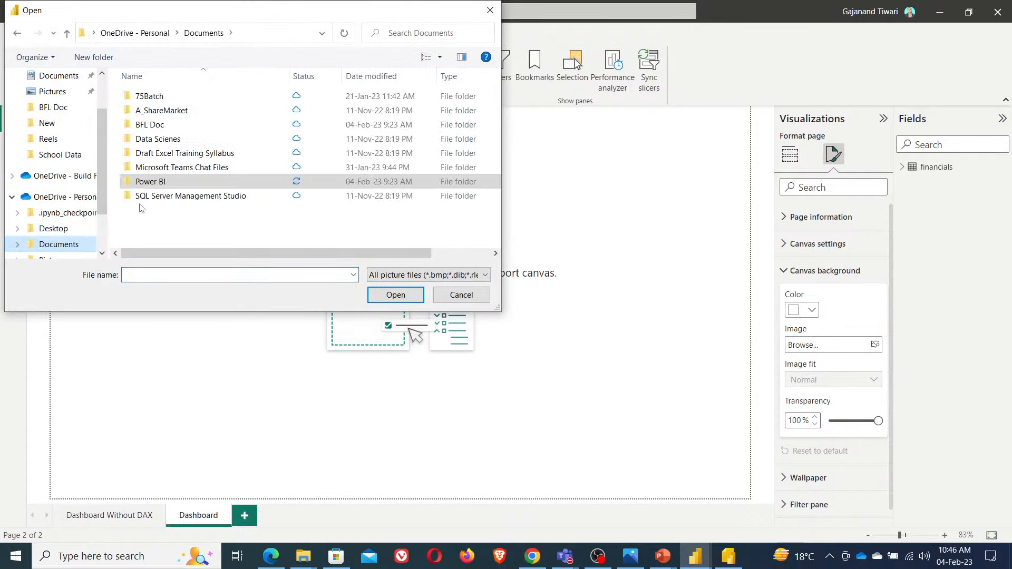
{"action": "double_click", "coordinate": [148, 125]}
{"action": "double_click", "coordinate": [148, 100]}
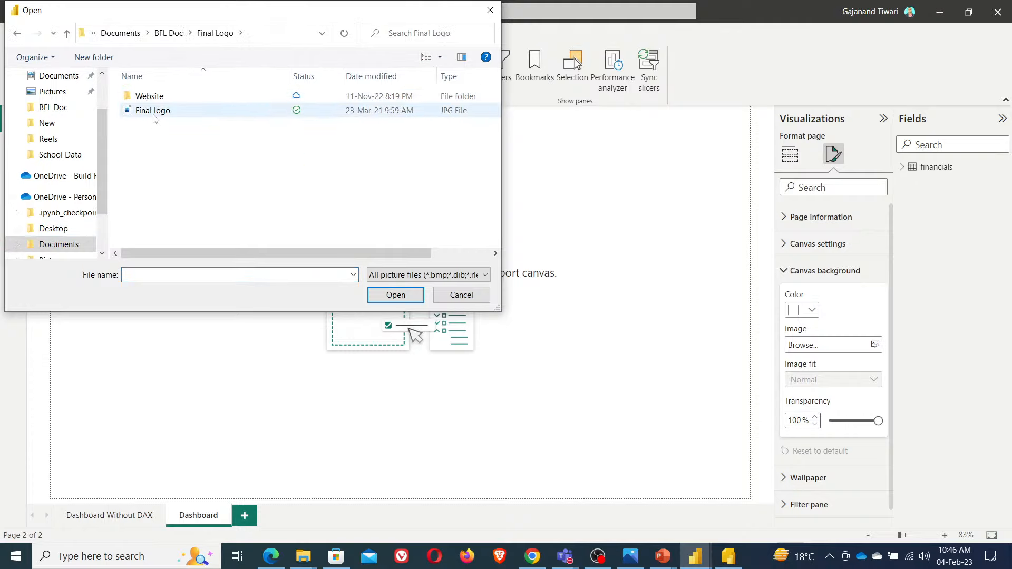
{"action": "left_click", "coordinate": [153, 110]}
{"action": "left_click", "coordinate": [395, 295]}
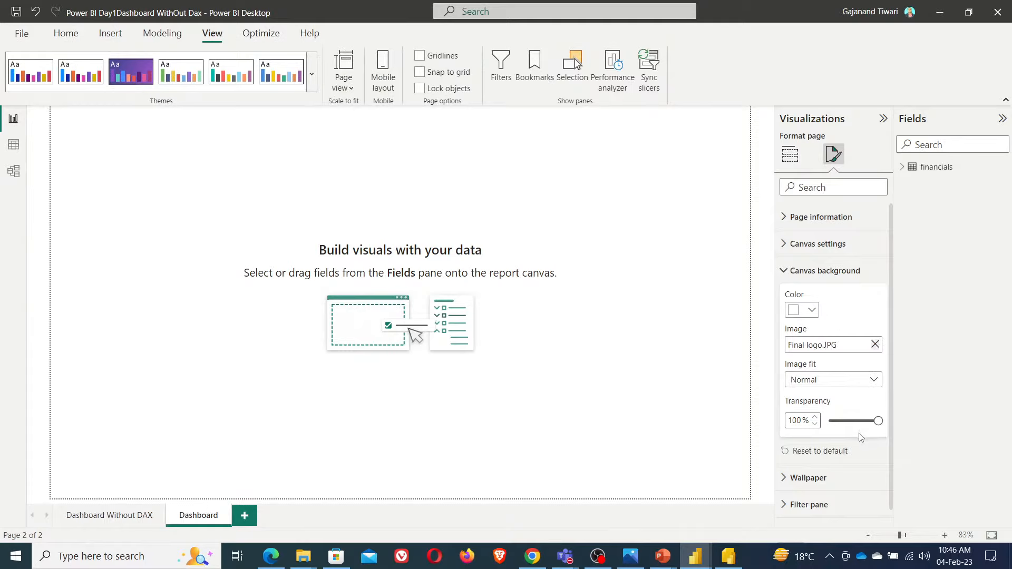
- Lower the canvas background's transparency to 4% and set its image fit to Fit
{"action": "left_click", "coordinate": [843, 421]}
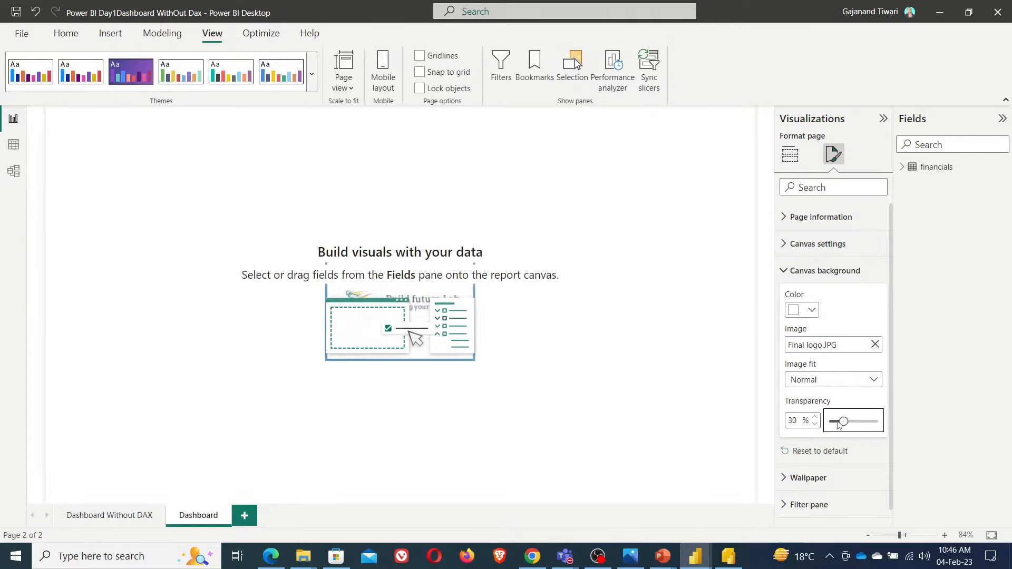
{"action": "left_click_drag", "start_coordinate": [840, 425], "coordinate": [831, 420]}
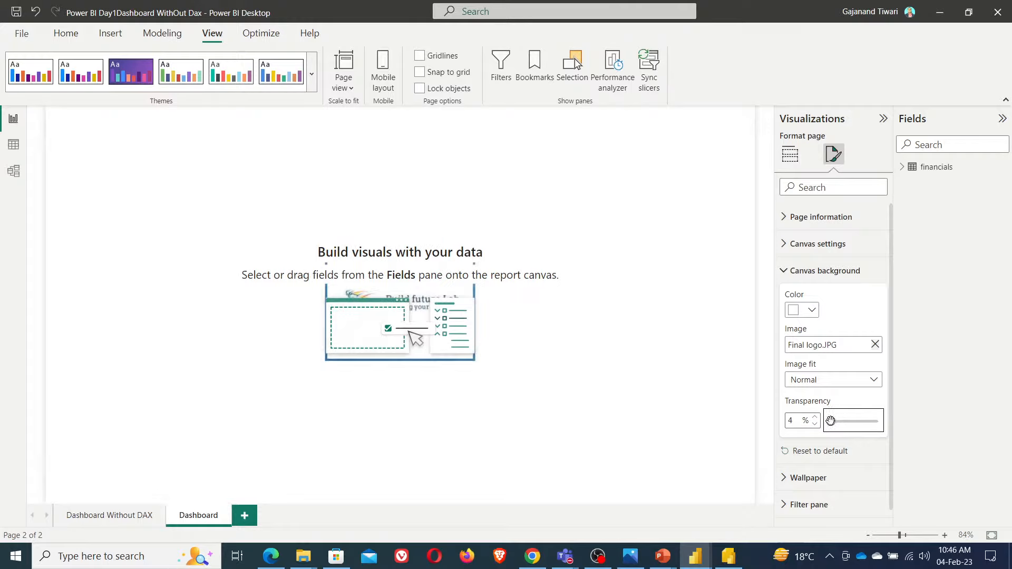
{"action": "left_click", "coordinate": [874, 380]}
{"action": "left_click", "coordinate": [837, 412]}
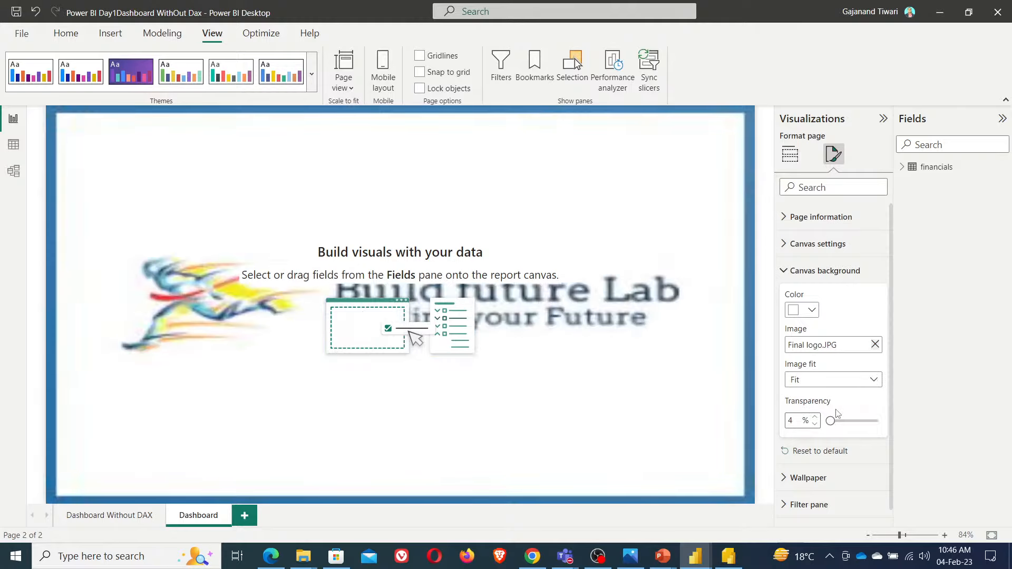
- Try 58%, 93% and 69% transparency on the canvas background and settle on 12%
{"action": "left_click_drag", "start_coordinate": [832, 421], "coordinate": [858, 421]}
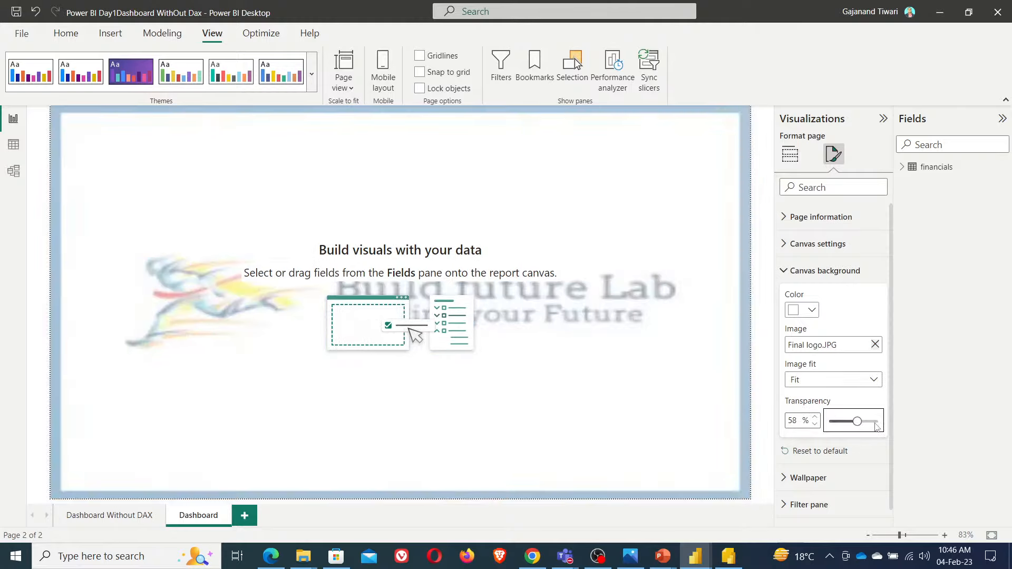
{"action": "left_click", "coordinate": [875, 423]}
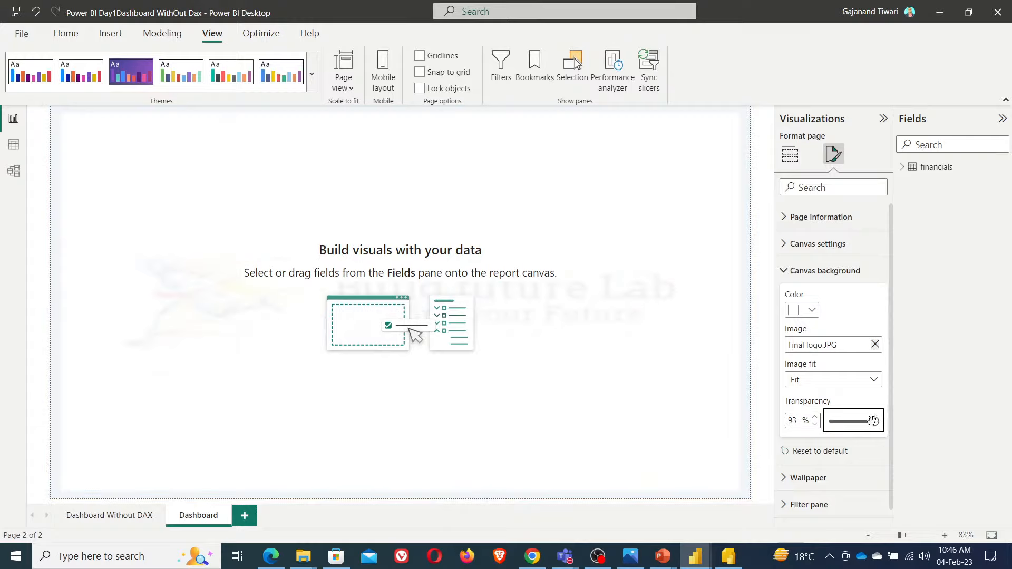
{"action": "left_click_drag", "start_coordinate": [873, 421], "coordinate": [863, 419]}
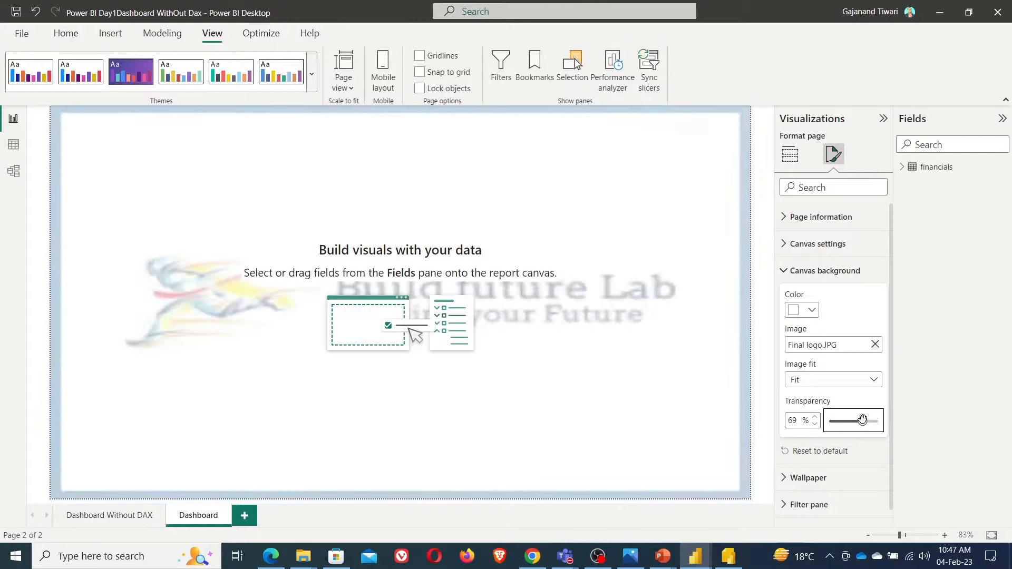
{"action": "left_click_drag", "start_coordinate": [863, 420], "coordinate": [834, 421]}
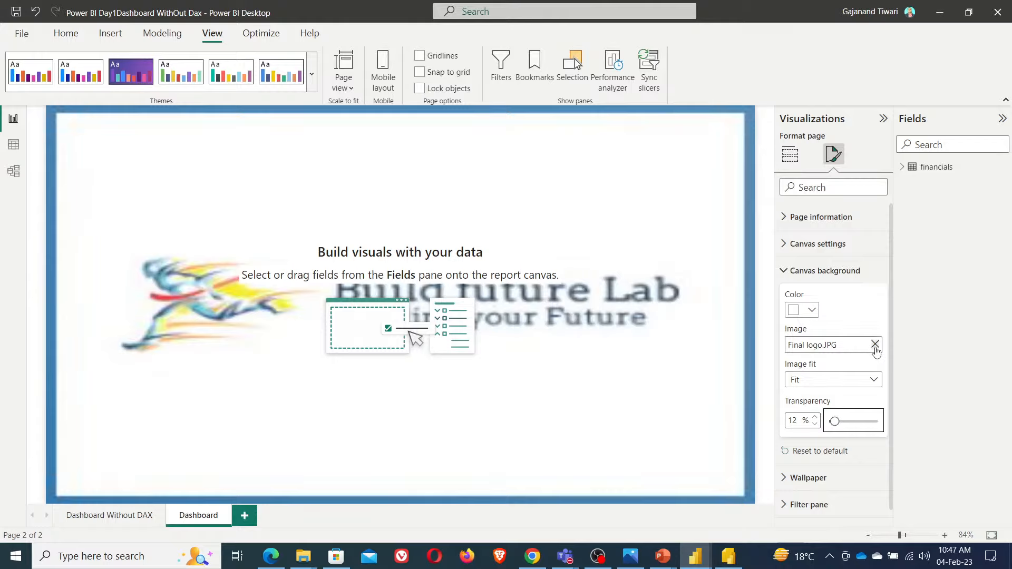
- Try the Normal and Fill image fits on the canvas background image and return it to Fit
{"action": "left_click", "coordinate": [870, 380]}
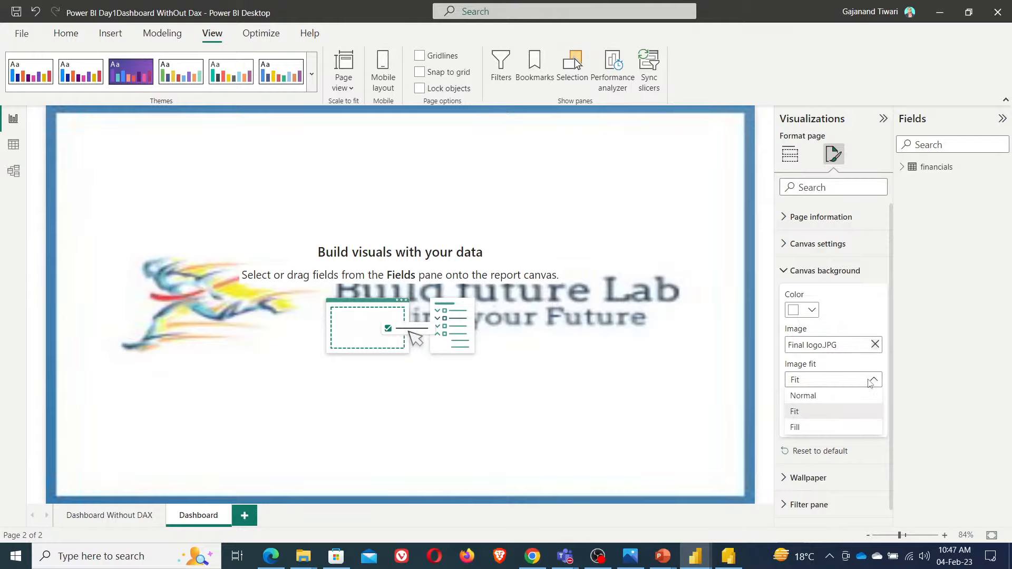
{"action": "left_click", "coordinate": [856, 368]}
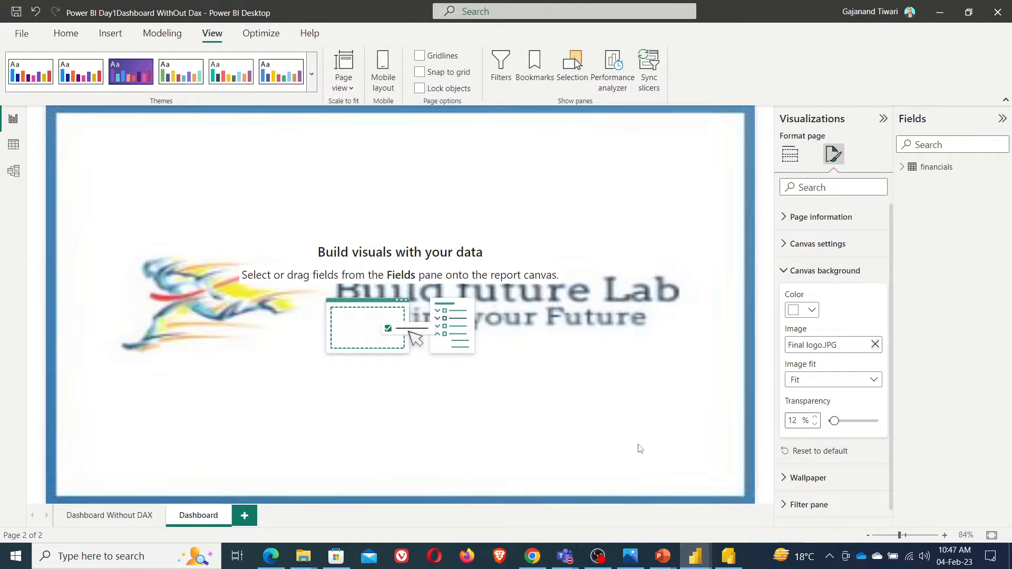
{"action": "left_click", "coordinate": [859, 382]}
{"action": "left_click", "coordinate": [842, 395]}
{"action": "left_click", "coordinate": [833, 383]}
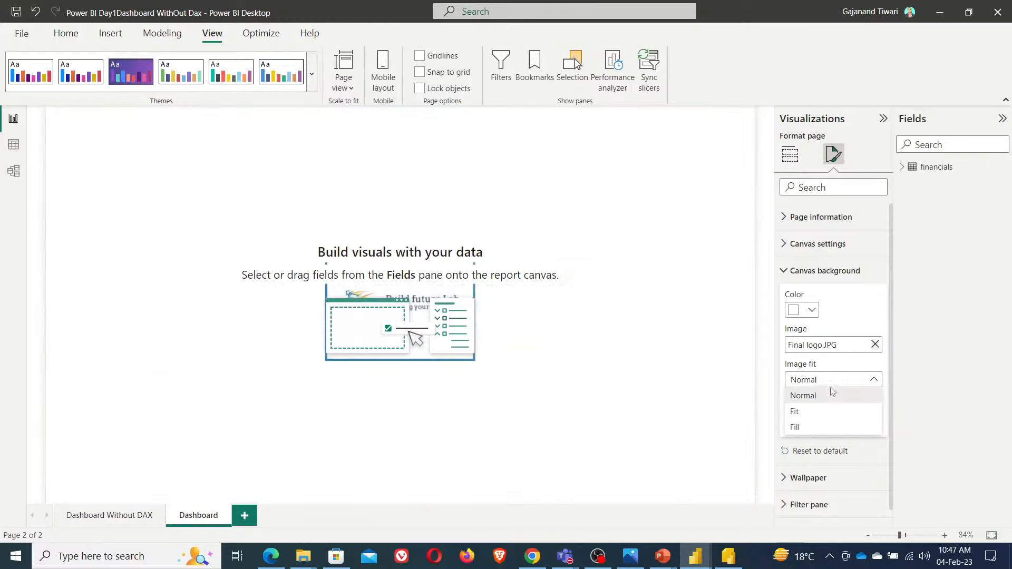
{"action": "left_click", "coordinate": [825, 412]}
{"action": "left_click", "coordinate": [833, 383]}
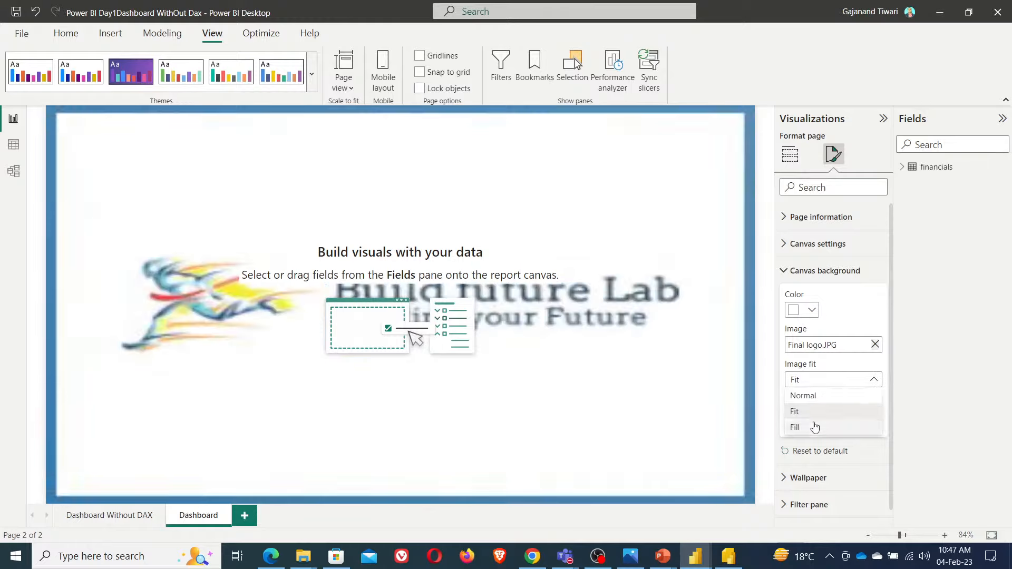
{"action": "left_click", "coordinate": [813, 429]}
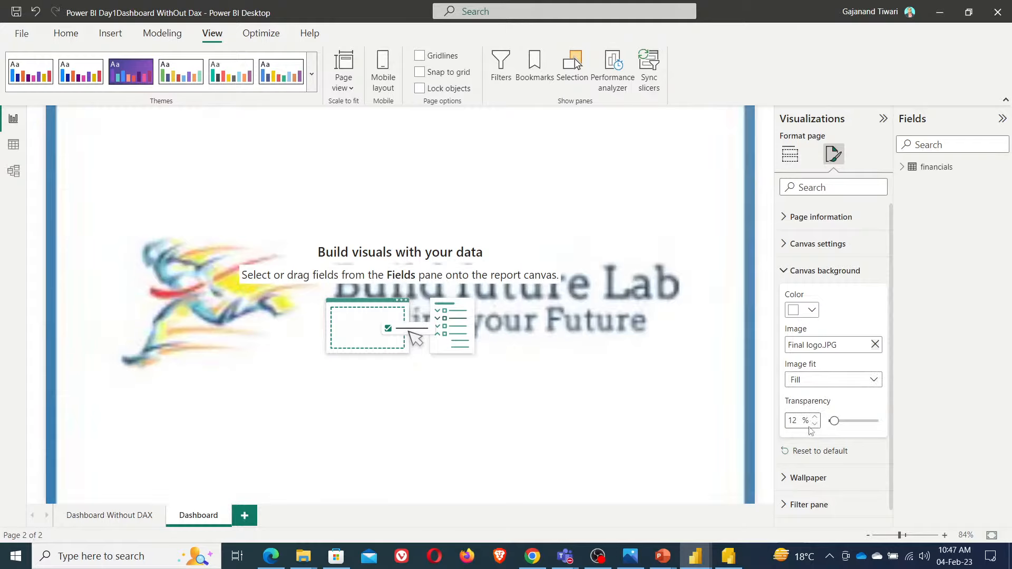
{"action": "left_click", "coordinate": [810, 383]}
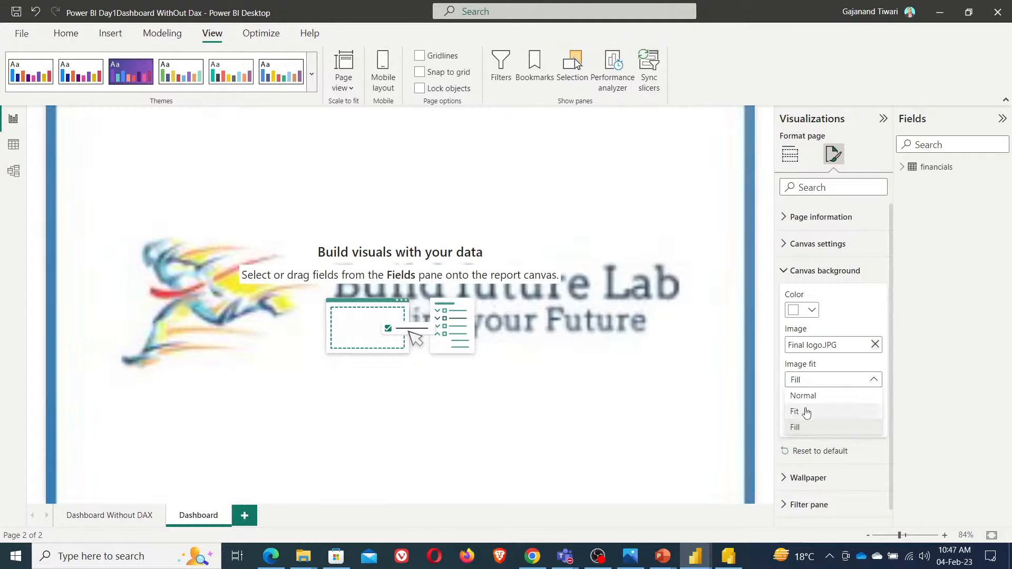
{"action": "left_click", "coordinate": [806, 413]}
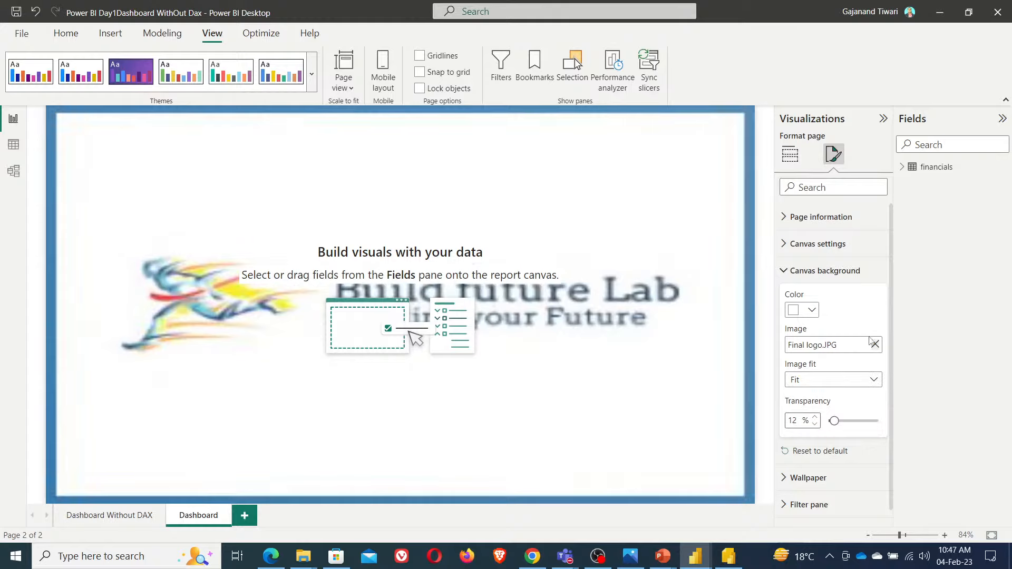
- Remove the Final logo image from the canvas background and set the background color to red
{"action": "left_click", "coordinate": [875, 346]}
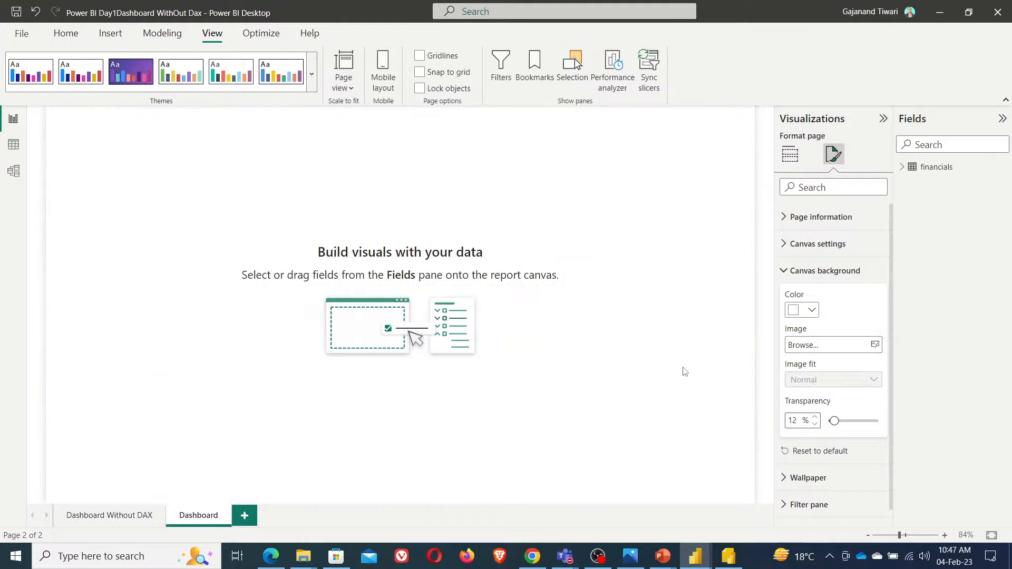
{"action": "left_click", "coordinate": [811, 312]}
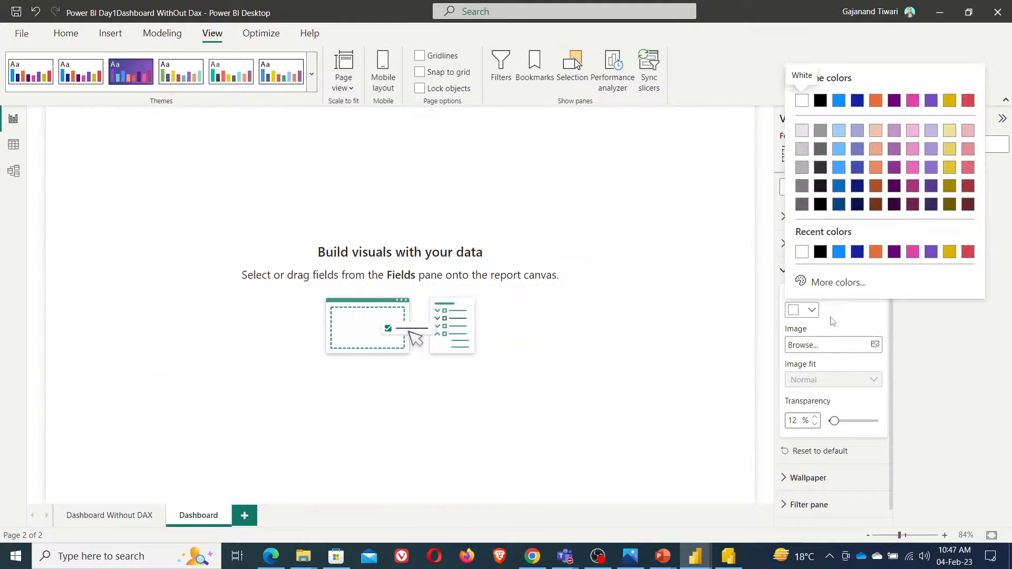
{"action": "left_click", "coordinate": [968, 253]}
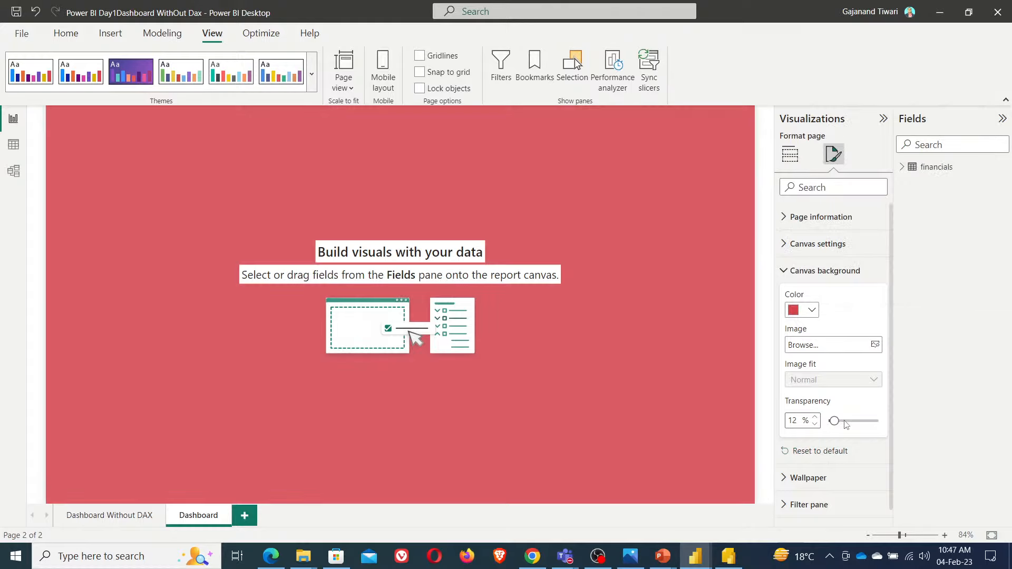
- Set the red canvas background's transparency to 24% and close the canvas background settings
{"action": "mouse_move", "coordinate": [843, 424]}
{"action": "left_mouse_down"}
{"action": "mouse_move", "coordinate": [877, 428]}
{"action": "mouse_move", "coordinate": [840, 420]}
{"action": "left_mouse_up"}
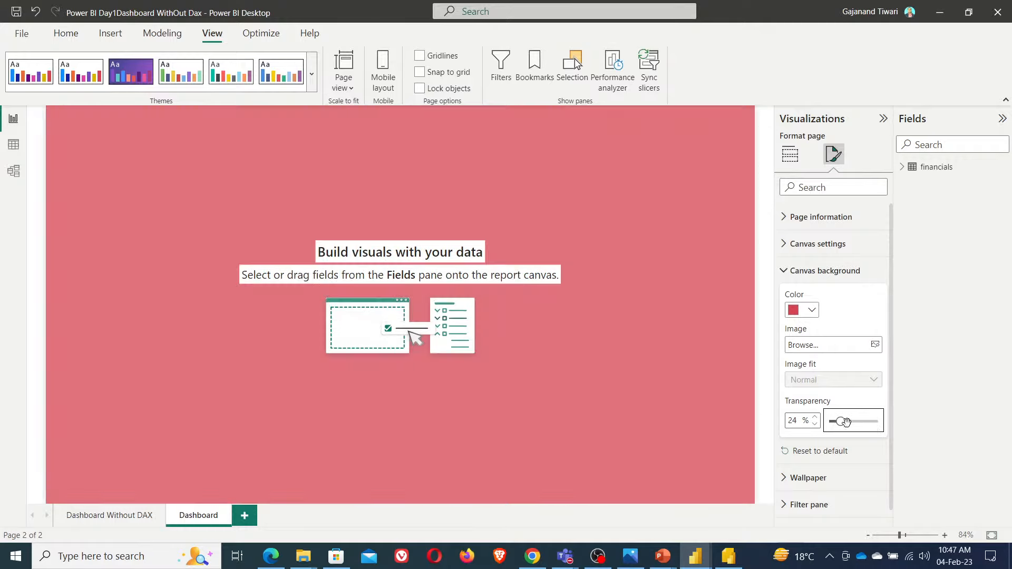
{"action": "scroll", "coordinate": [846, 427], "scroll_direction": "down", "scroll_amount": 1}
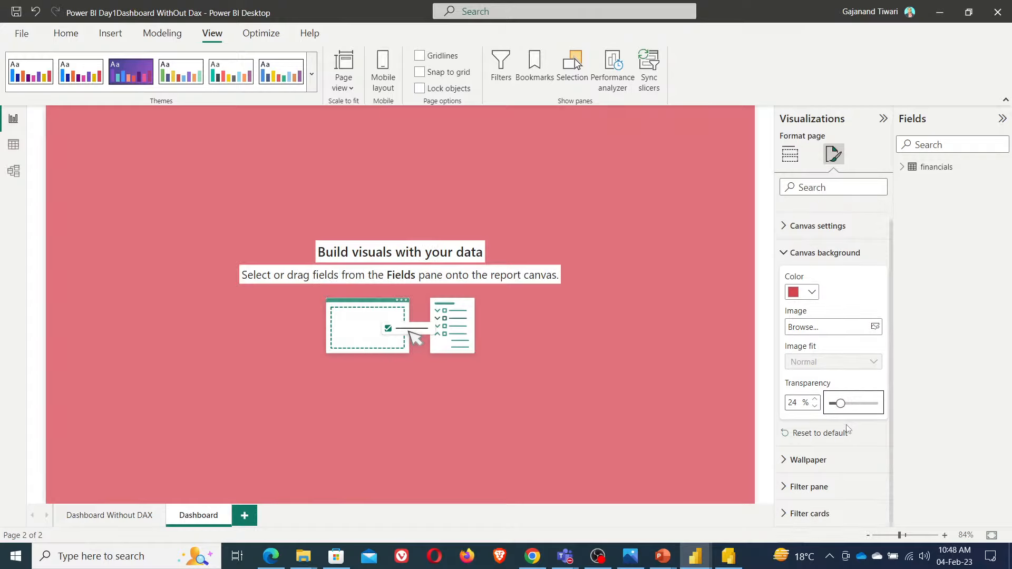
{"action": "scroll", "coordinate": [838, 419], "scroll_direction": "up", "scroll_amount": 1}
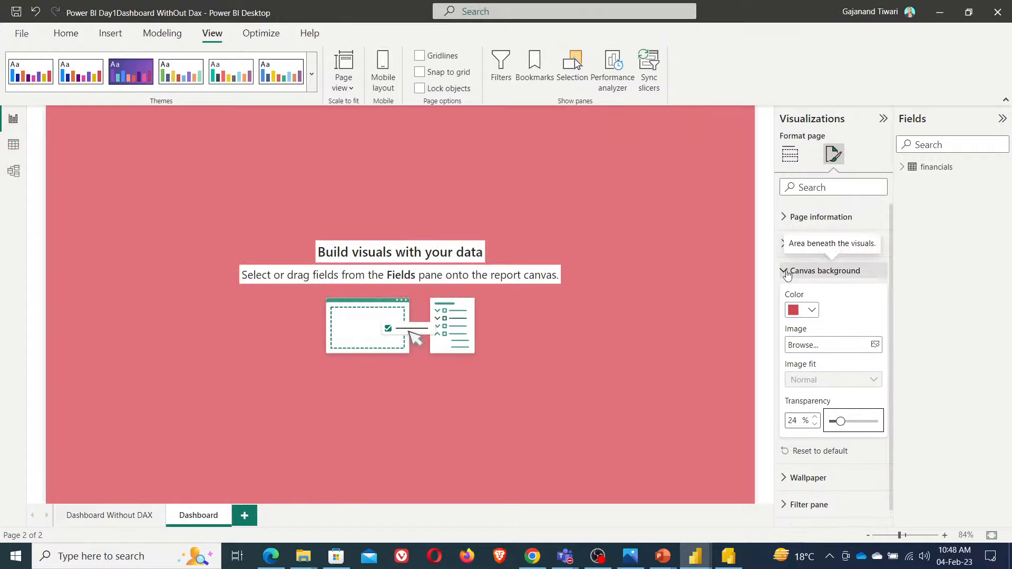
{"action": "left_click", "coordinate": [788, 272]}
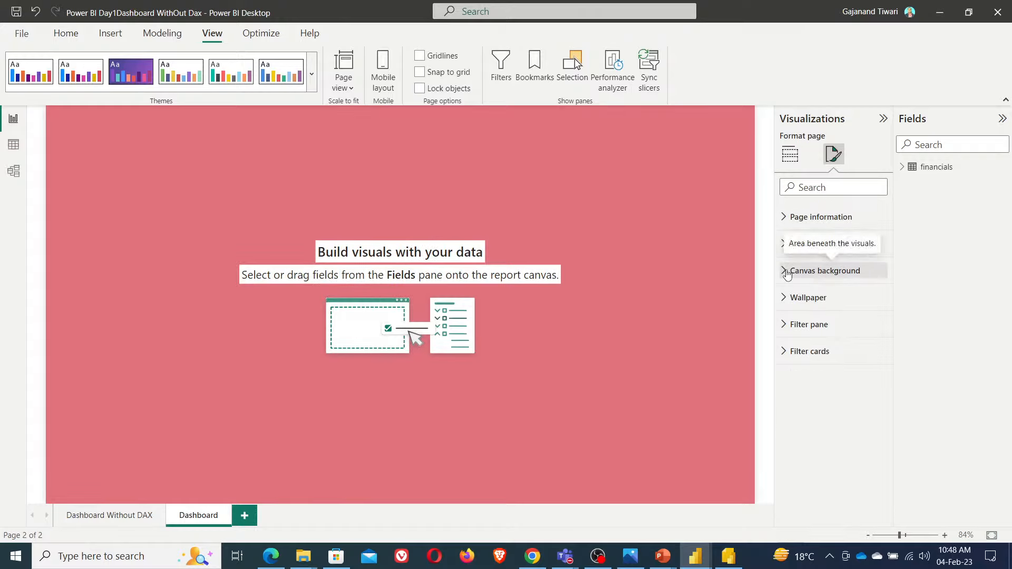
{"action": "left_click", "coordinate": [606, 349]}
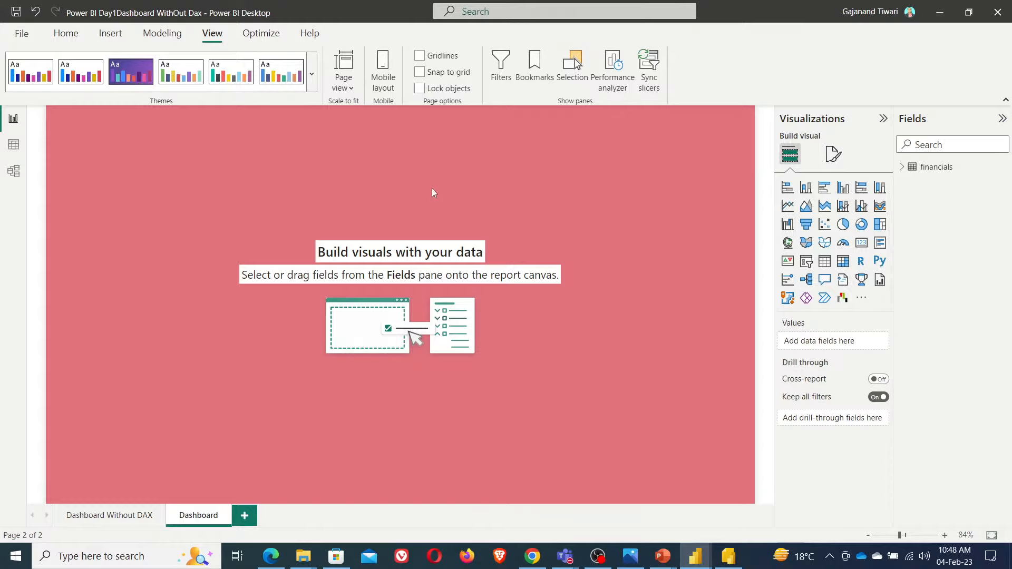
- Insert a text box and stretch it into a full-width banner along the page's upper edge, about 1281 wide and 84 high
{"action": "left_click", "coordinate": [66, 33]}
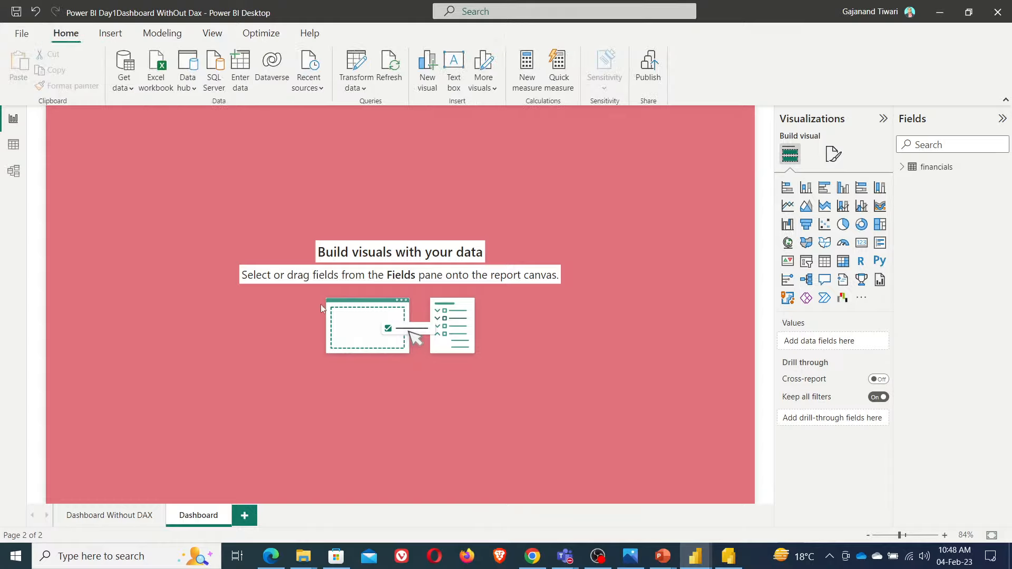
{"action": "left_click", "coordinate": [454, 68]}
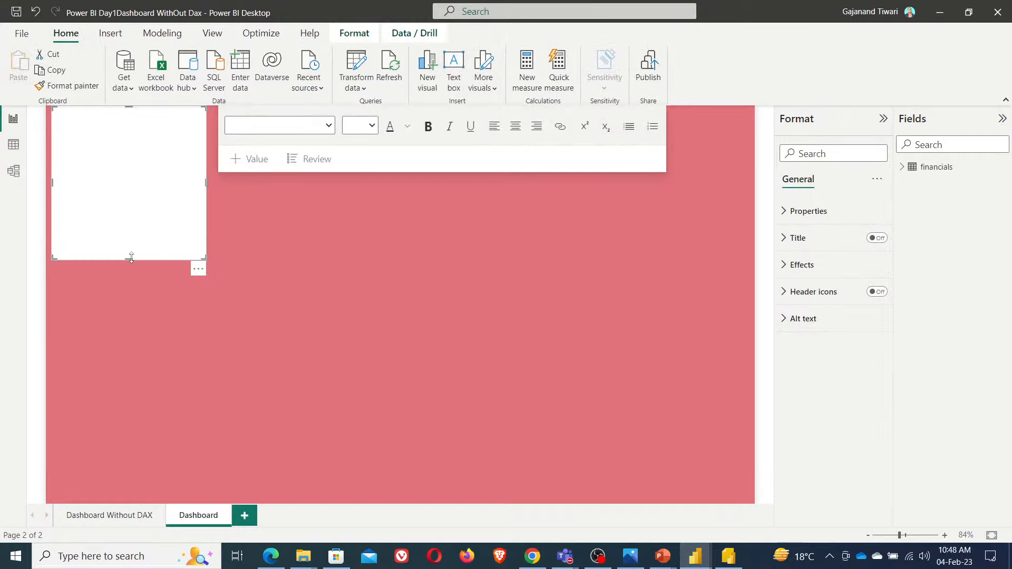
{"action": "left_click_drag", "start_coordinate": [131, 257], "coordinate": [115, 151]}
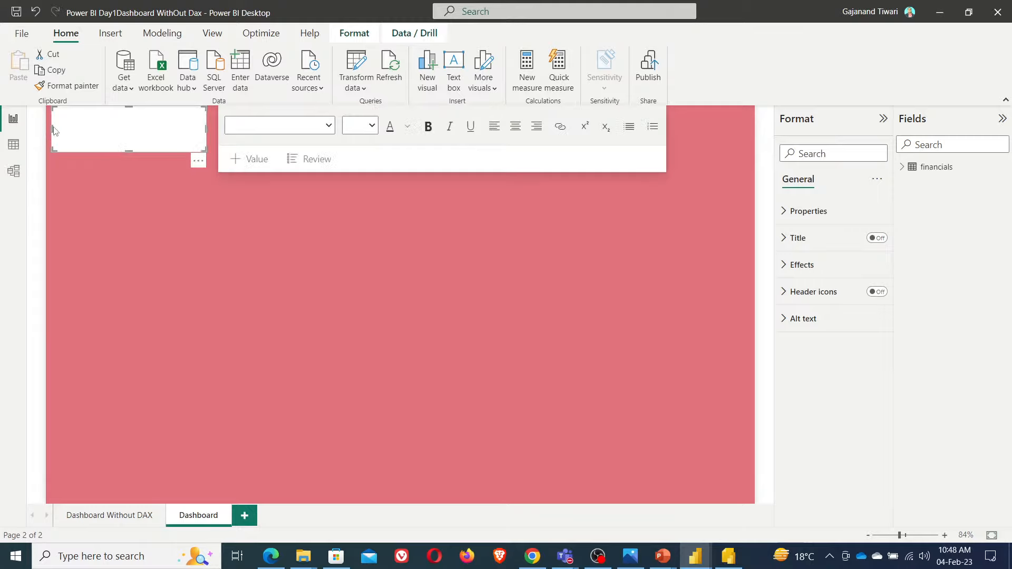
{"action": "left_click_drag", "start_coordinate": [53, 130], "coordinate": [48, 130]}
{"action": "left_click_drag", "start_coordinate": [206, 129], "coordinate": [755, 122]}
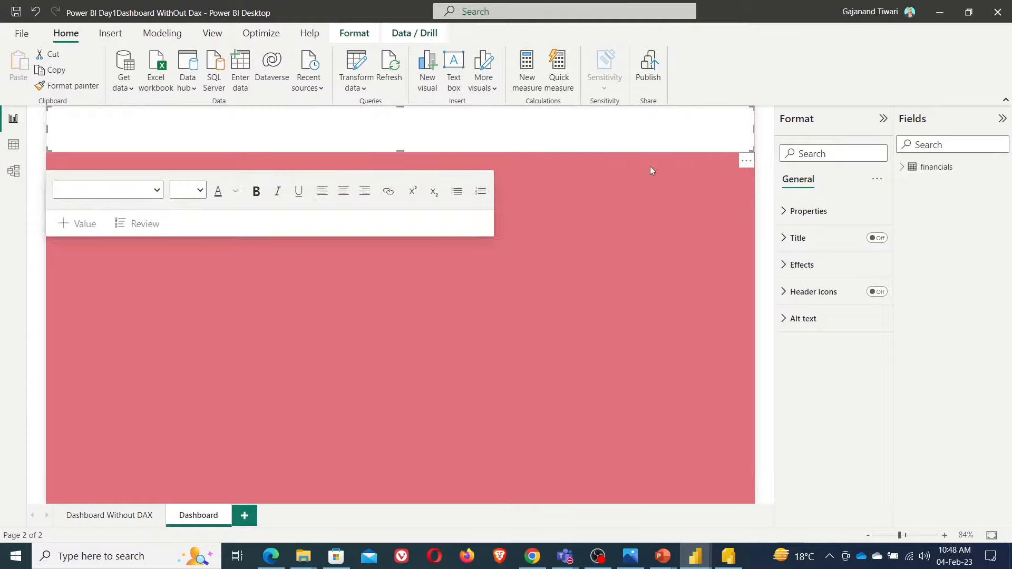
- Set the banner text box's width to 1280
{"action": "left_click", "coordinate": [817, 212]}
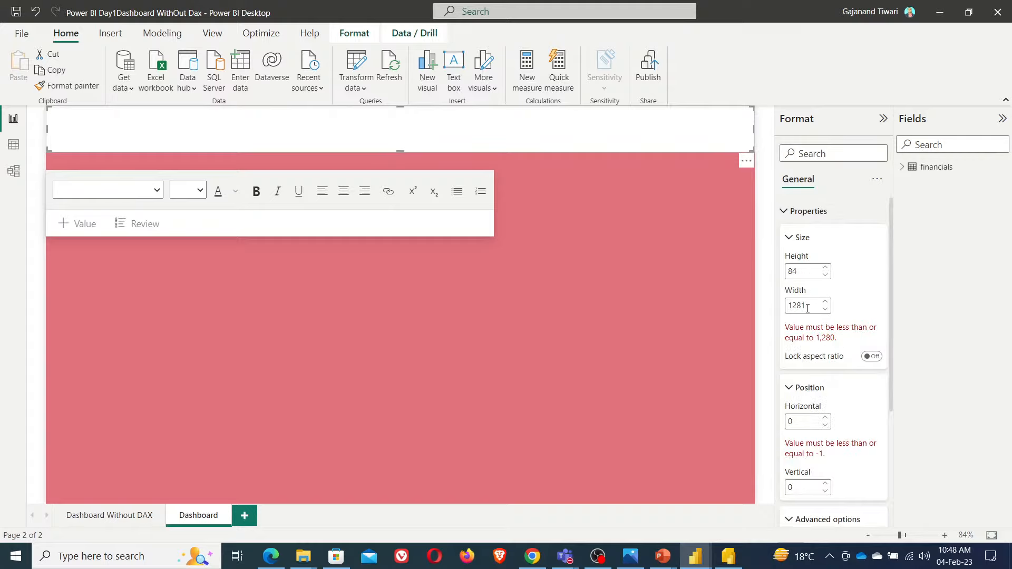
{"action": "left_click_drag", "start_coordinate": [806, 307], "coordinate": [802, 306]}
{"action": "type", "text": "0"}
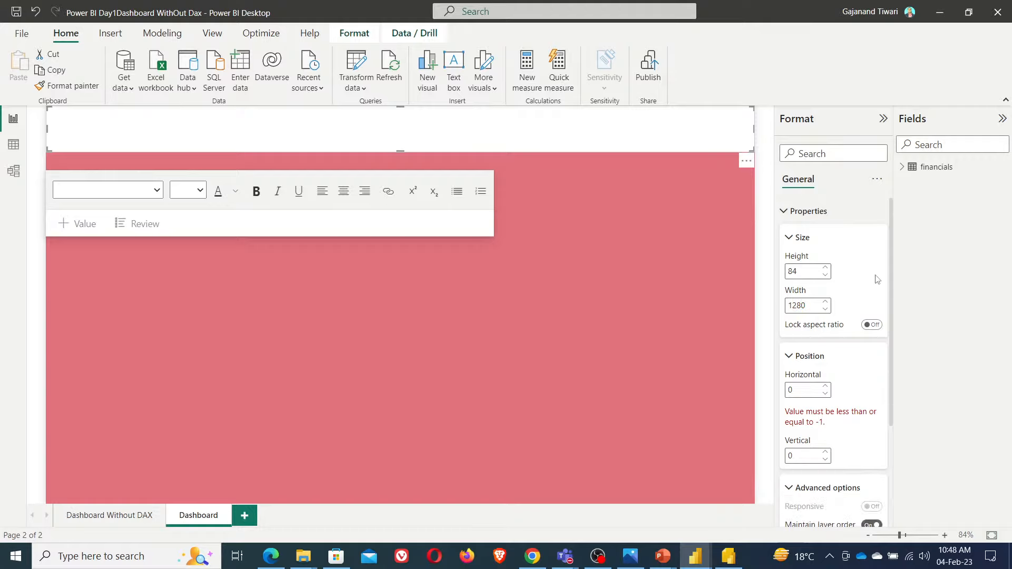
{"action": "left_click", "coordinate": [550, 264]}
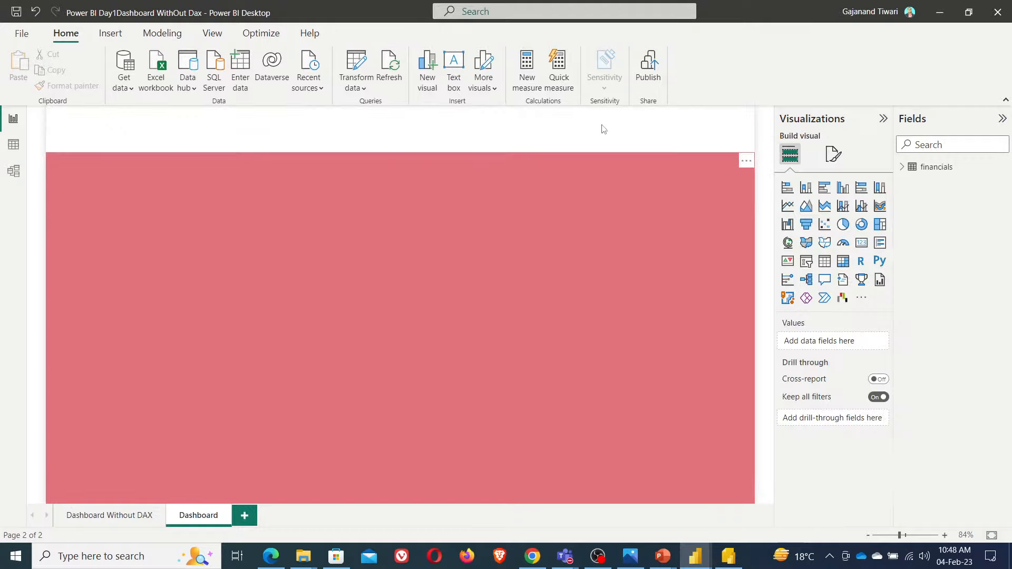
- Try a width of 100 on the banner text box and return it to 1280
{"action": "left_click", "coordinate": [583, 140]}
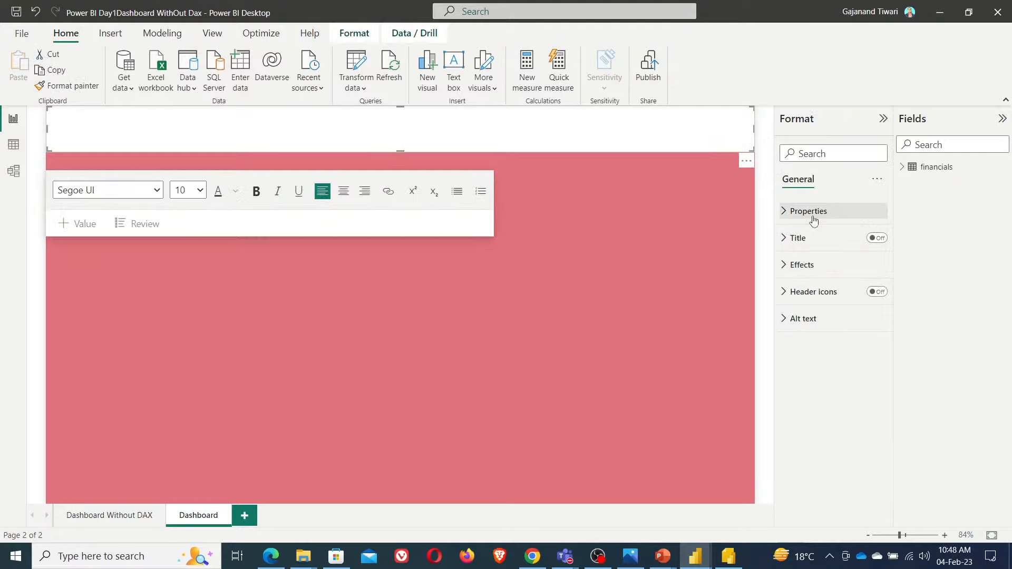
{"action": "left_click", "coordinate": [809, 212]}
{"action": "left_click_drag", "start_coordinate": [804, 305], "coordinate": [781, 302]}
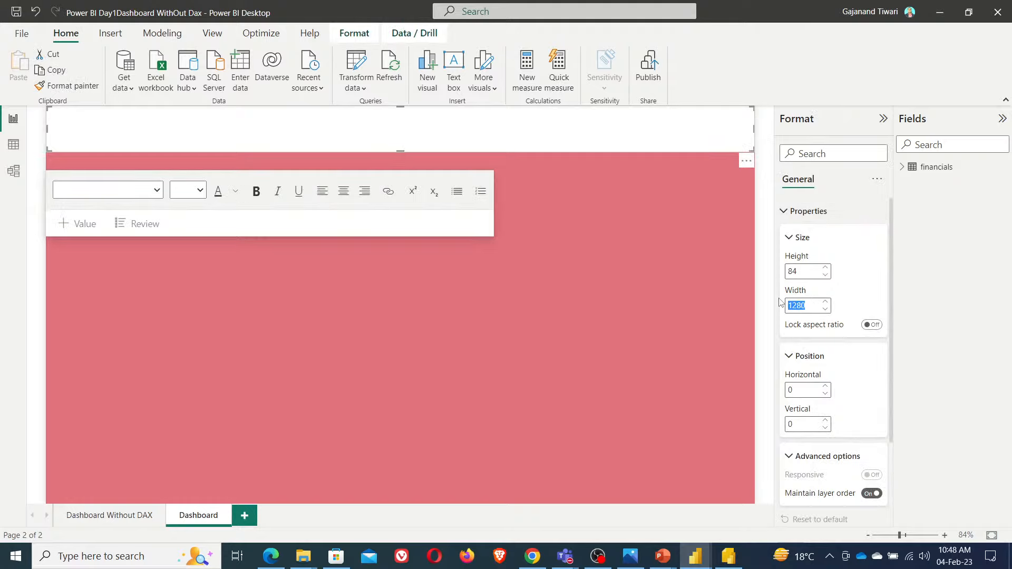
{"action": "type", "text": "100"}
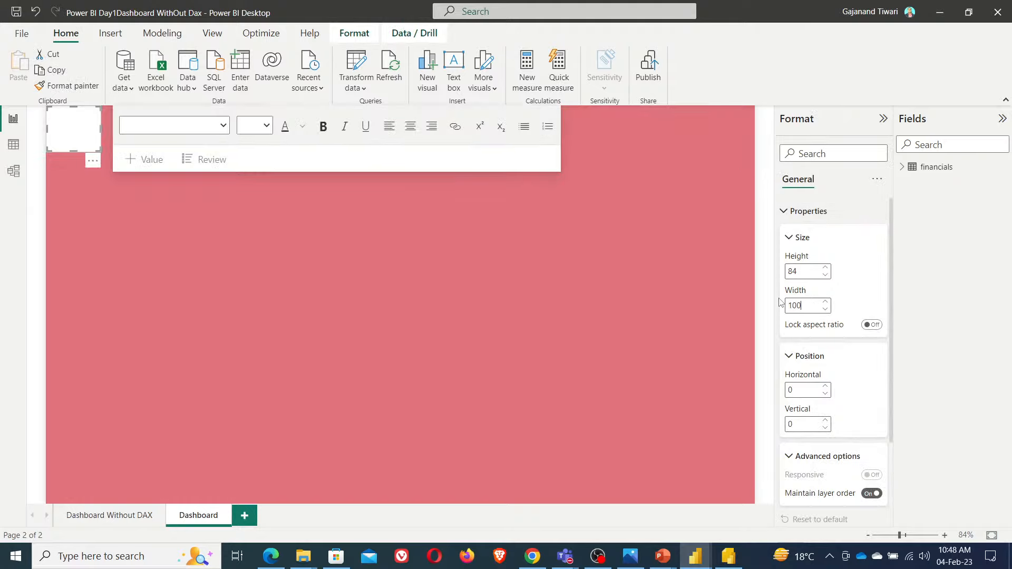
{"action": "left_click", "coordinate": [699, 404]}
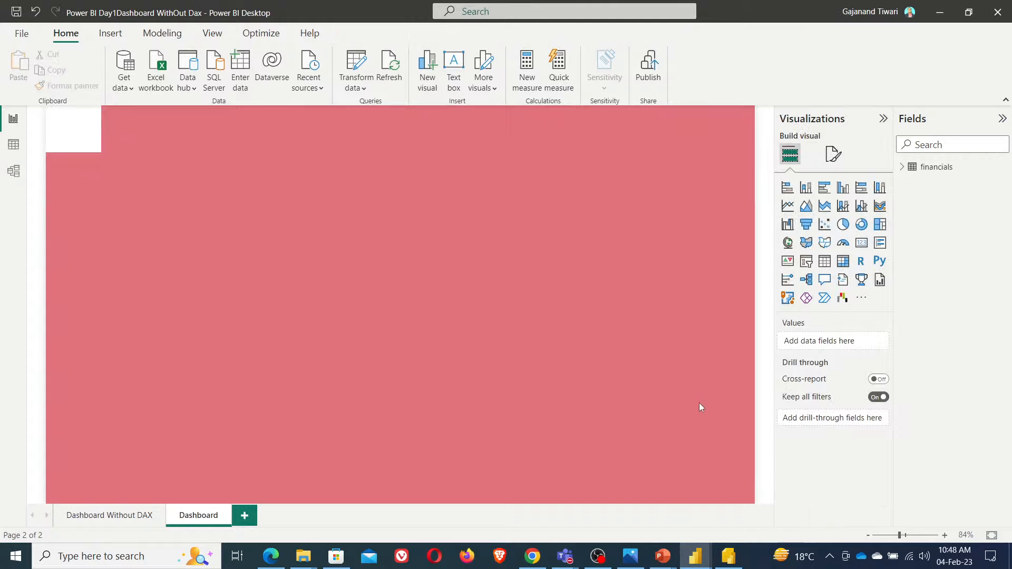
{"action": "left_click", "coordinate": [73, 141]}
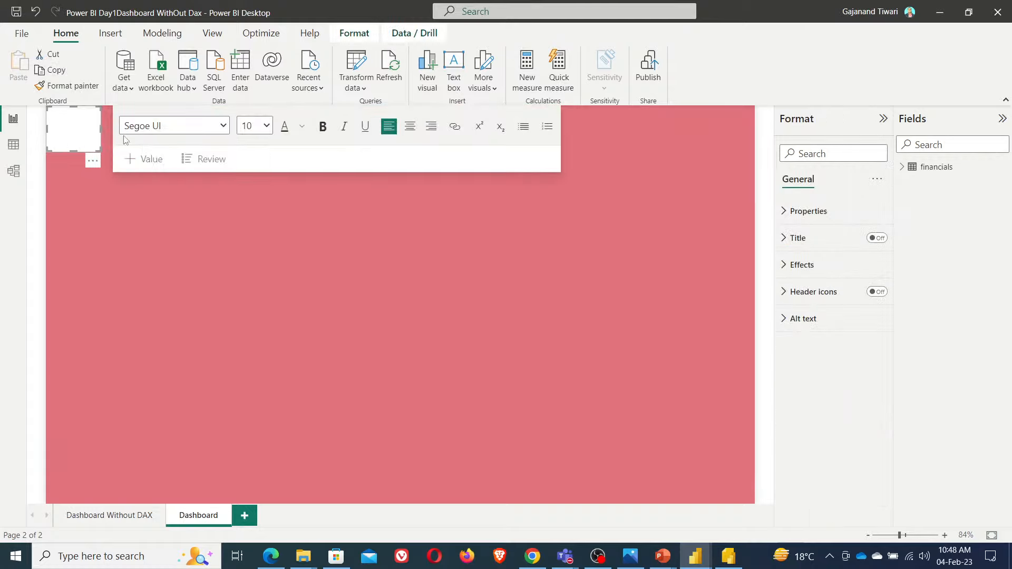
{"action": "left_click", "coordinate": [824, 213]}
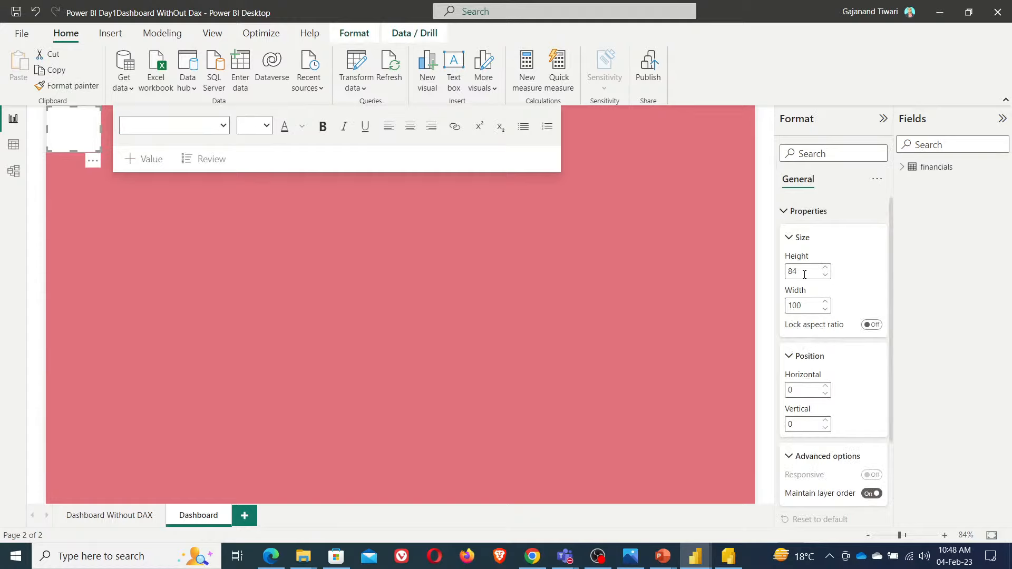
{"action": "double_click", "coordinate": [808, 306]}
{"action": "type", "text": "12"}
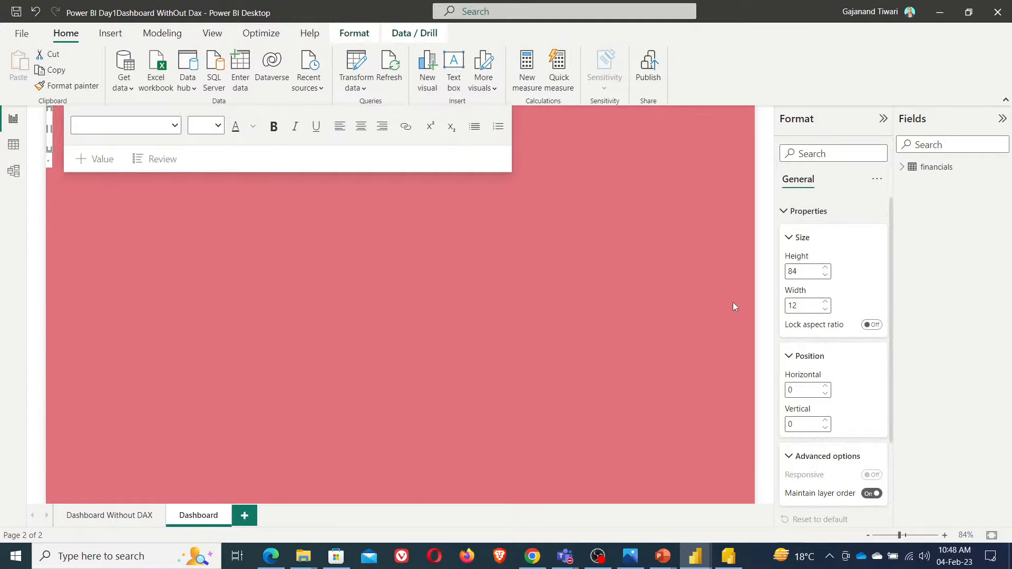
{"action": "type", "text": "80"}
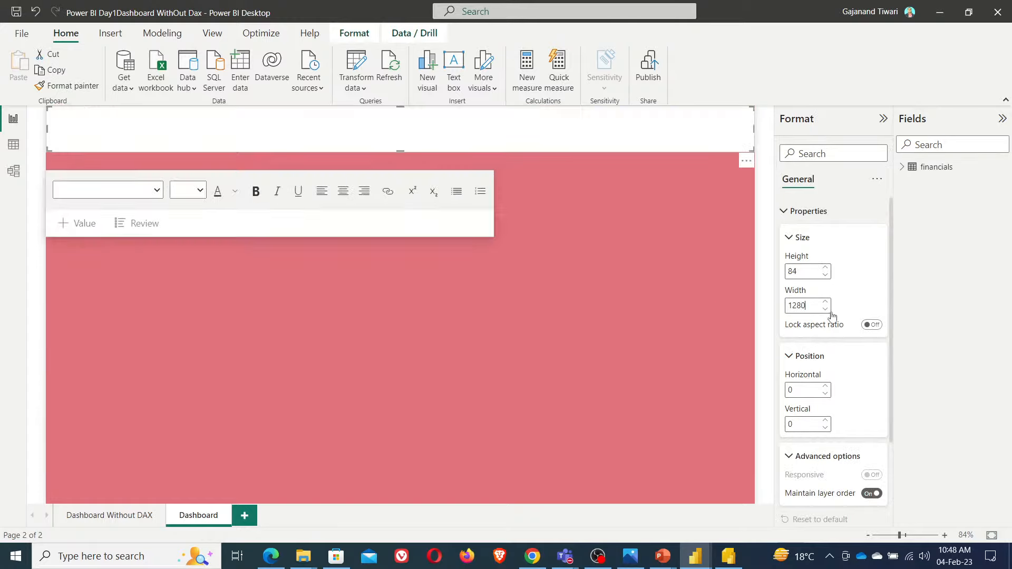
{"action": "left_click", "coordinate": [615, 300]}
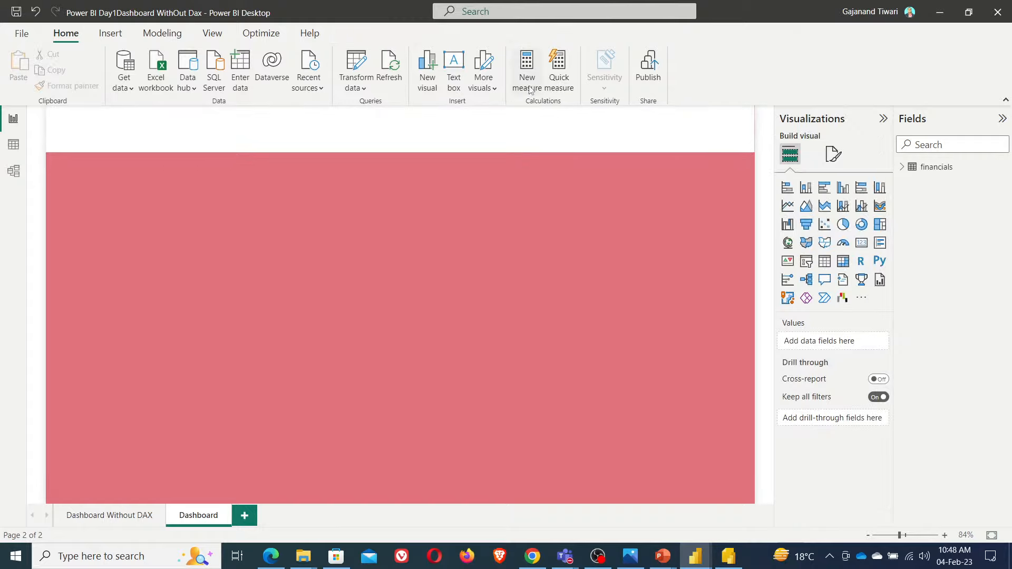
- Set the banner text box's height to 50
{"action": "left_click", "coordinate": [499, 138]}
{"action": "left_click", "coordinate": [826, 218]}
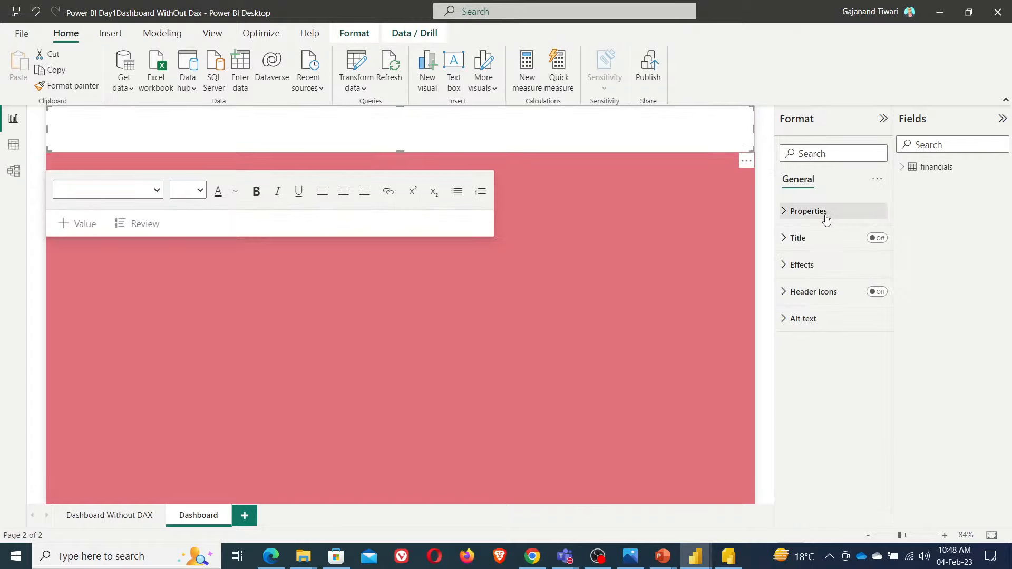
{"action": "left_click_drag", "start_coordinate": [799, 272], "coordinate": [688, 256]}
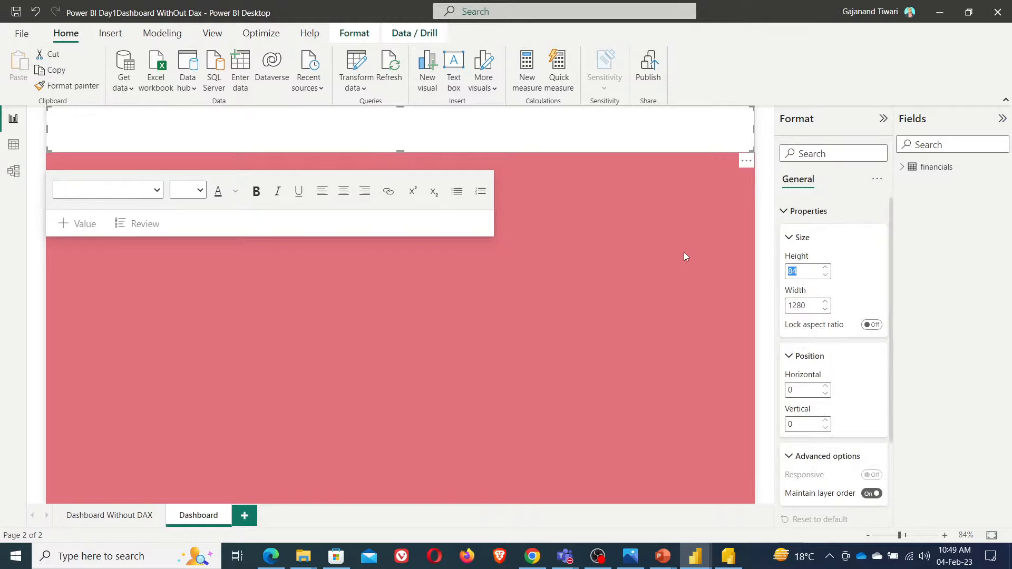
{"action": "type", "text": "50"}
{"action": "left_click", "coordinate": [666, 253]}
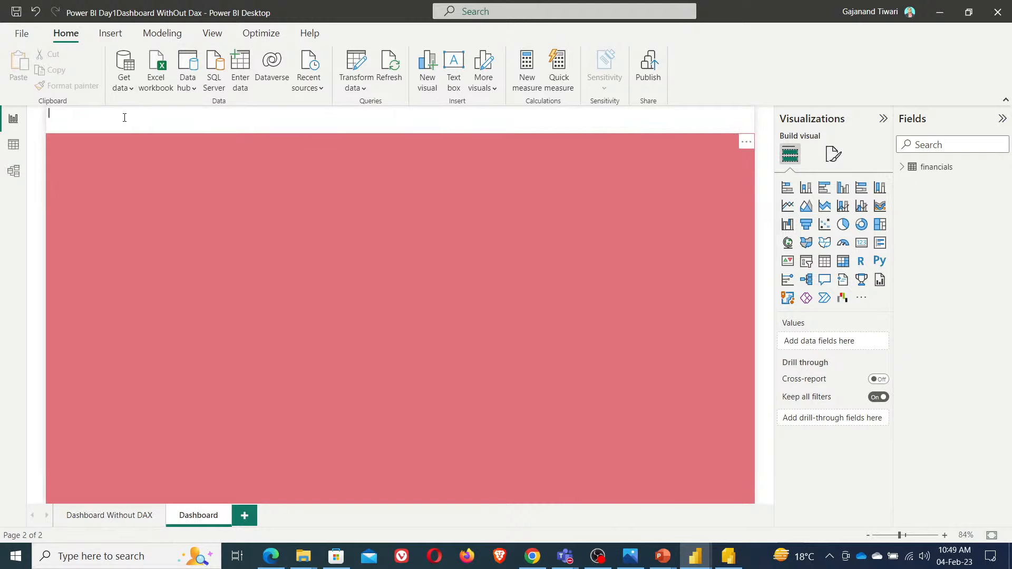
- Set the font size of the whole banner heading to 18 after trying 16 and 14
{"action": "left_click", "coordinate": [125, 117]}
{"action": "key", "text": "ctrl+a"}
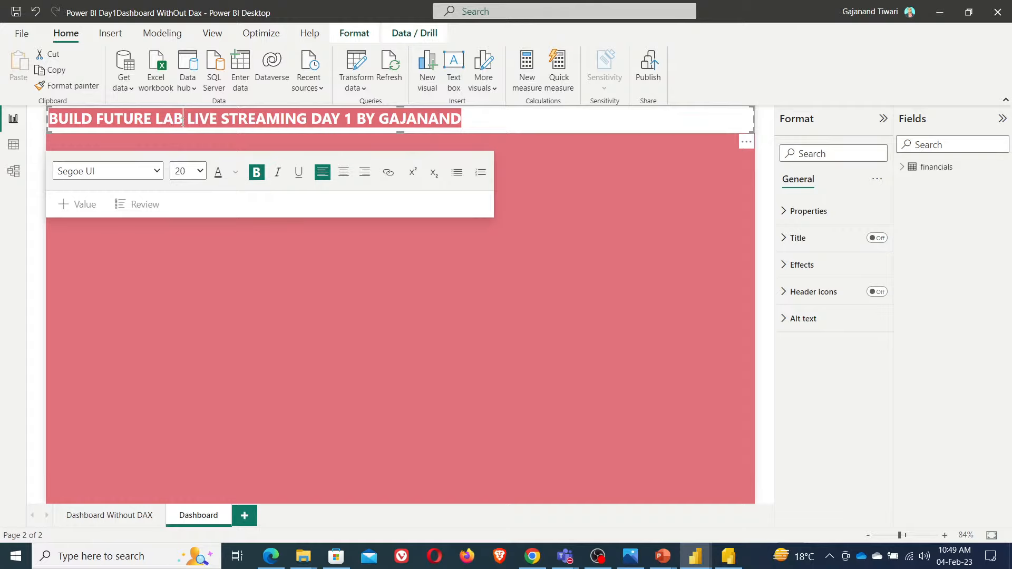
{"action": "key", "text": "ctrl+a"}
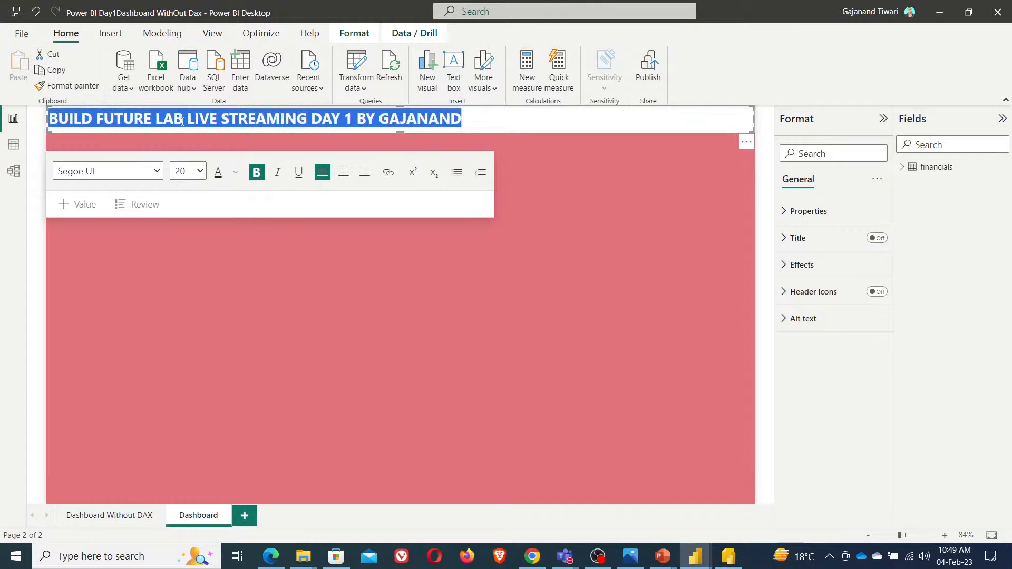
{"action": "left_click", "coordinate": [466, 121]}
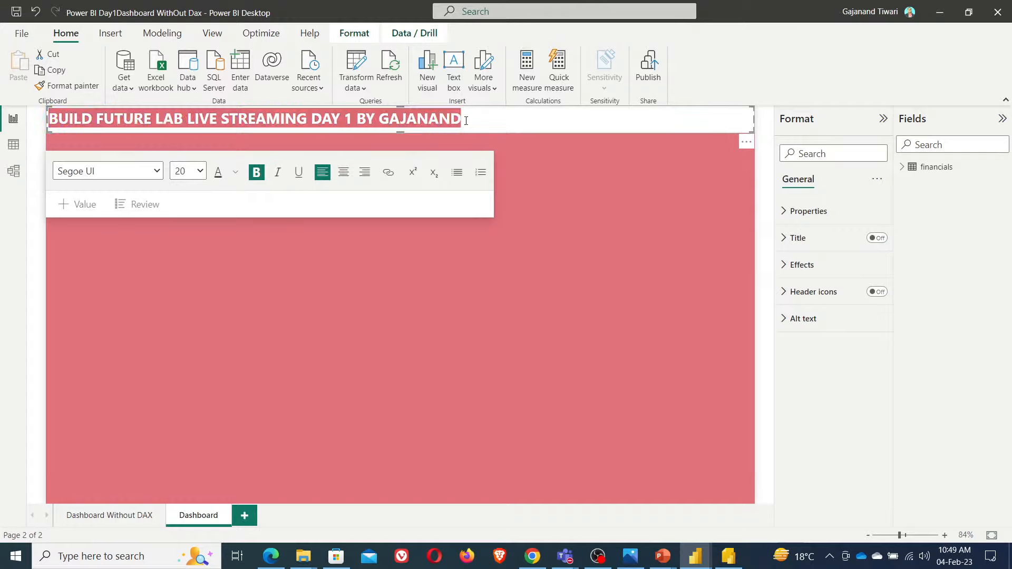
{"action": "left_click_drag", "start_coordinate": [466, 120], "coordinate": [15, 118]}
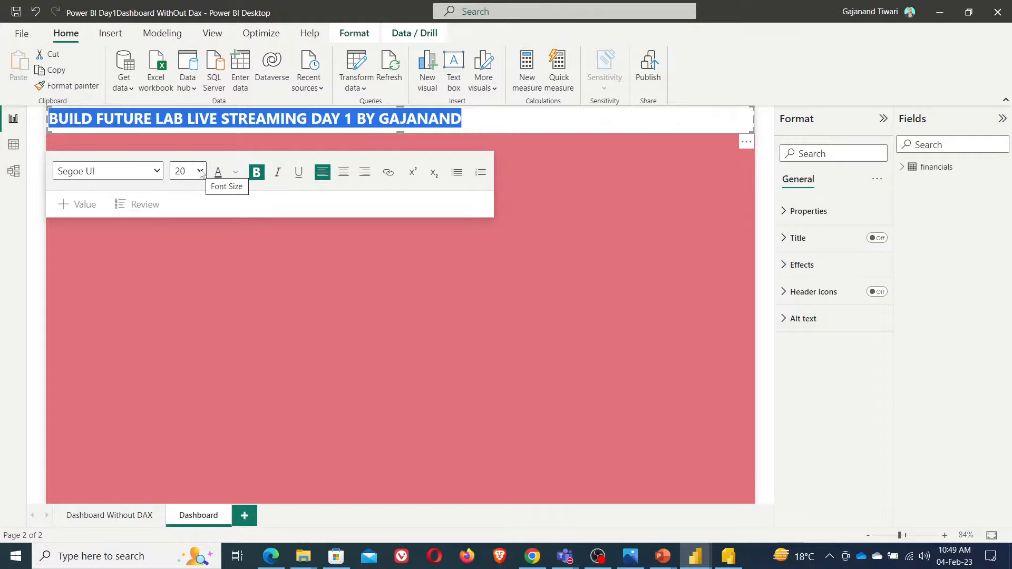
{"action": "left_click", "coordinate": [200, 173]}
{"action": "left_click", "coordinate": [182, 281]}
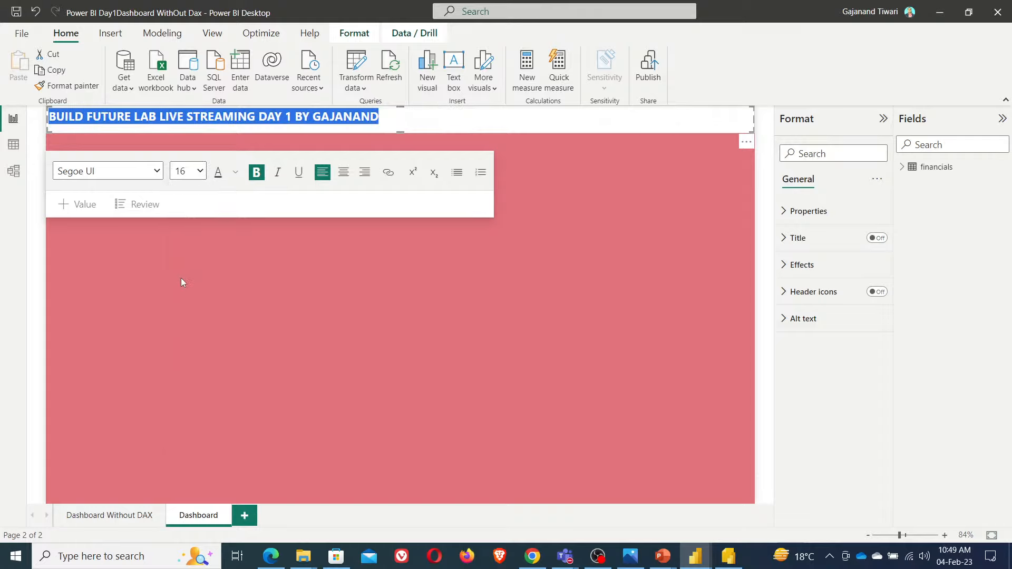
{"action": "left_click", "coordinate": [199, 173]}
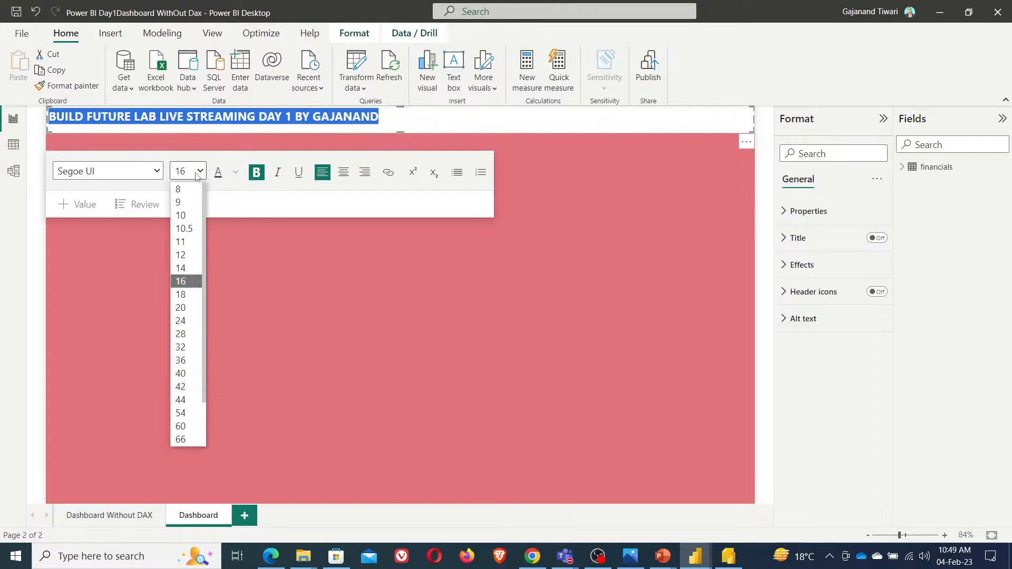
{"action": "left_click", "coordinate": [189, 269]}
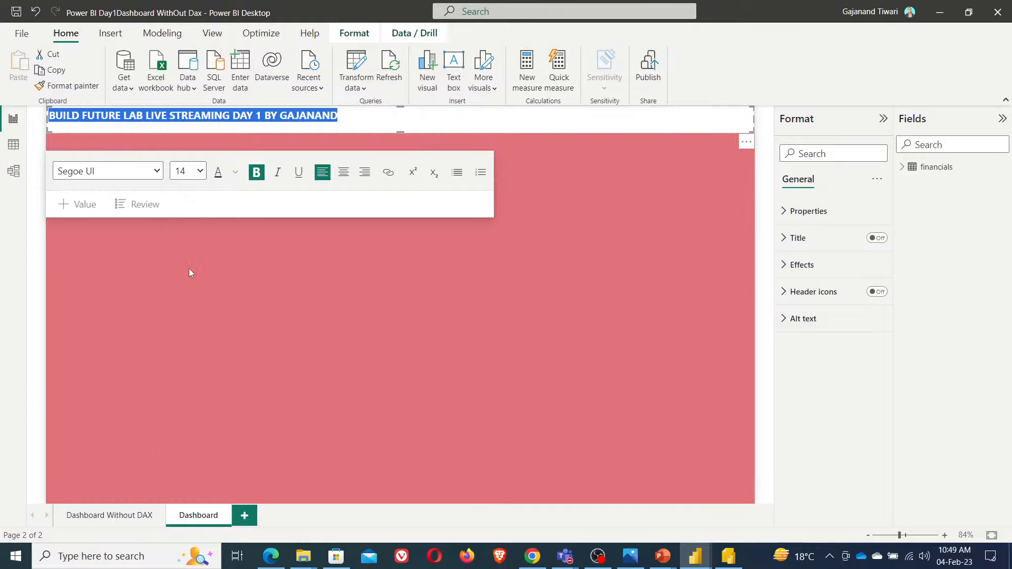
{"action": "left_click", "coordinate": [191, 174]}
{"action": "left_click", "coordinate": [191, 294]}
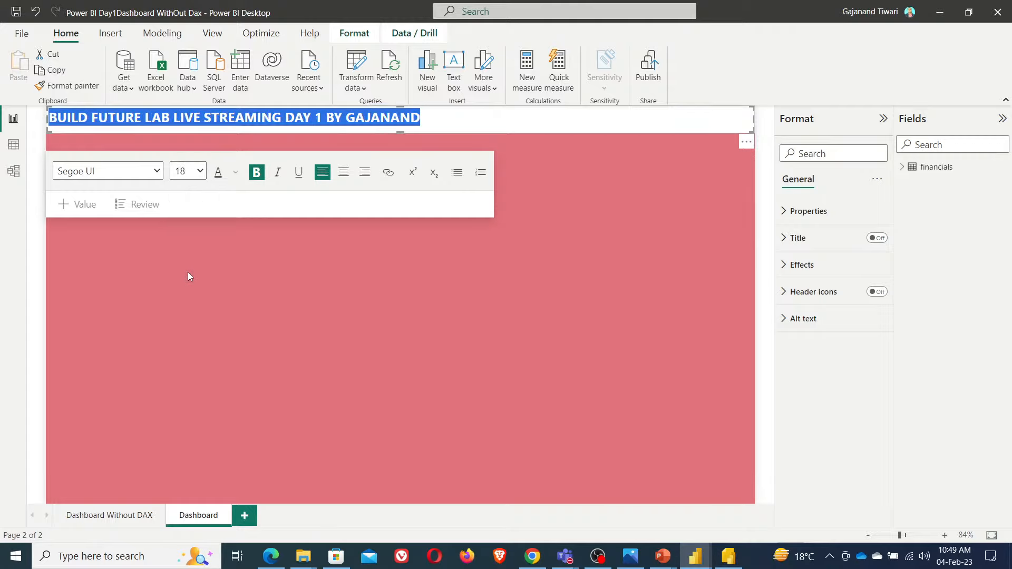
- Center the heading text horizontally within the banner text box
{"action": "left_click", "coordinate": [236, 173]}
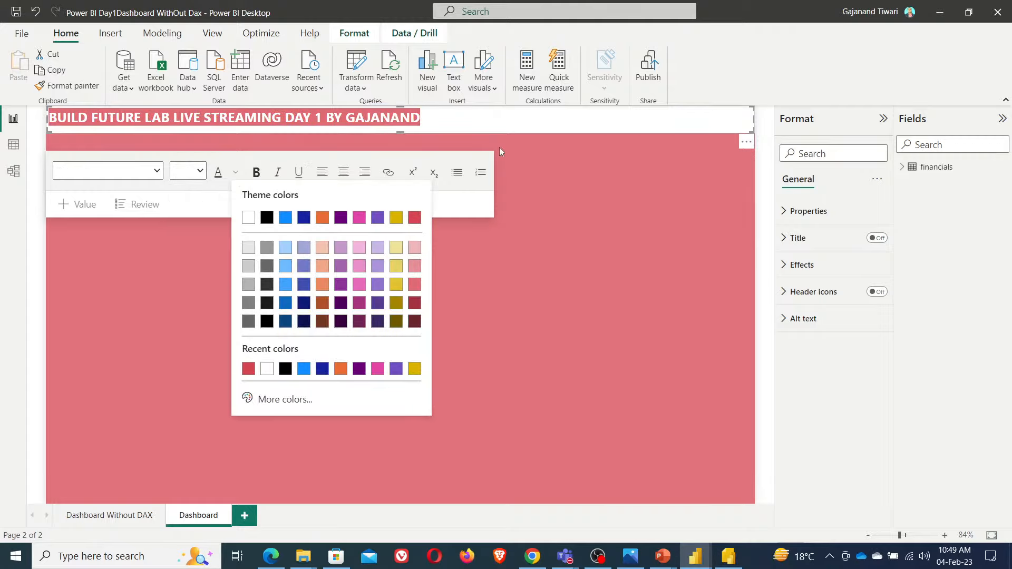
{"action": "left_click", "coordinate": [483, 203]}
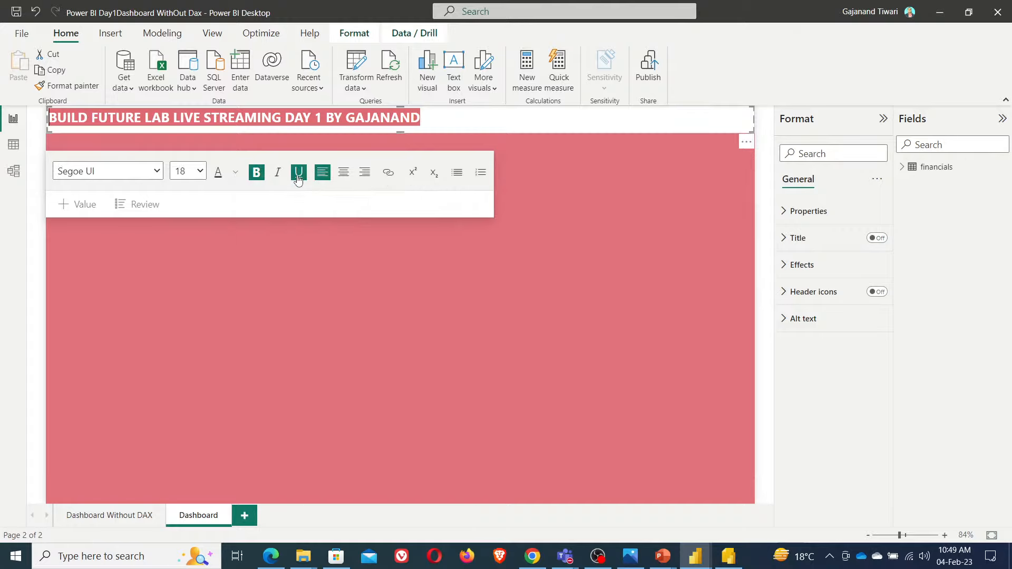
{"action": "left_click", "coordinate": [343, 173]}
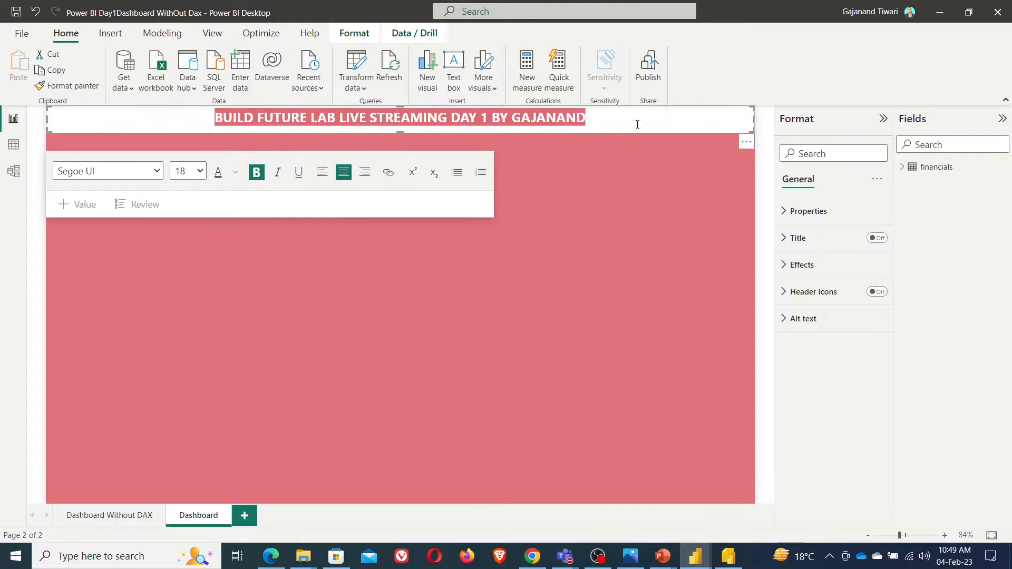
{"action": "left_click", "coordinate": [609, 228]}
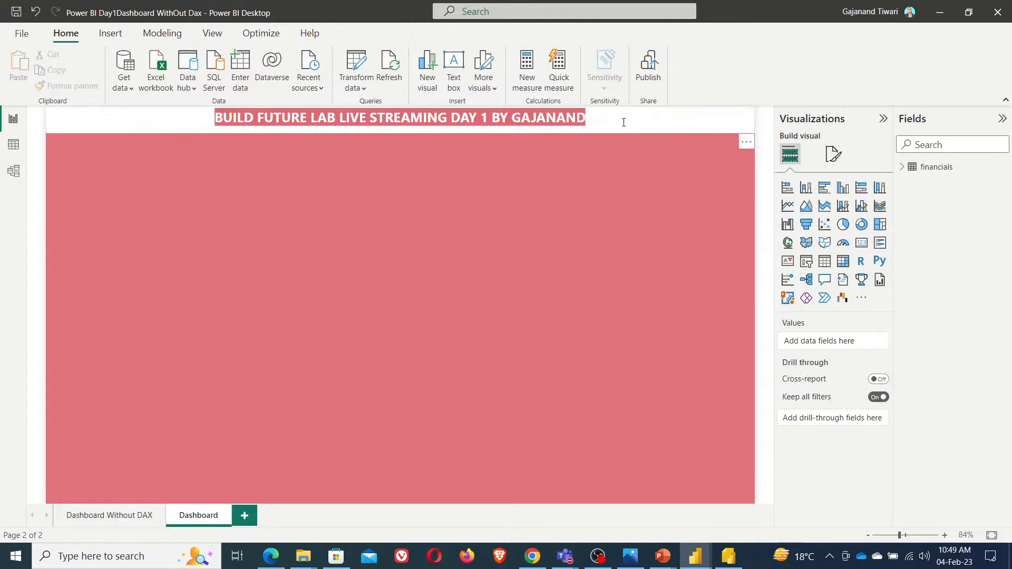
{"action": "left_click", "coordinate": [623, 122]}
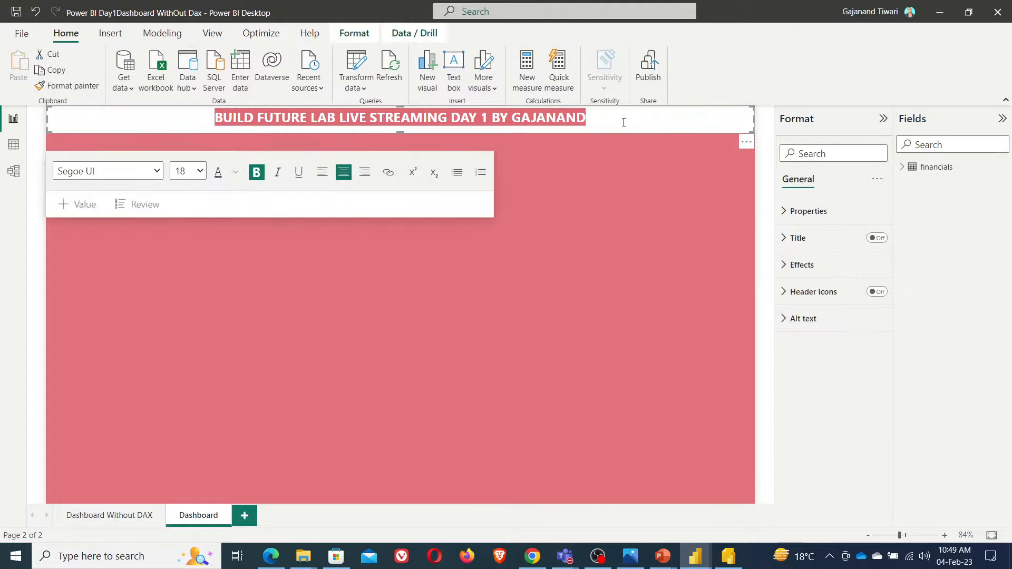
{"action": "left_click", "coordinate": [802, 266]}
{"action": "left_click", "coordinate": [547, 242]}
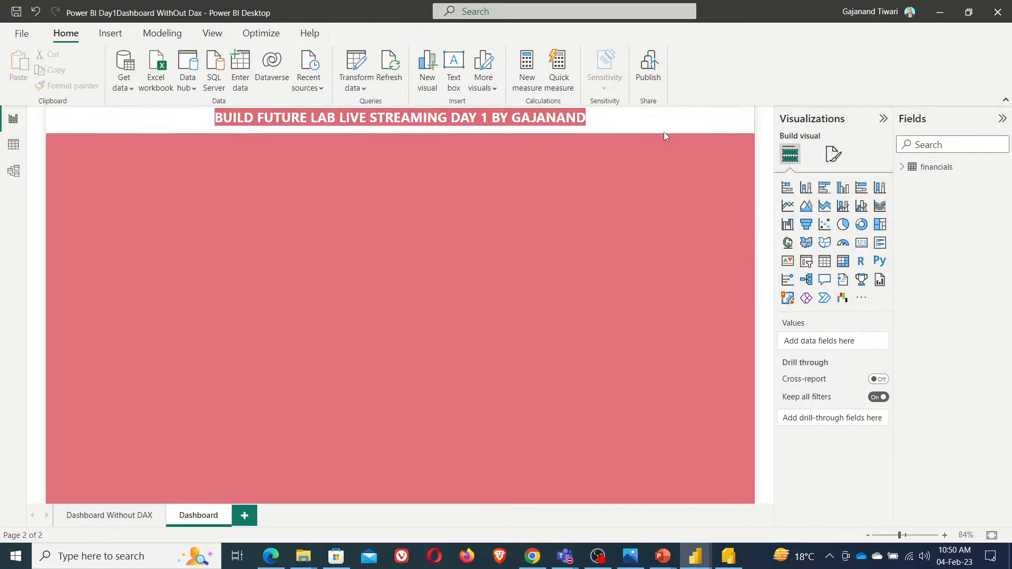
- Give the banner text box a blue background with 70% transparency
{"action": "left_click", "coordinate": [645, 117]}
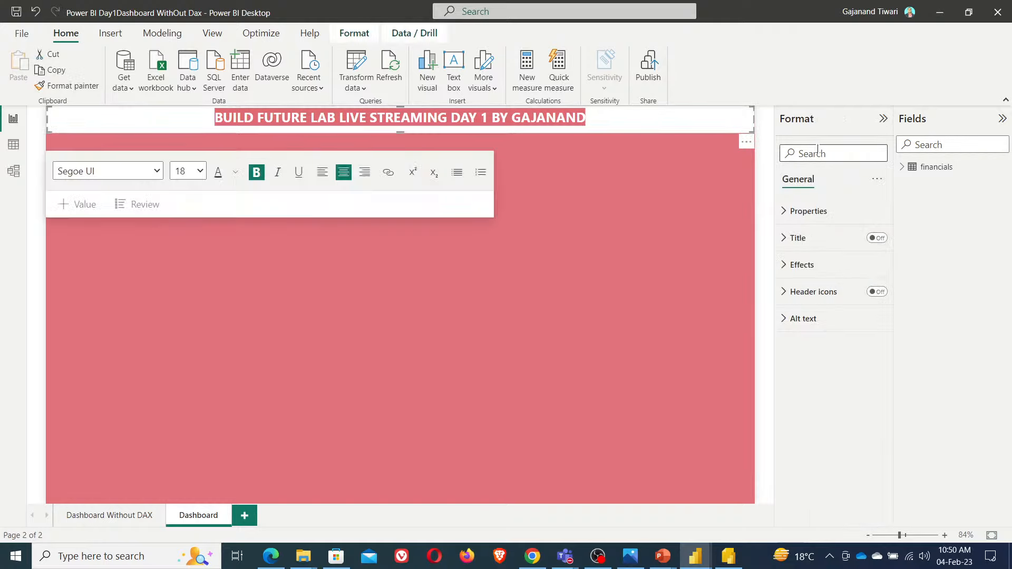
{"action": "left_click", "coordinate": [813, 267]}
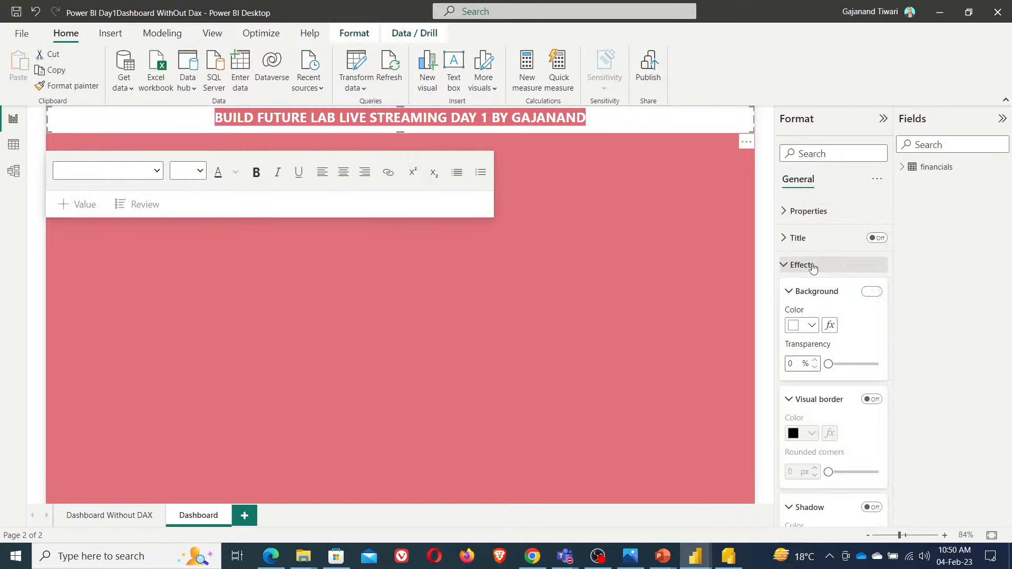
{"action": "left_click", "coordinate": [812, 325]}
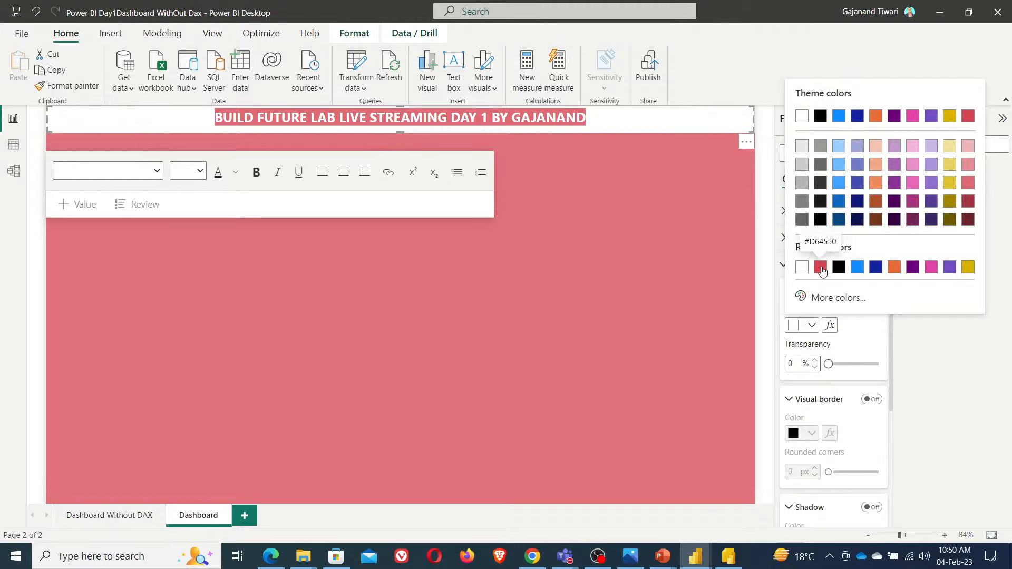
{"action": "left_click", "coordinate": [863, 271]}
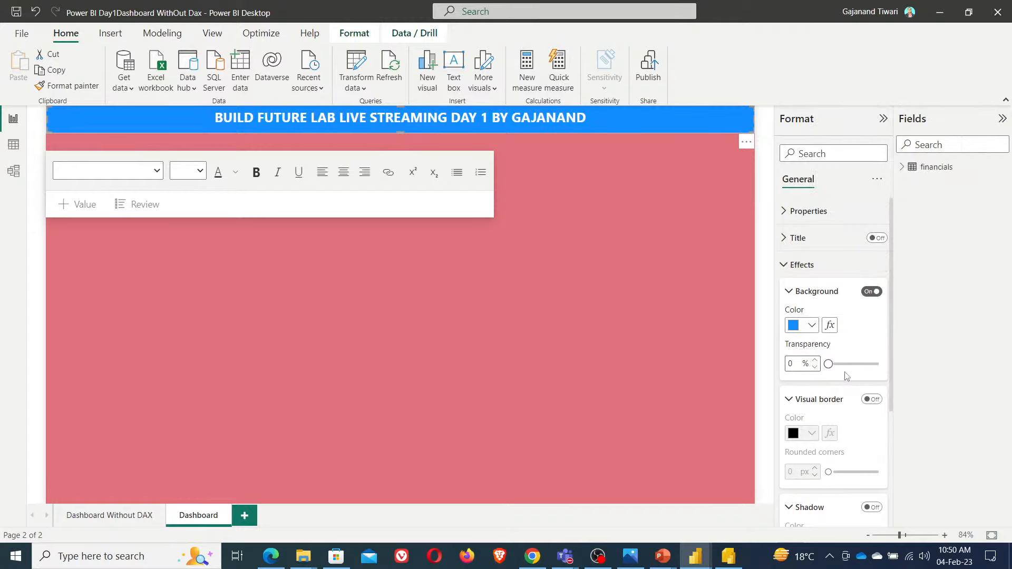
{"action": "left_click_drag", "start_coordinate": [849, 366], "coordinate": [863, 364]}
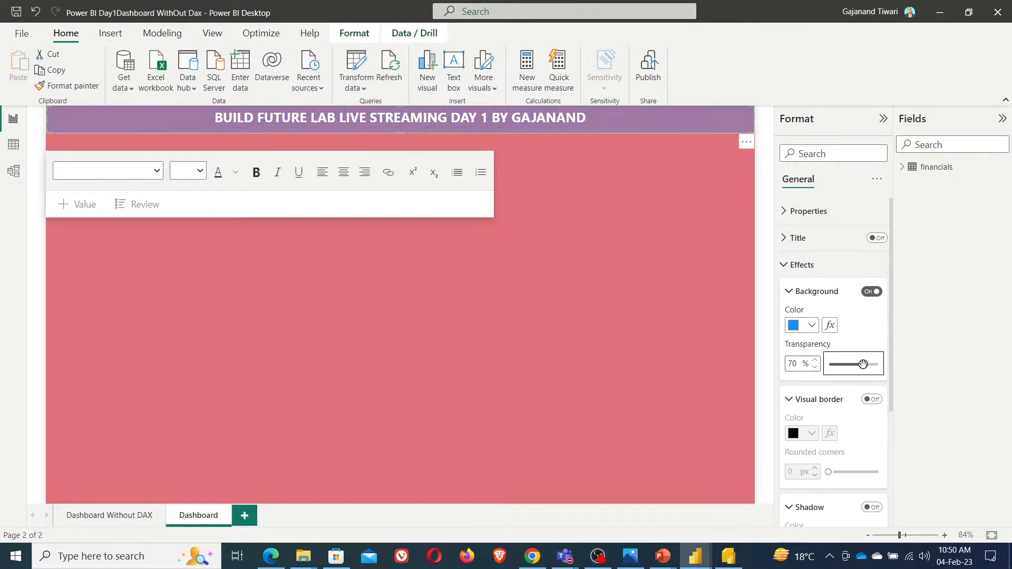
{"action": "left_click", "coordinate": [576, 340]}
- Turn on the banner's visual border and set its rounded corners to 20 px
{"action": "left_click", "coordinate": [622, 118]}
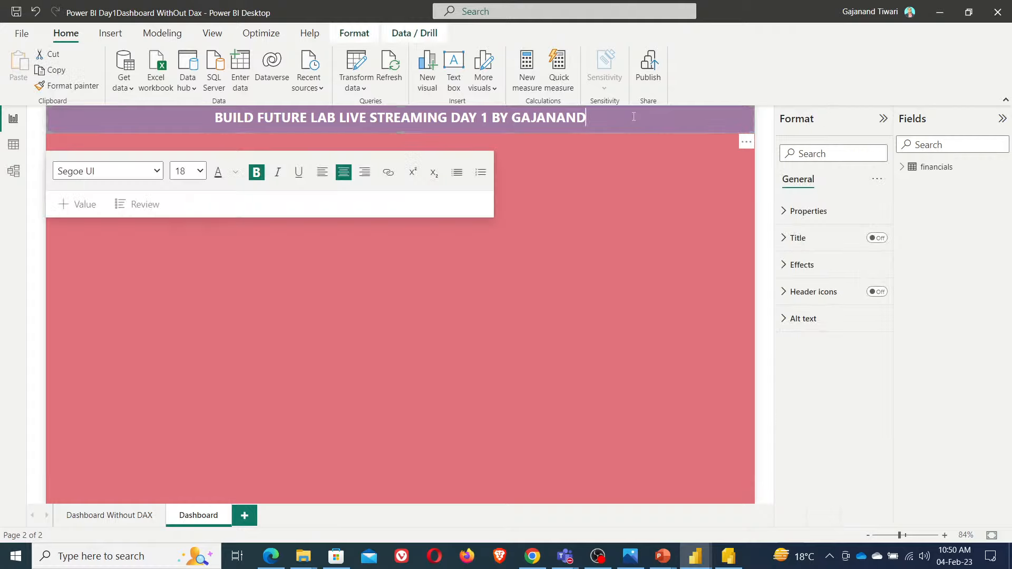
{"action": "left_click", "coordinate": [813, 266]}
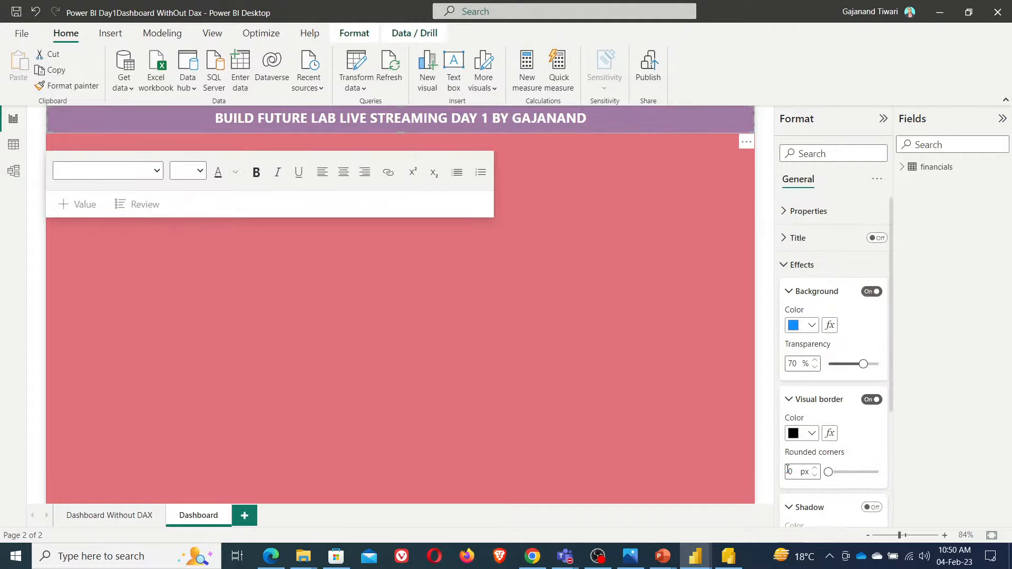
{"action": "left_click", "coordinate": [789, 471]}
{"action": "type", "text": "2"}
{"action": "scroll", "coordinate": [864, 390], "scroll_direction": "down", "scroll_amount": 3}
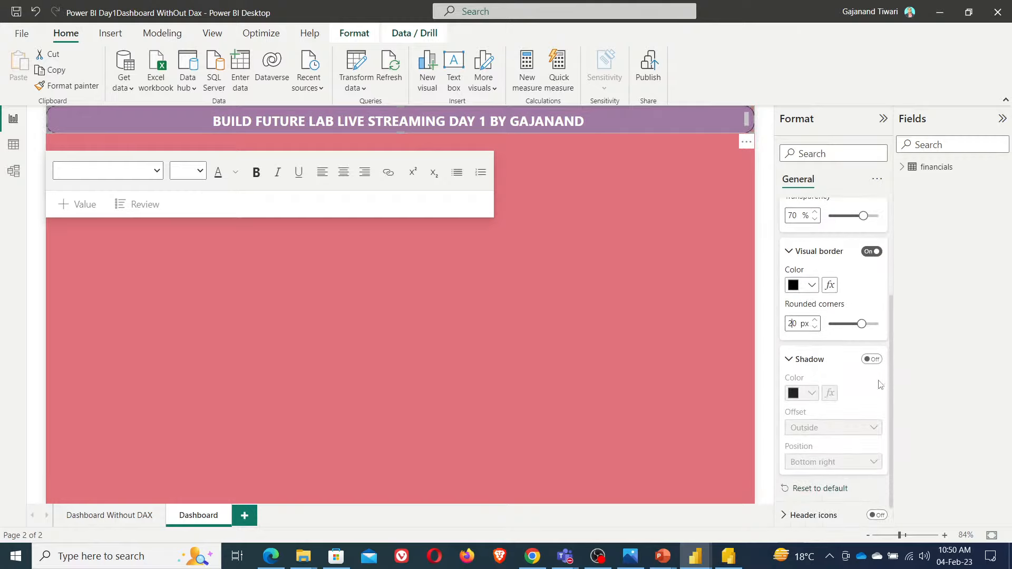
- Turn on the banner's shadow and color it dark blue
{"action": "left_click", "coordinate": [871, 359]}
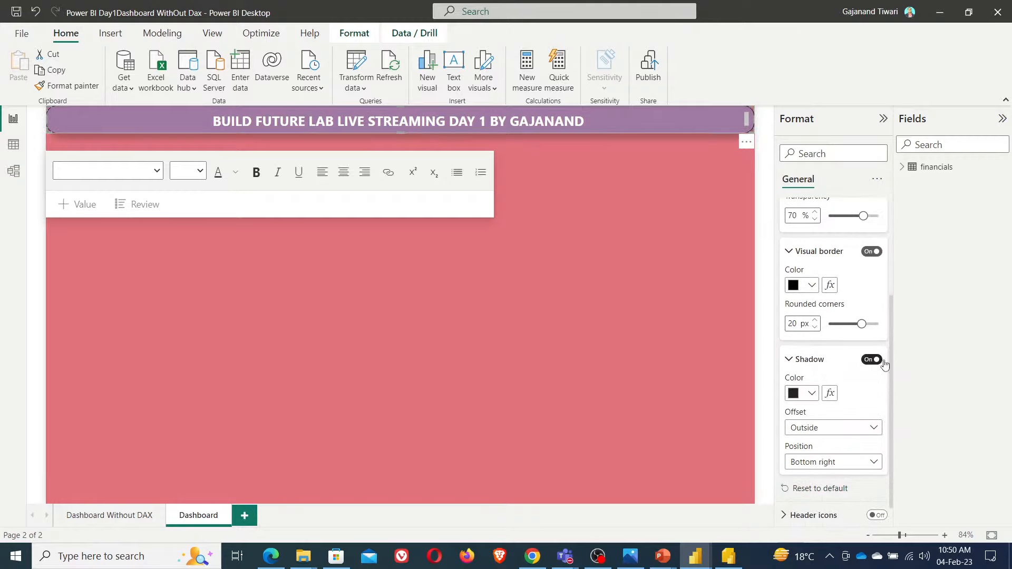
{"action": "left_click", "coordinate": [809, 396]}
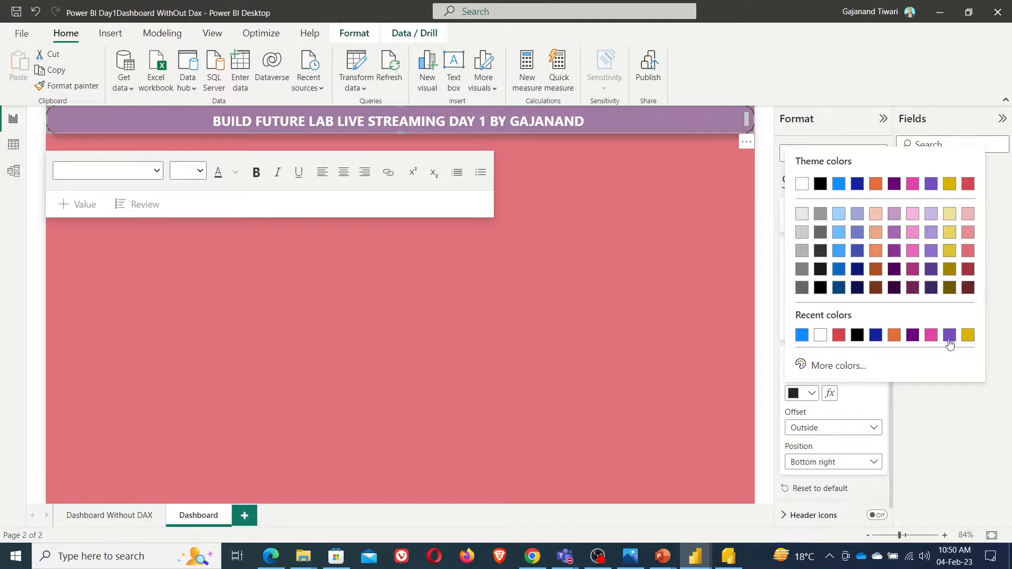
{"action": "left_click", "coordinate": [875, 338]}
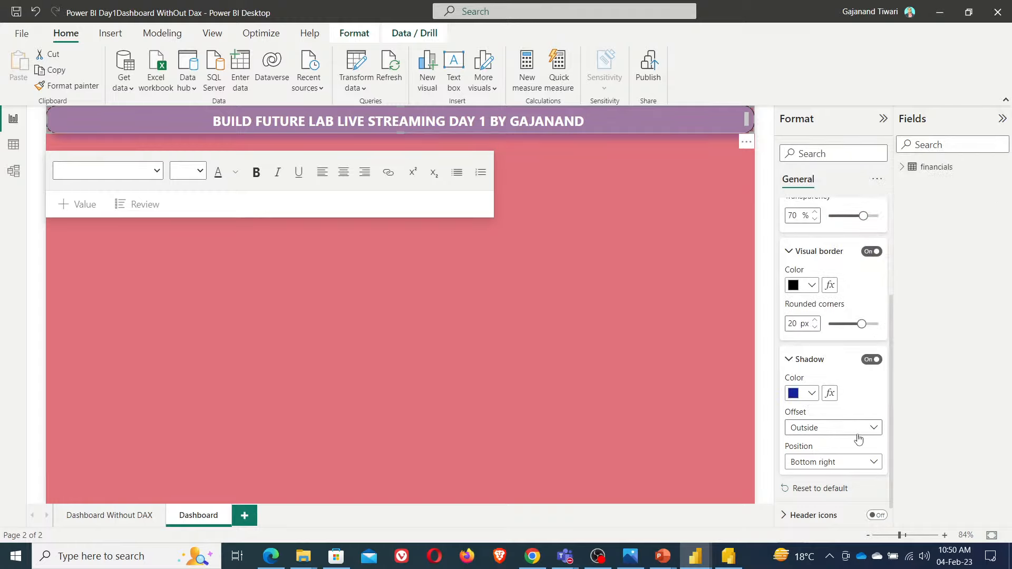
- Examine the offset and position choices available for the banner's shadow
{"action": "scroll", "coordinate": [859, 438], "scroll_direction": "down", "scroll_amount": 1}
{"action": "left_click", "coordinate": [852, 399]}
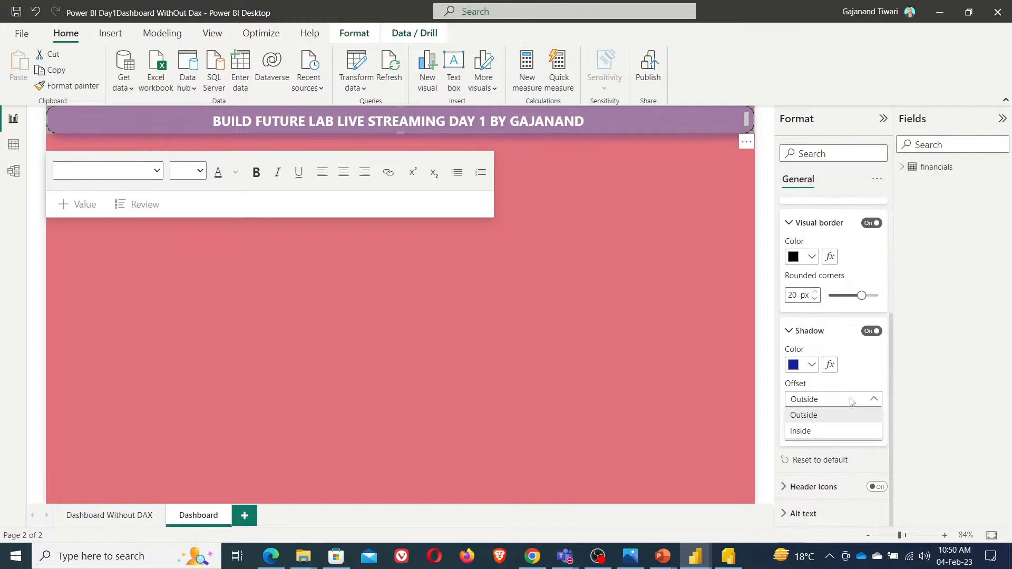
{"action": "left_click", "coordinate": [863, 386]}
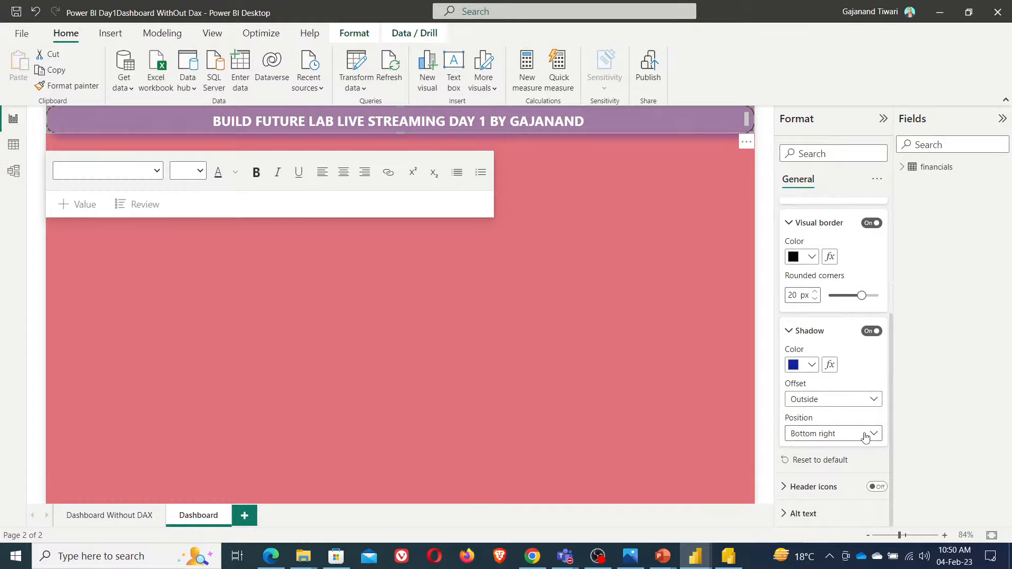
{"action": "left_click", "coordinate": [866, 436]}
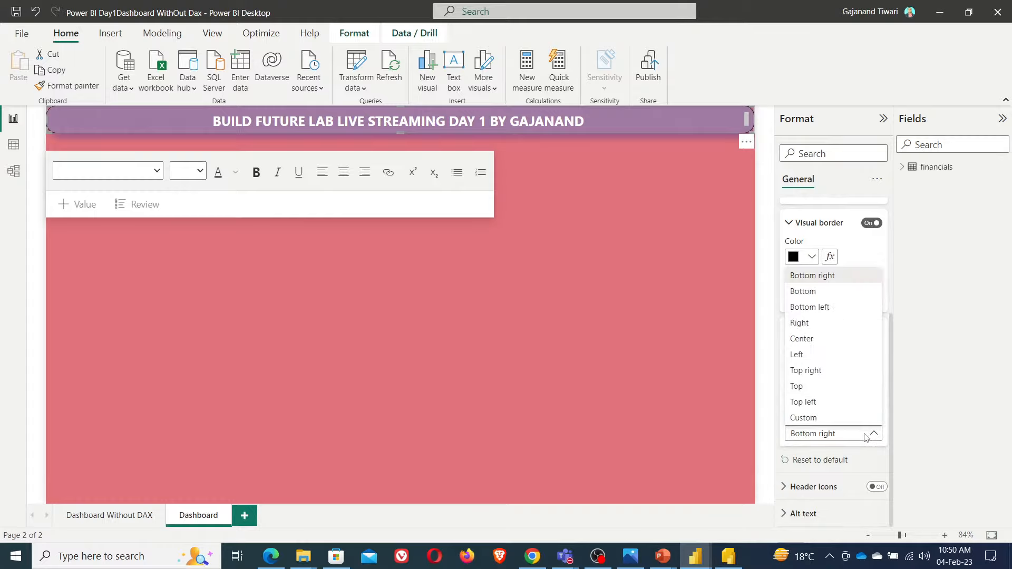
{"action": "left_click", "coordinate": [856, 463]}
{"action": "scroll", "coordinate": [837, 453], "scroll_direction": "up", "scroll_amount": 3}
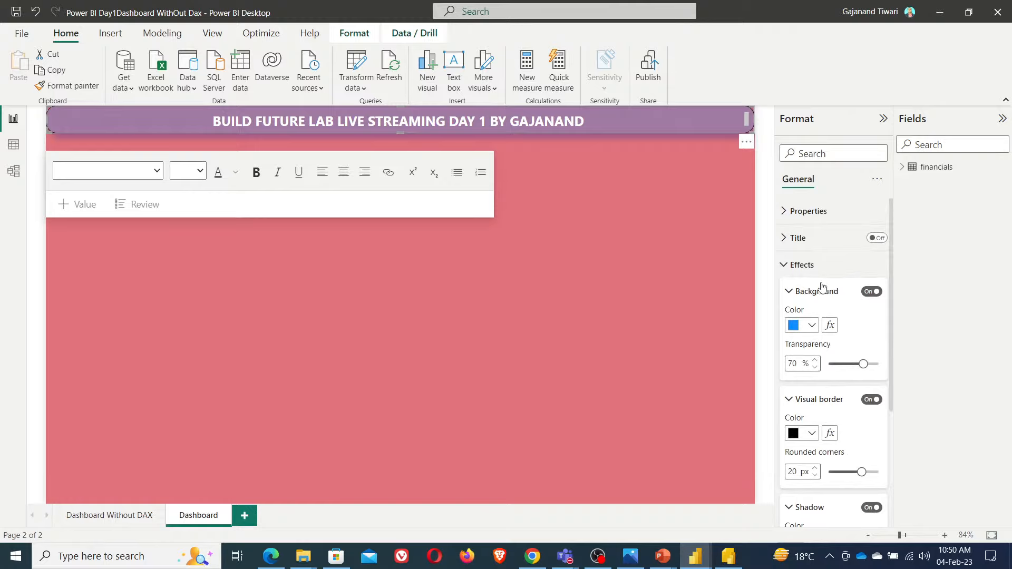
{"action": "left_click", "coordinate": [788, 268]}
{"action": "left_click", "coordinate": [501, 330]}
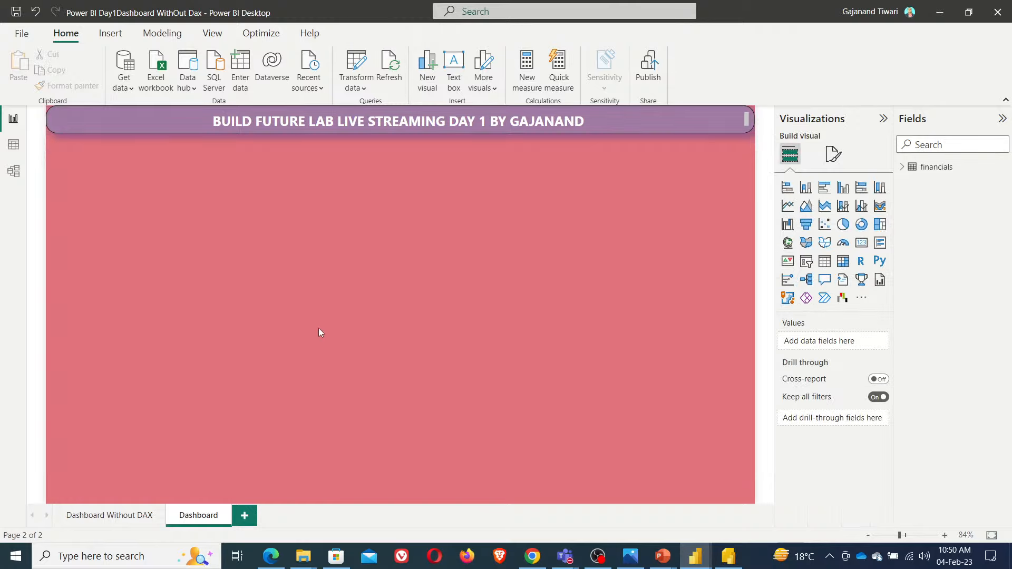
- Stretch the banner text box slightly downward so the heading fits without a scroll bar
{"action": "left_click", "coordinate": [451, 131]}
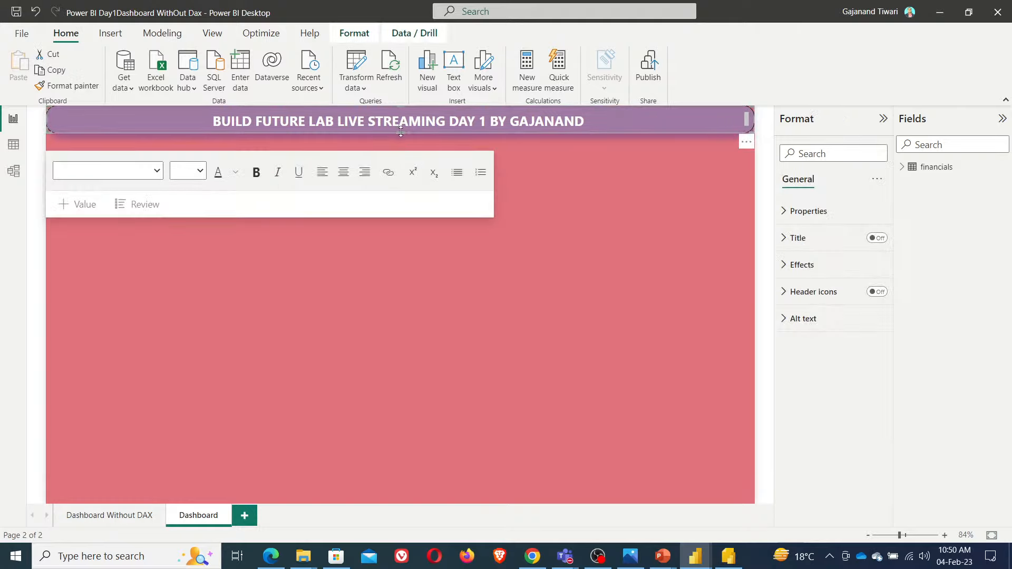
{"action": "left_click_drag", "start_coordinate": [401, 132], "coordinate": [401, 137]}
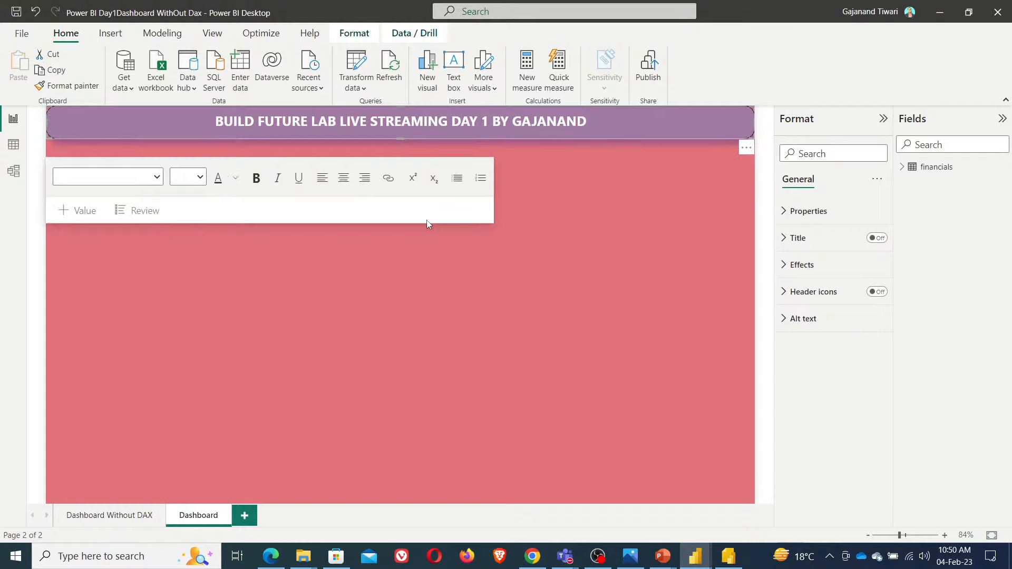
{"action": "left_click", "coordinate": [622, 287]}
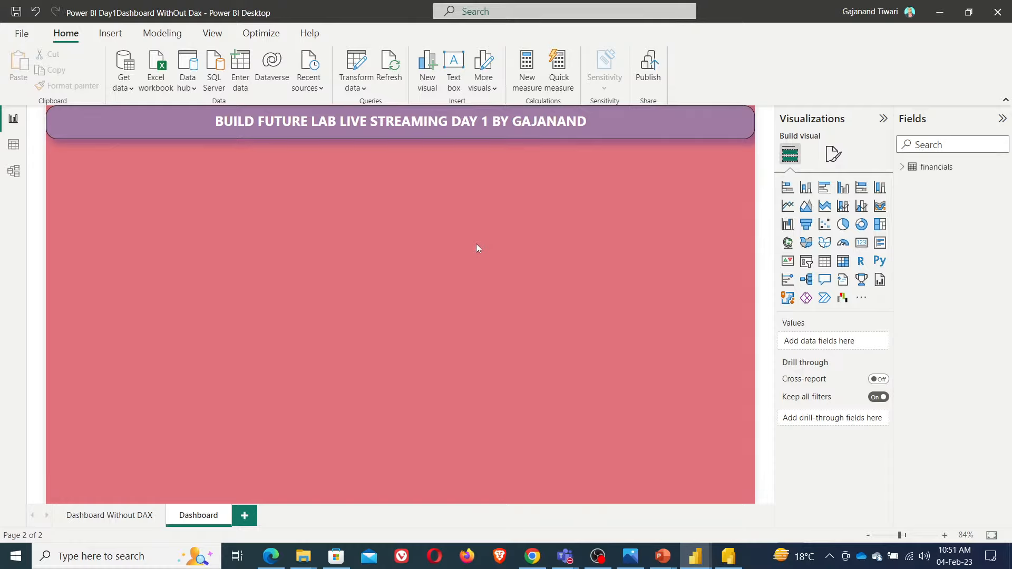
- View the financials table's data and look through its columns up to Year
{"action": "left_click", "coordinate": [14, 144]}
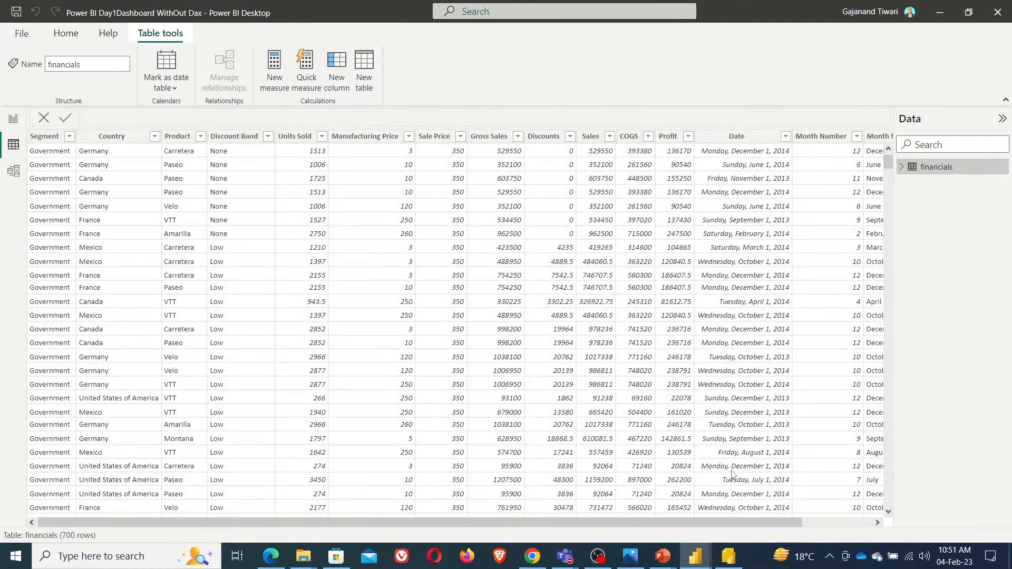
{"action": "left_click_drag", "start_coordinate": [545, 524], "coordinate": [615, 523]}
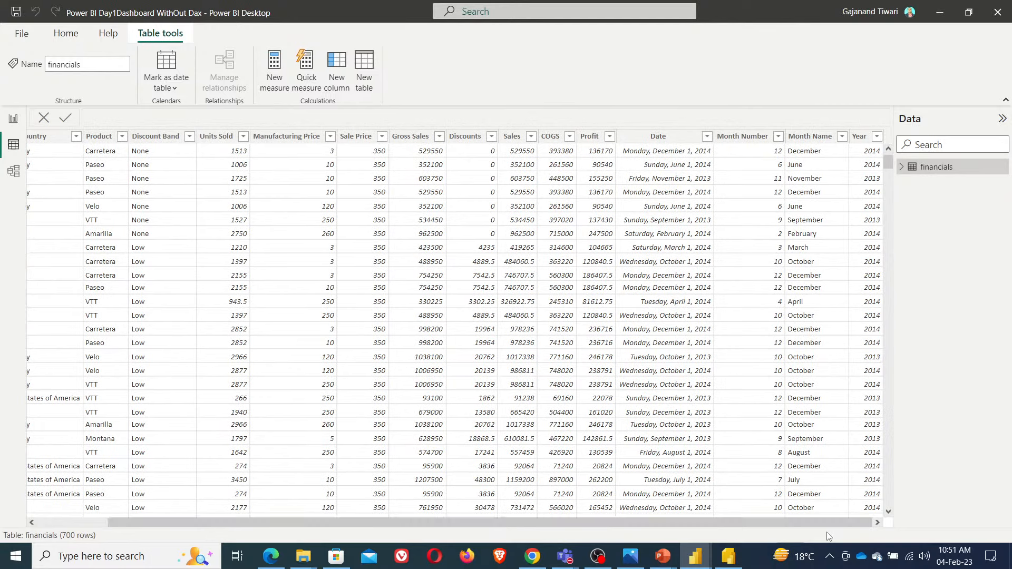
- Add a calculated column to the financials table with the formula RefreshedDateTime = NOW()
{"action": "left_click", "coordinate": [335, 85]}
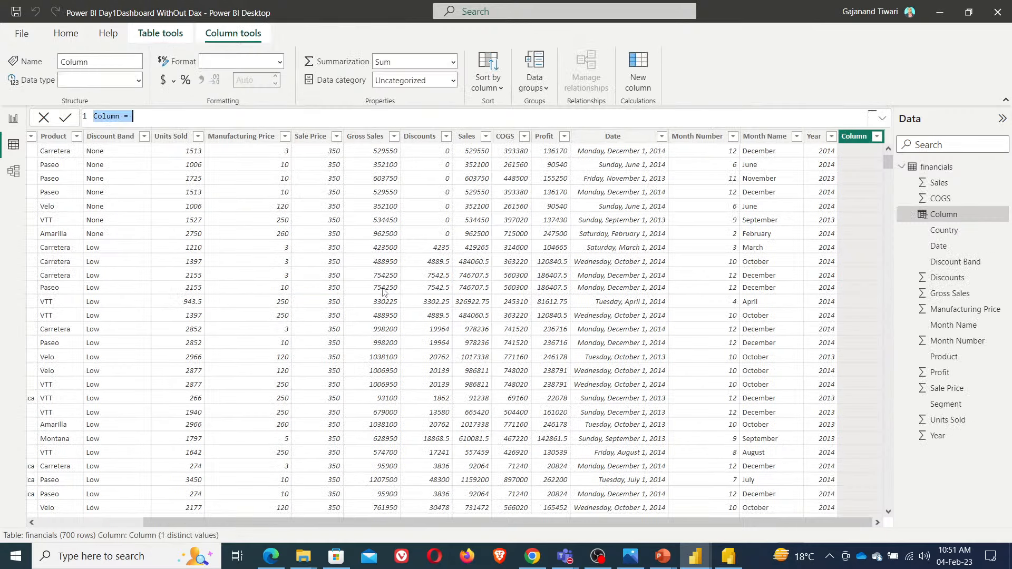
{"action": "type", "text": "Now"}
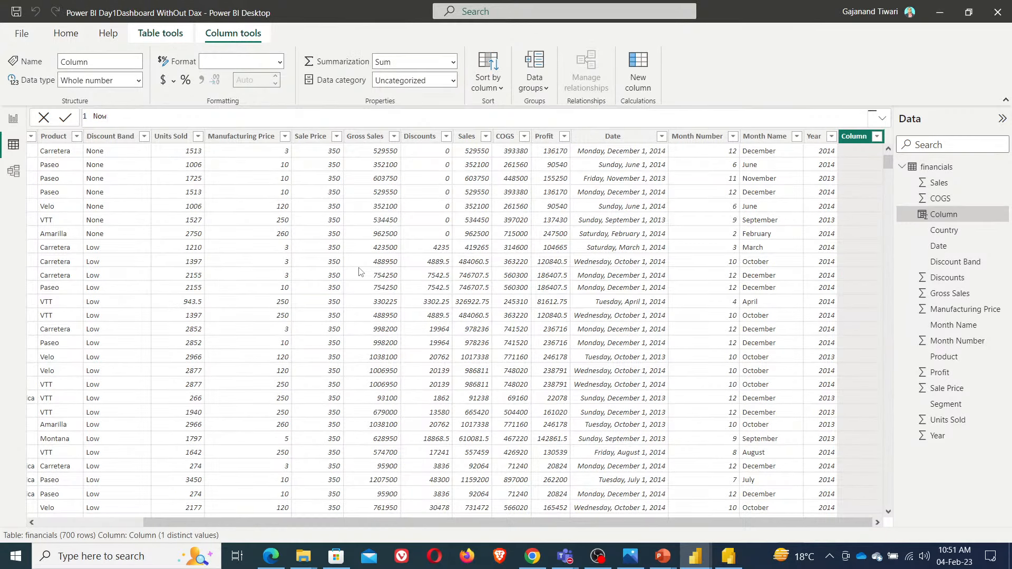
{"action": "key", "text": "BackSpace"}
{"action": "key", "text": "BackSpace"}
{"action": "key", "text": "BackSpace"}
{"action": "type", "text": "Refreshed date"}
{"action": "key", "text": "BackSpace"}
{"action": "key", "text": "BackSpace"}
{"action": "key", "text": "BackSpace"}
{"action": "key", "text": "BackSpace"}
{"action": "key", "text": "BackSpace"}
{"action": "type", "text": "DateTime ="}
{"action": "type", "text": "ow"}
{"action": "key", "text": "Tab"}
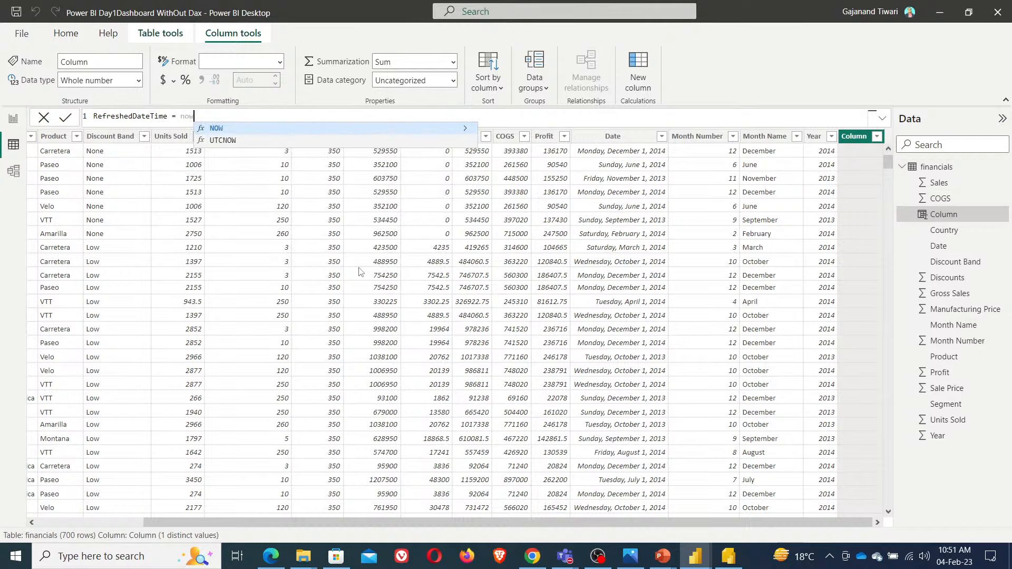
{"action": "type", "text": ")"}
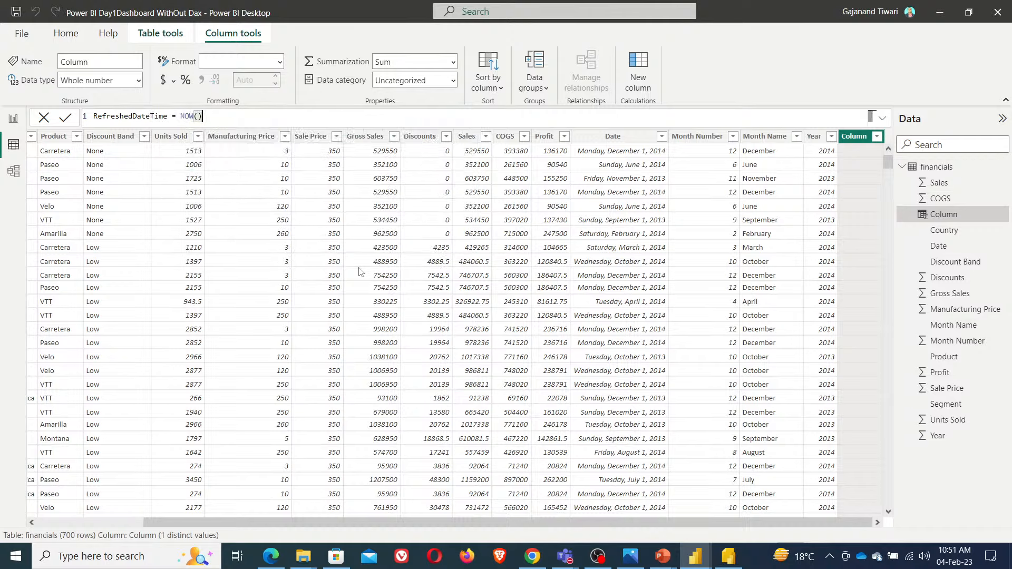
{"action": "left_click", "coordinate": [63, 120]}
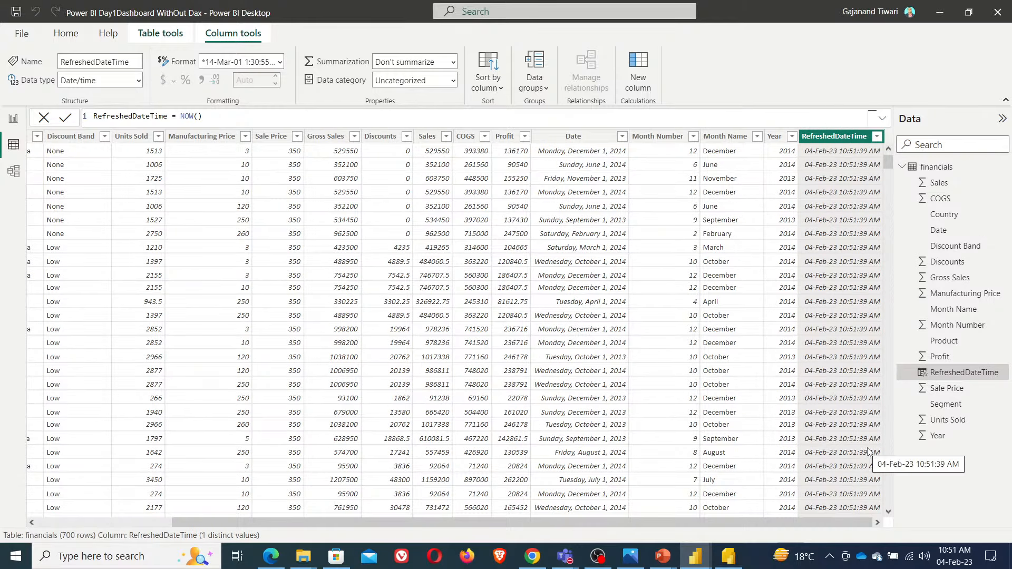
- Add a card for RefreshedDateTime to the Dashboard report page and turn off its category label
{"action": "left_click", "coordinate": [260, 305]}
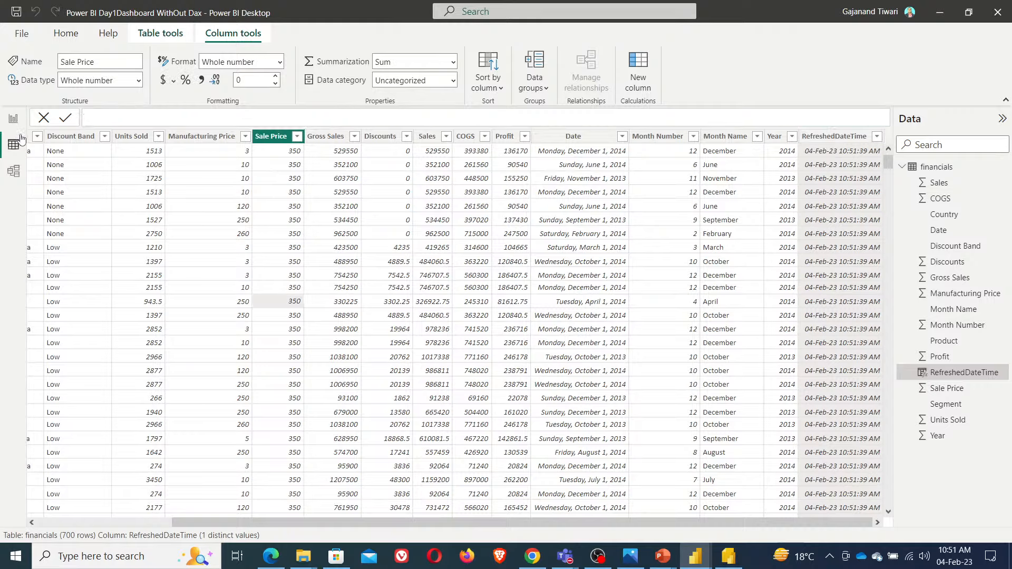
{"action": "left_click", "coordinate": [14, 120]}
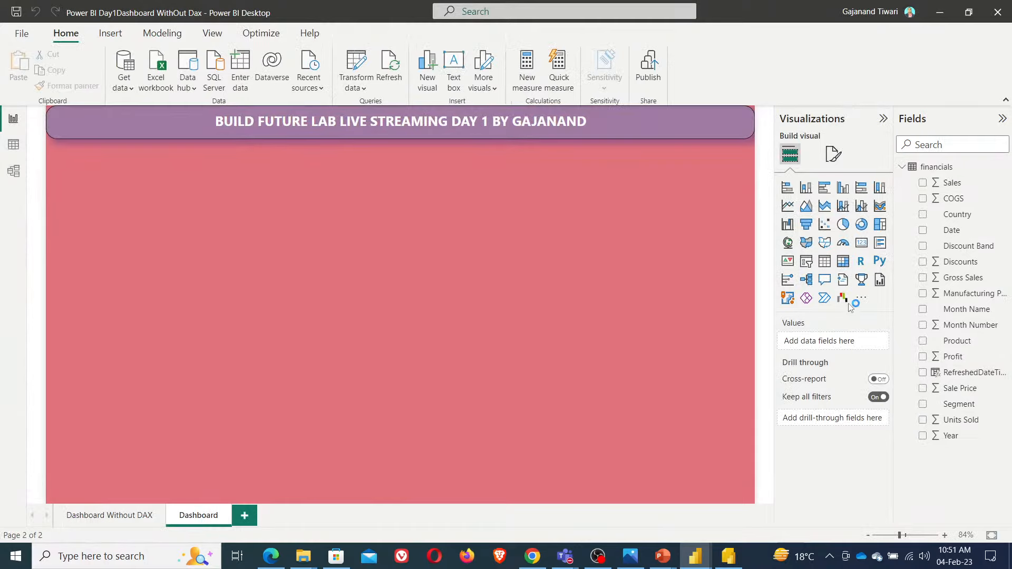
{"action": "left_click", "coordinate": [862, 244]}
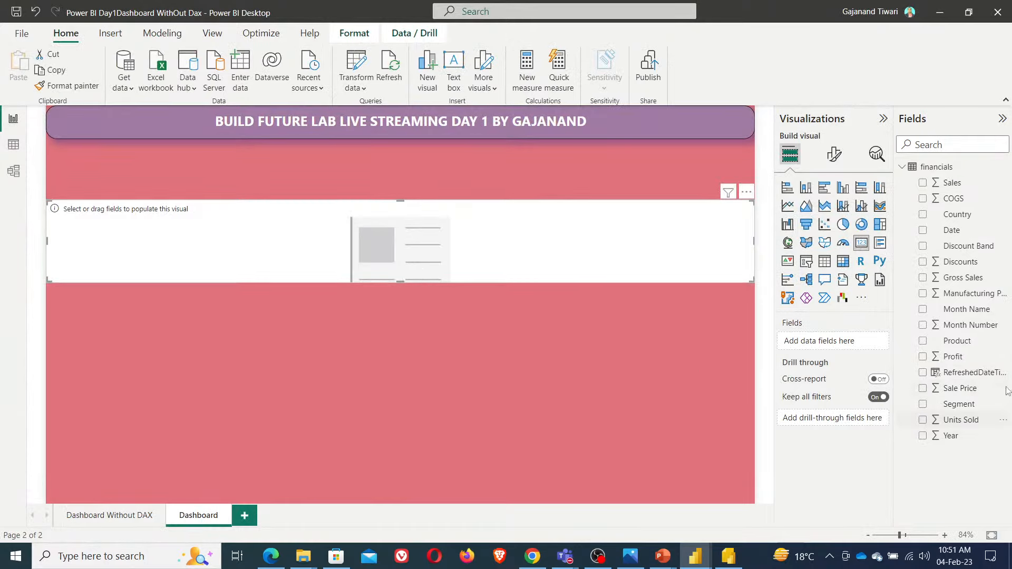
{"action": "left_click", "coordinate": [923, 373]}
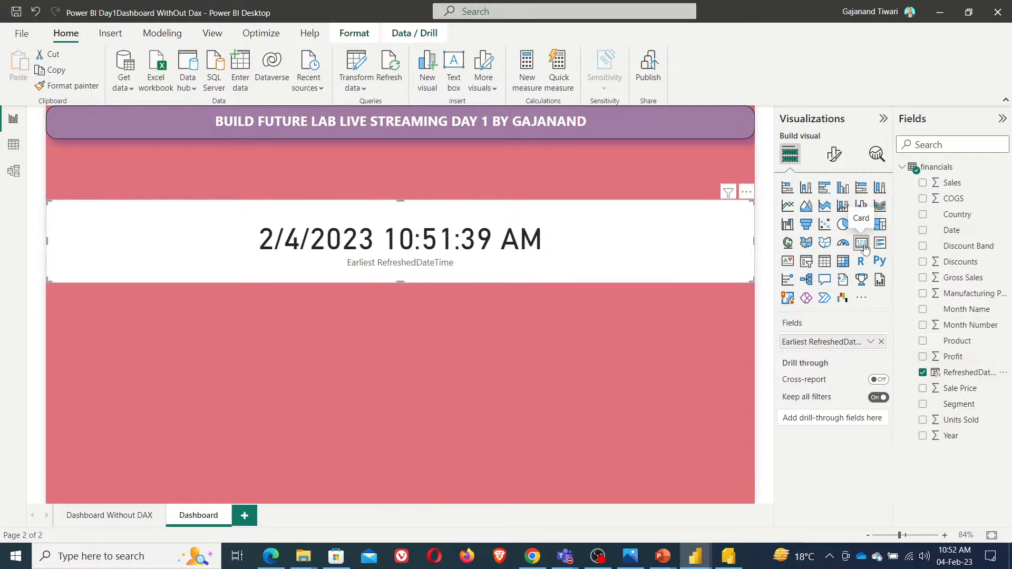
{"action": "left_click", "coordinate": [835, 156]}
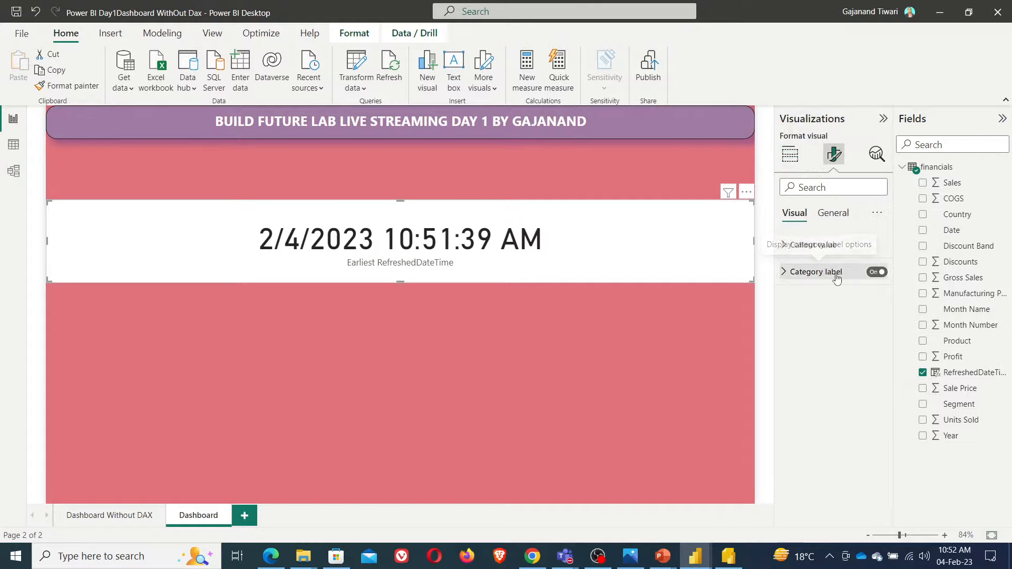
{"action": "left_click", "coordinate": [877, 272]}
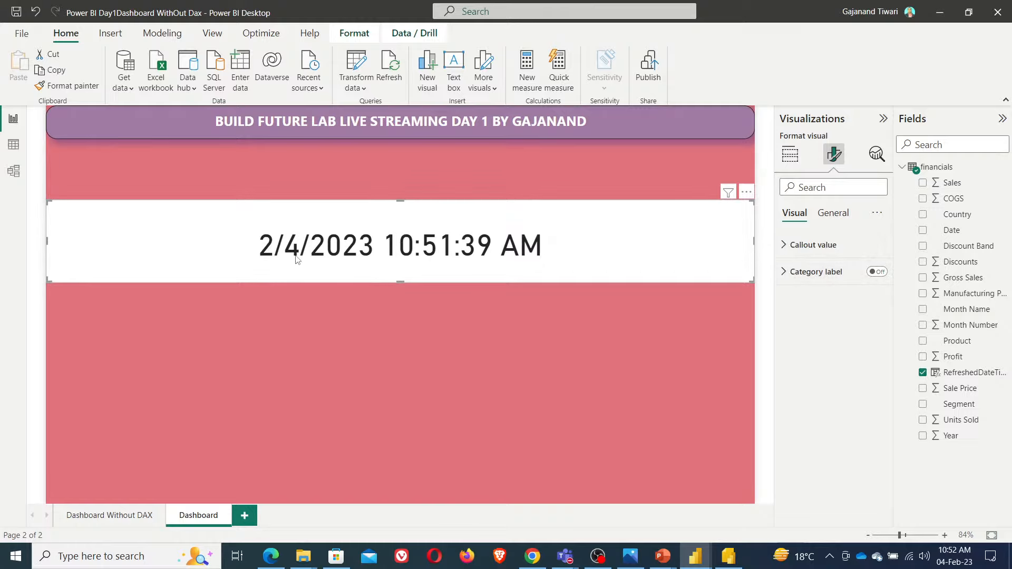
- Set the card's callout value to 12-point Calibri, and shrink the card closely around the date and time below the heading banner
{"action": "left_click", "coordinate": [814, 245]}
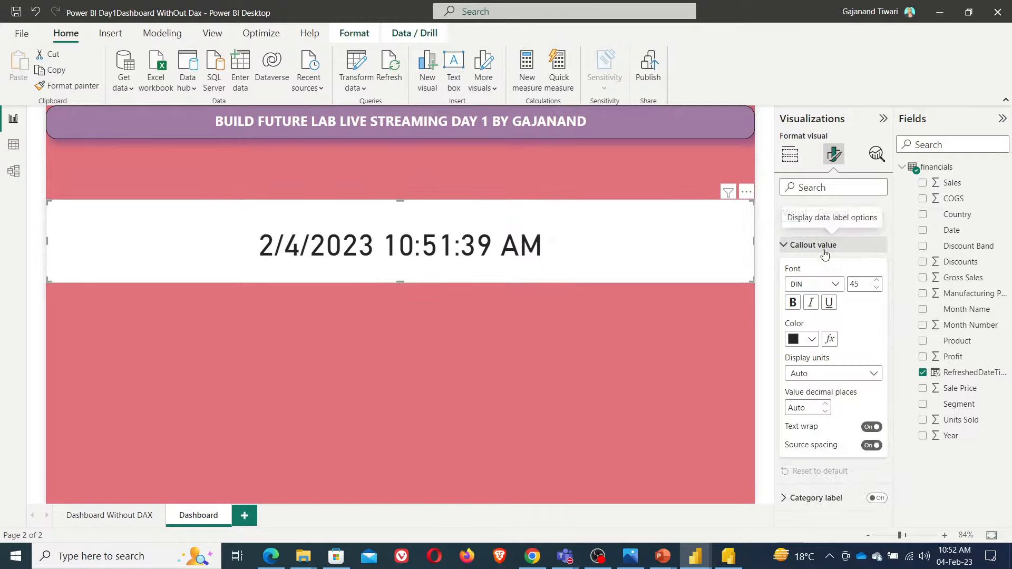
{"action": "double_click", "coordinate": [861, 284]}
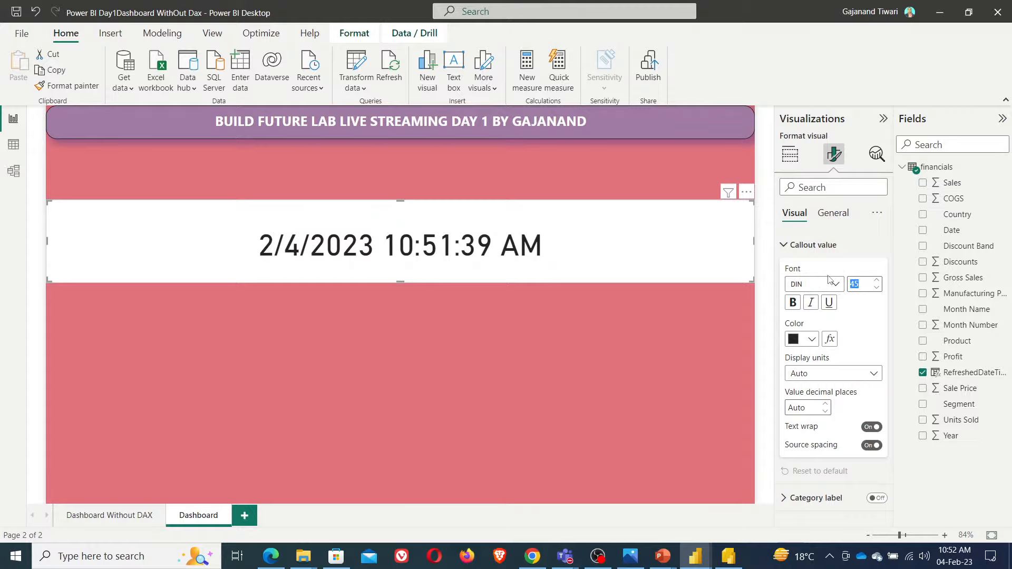
{"action": "type", "text": "12"}
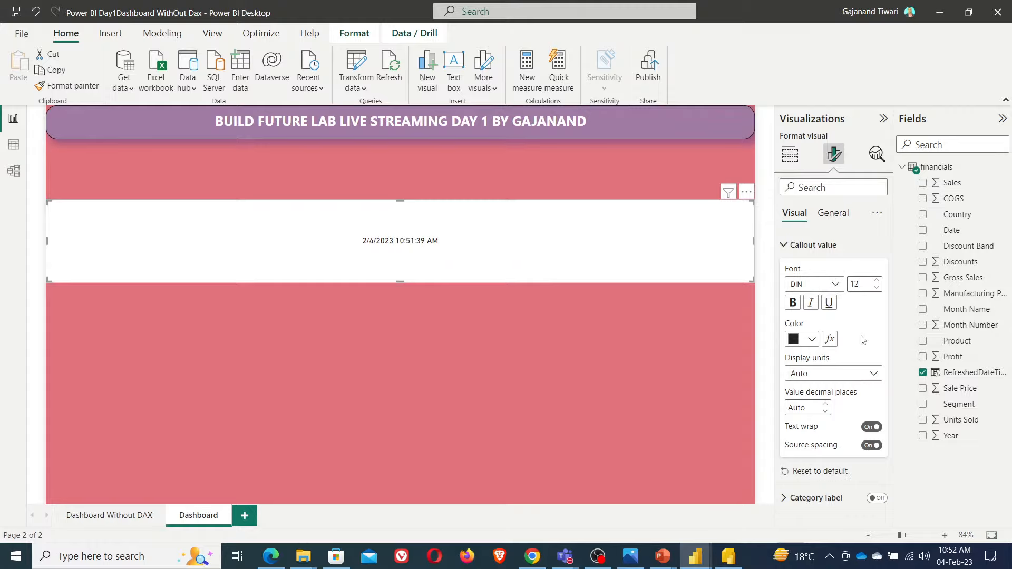
{"action": "left_click", "coordinate": [814, 284]}
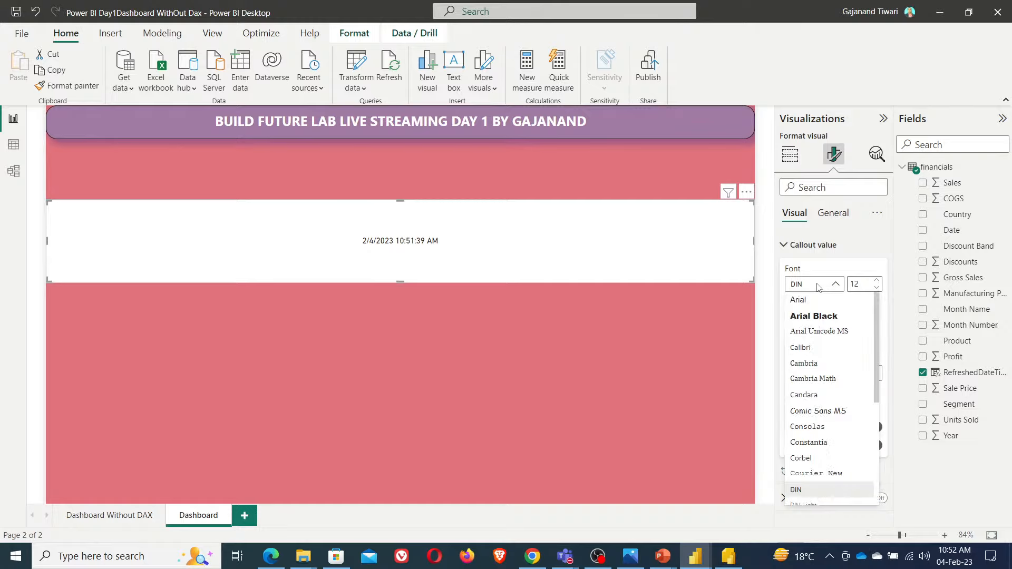
{"action": "left_click", "coordinate": [804, 349]}
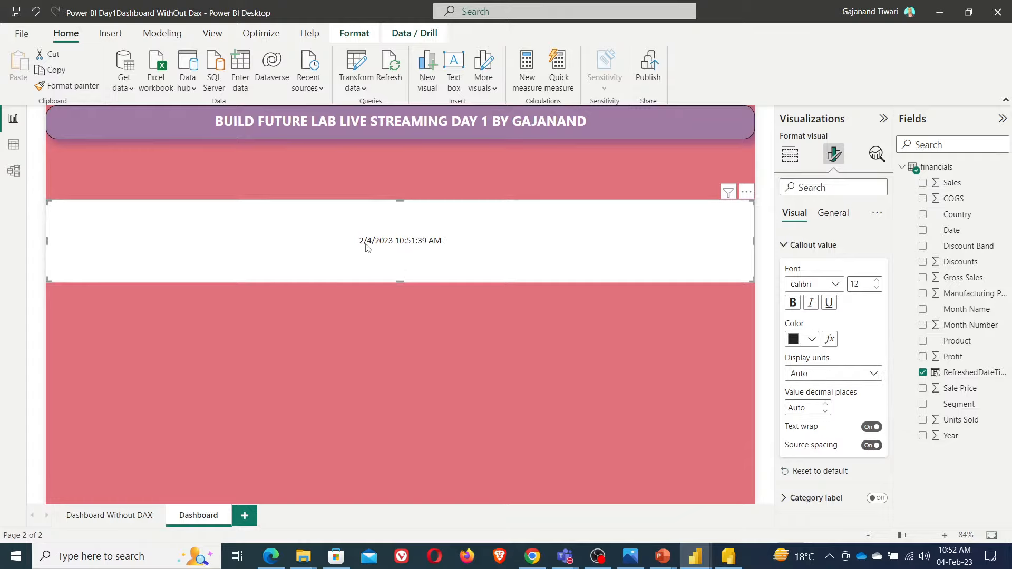
{"action": "left_click_drag", "start_coordinate": [47, 282], "coordinate": [502, 227]}
{"action": "left_click", "coordinate": [451, 328]}
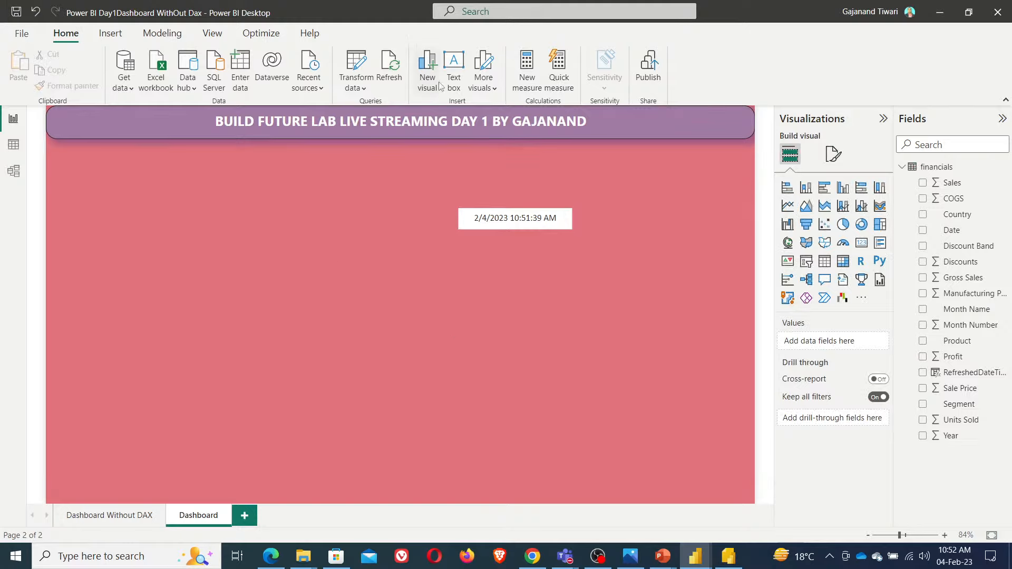
- Add a text box reading "Last Refreshed Date" and shrink it to fit the text
{"action": "left_click", "coordinate": [453, 74]}
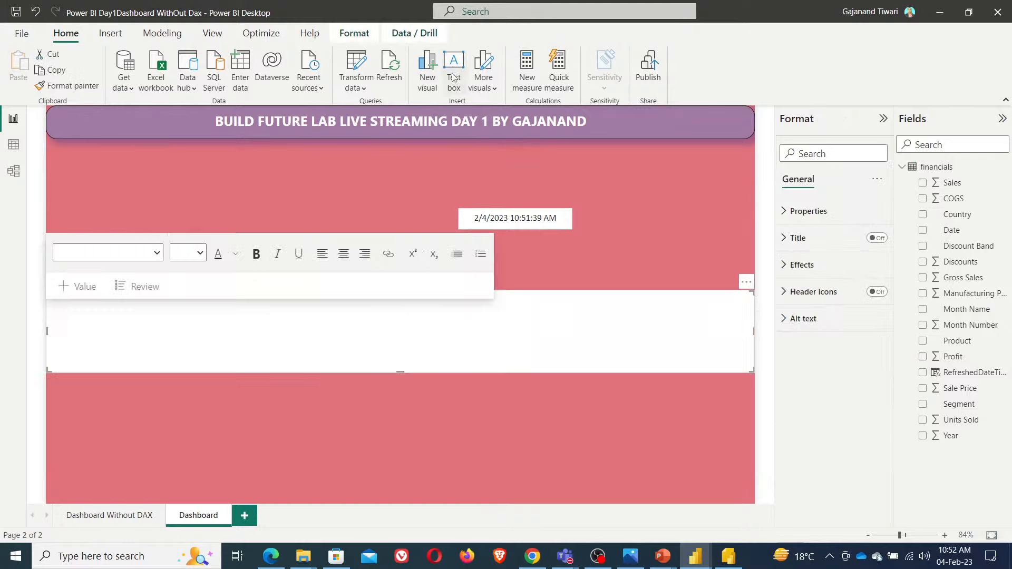
{"action": "left_click", "coordinate": [91, 311]}
{"action": "type", "text": "Last REfre"}
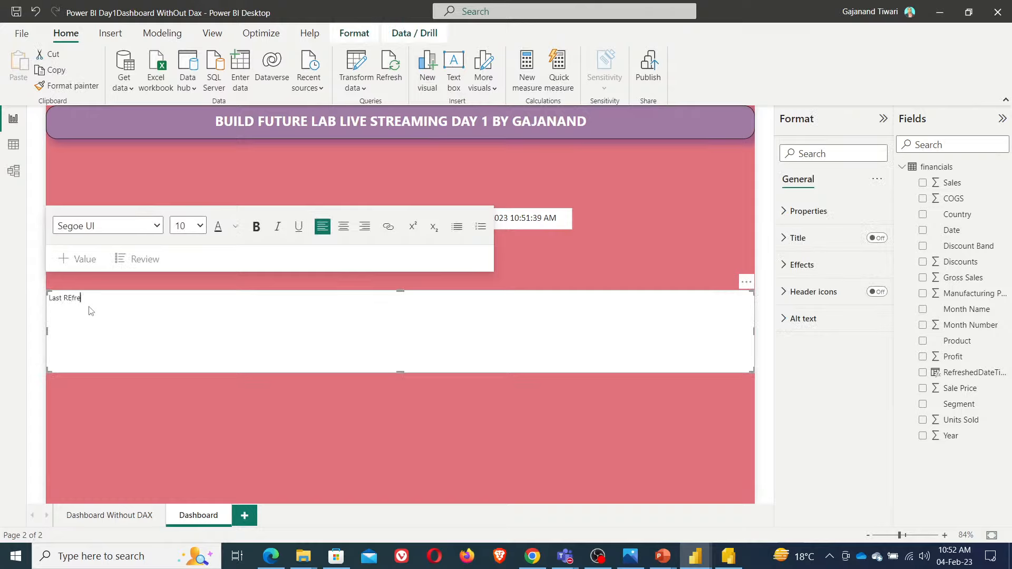
{"action": "key", "text": "BackSpace"}
{"action": "type", "text": "efreshed Date"}
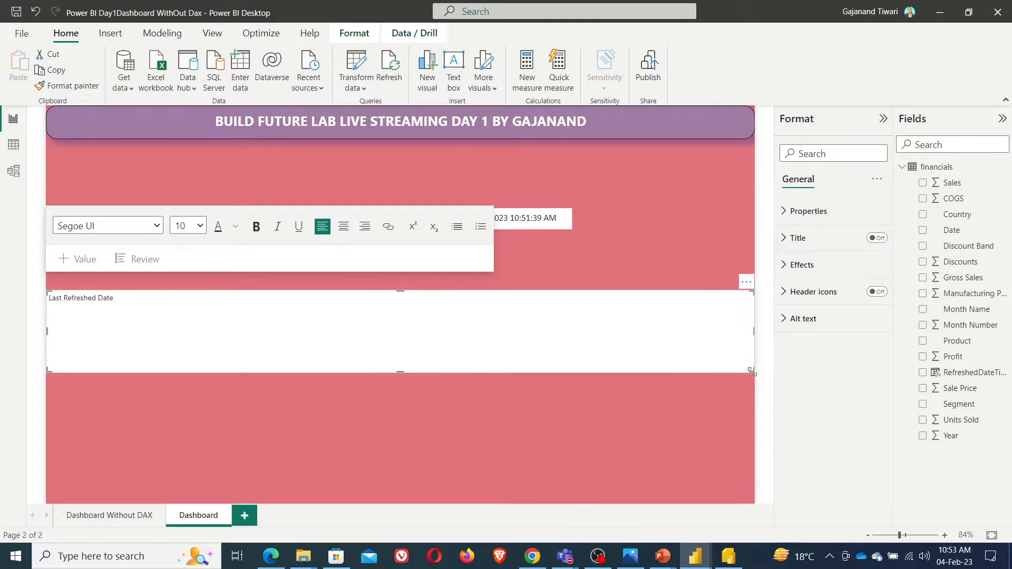
{"action": "left_click_drag", "start_coordinate": [755, 378], "coordinate": [122, 308]}
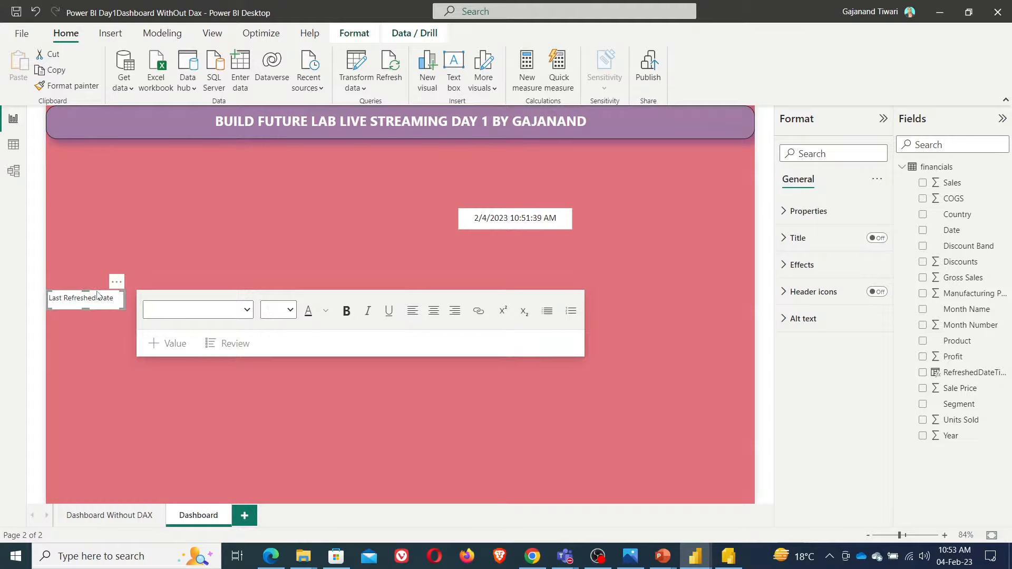
- Place the "Last Refreshed Date" text box directly before the date card, matching its height and slightly overlapping its edge
{"action": "left_click_drag", "start_coordinate": [97, 296], "coordinate": [429, 213]}
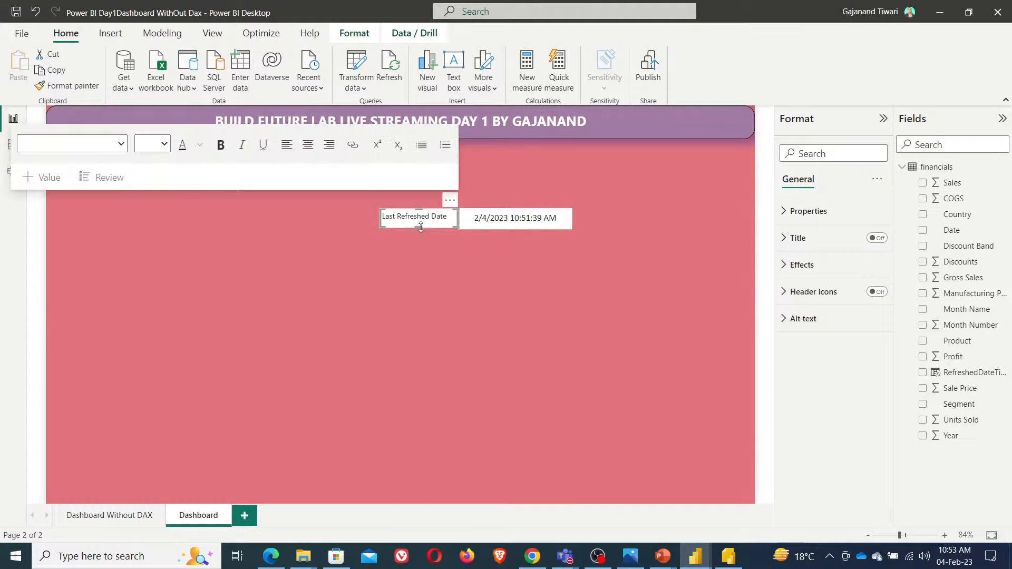
{"action": "left_click", "coordinate": [421, 234]}
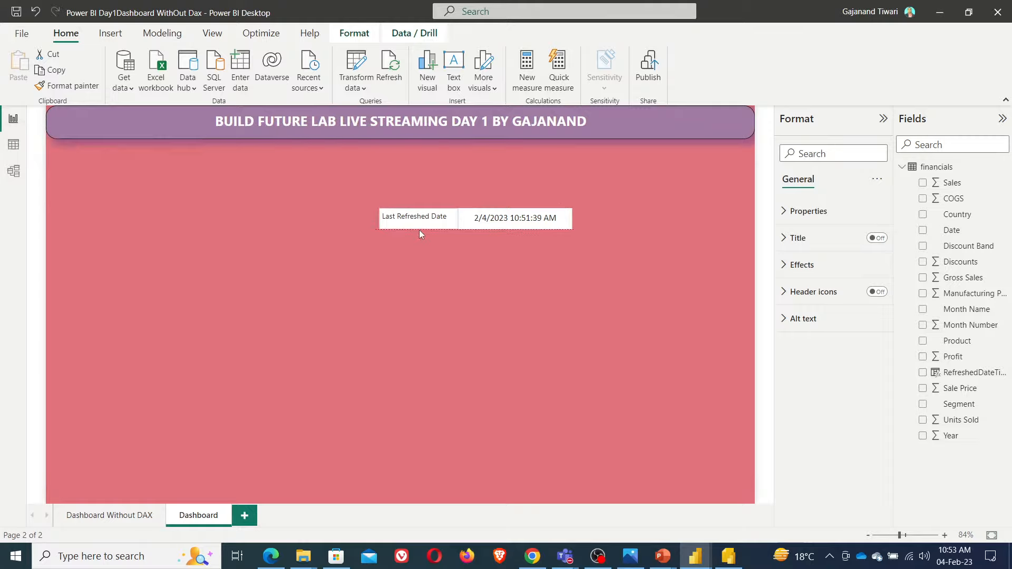
{"action": "left_click", "coordinate": [420, 226]}
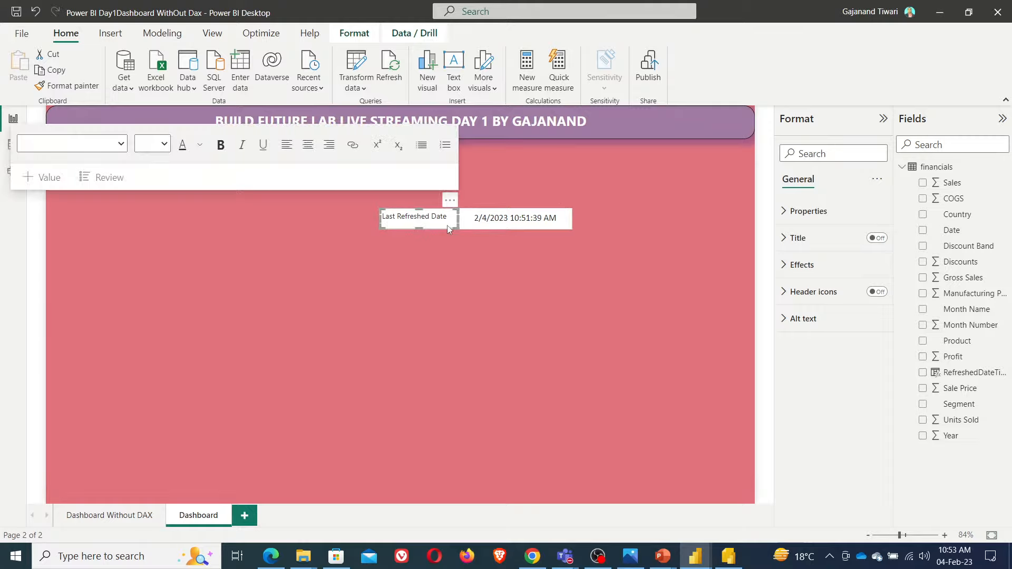
{"action": "left_click_drag", "start_coordinate": [443, 222], "coordinate": [451, 223]}
{"action": "left_click", "coordinate": [435, 226]}
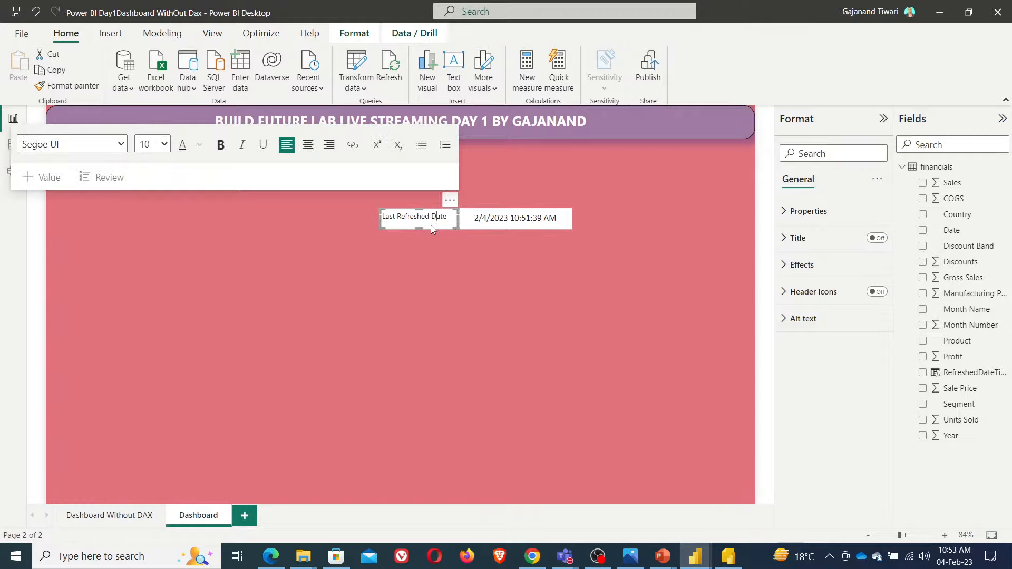
{"action": "left_click", "coordinate": [426, 261]}
{"action": "left_click", "coordinate": [455, 200]}
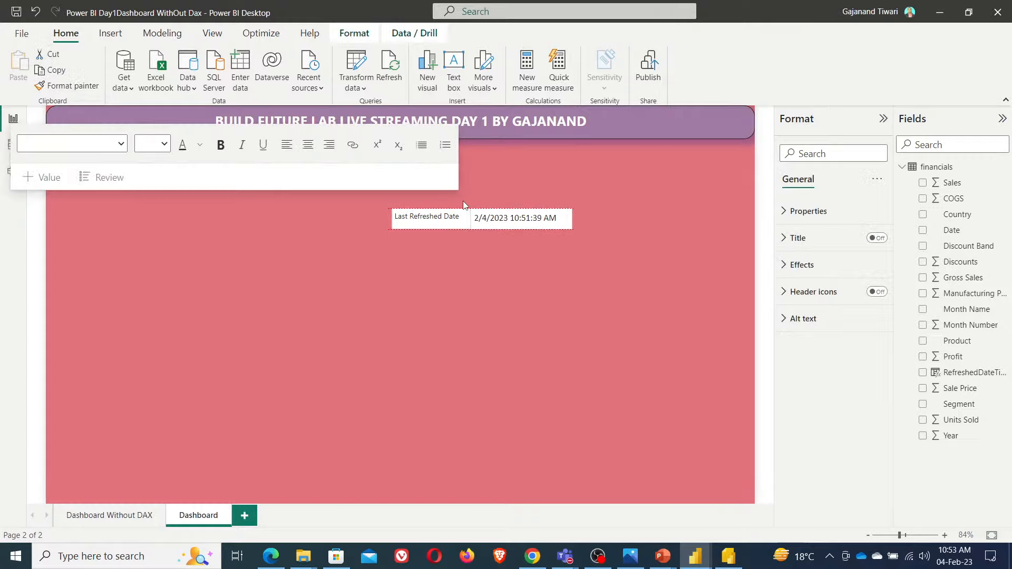
{"action": "left_click", "coordinate": [451, 215]}
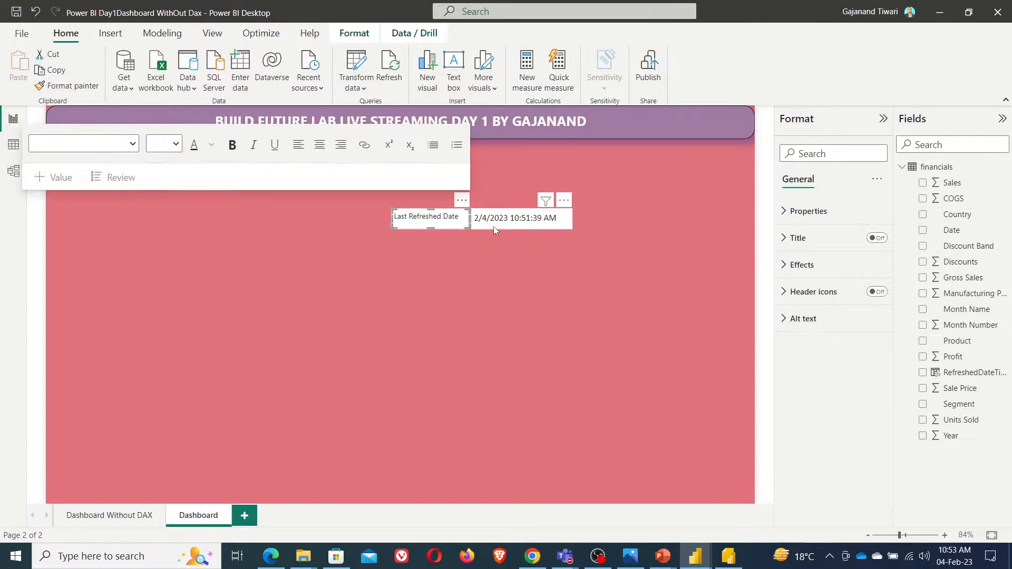
{"action": "left_click", "coordinate": [494, 258]}
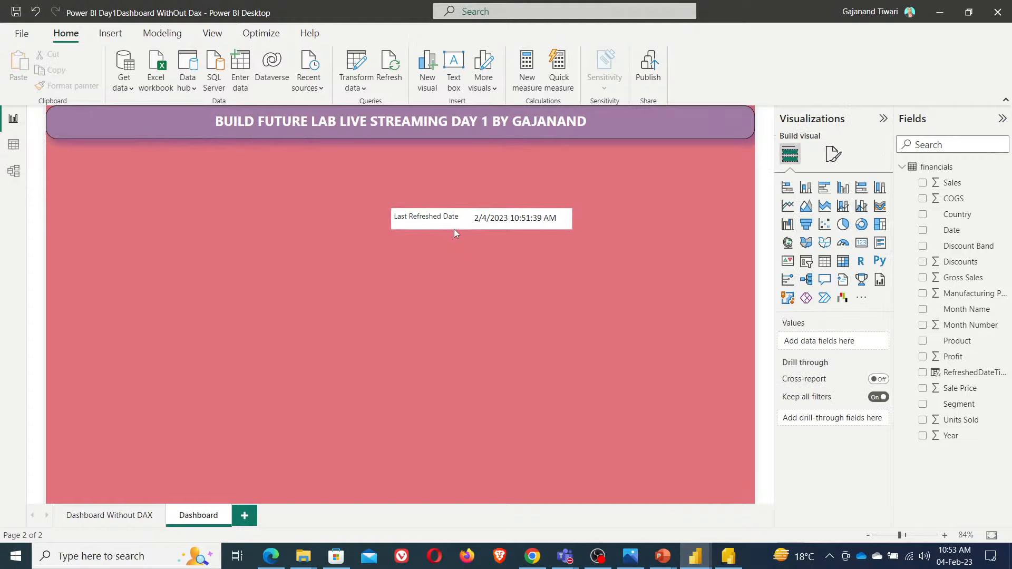
- Group the "Last Refreshed Date" text box with the date card
{"action": "left_click", "coordinate": [453, 227]}
{"action": "left_click", "coordinate": [515, 226]}
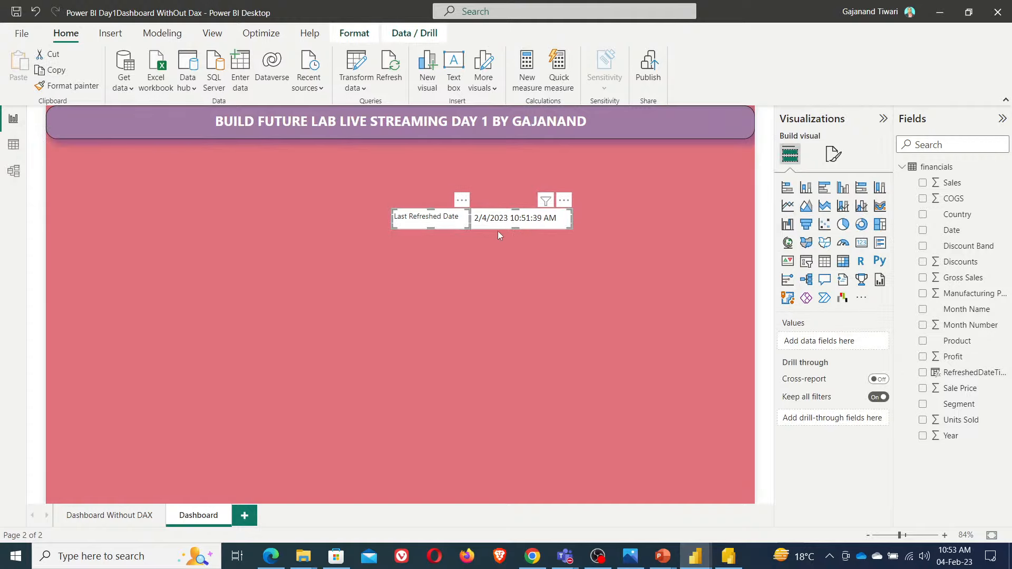
{"action": "right_click", "coordinate": [488, 219]}
{"action": "mouse_move", "coordinate": [528, 229]}
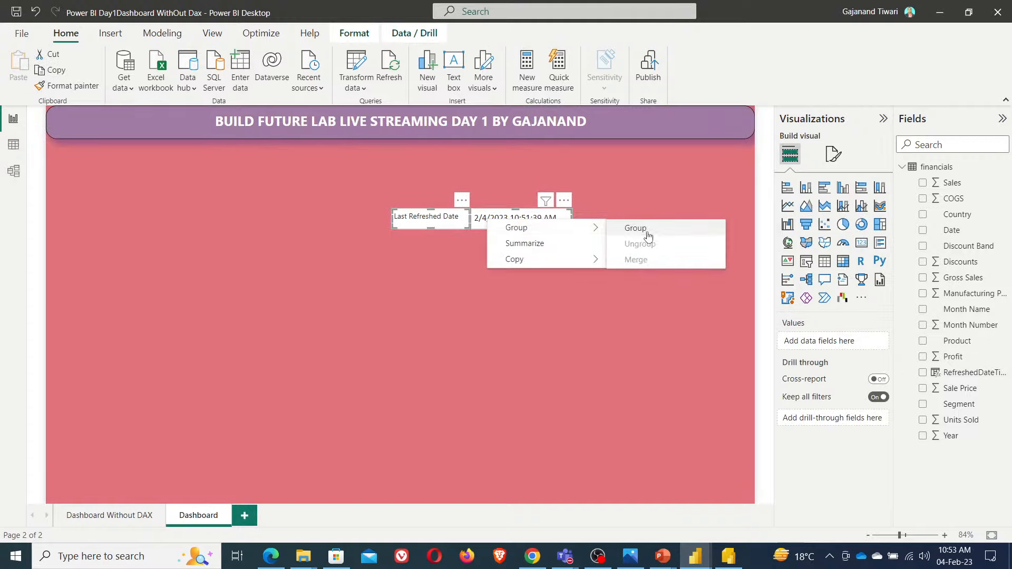
{"action": "left_click", "coordinate": [574, 340]}
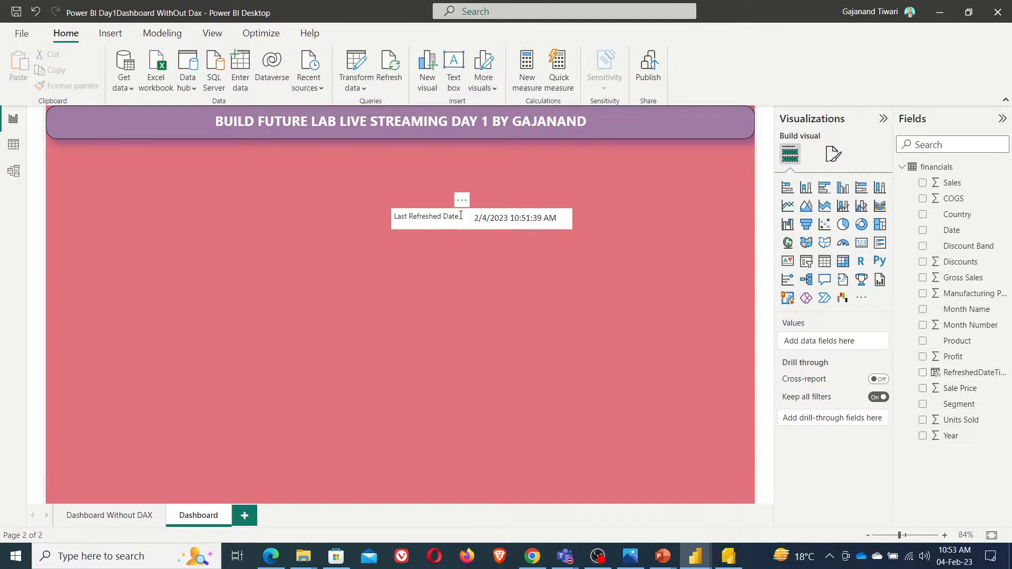
- Rename the group holding the last-refreshed text box and date card as "Refresh" in the page's layer order
{"action": "left_click", "coordinate": [208, 36]}
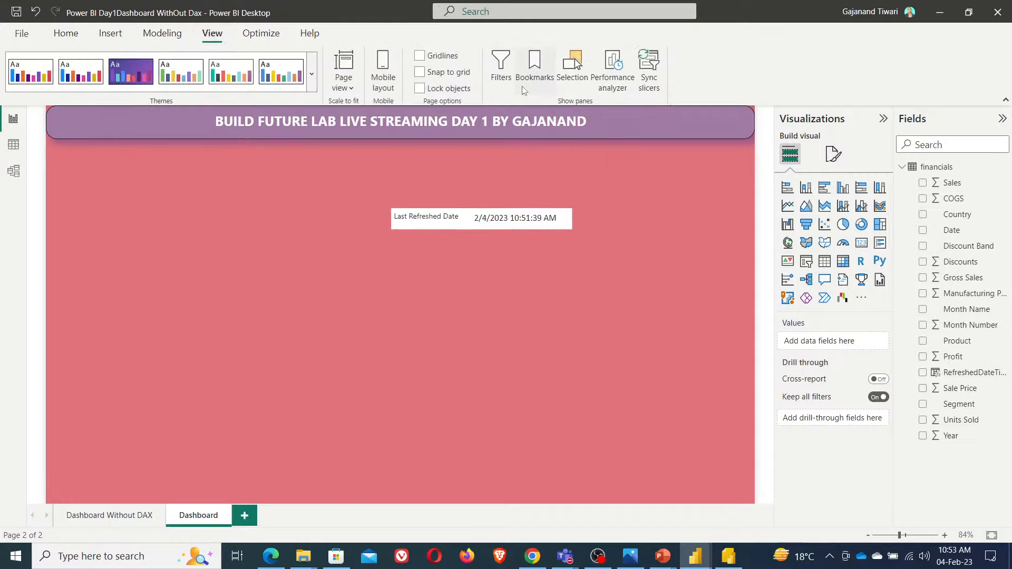
{"action": "left_click", "coordinate": [572, 79]}
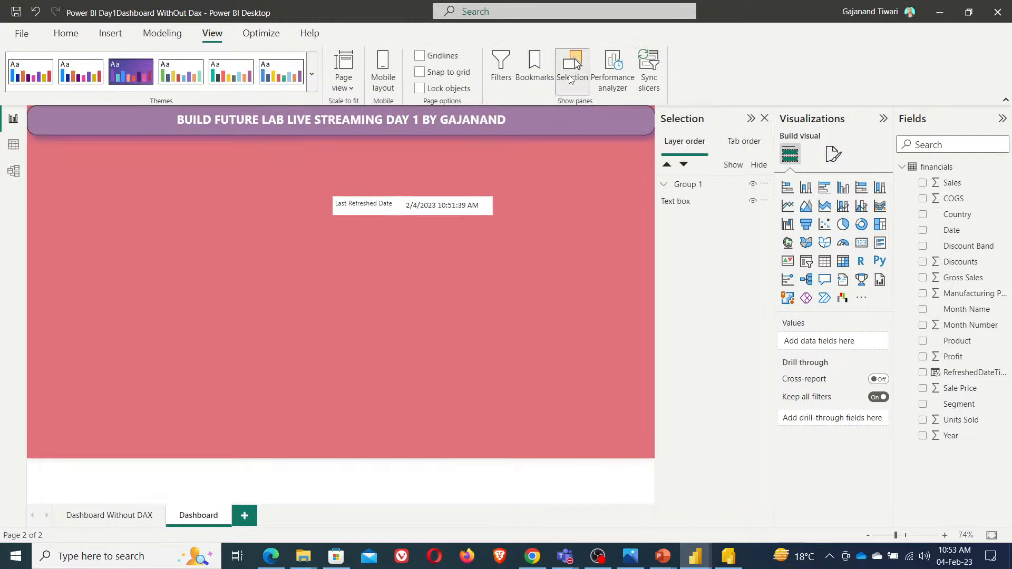
{"action": "left_click", "coordinate": [664, 184]}
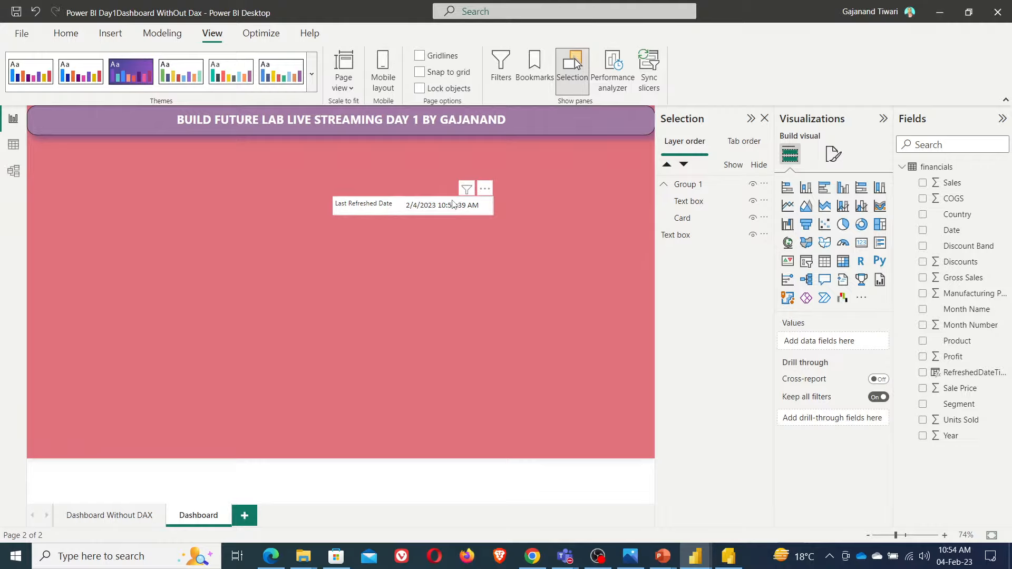
{"action": "left_click", "coordinate": [695, 185]}
{"action": "double_click", "coordinate": [696, 186]}
{"action": "key", "text": "BackSpace"}
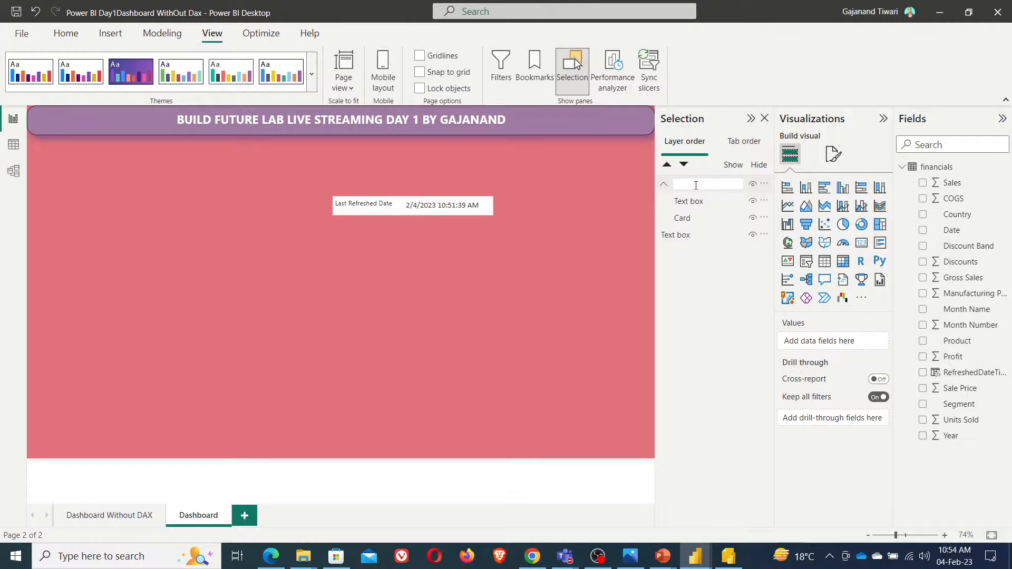
{"action": "type", "text": "REF"}
{"action": "type", "text": "fresh"}
{"action": "left_click", "coordinate": [712, 336]}
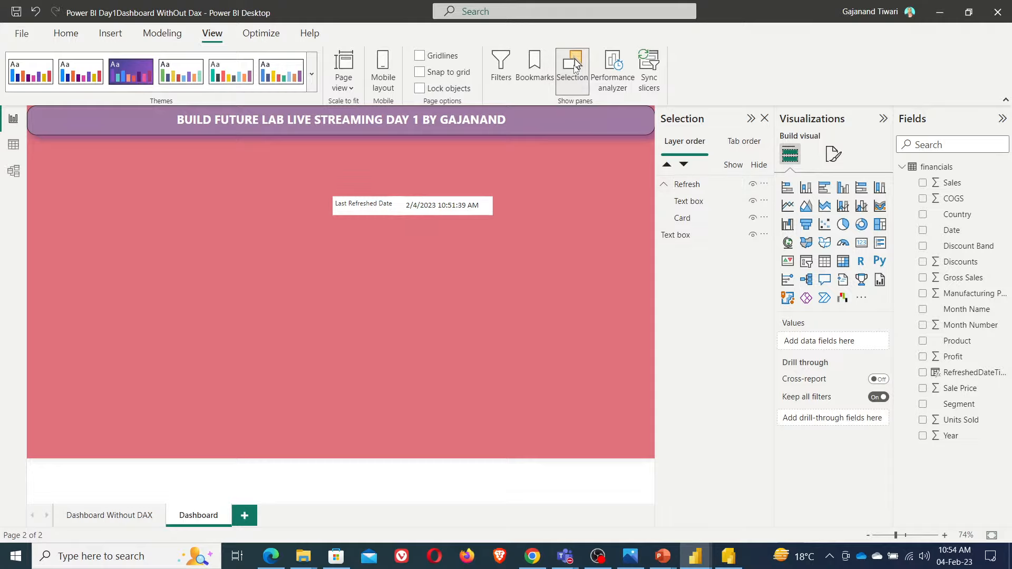
{"action": "left_click", "coordinate": [576, 64]}
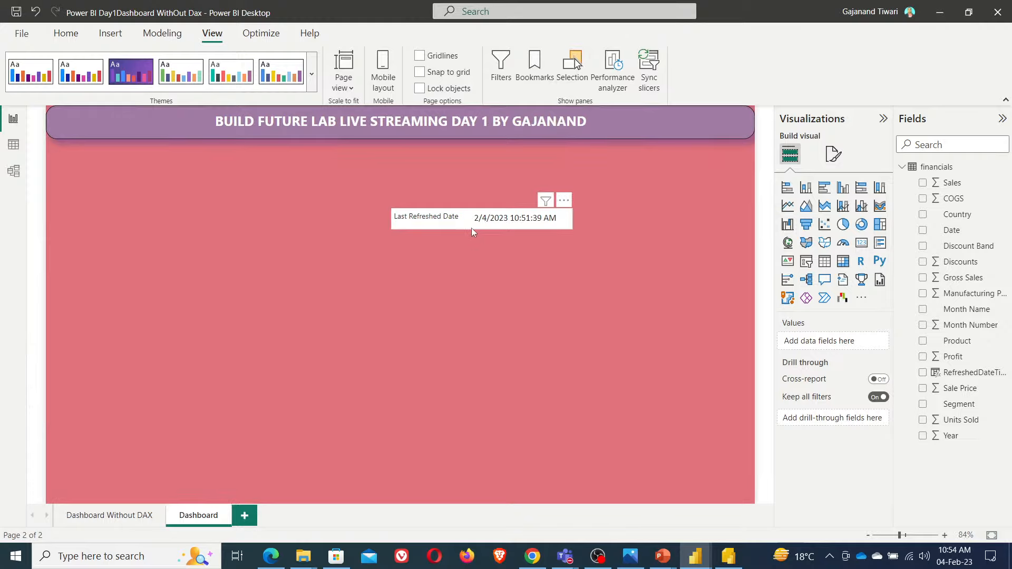
- Move the Refresh group onto the far end of the heading banner, clear of the heading text
{"action": "left_click_drag", "start_coordinate": [471, 227], "coordinate": [650, 135]}
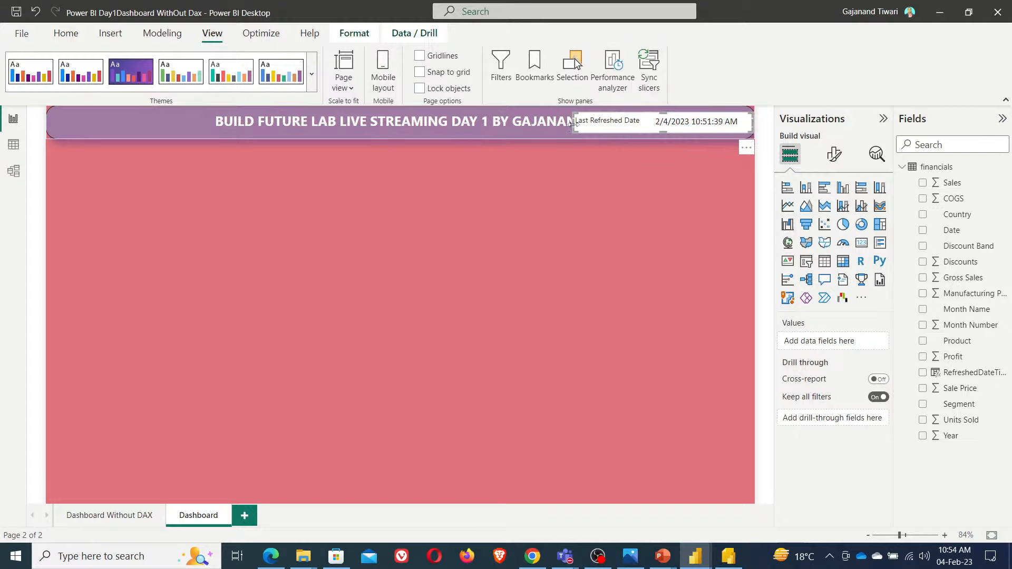
{"action": "left_click_drag", "start_coordinate": [577, 127], "coordinate": [590, 125]}
{"action": "left_click", "coordinate": [580, 219]}
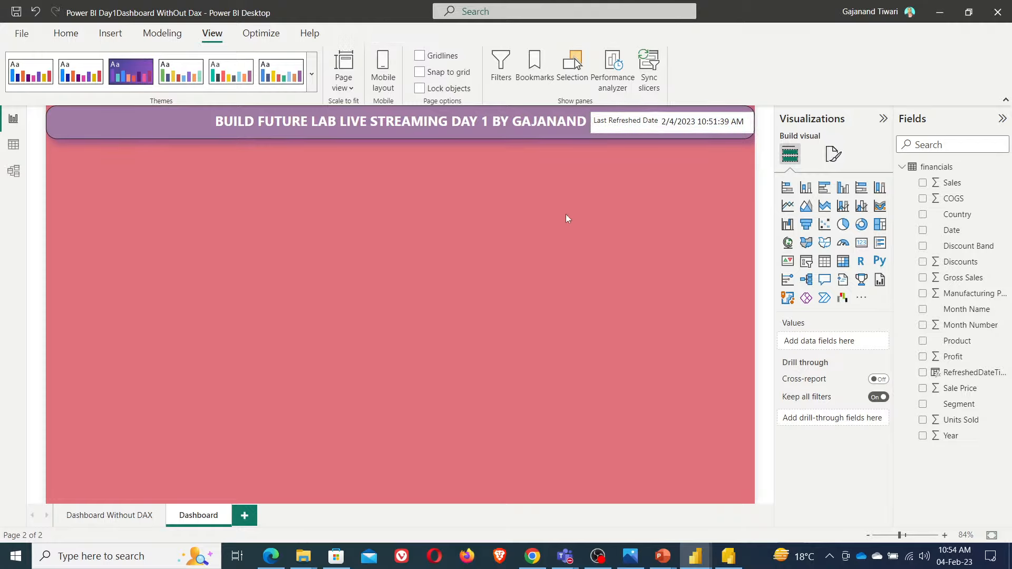
{"action": "left_click_drag", "start_coordinate": [710, 130], "coordinate": [707, 130]}
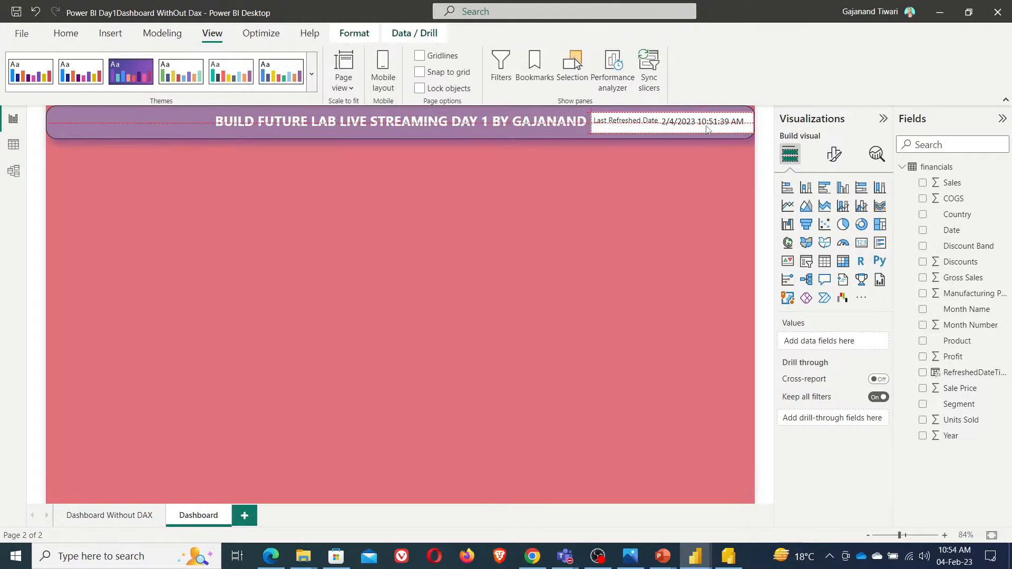
{"action": "left_click", "coordinate": [546, 166]}
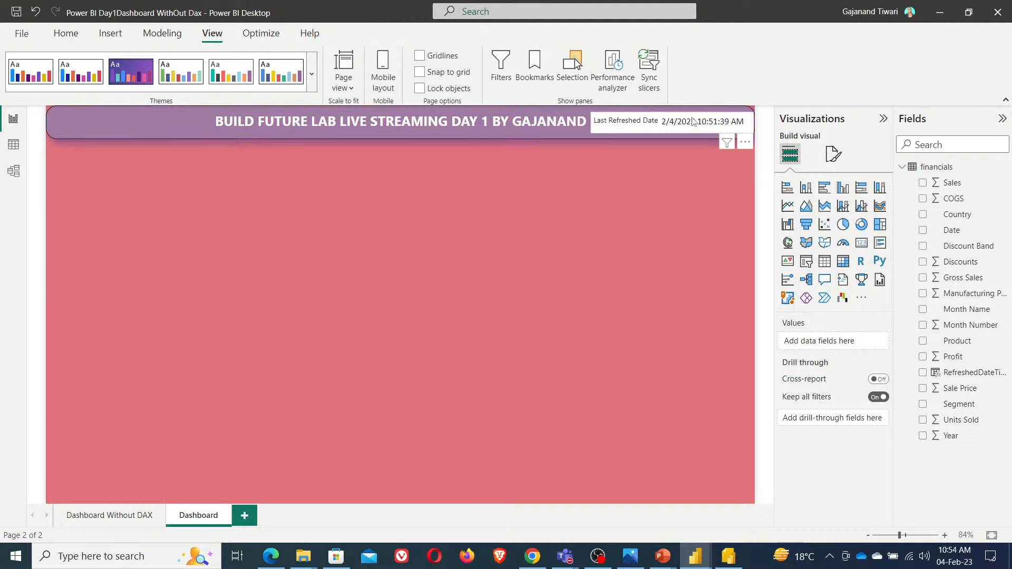
- Bring the Refresh group to the front so it stays above the heading banner
{"action": "left_click", "coordinate": [648, 132]}
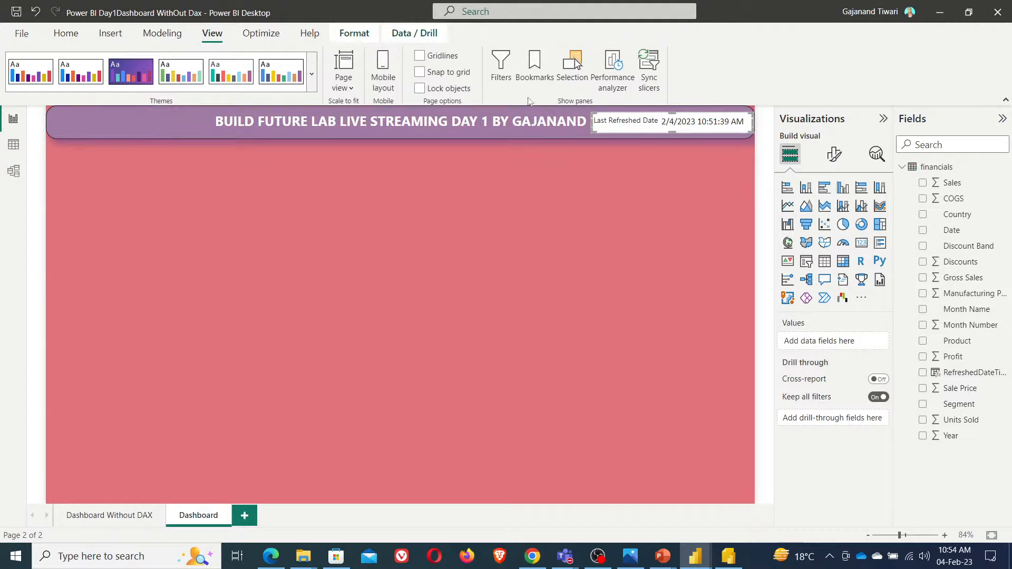
{"action": "left_click", "coordinate": [360, 35]}
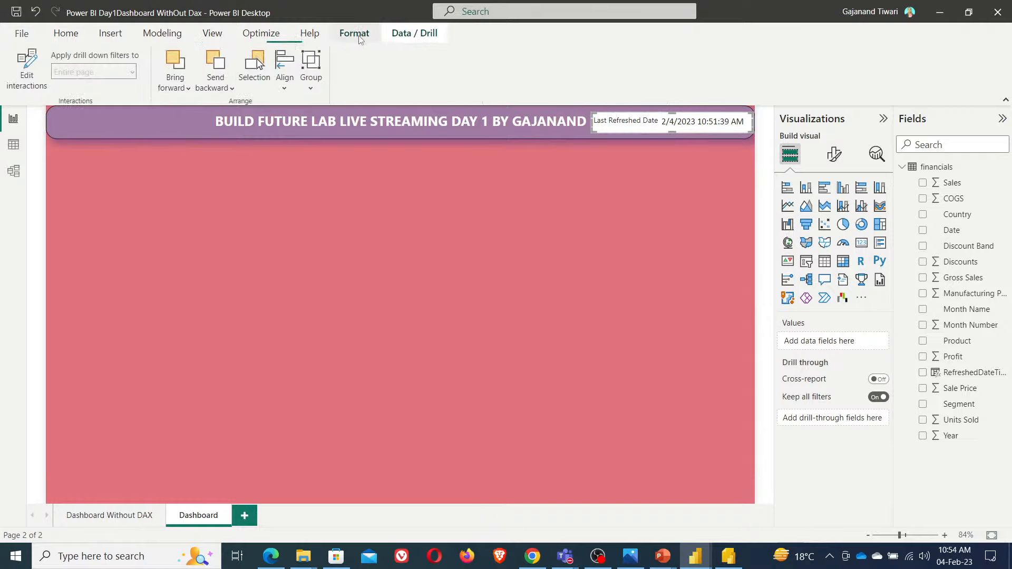
{"action": "left_click", "coordinate": [175, 83]}
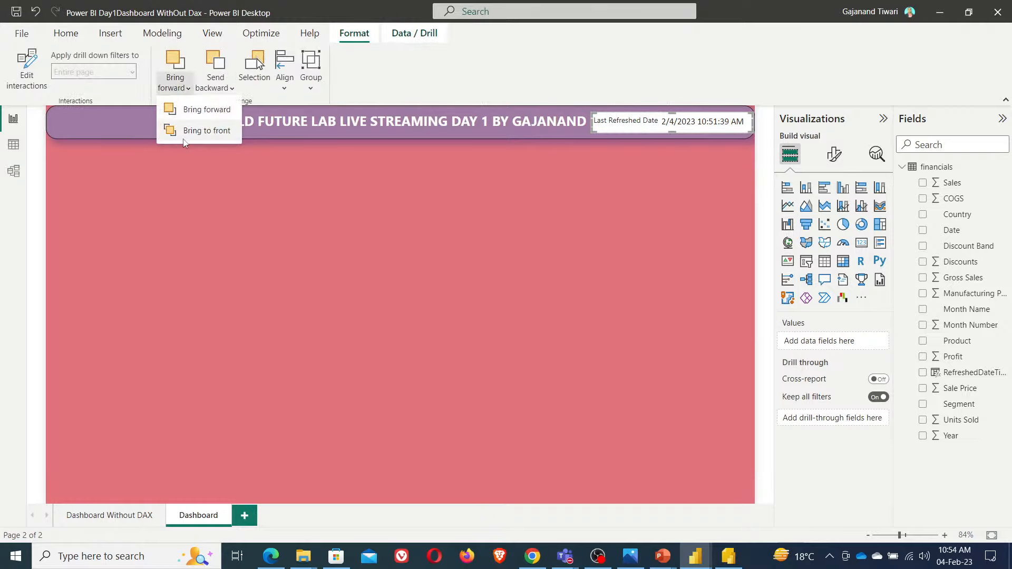
{"action": "left_click", "coordinate": [186, 136]}
{"action": "left_click", "coordinate": [515, 258]}
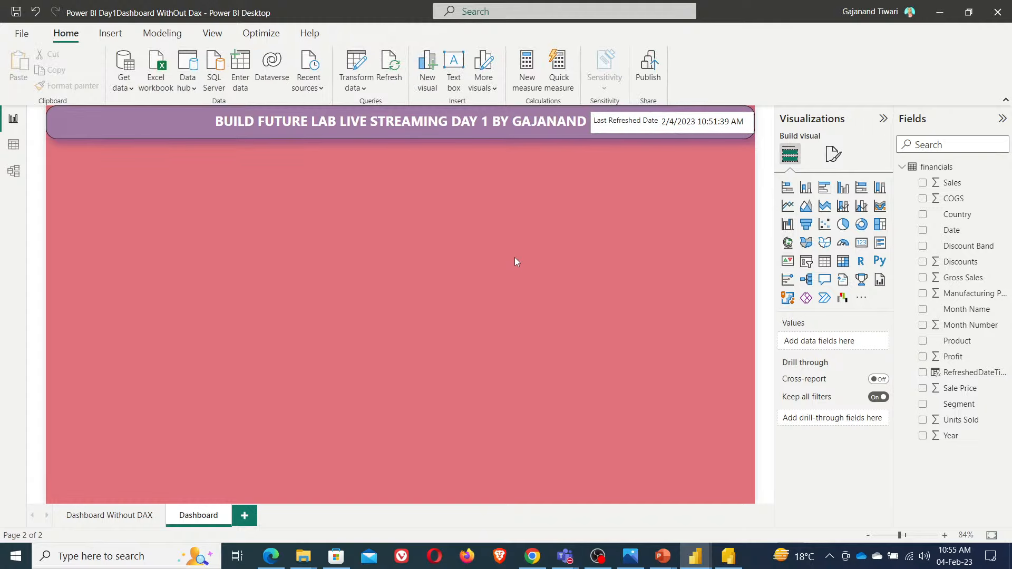
{"action": "left_click", "coordinate": [481, 138]}
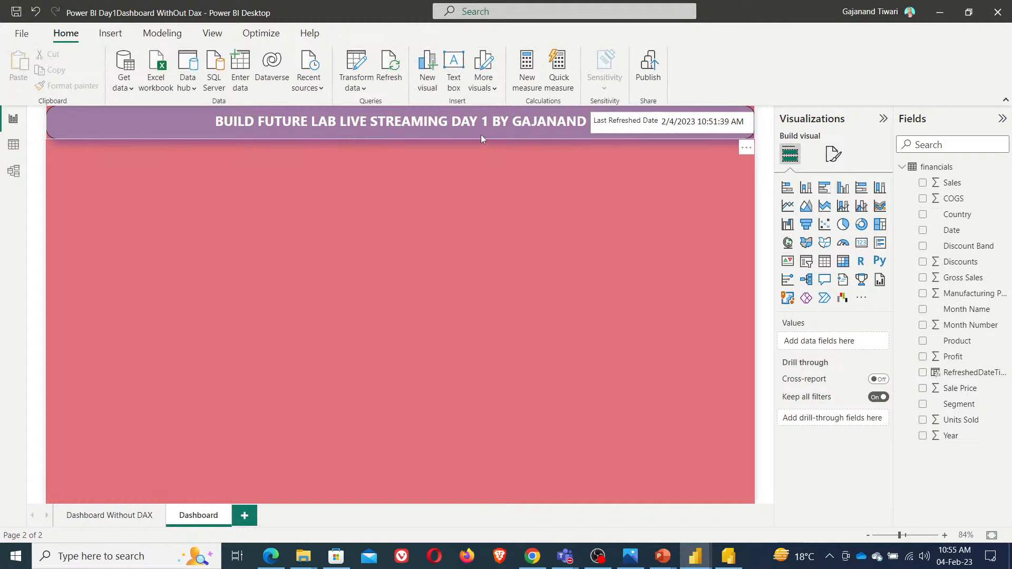
{"action": "left_click", "coordinate": [641, 212]}
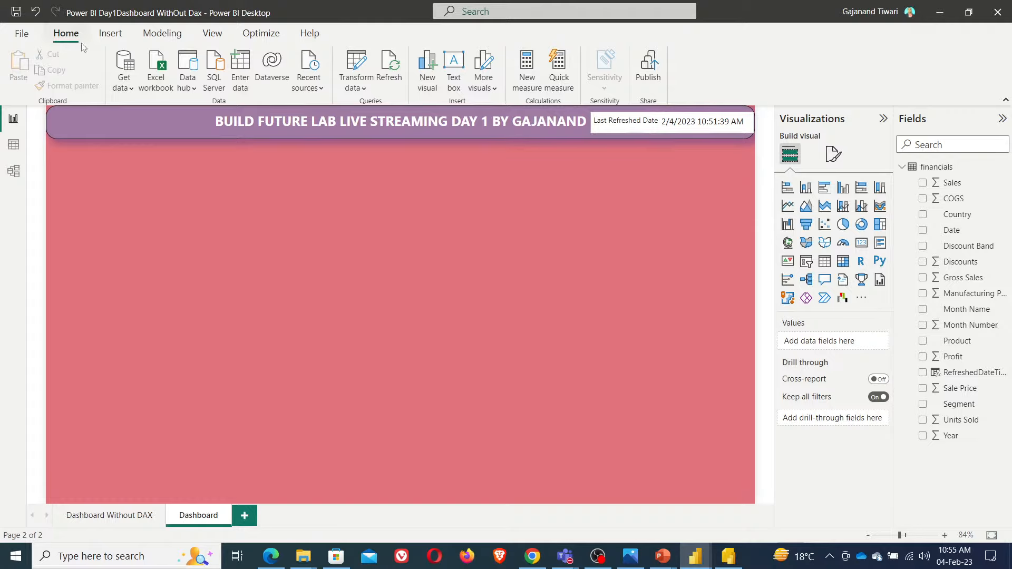
- Insert the "Final logo" image from the Final Logo folder onto the Dashboard page
{"action": "left_click", "coordinate": [112, 35]}
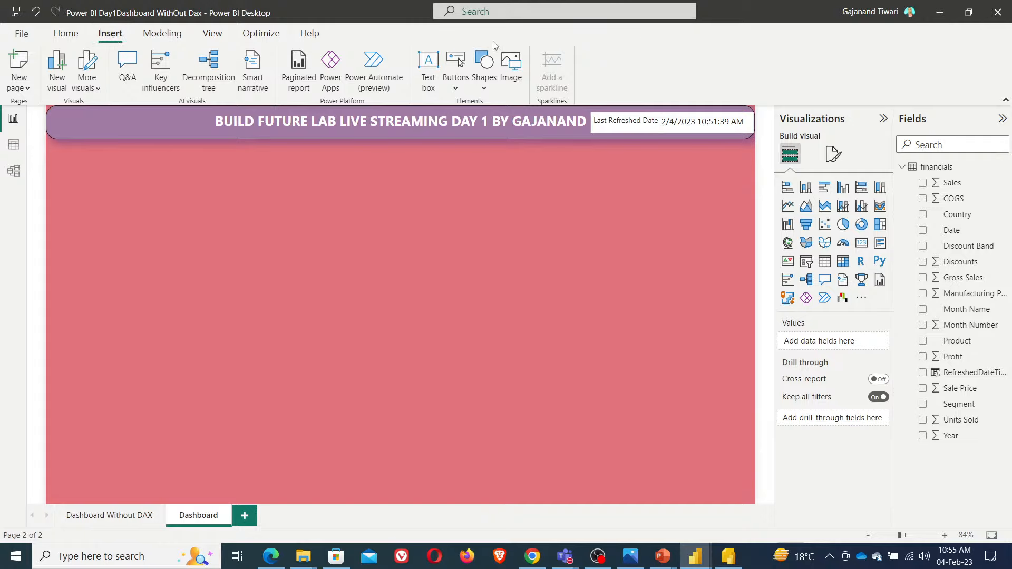
{"action": "left_click", "coordinate": [512, 69]}
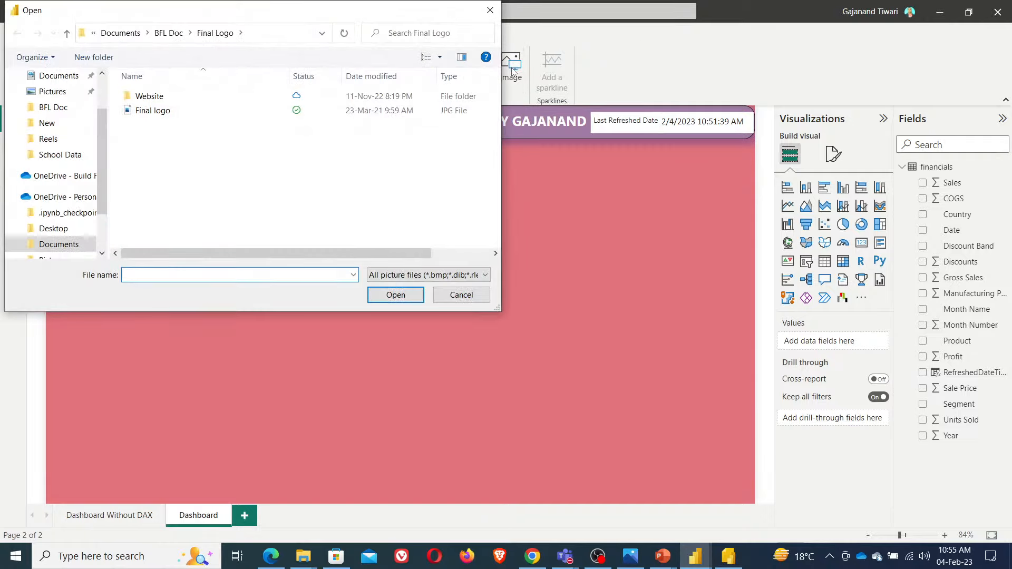
{"action": "left_click", "coordinate": [180, 110]}
{"action": "left_click", "coordinate": [396, 296]}
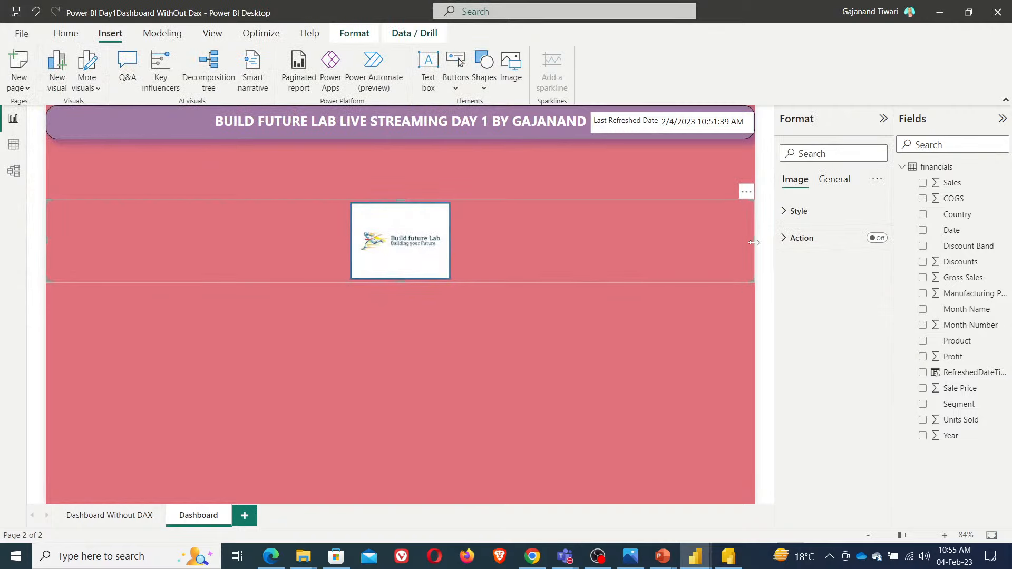
- Shrink the logo image to fit the banner's height and place it at the start of the heading banner
{"action": "left_click_drag", "start_coordinate": [755, 242], "coordinate": [142, 243]}
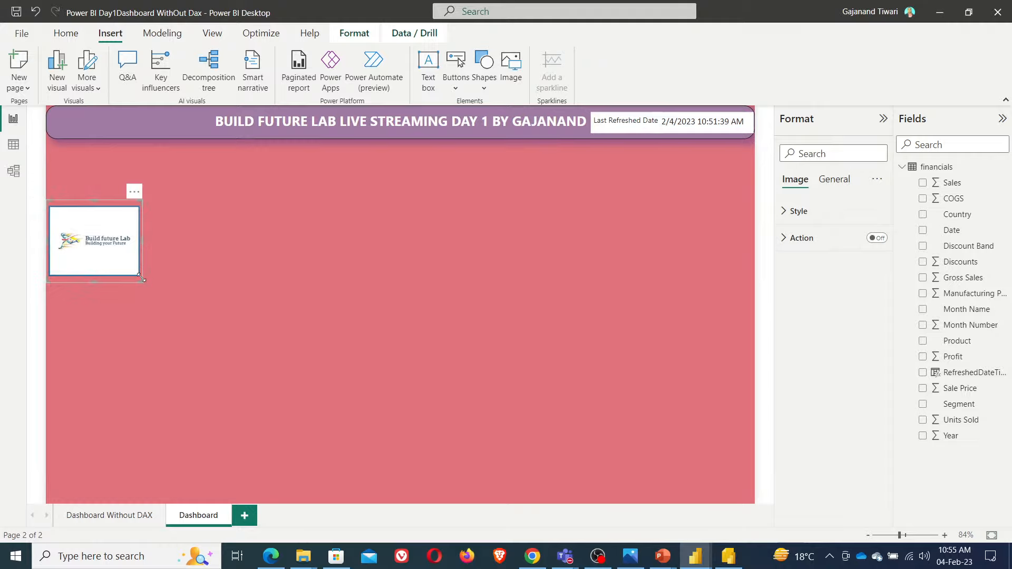
{"action": "left_click_drag", "start_coordinate": [141, 282], "coordinate": [93, 138]}
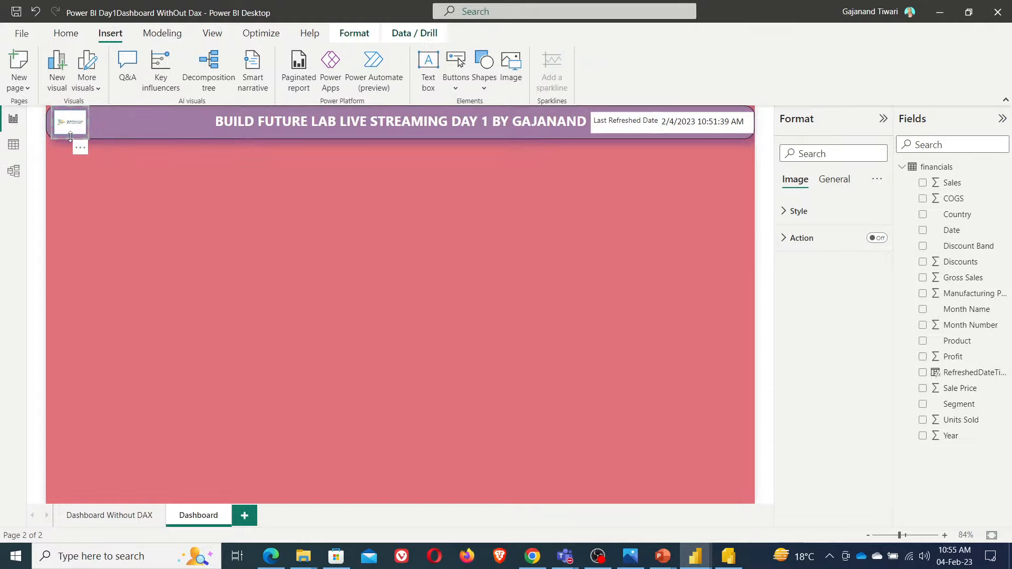
{"action": "left_click_drag", "start_coordinate": [70, 137], "coordinate": [70, 133]}
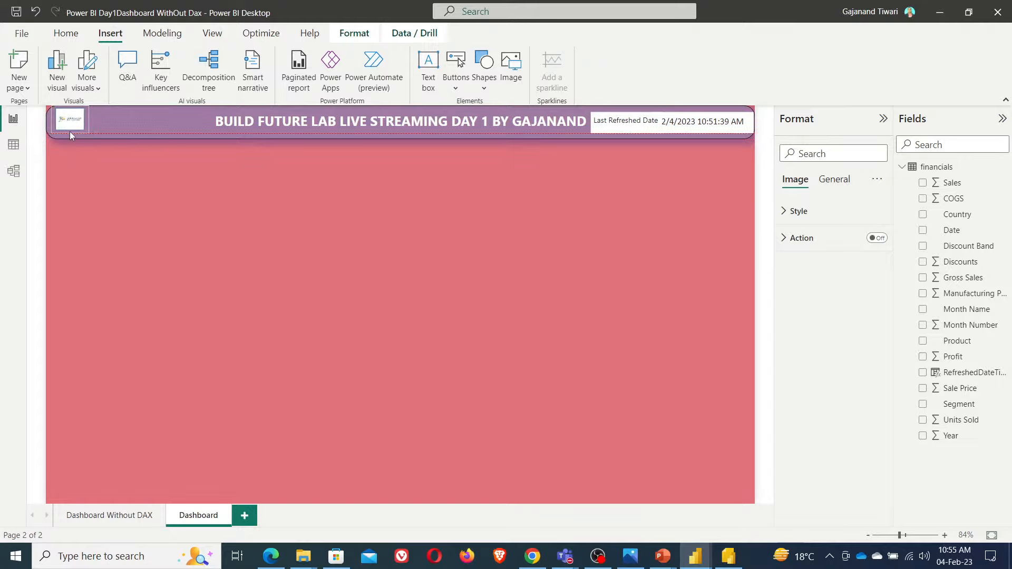
{"action": "left_click", "coordinate": [175, 194]}
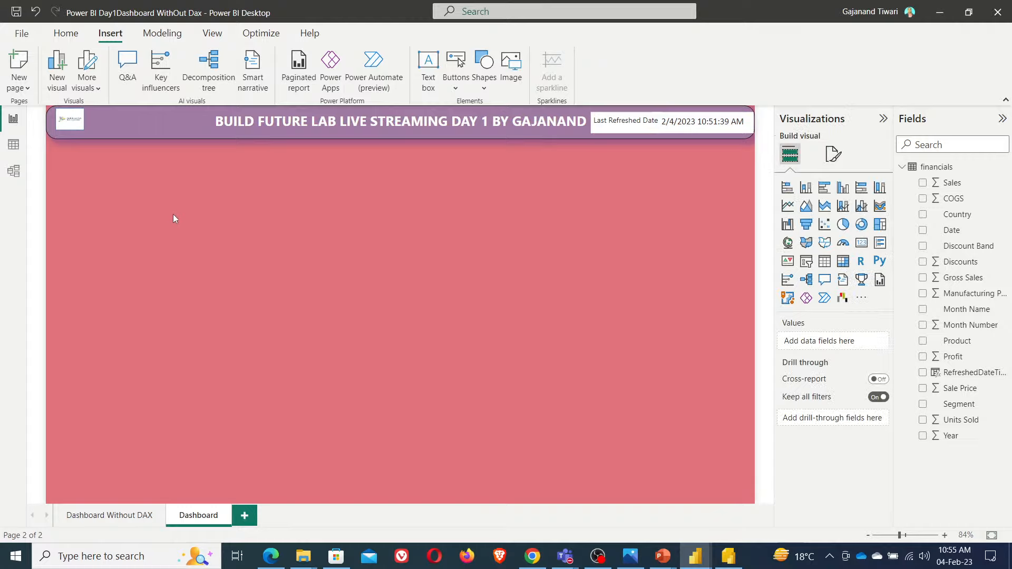
- Bring the logo image to the front so it stays above the heading banner
{"action": "left_click", "coordinate": [68, 123]}
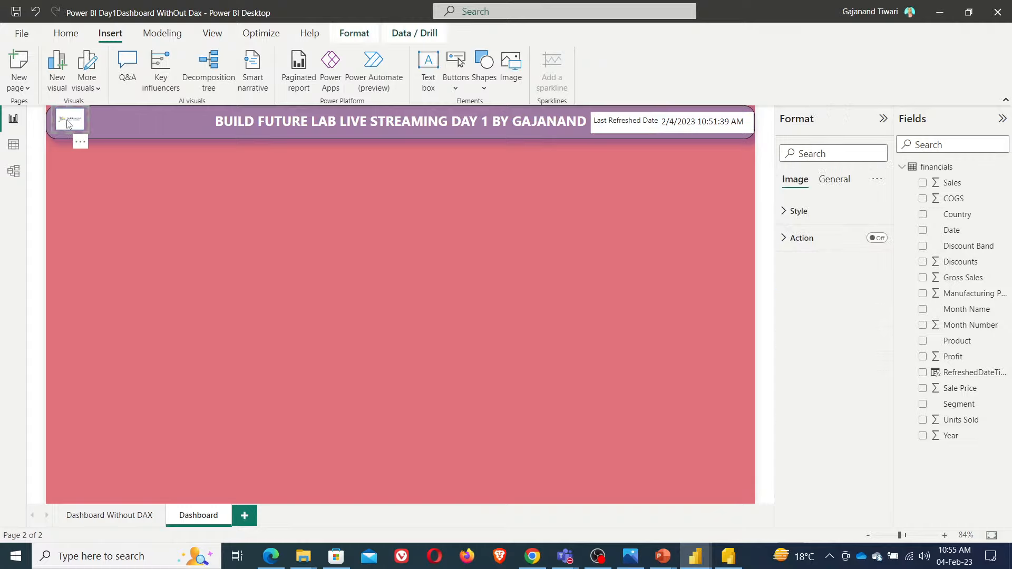
{"action": "left_click", "coordinate": [354, 33]}
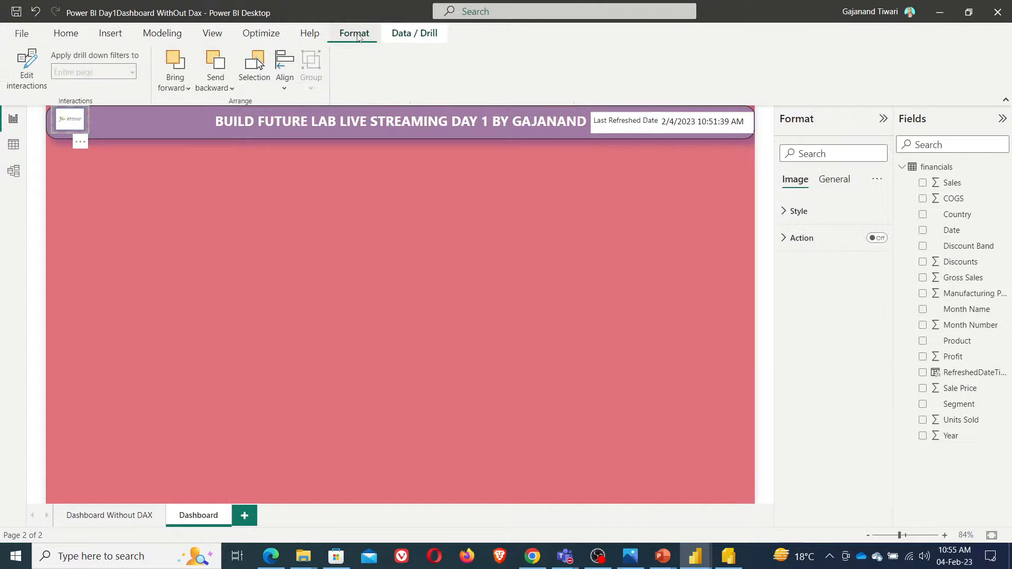
{"action": "left_click", "coordinate": [174, 84]}
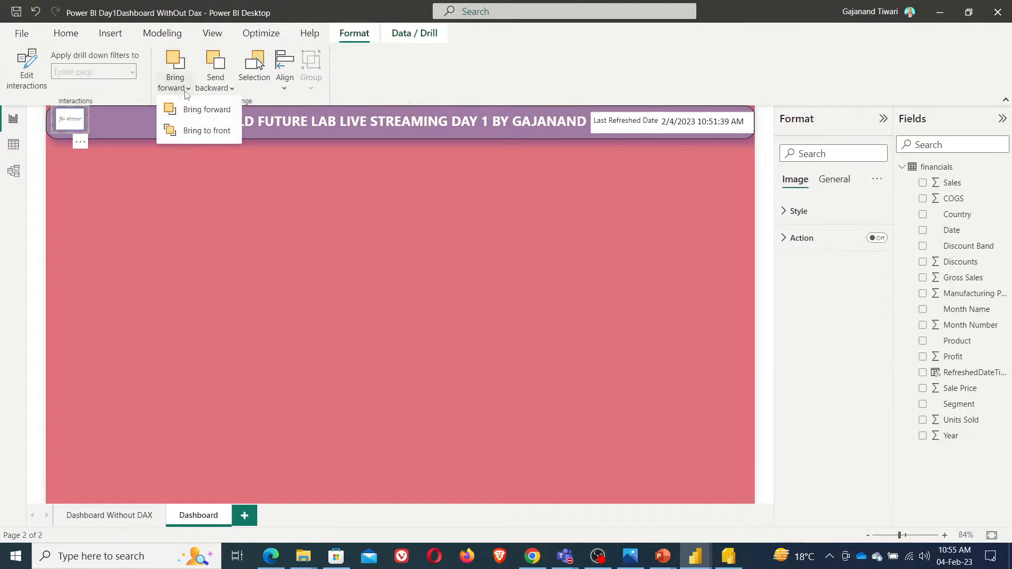
{"action": "left_click", "coordinate": [199, 133]}
{"action": "left_click", "coordinate": [258, 252]}
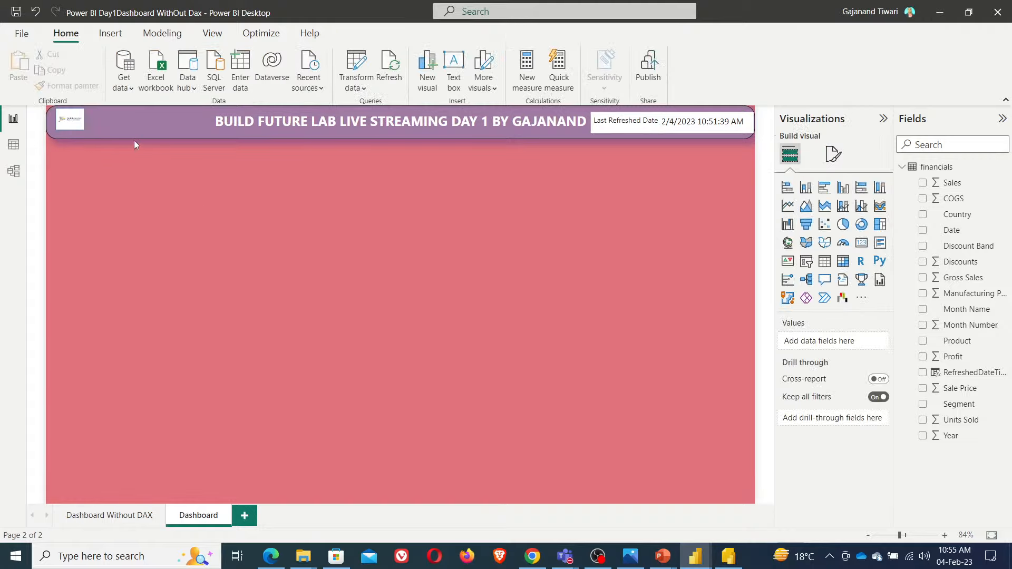
{"action": "left_click", "coordinate": [137, 119]}
{"action": "left_click", "coordinate": [616, 347]}
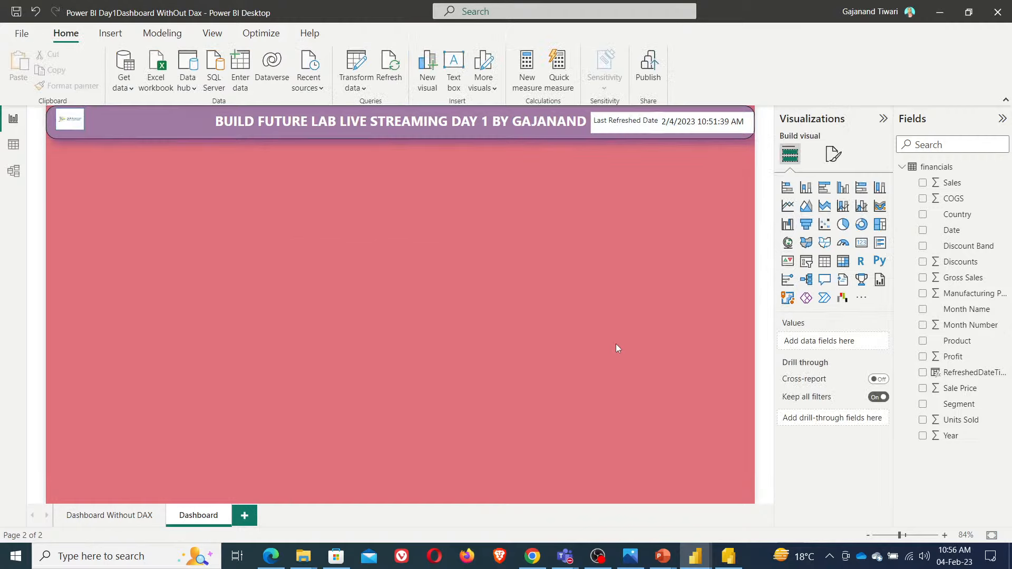
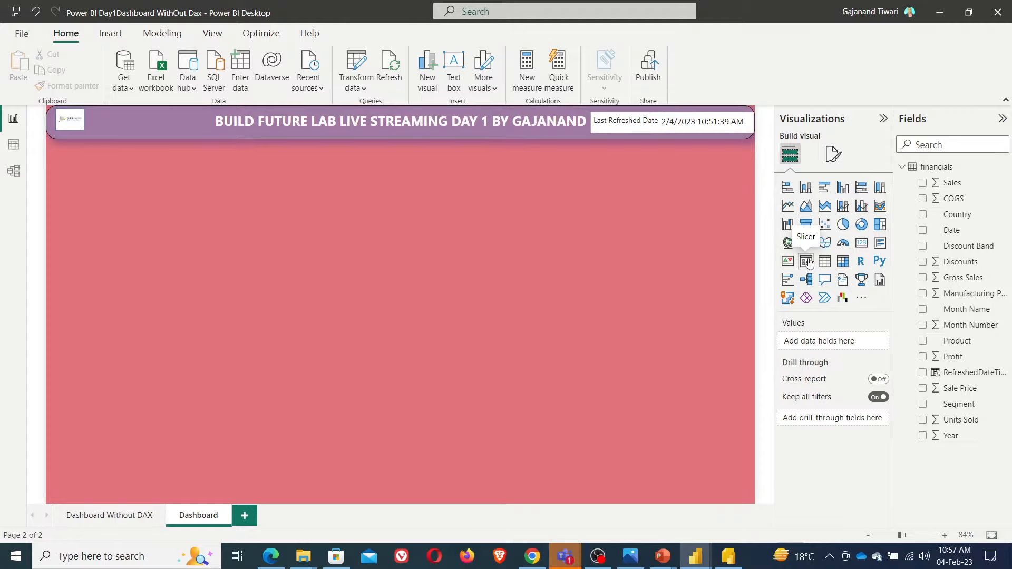
- Add an empty slicer, narrow it to under half the page width, and place it below the banner with more height
{"action": "left_click", "coordinate": [808, 261]}
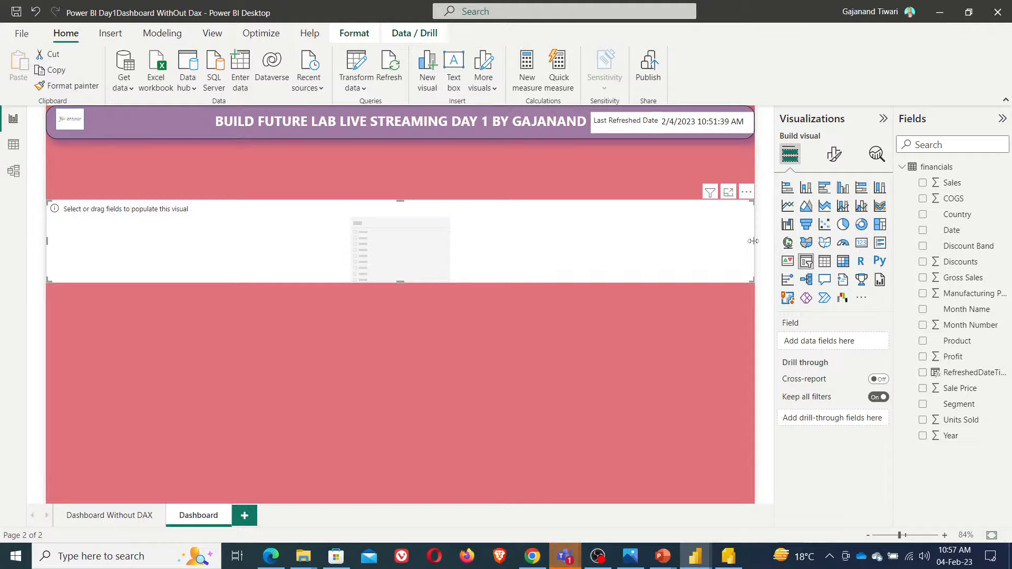
{"action": "left_click_drag", "start_coordinate": [753, 241], "coordinate": [335, 243]}
{"action": "left_click_drag", "start_coordinate": [194, 243], "coordinate": [353, 238]}
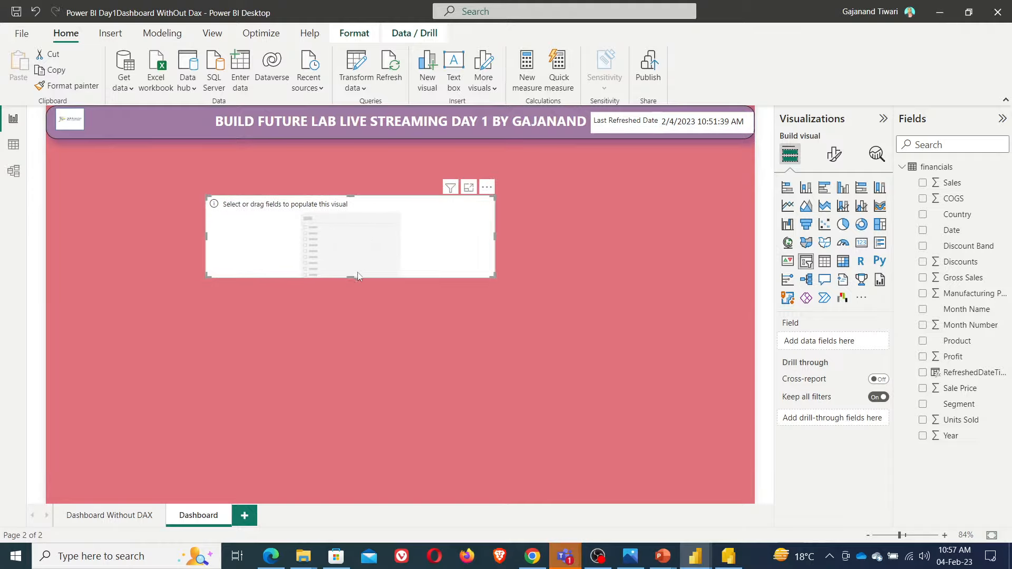
{"action": "left_click_drag", "start_coordinate": [351, 276], "coordinate": [348, 320]}
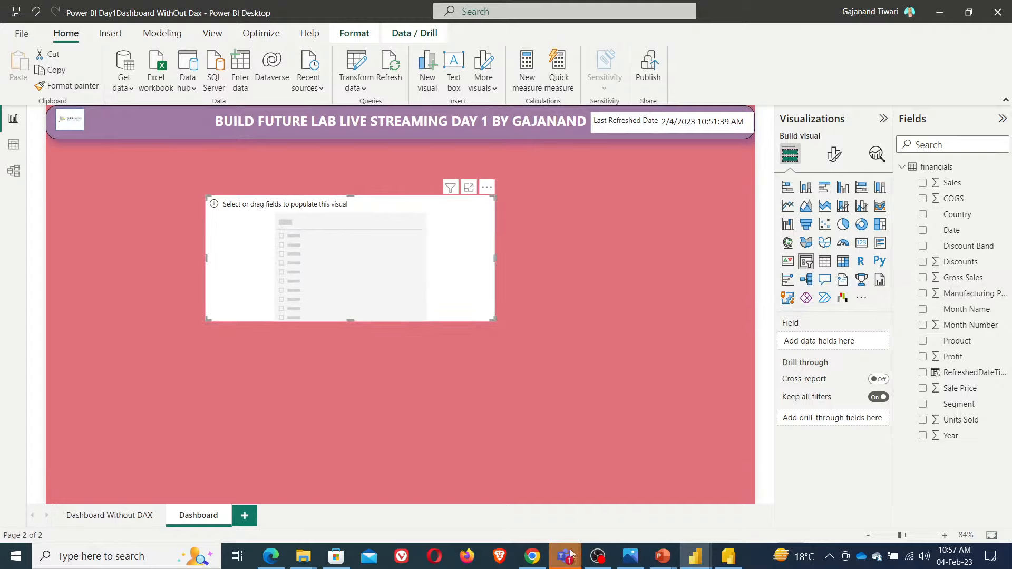
- Switch to the Teams meeting to check its participants and chat, and return to the Power BI report
{"action": "mouse_move", "coordinate": [565, 560]}
{"action": "left_click", "coordinate": [563, 485]}
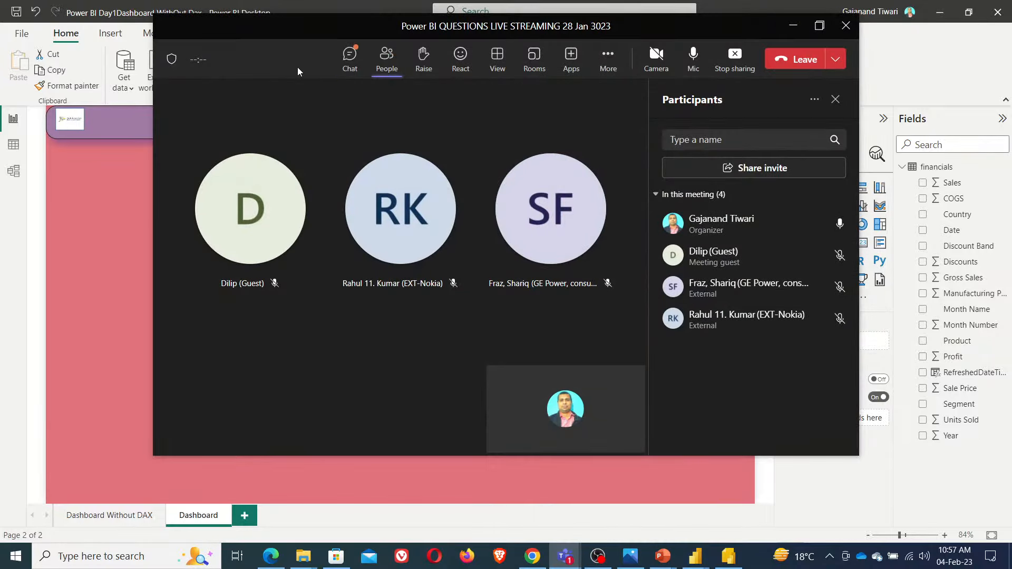
{"action": "left_click", "coordinate": [386, 58]}
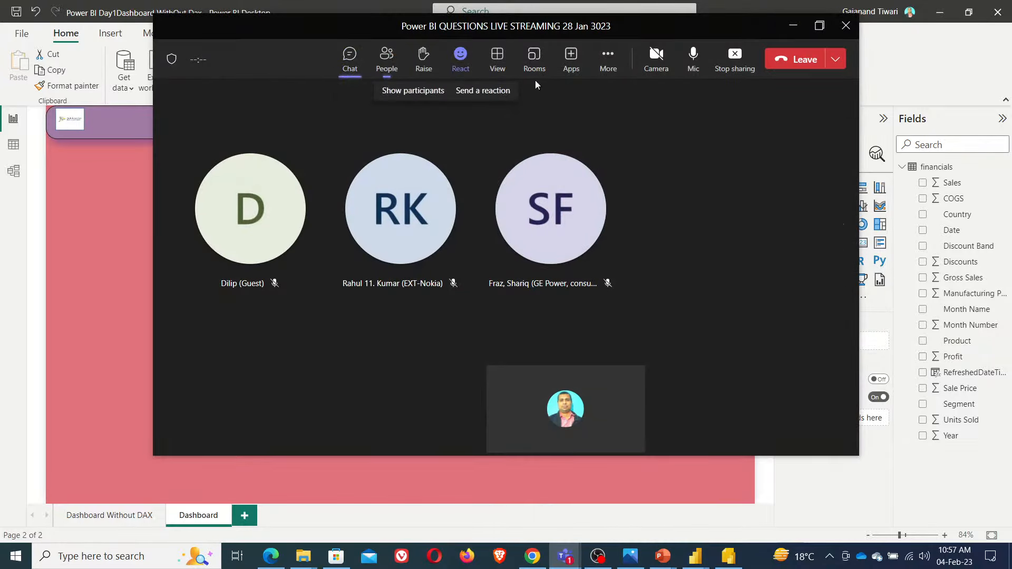
{"action": "left_click", "coordinate": [793, 25]}
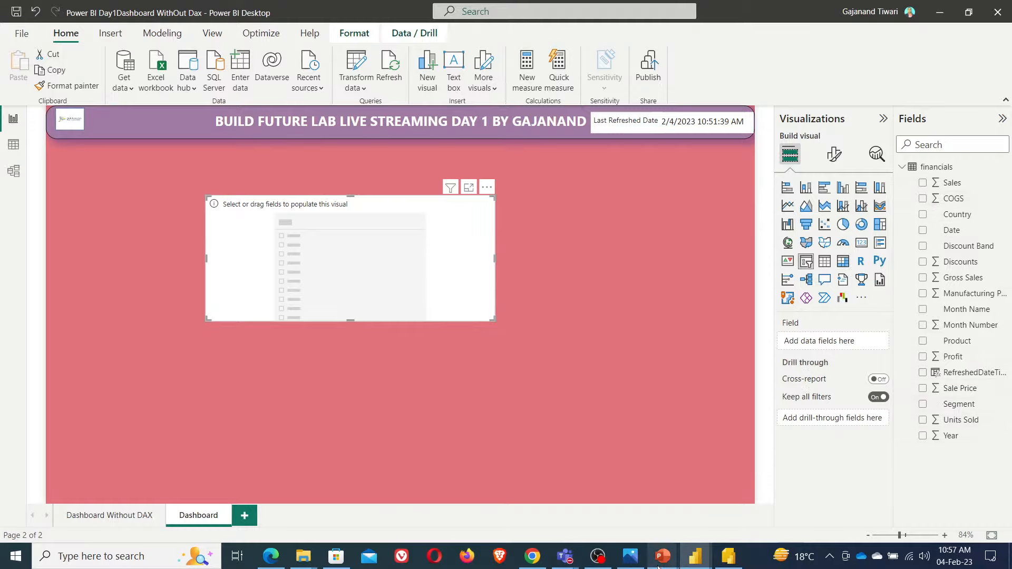
- Check the required filters on the PowerPoint dashboard slide, return to the Power BI report, and add the Segment field to the empty slicer
{"action": "mouse_move", "coordinate": [663, 556]}
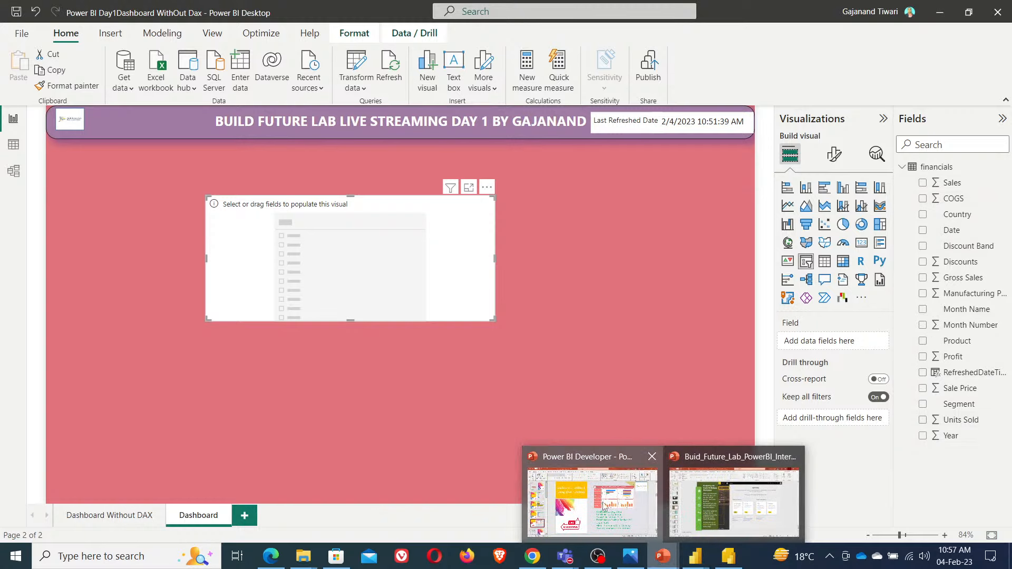
{"action": "left_click", "coordinate": [609, 519]}
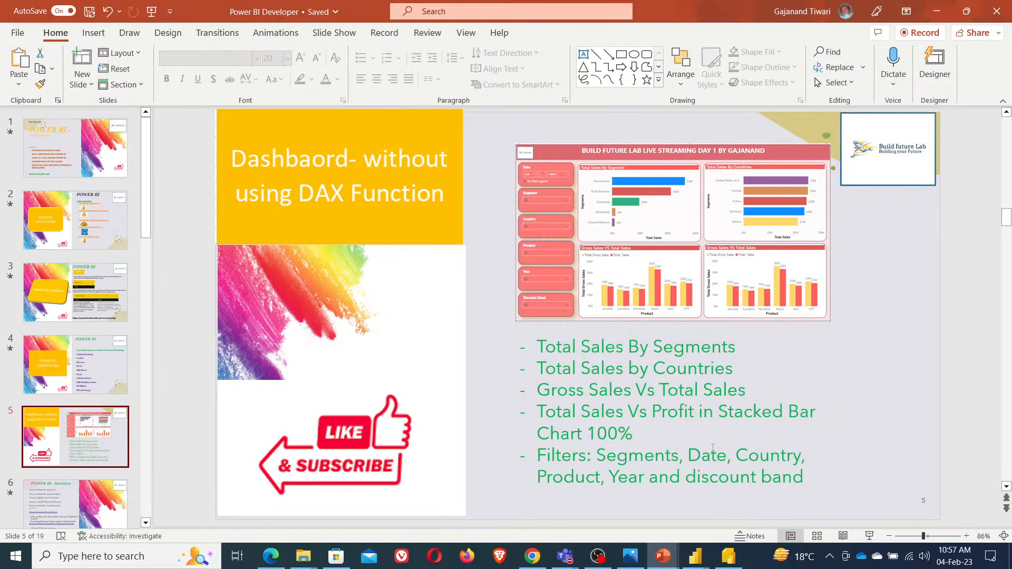
{"action": "key", "text": "alt+Tab"}
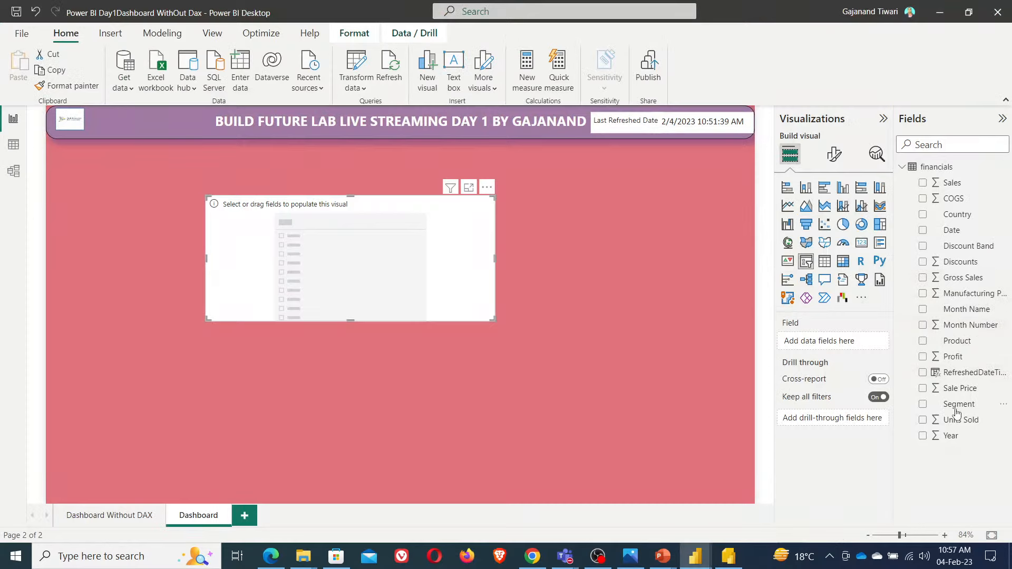
{"action": "left_click", "coordinate": [923, 405]}
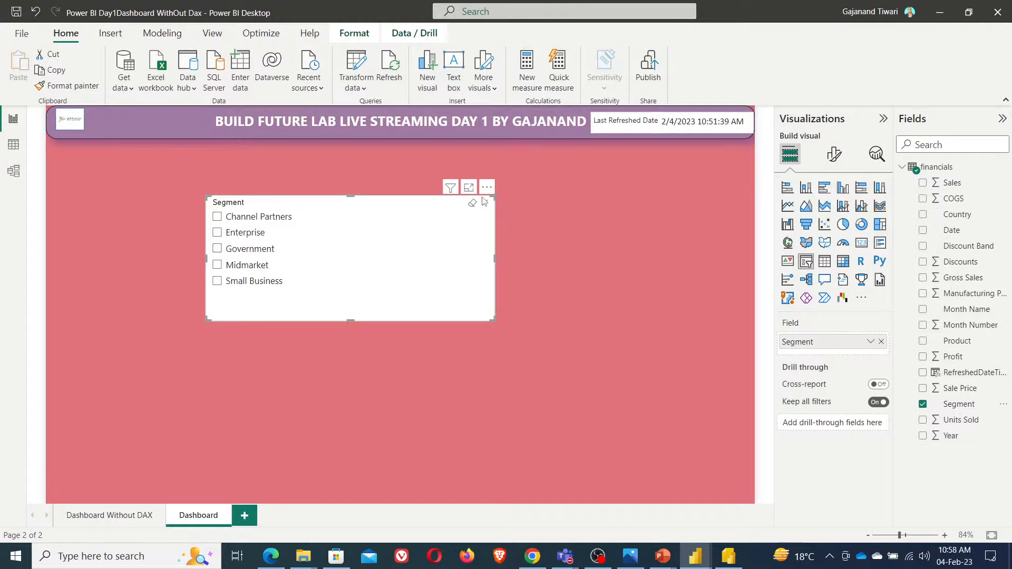
- Set the Segment slicer's style to Dropdown and expand its list to preview the options
{"action": "left_click", "coordinate": [455, 266]}
{"action": "left_click", "coordinate": [834, 155]}
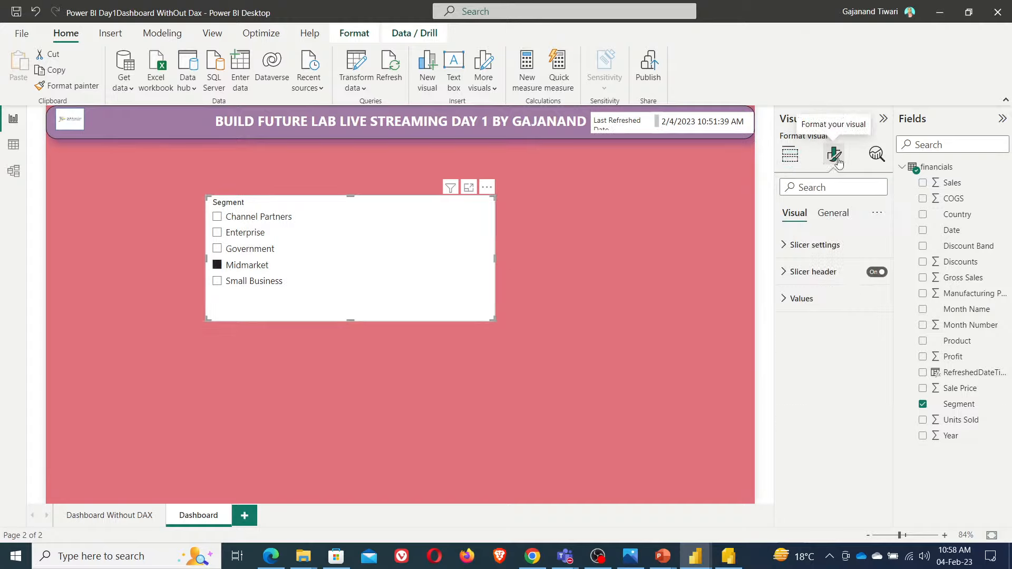
{"action": "left_click", "coordinate": [809, 247]}
{"action": "left_click", "coordinate": [837, 308]}
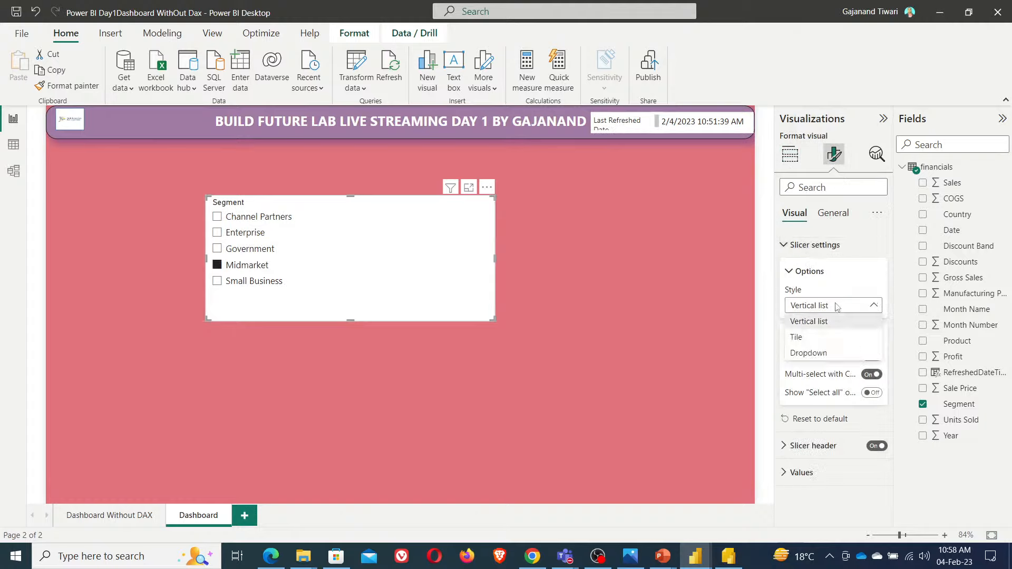
{"action": "left_click", "coordinate": [814, 354]}
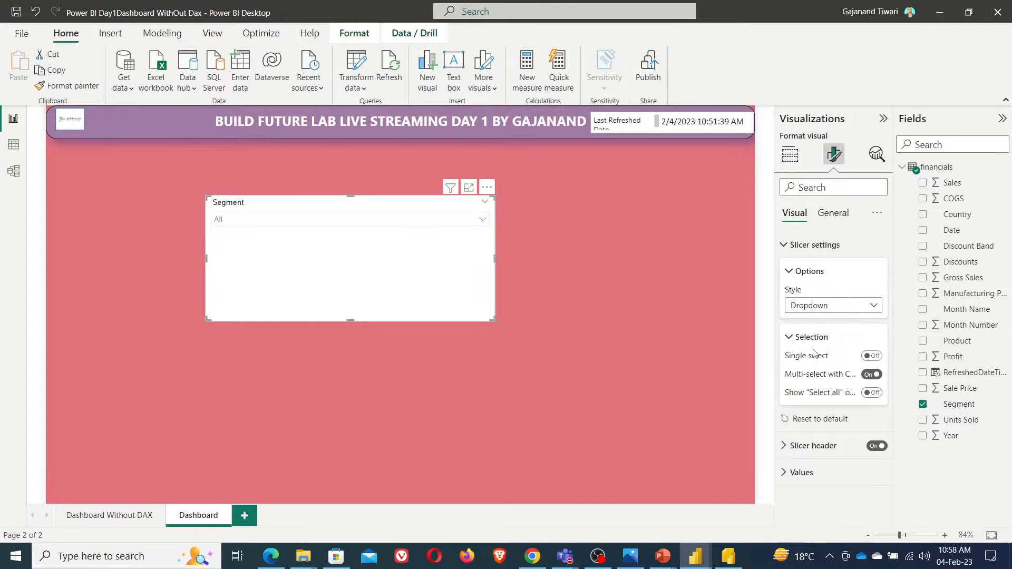
{"action": "left_click", "coordinate": [397, 227]}
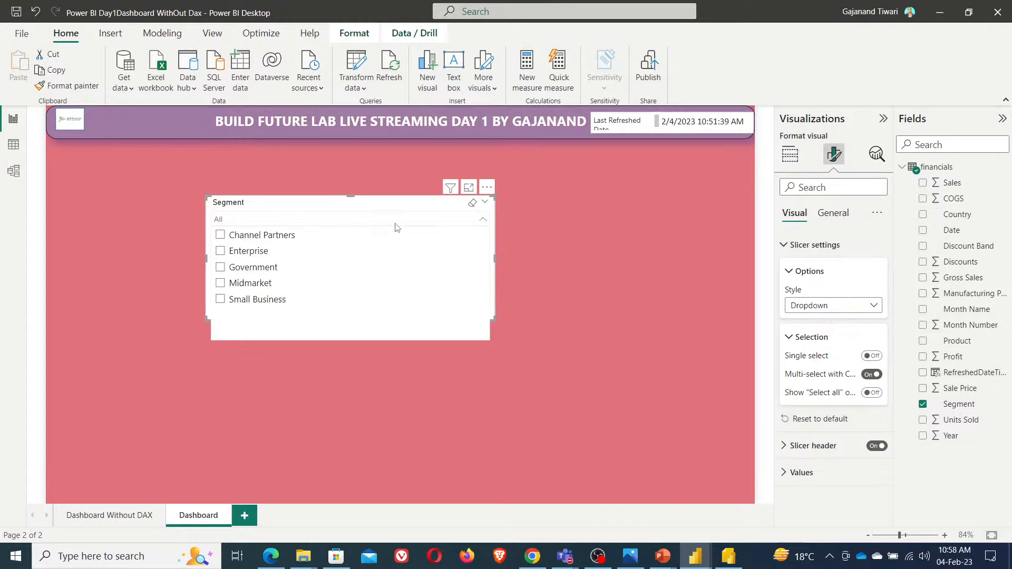
{"action": "left_click", "coordinate": [374, 204]}
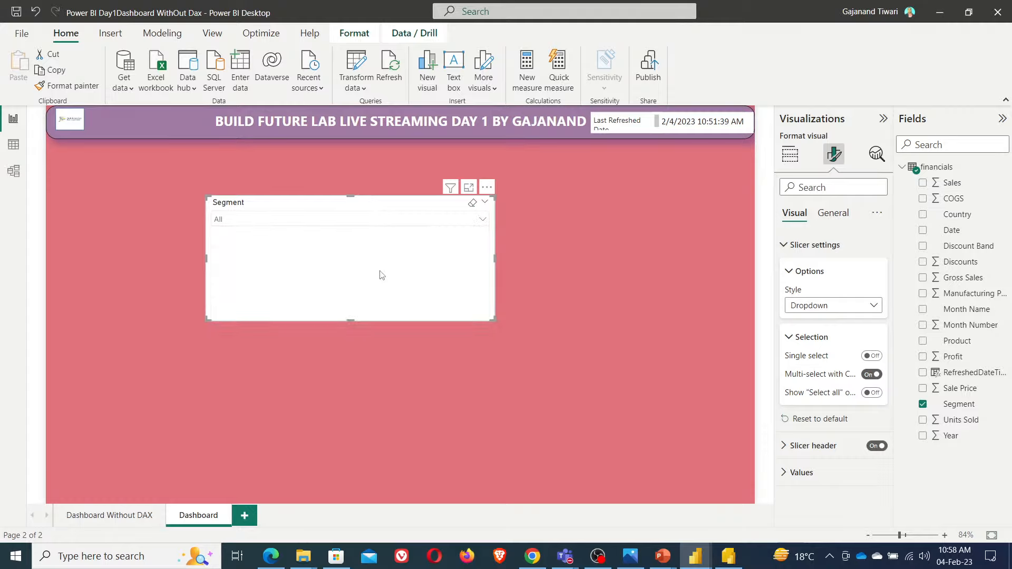
- Set the Segment slicer's style back to Vertical list and try selecting and clearing Midmarket
{"action": "left_click", "coordinate": [791, 307]}
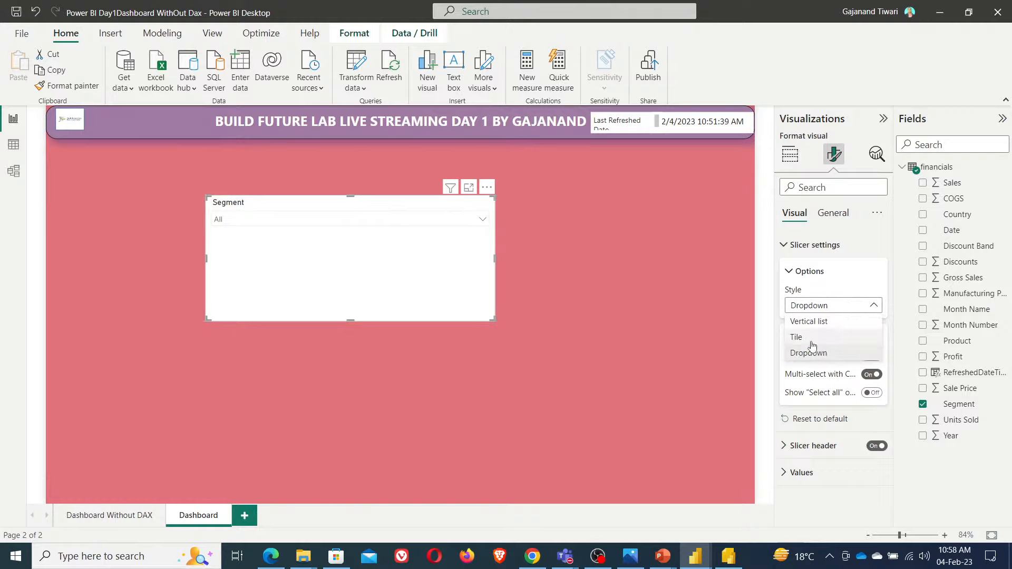
{"action": "left_click", "coordinate": [809, 322]}
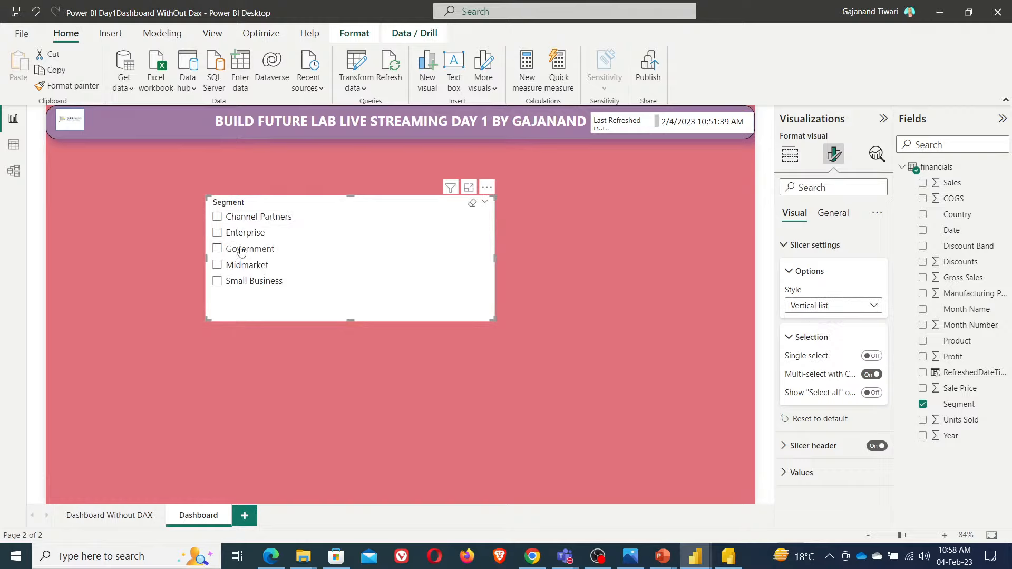
{"action": "left_click", "coordinate": [790, 155]}
{"action": "left_click", "coordinate": [393, 264]}
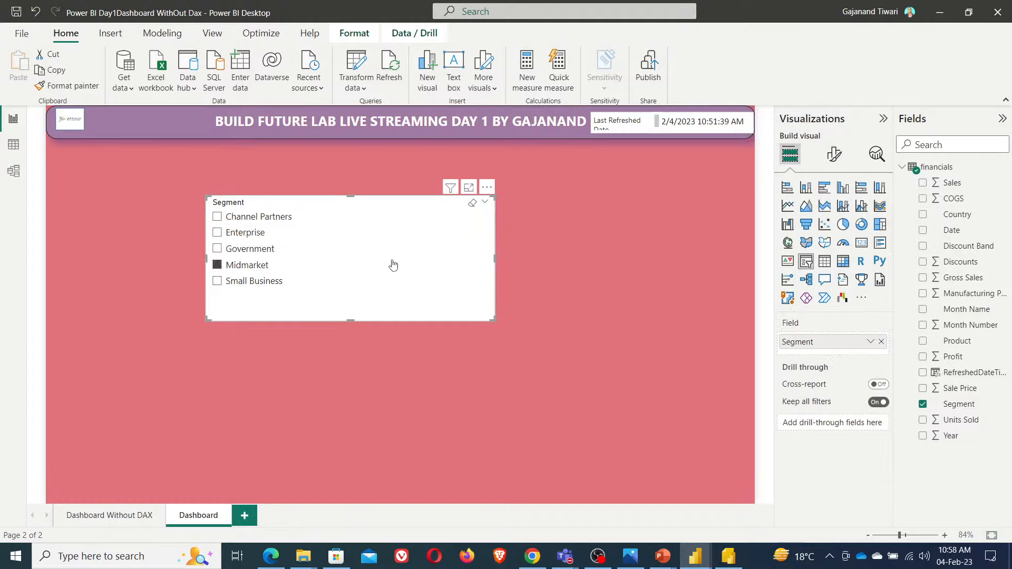
{"action": "left_click", "coordinate": [219, 265]}
- Change the Segment slicer's style from Vertical list to Dropdown
{"action": "left_click", "coordinate": [834, 155]}
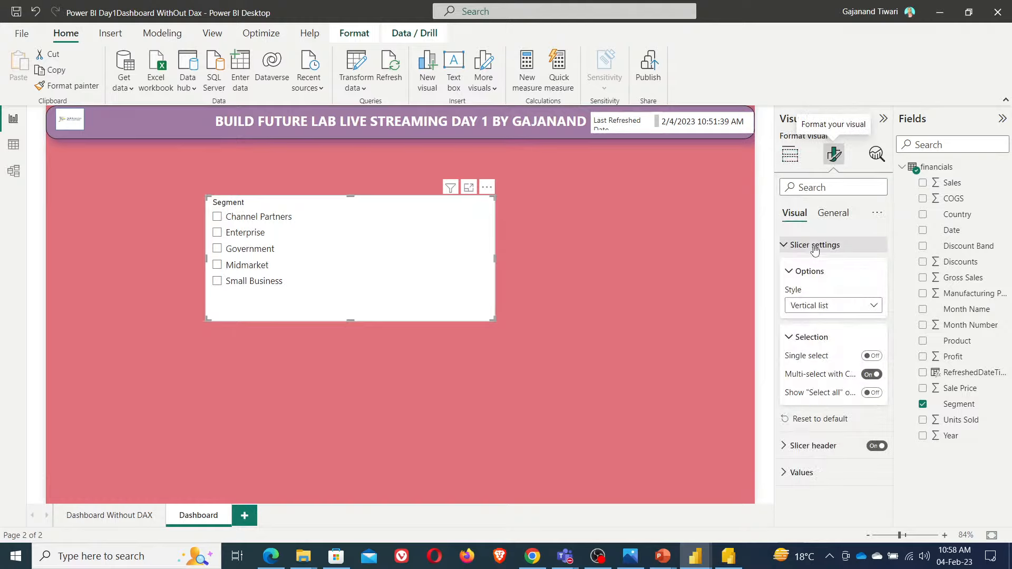
{"action": "left_click", "coordinate": [833, 305]}
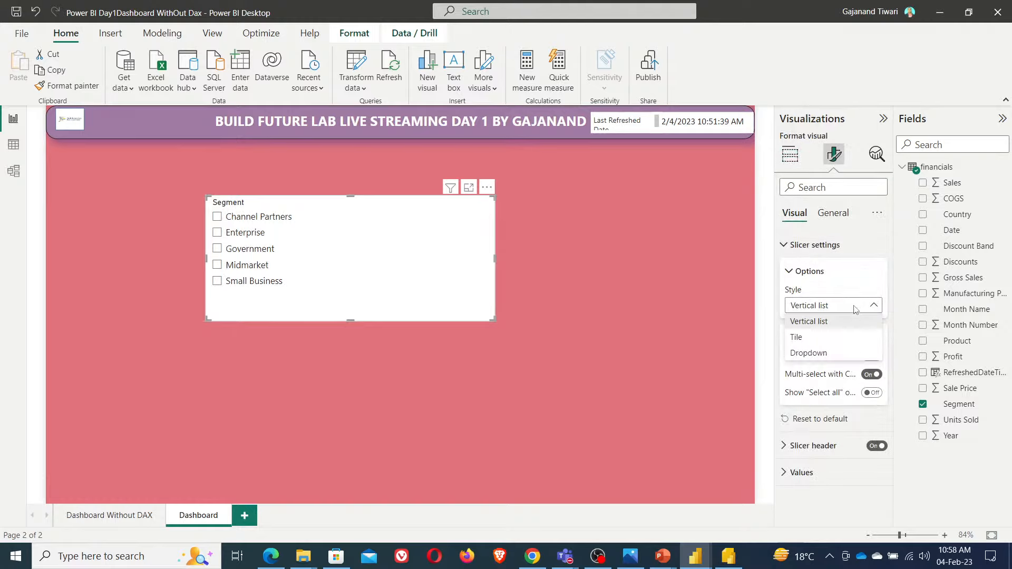
{"action": "left_click", "coordinate": [837, 350]}
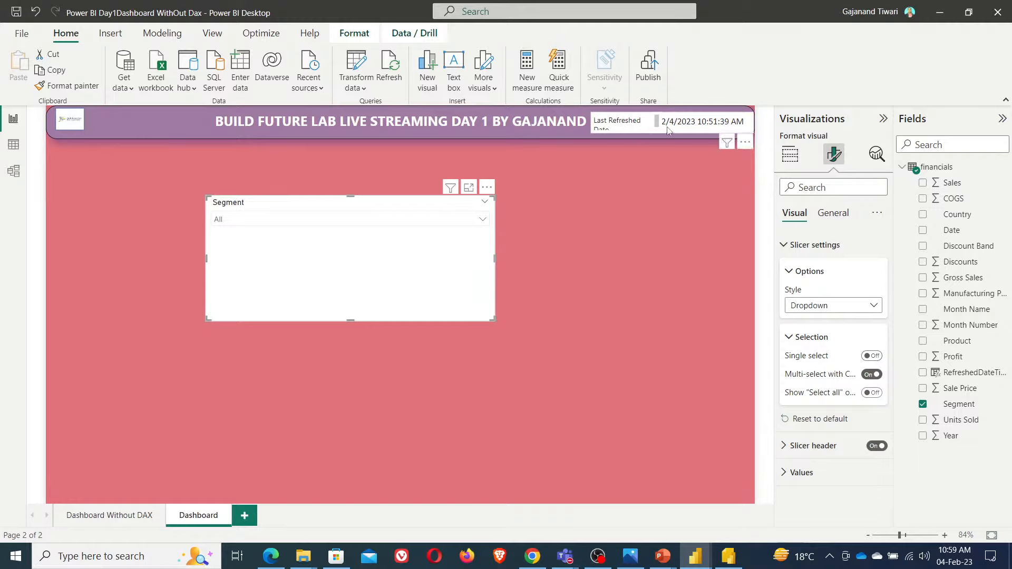
- Narrow the heading banner slightly at the end that holds the refreshed date
{"action": "left_click", "coordinate": [606, 135]}
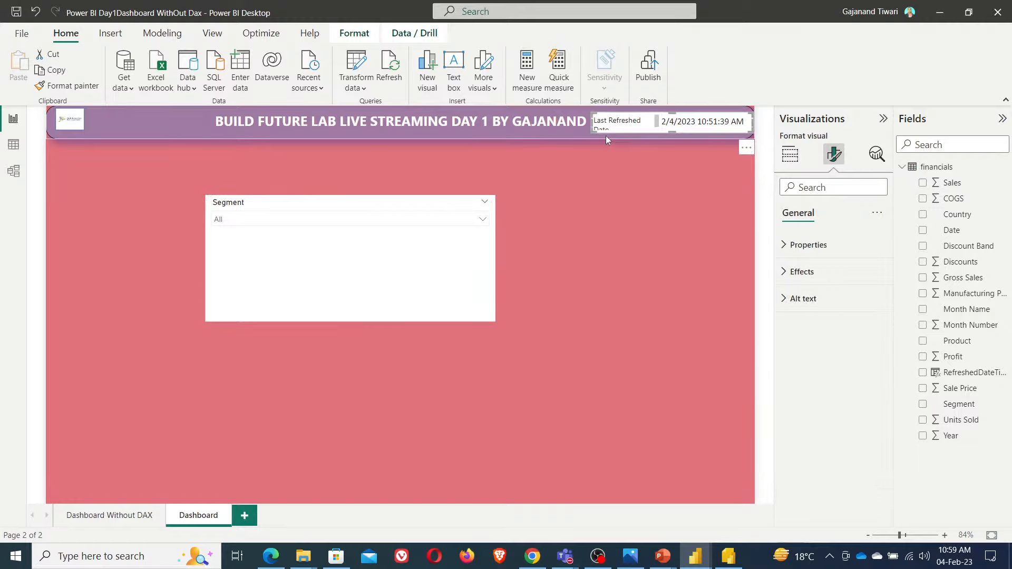
{"action": "left_click", "coordinate": [216, 122]}
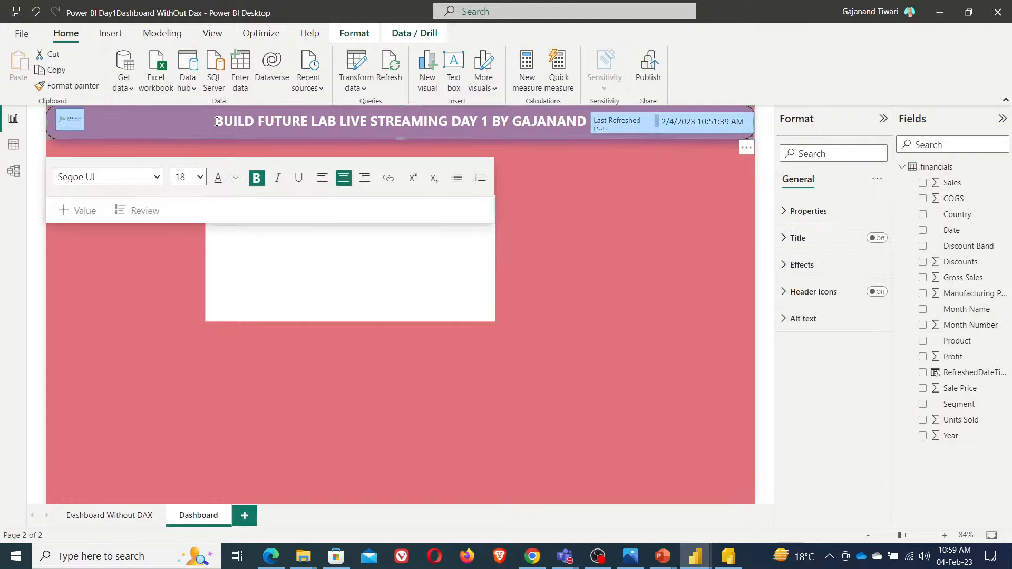
{"action": "left_click", "coordinate": [561, 138]}
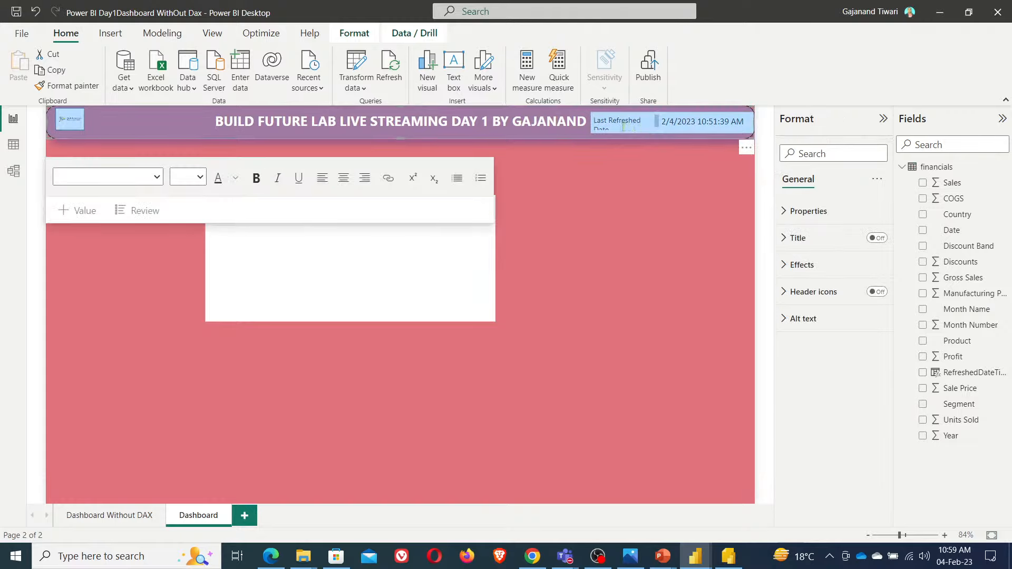
{"action": "left_click", "coordinate": [595, 120]}
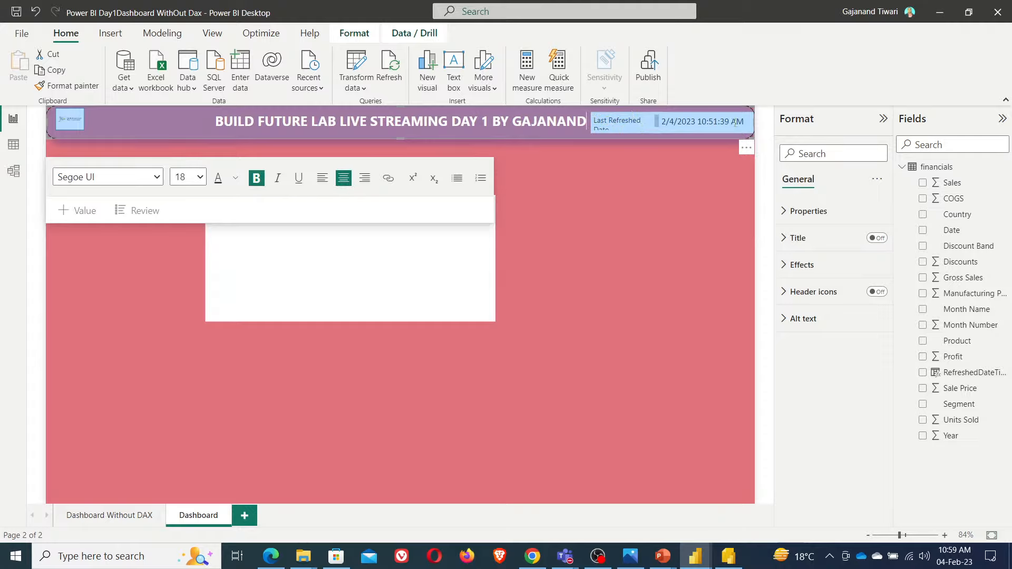
{"action": "left_click", "coordinate": [749, 124]}
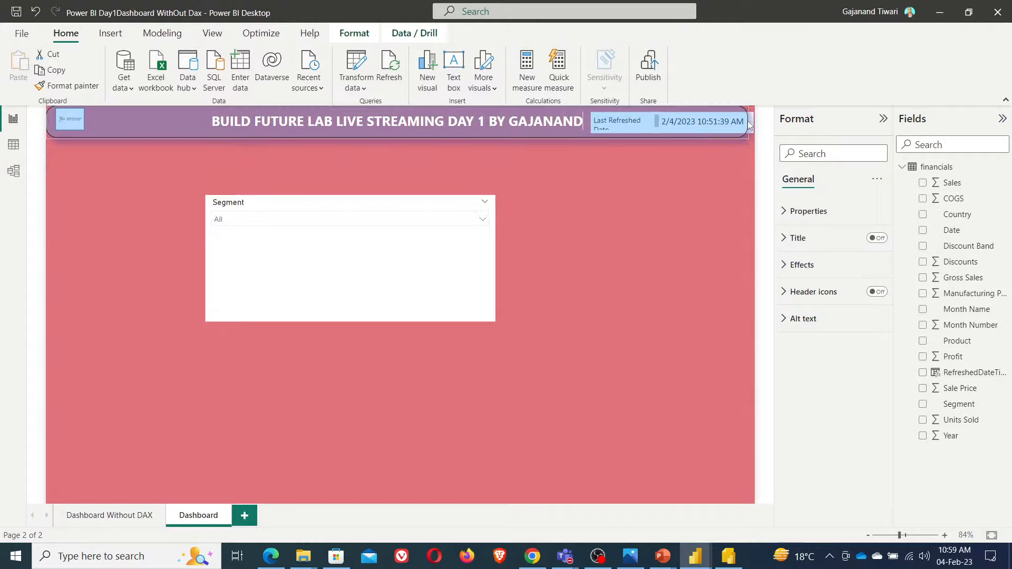
{"action": "left_click_drag", "start_coordinate": [749, 124], "coordinate": [743, 125]}
{"action": "left_click", "coordinate": [678, 127]}
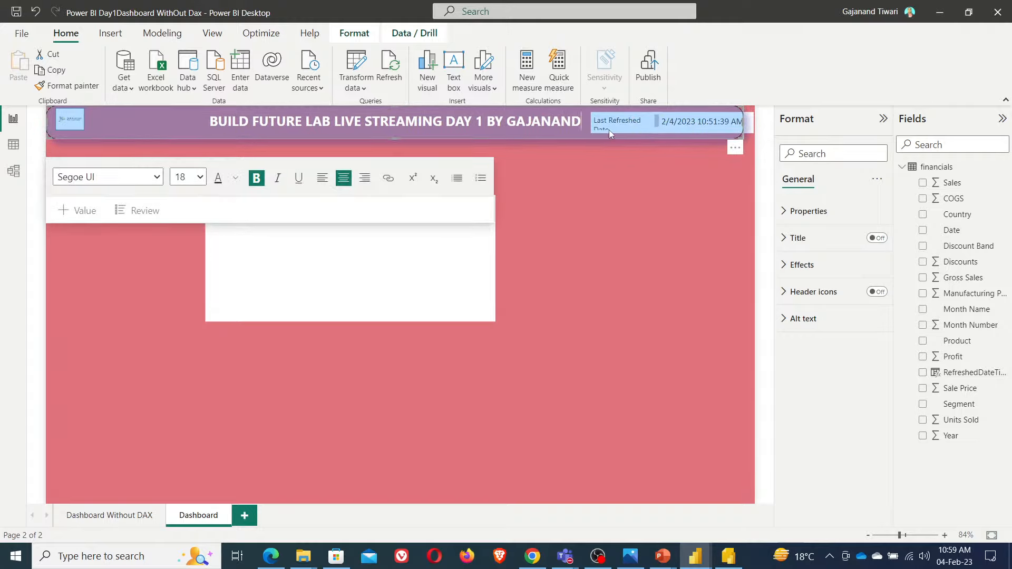
{"action": "left_click", "coordinate": [643, 171]}
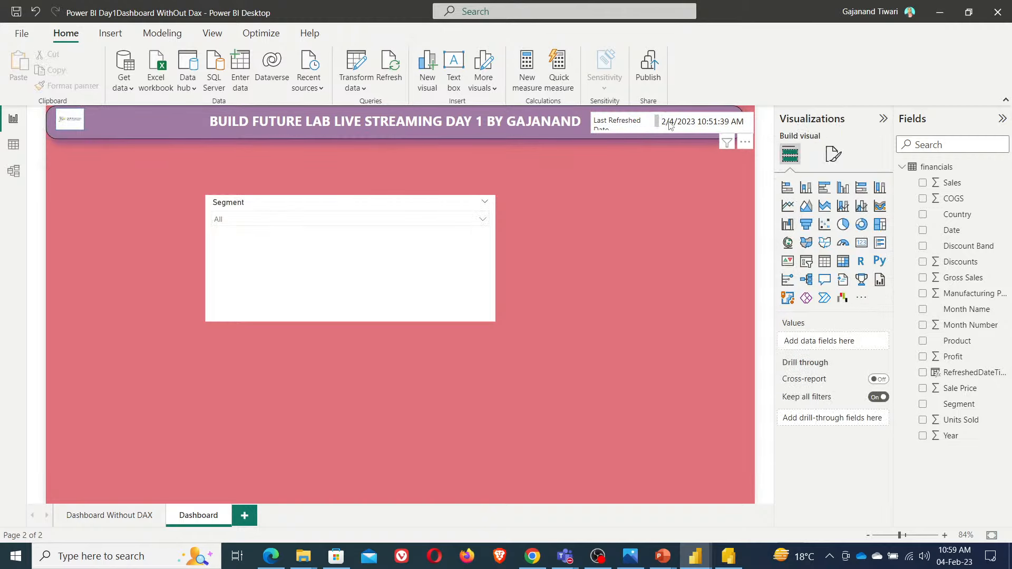
- Nudge the refreshed-date group sideways and widen the Last Refreshed Date text box so its label fits on one line
{"action": "left_click_drag", "start_coordinate": [656, 124], "coordinate": [671, 124]}
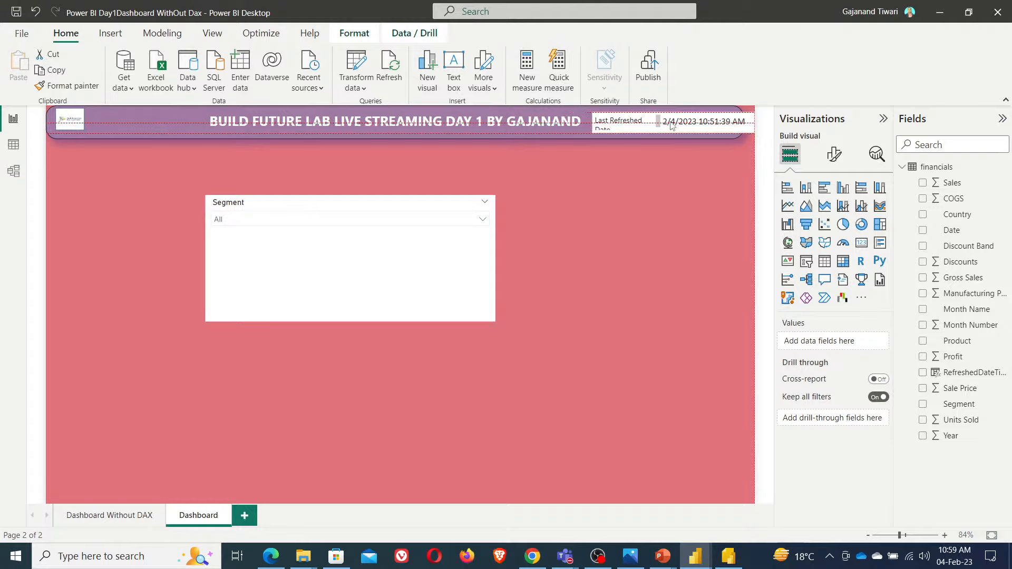
{"action": "left_click", "coordinate": [593, 125]}
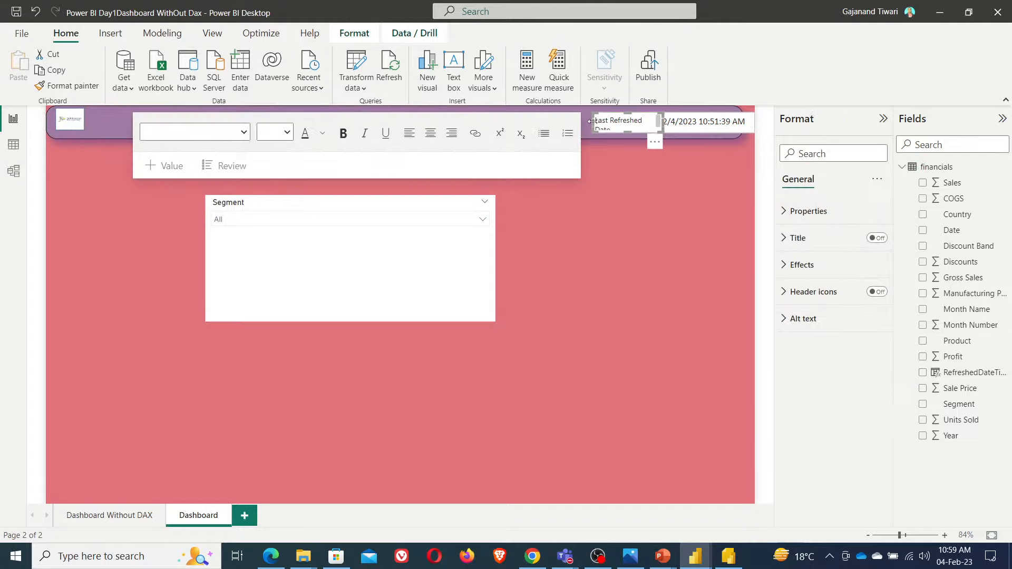
{"action": "left_click_drag", "start_coordinate": [592, 123], "coordinate": [588, 125]}
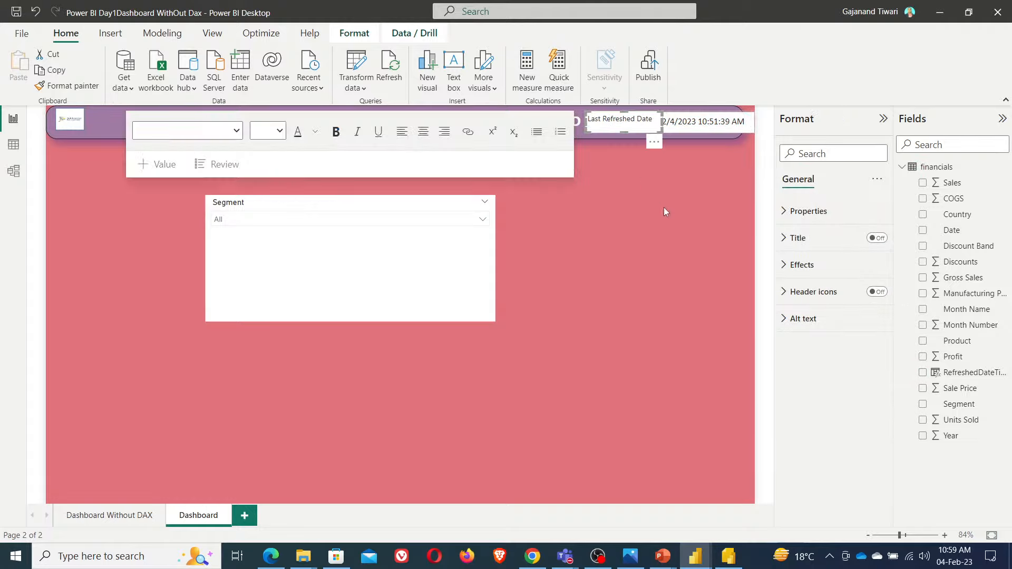
{"action": "left_click", "coordinate": [666, 229]}
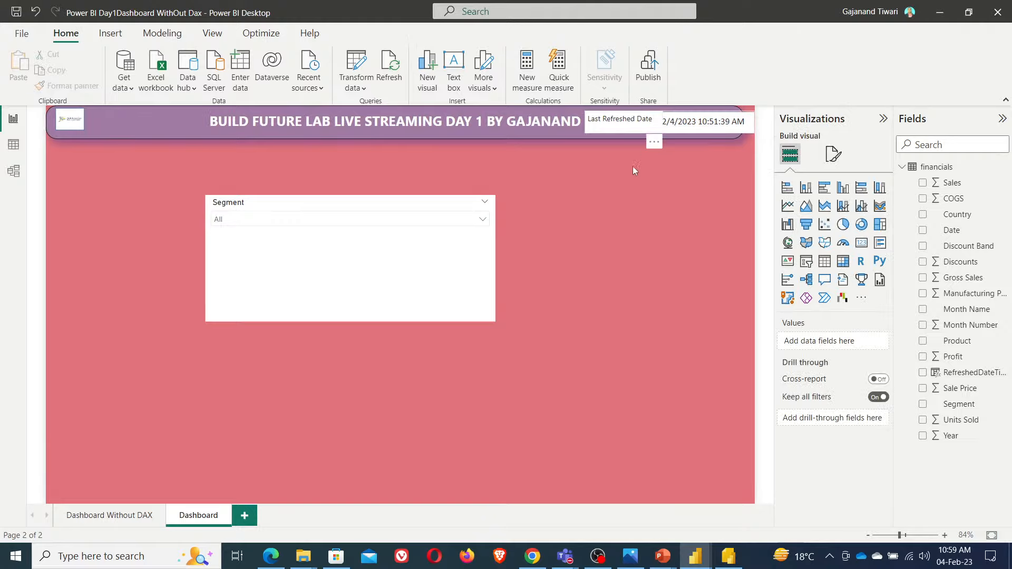
{"action": "left_click", "coordinate": [653, 130]}
{"action": "left_click", "coordinate": [675, 198]}
- Preview the Segment slicer's dropdown list and turn on Single select in its selection settings
{"action": "left_click", "coordinate": [343, 299]}
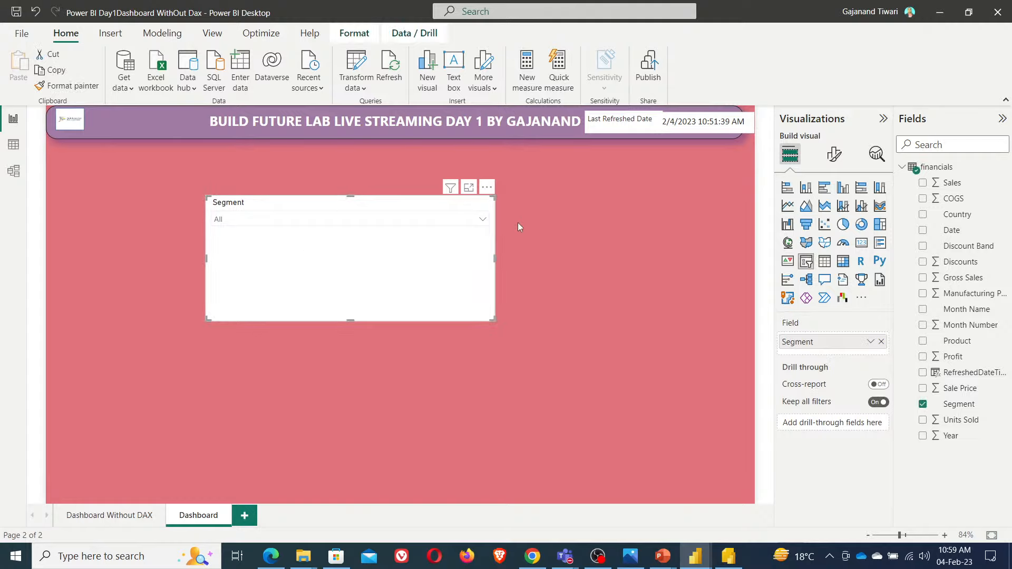
{"action": "left_click", "coordinate": [484, 220]}
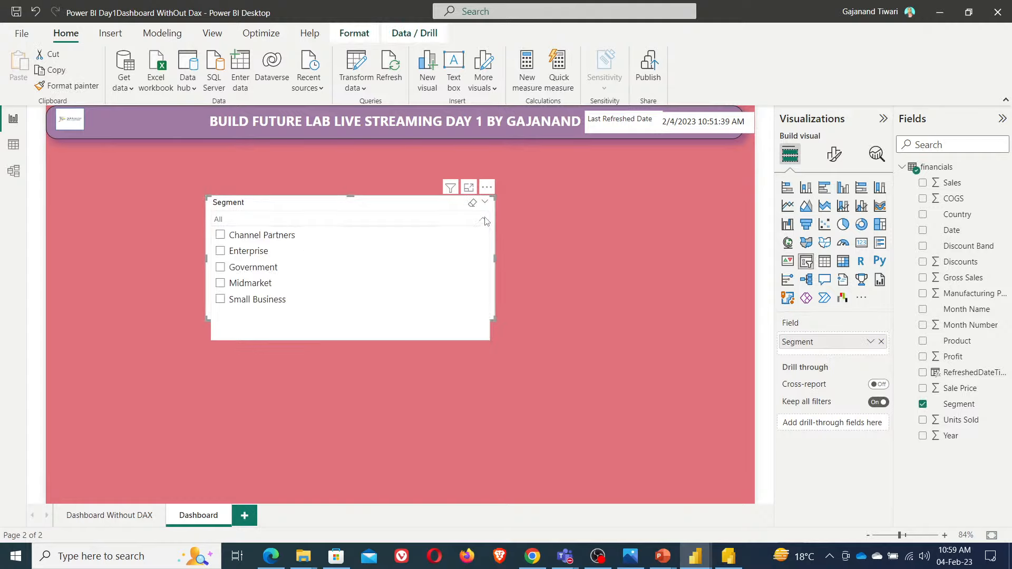
{"action": "left_click", "coordinate": [408, 207]}
{"action": "left_click", "coordinate": [834, 157]}
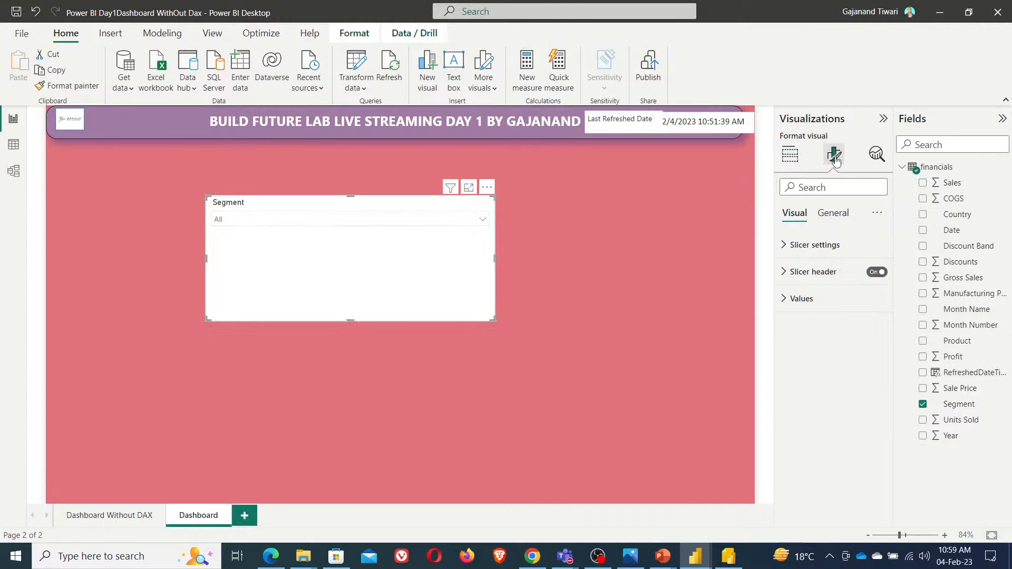
{"action": "left_click", "coordinate": [826, 247]}
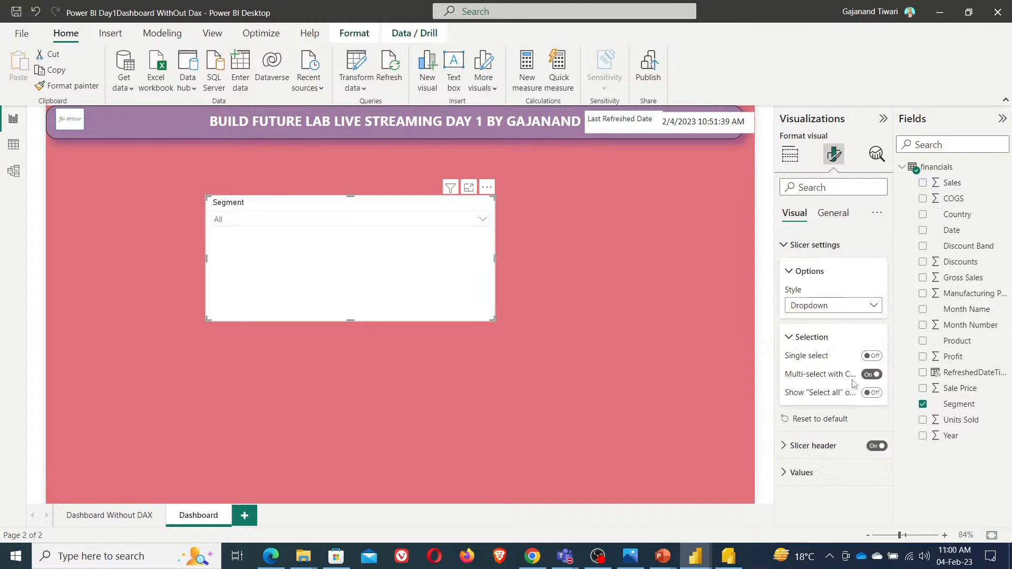
{"action": "left_click", "coordinate": [867, 357]}
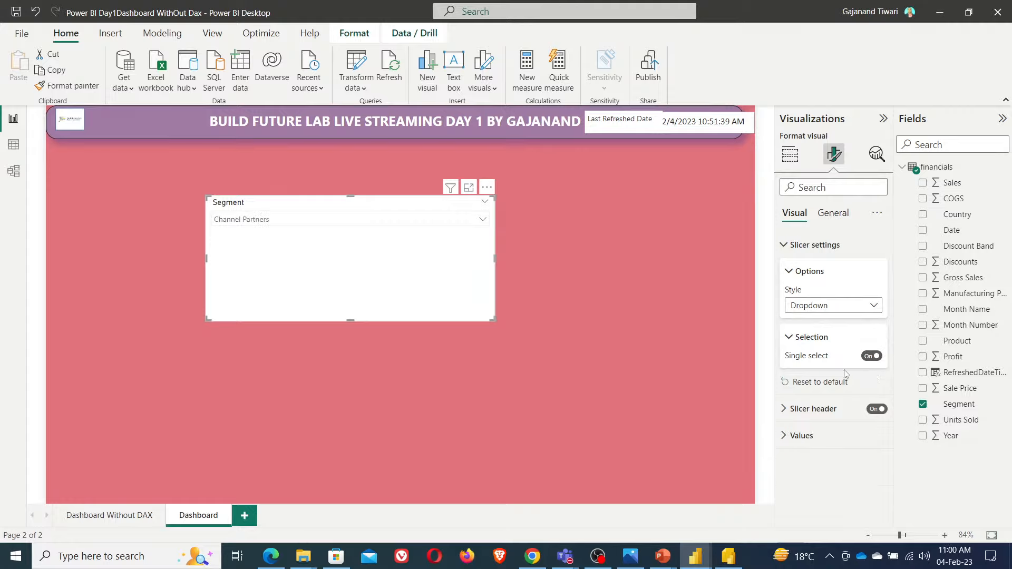
- Try Enterprise, Government and Midmarket one at a time in the Segment slicer, and turn off Single select with Midmarket chosen
{"action": "left_click", "coordinate": [484, 220]}
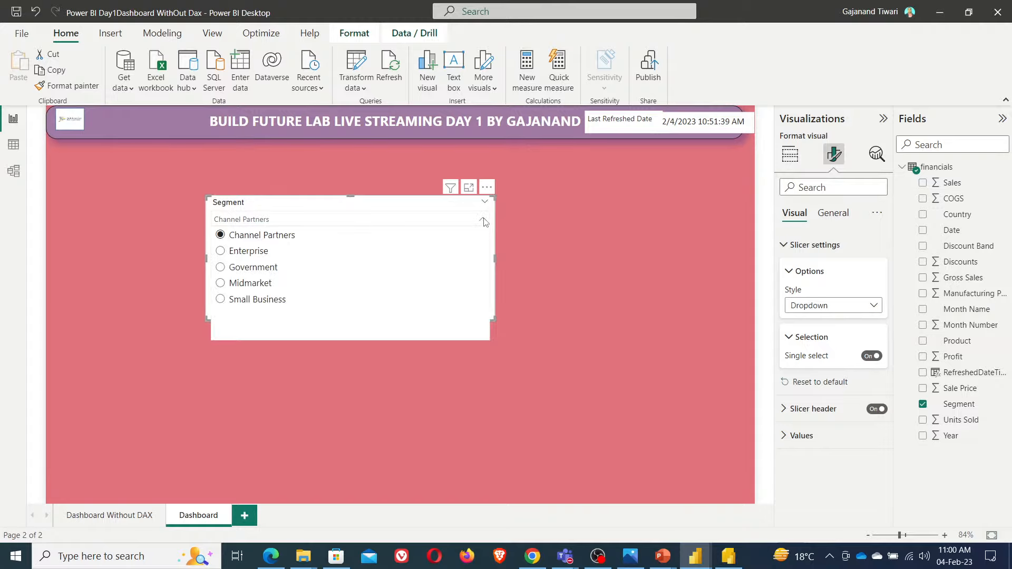
{"action": "left_click", "coordinate": [222, 255]}
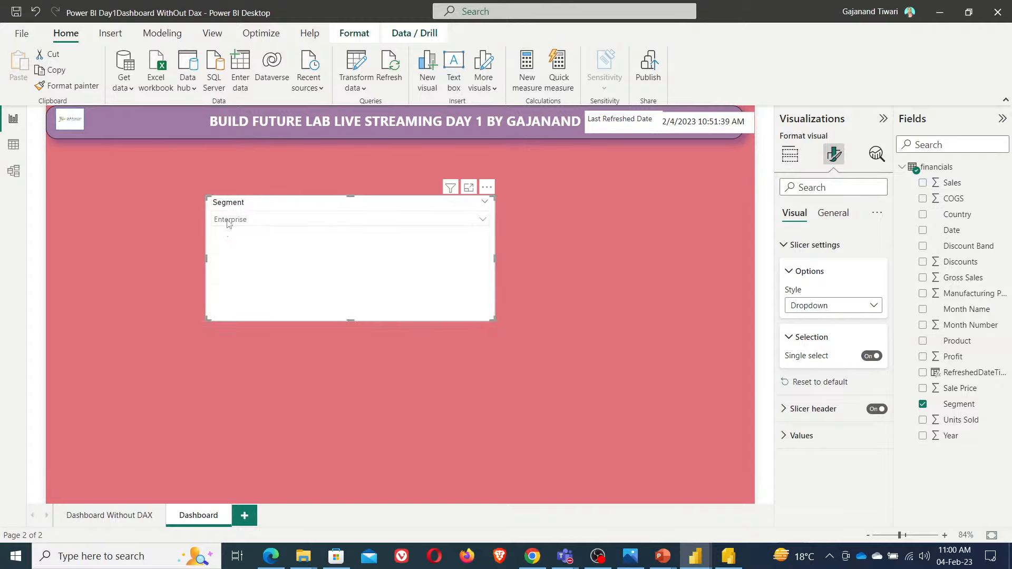
{"action": "left_click", "coordinate": [227, 222]}
{"action": "left_click", "coordinate": [220, 268]}
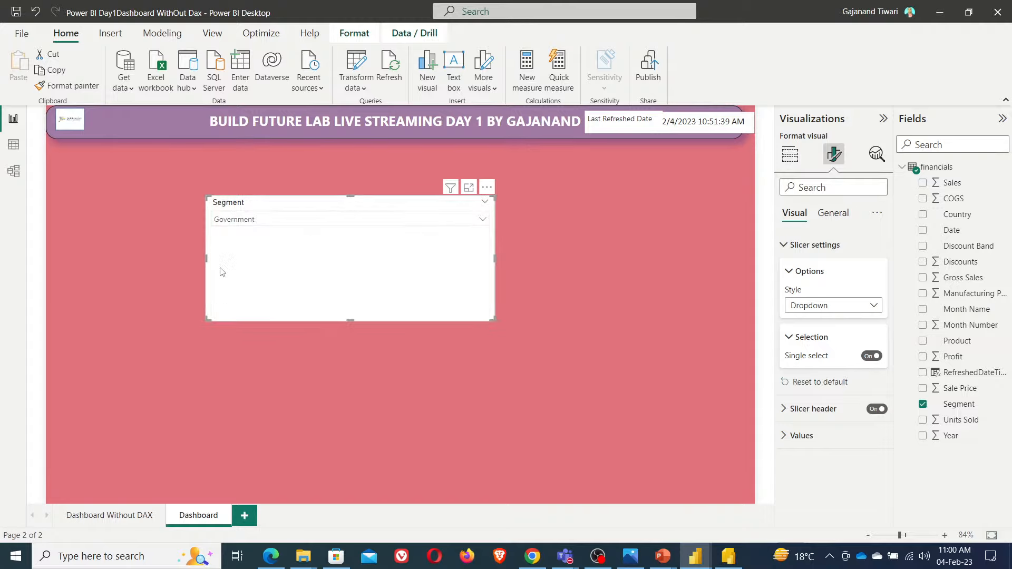
{"action": "left_click", "coordinate": [257, 220]}
{"action": "left_click", "coordinate": [221, 284]}
{"action": "left_click", "coordinate": [870, 356]}
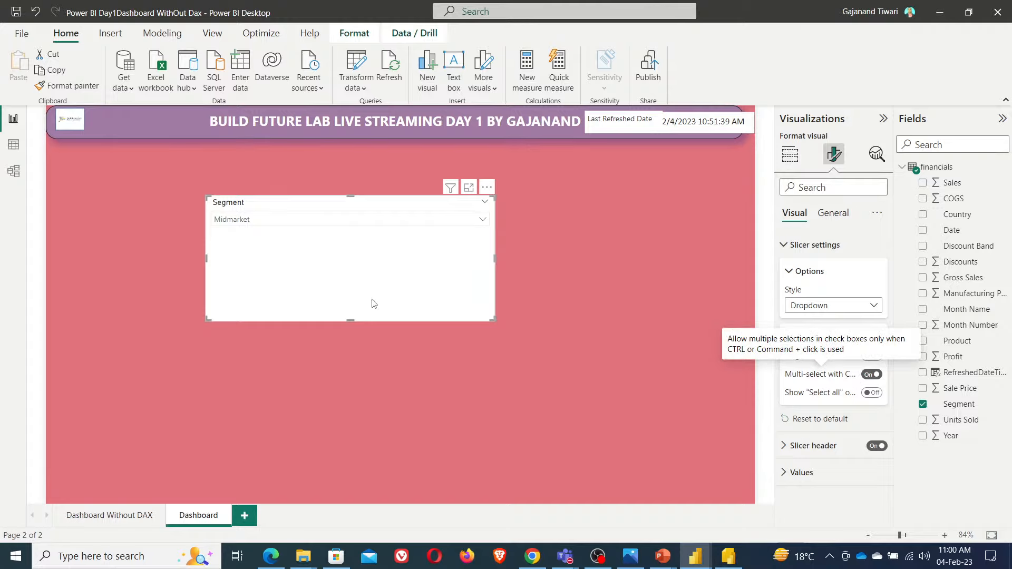
- Try combined picks of Government, Enterprise, Midmarket and Small Business in the Segment slicer, and leave every segment unchecked
{"action": "left_click", "coordinate": [346, 220]}
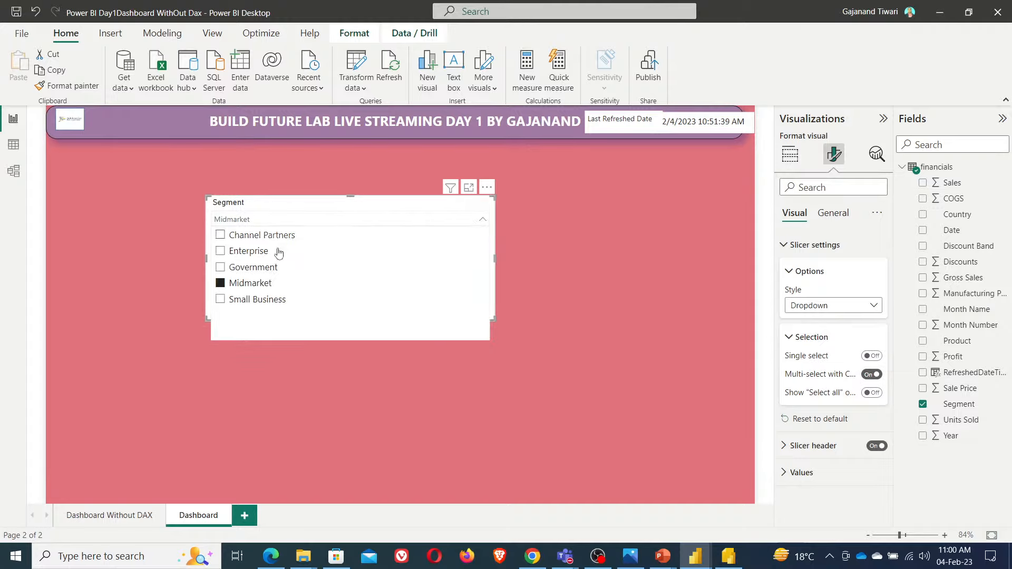
{"action": "left_click", "coordinate": [221, 283]}
{"action": "left_click", "coordinate": [220, 267]}
{"action": "left_click", "coordinate": [221, 251]}
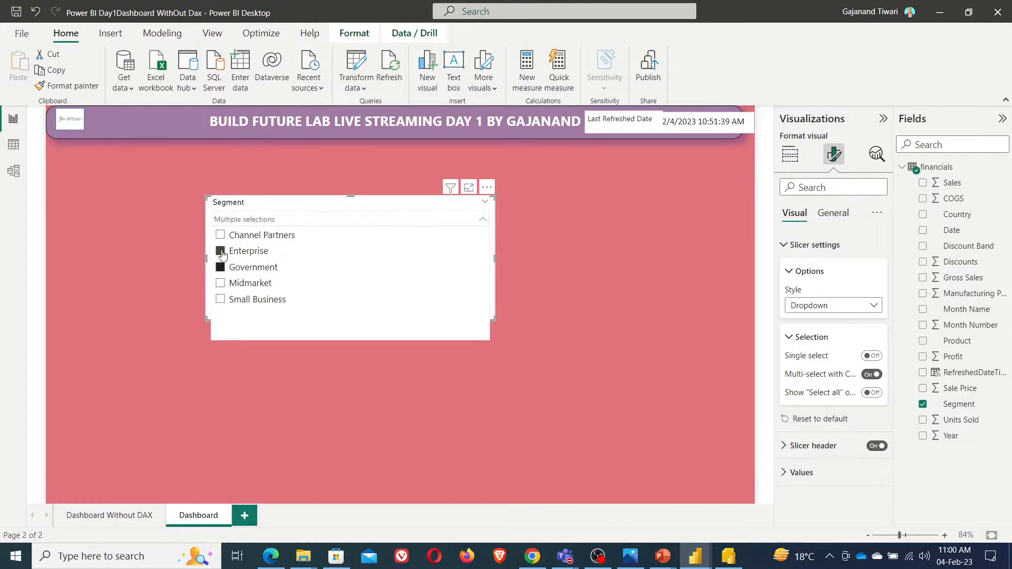
{"action": "left_click", "coordinate": [221, 284]}
{"action": "left_click", "coordinate": [220, 303], "text": "ctrl"}
{"action": "left_click", "coordinate": [221, 303]}
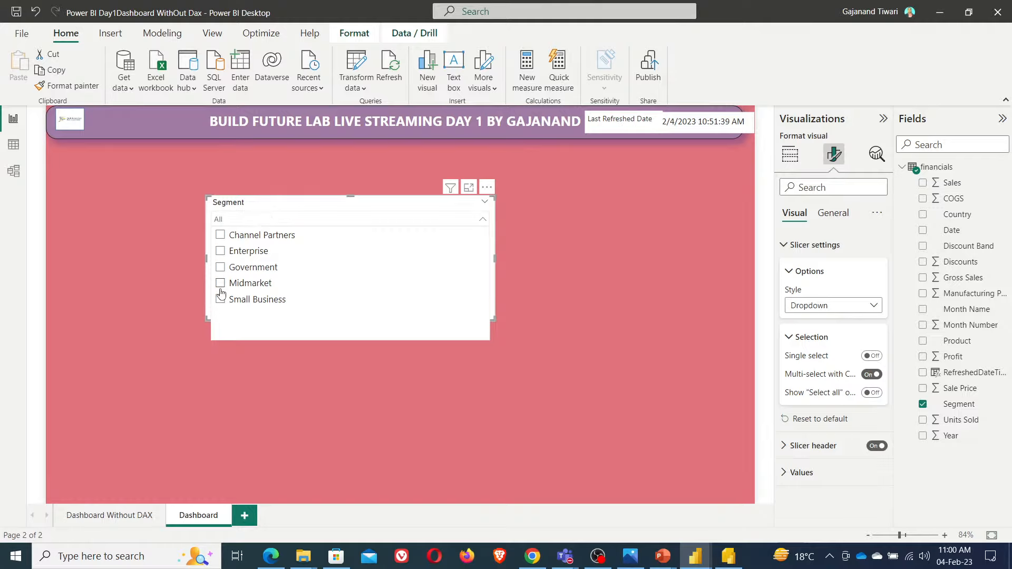
- Turn off Multi-select with CTRL and turn on the "Select all" option for the Segment slicer, and preview its dropdown list
{"action": "left_click", "coordinate": [551, 345]}
{"action": "left_click", "coordinate": [271, 283]}
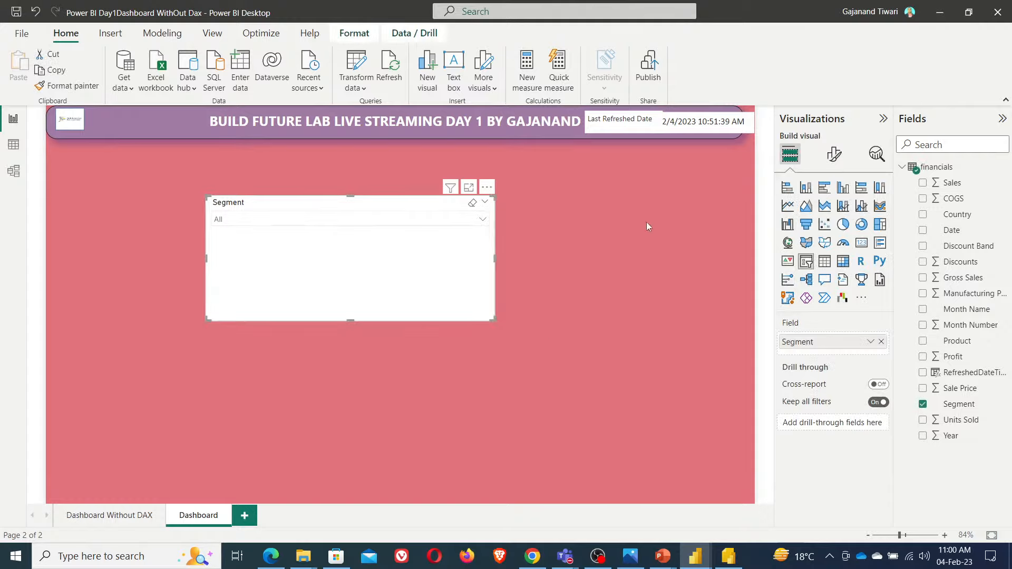
{"action": "left_click", "coordinate": [834, 154]}
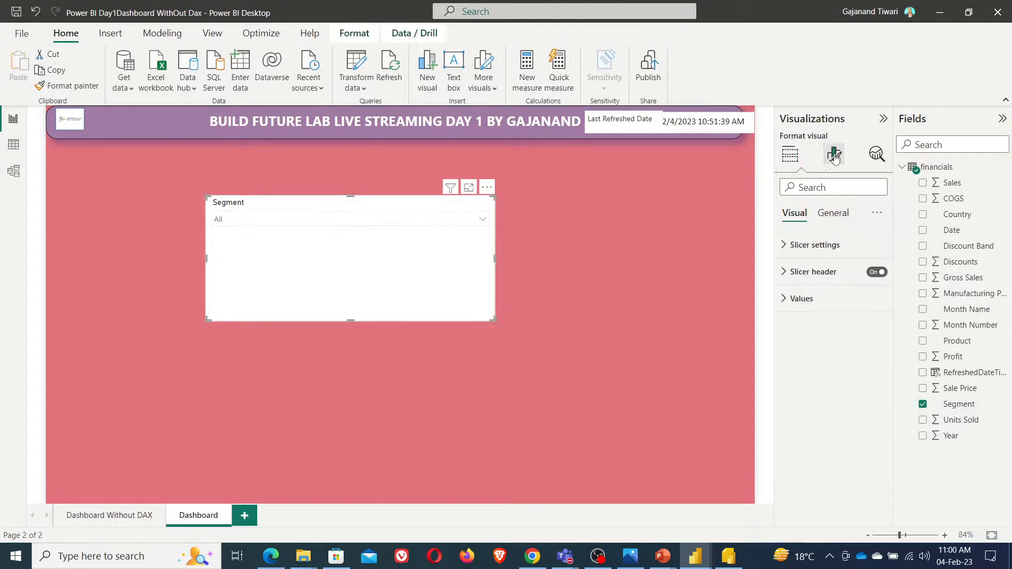
{"action": "left_click", "coordinate": [815, 245]}
{"action": "left_click", "coordinate": [869, 375]}
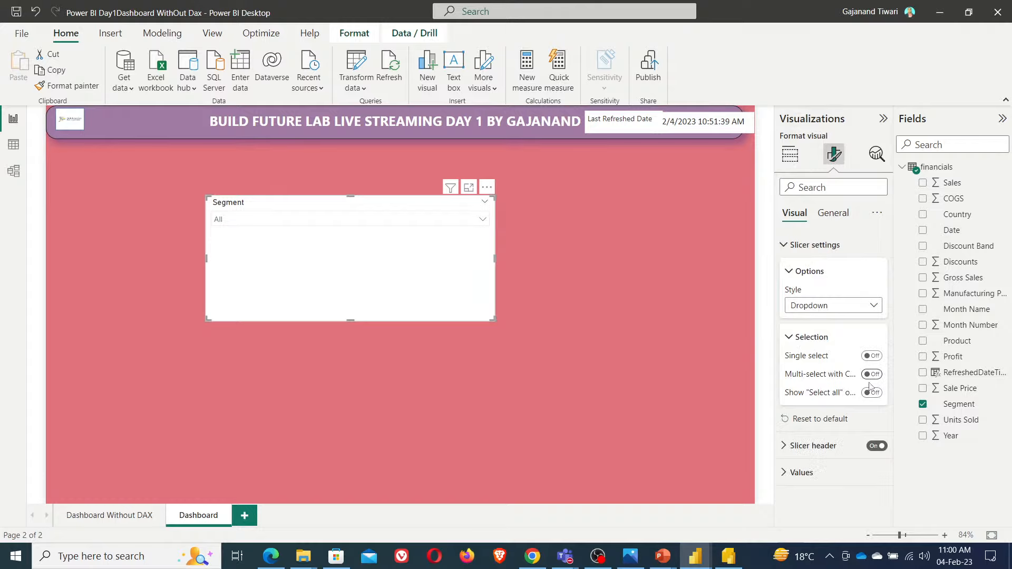
{"action": "left_click", "coordinate": [873, 394]}
{"action": "left_click", "coordinate": [483, 221]}
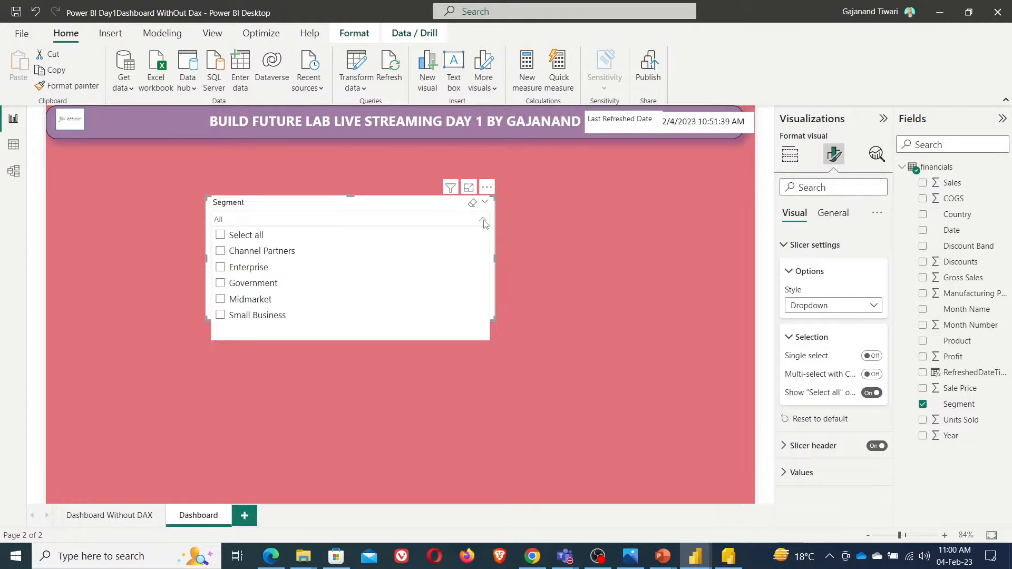
{"action": "left_click", "coordinate": [337, 208]}
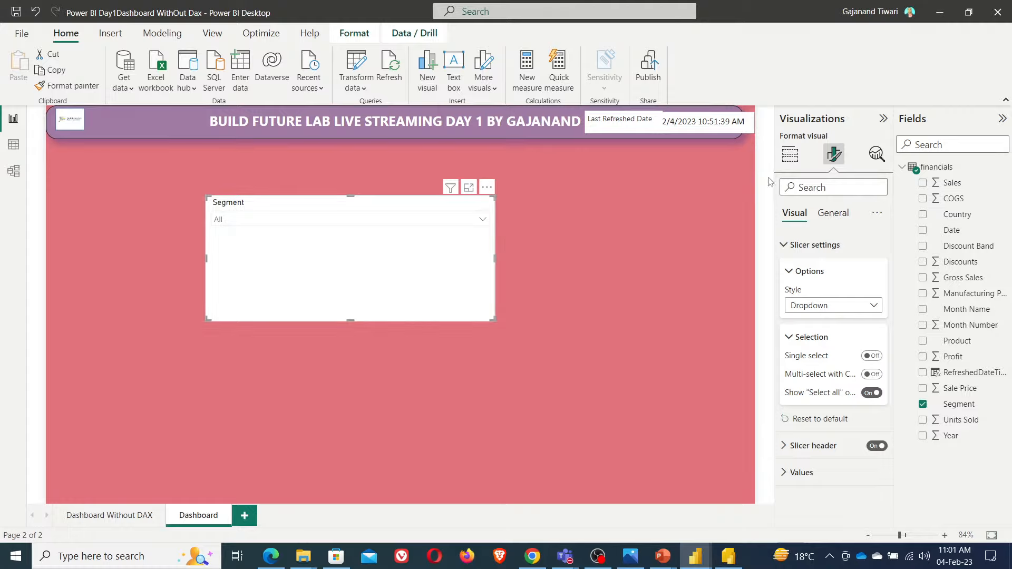
- Rename the slicer's Segment field to Category for this visual
{"action": "left_click", "coordinate": [790, 155]}
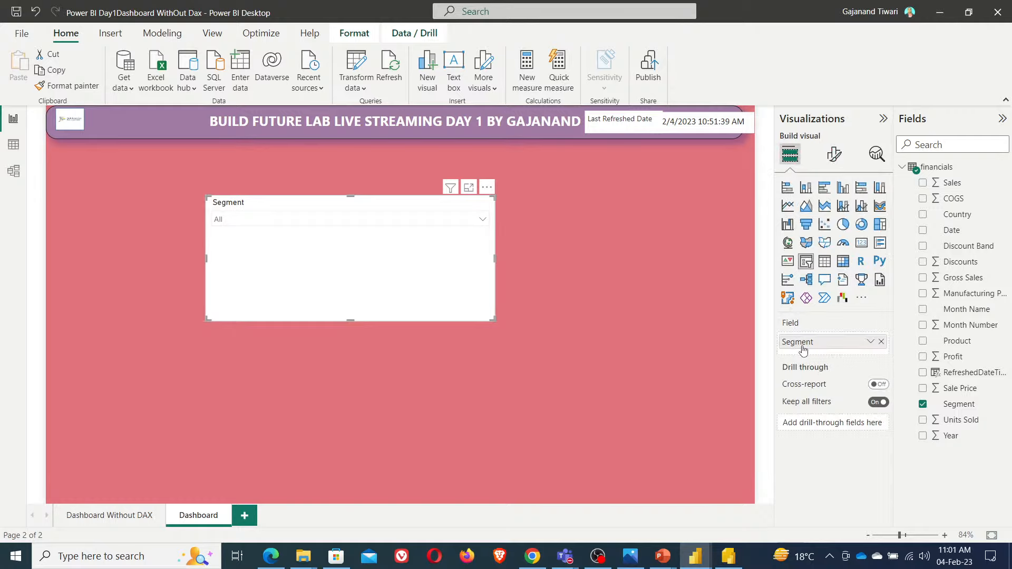
{"action": "double_click", "coordinate": [801, 342]}
{"action": "type", "text": "Category"}
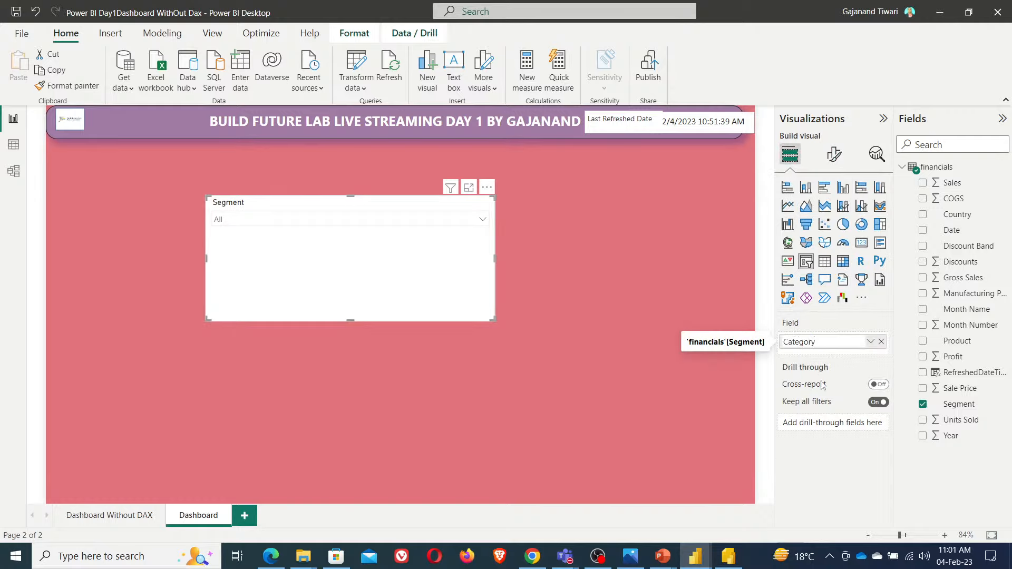
{"action": "key", "text": "Return"}
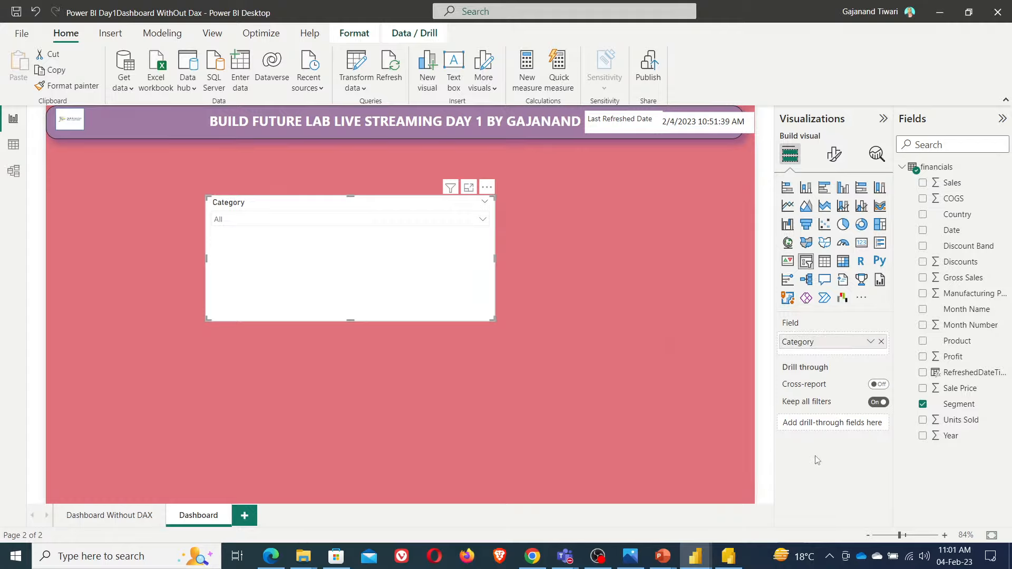
- Remove the renamed Category field from the slicer and add the Segment field again
{"action": "double_click", "coordinate": [816, 342]}
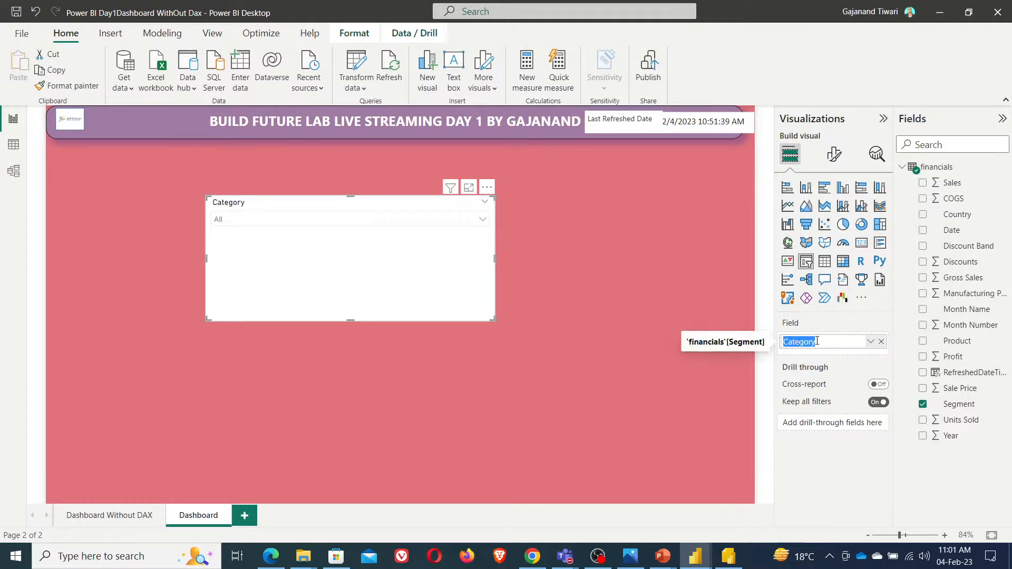
{"action": "left_click", "coordinate": [880, 342]}
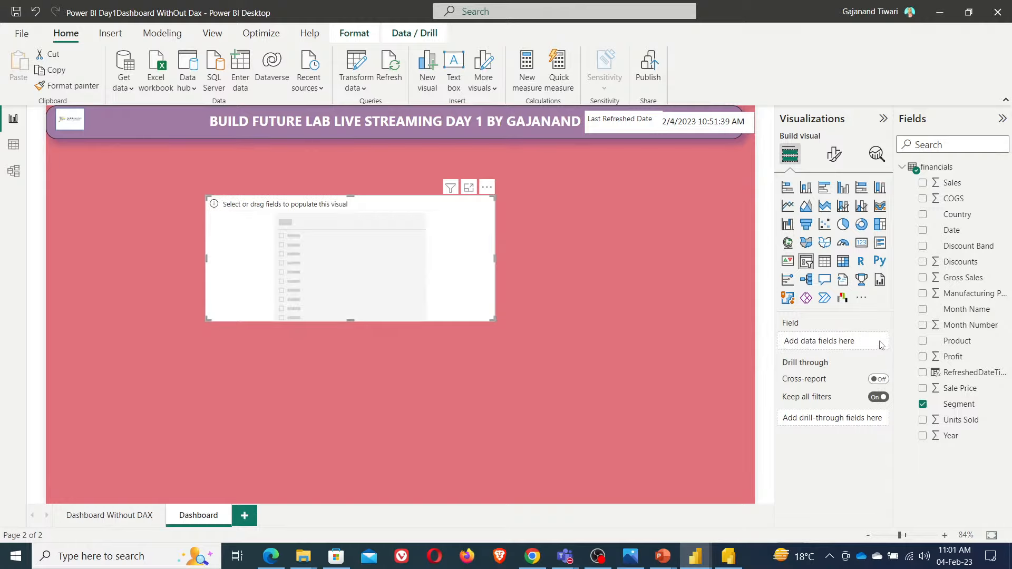
{"action": "left_click", "coordinate": [924, 404]}
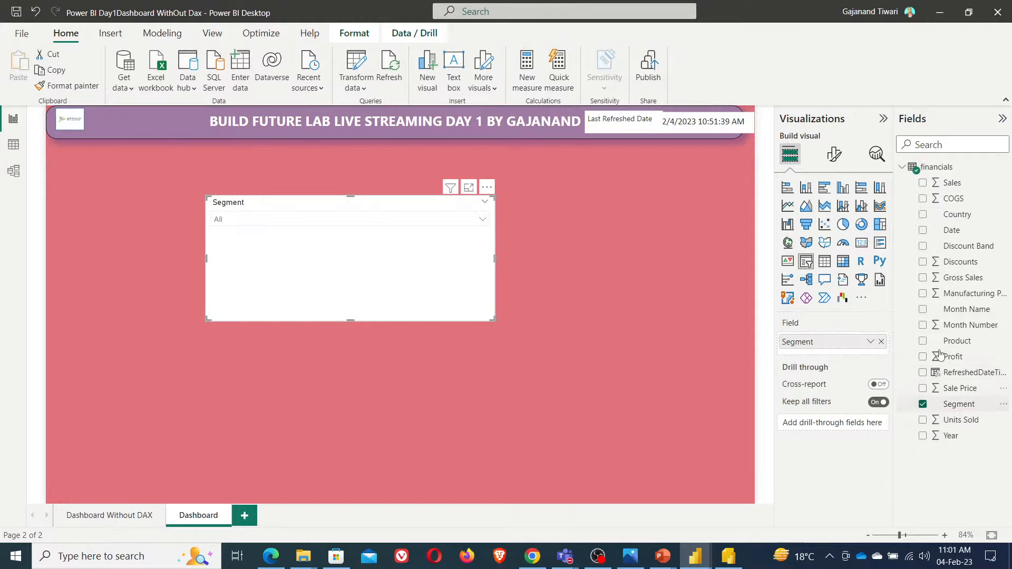
- Set the slicer header's title text to Category
{"action": "left_click", "coordinate": [835, 157]}
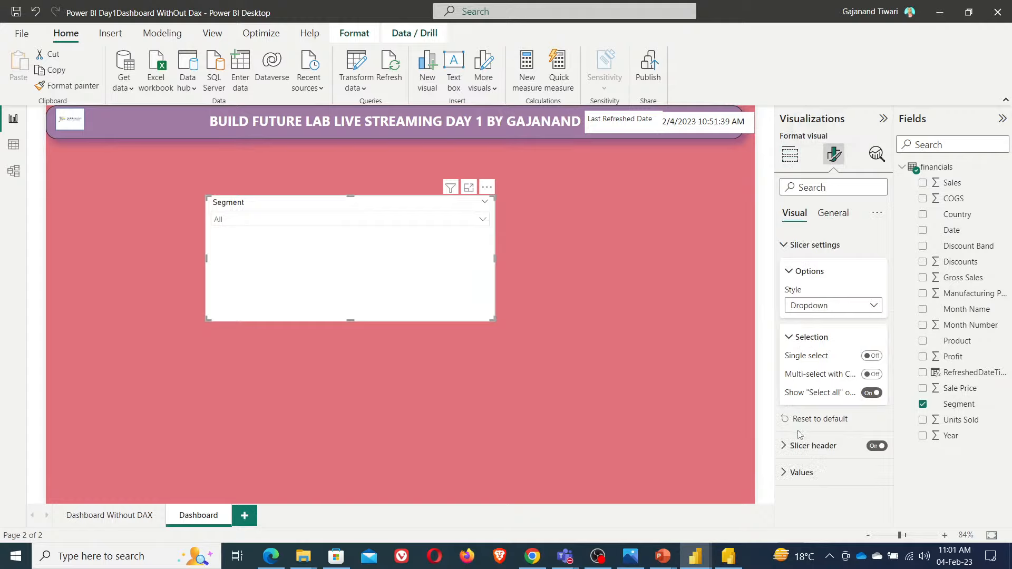
{"action": "left_click", "coordinate": [813, 446]}
{"action": "scroll", "coordinate": [829, 316], "scroll_direction": "down", "scroll_amount": 4}
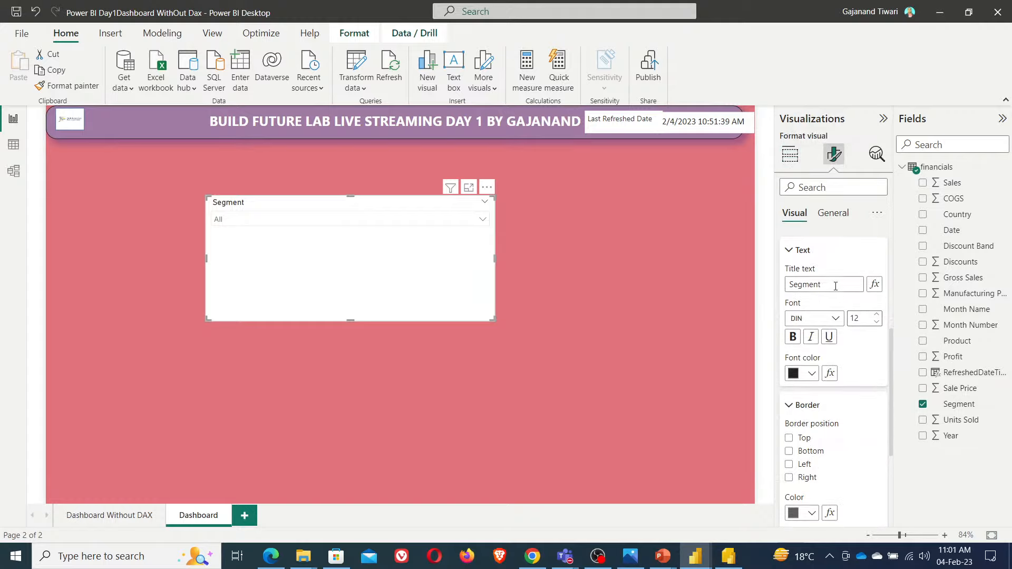
{"action": "double_click", "coordinate": [820, 285]}
{"action": "type", "text": "Category"}
- Turn off the slicer header
{"action": "scroll", "coordinate": [803, 369], "scroll_direction": "up", "scroll_amount": 5}
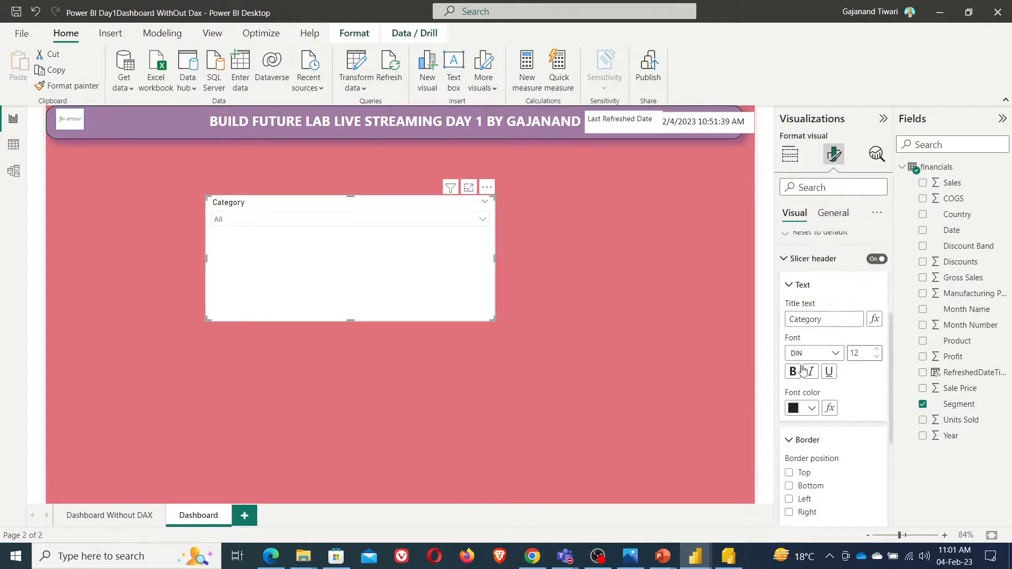
{"action": "left_click", "coordinate": [875, 357]}
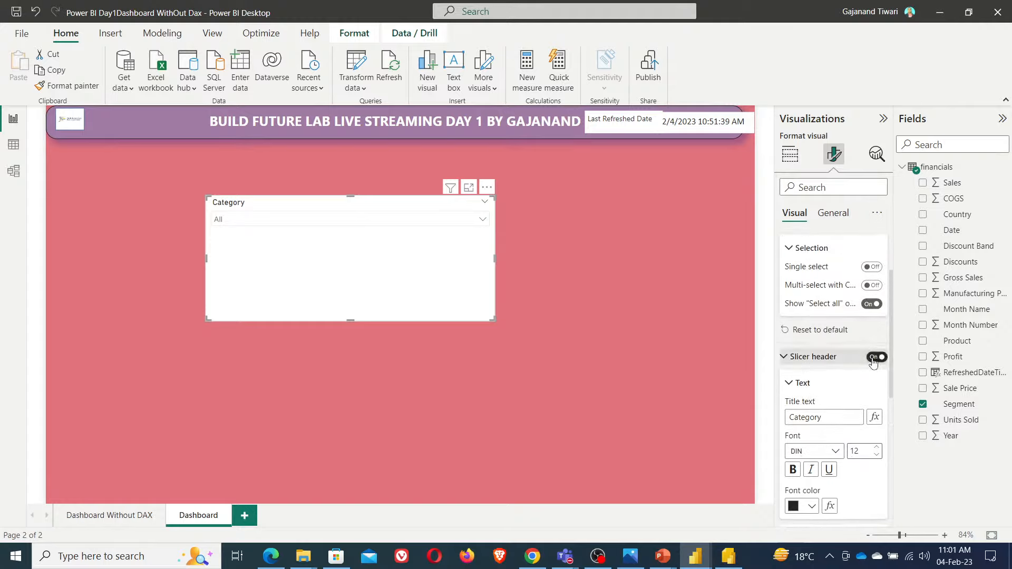
{"action": "scroll", "coordinate": [838, 274], "scroll_direction": "up", "scroll_amount": 3}
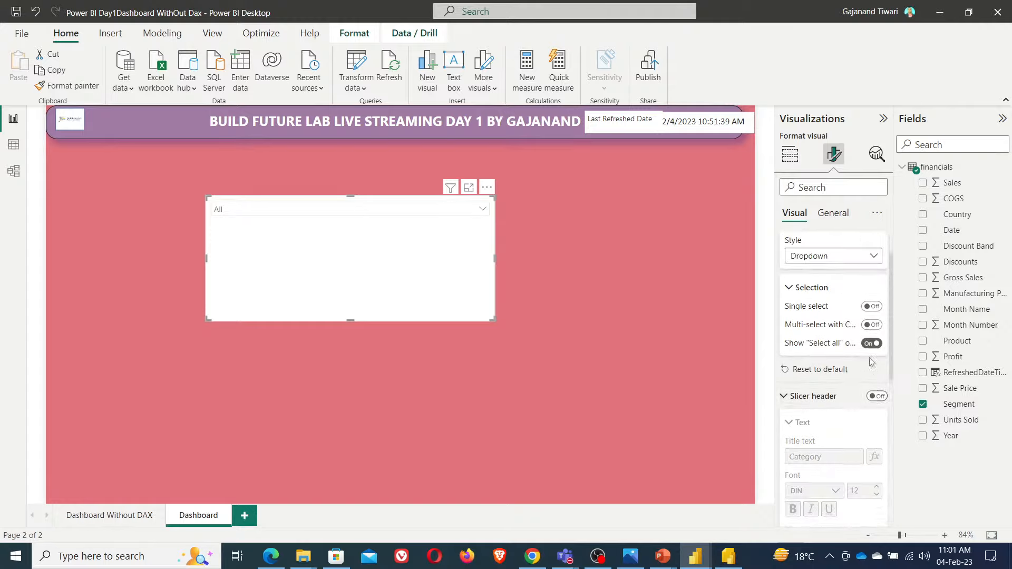
- Turn on the slicer's general title and set its text to Category
{"action": "left_click", "coordinate": [838, 213]}
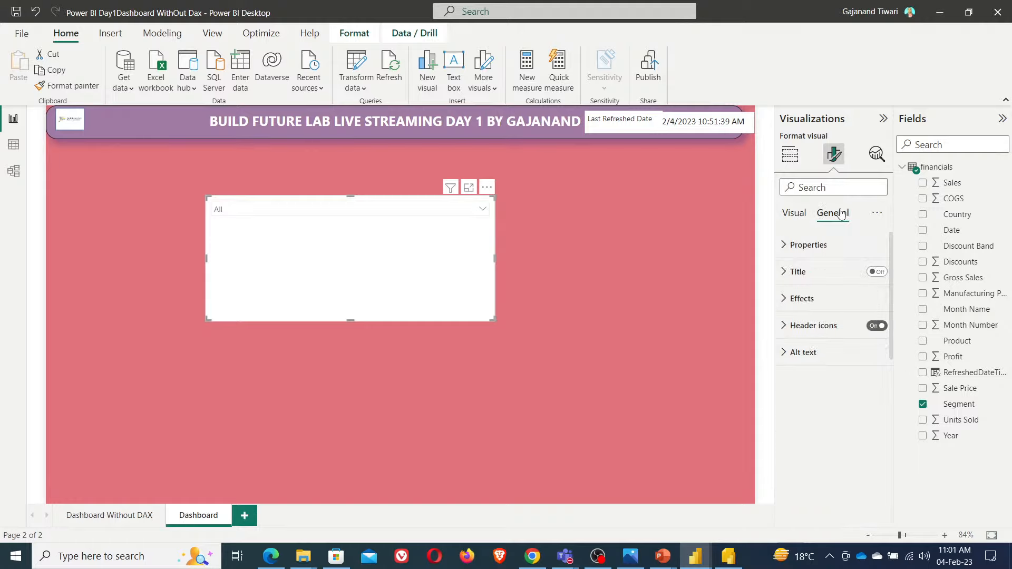
{"action": "left_click", "coordinate": [878, 273]}
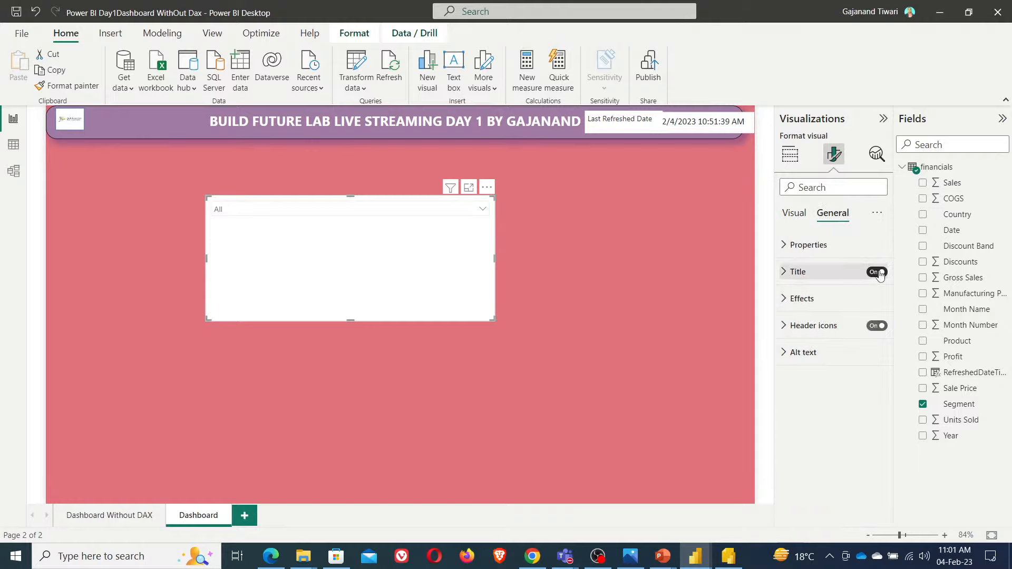
{"action": "left_click", "coordinate": [784, 271]}
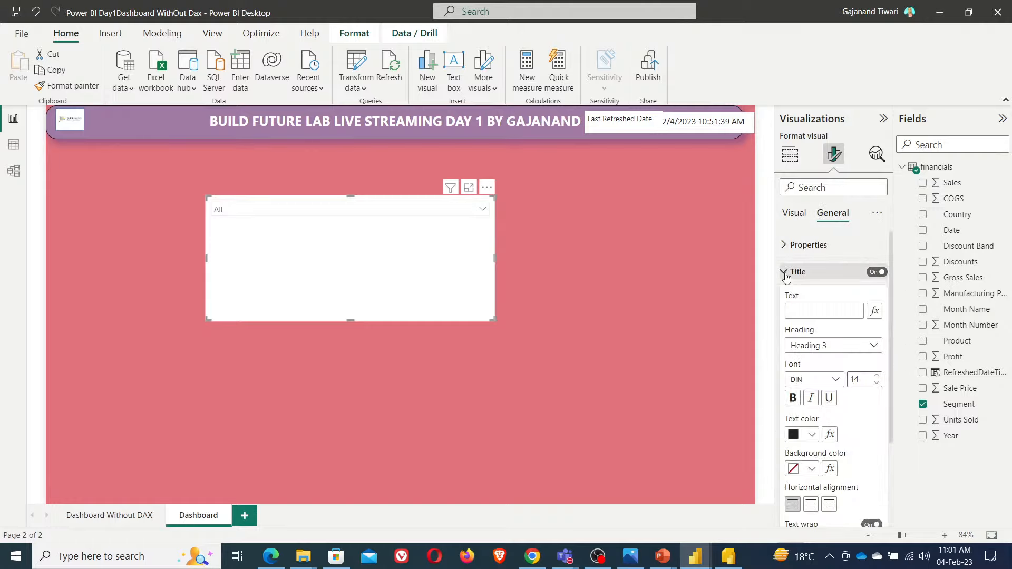
{"action": "left_click", "coordinate": [808, 311]}
{"action": "type", "text": "Category"}
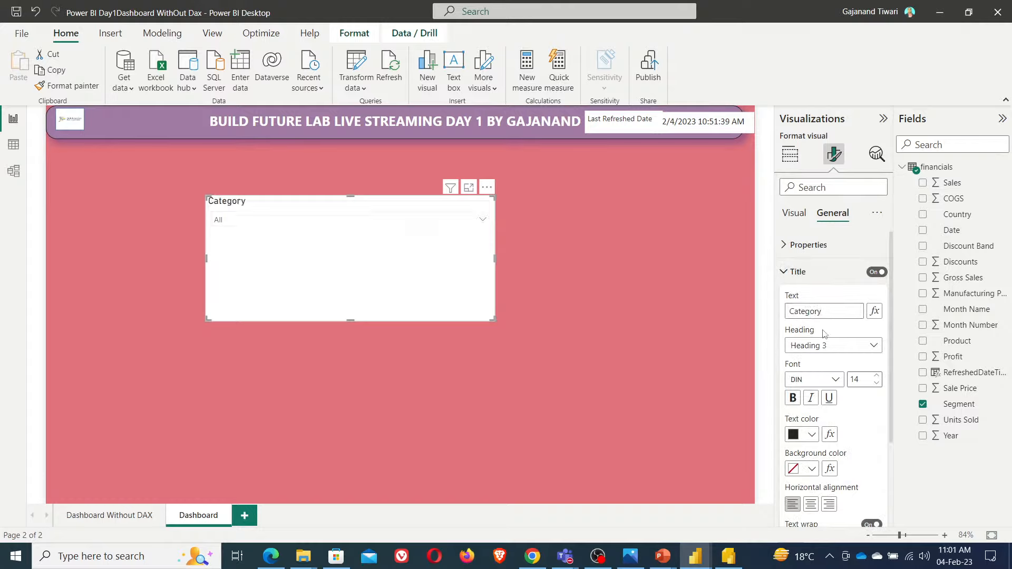
- Set the slicer title's font to Calibri at size 15
{"action": "left_click", "coordinate": [830, 380]}
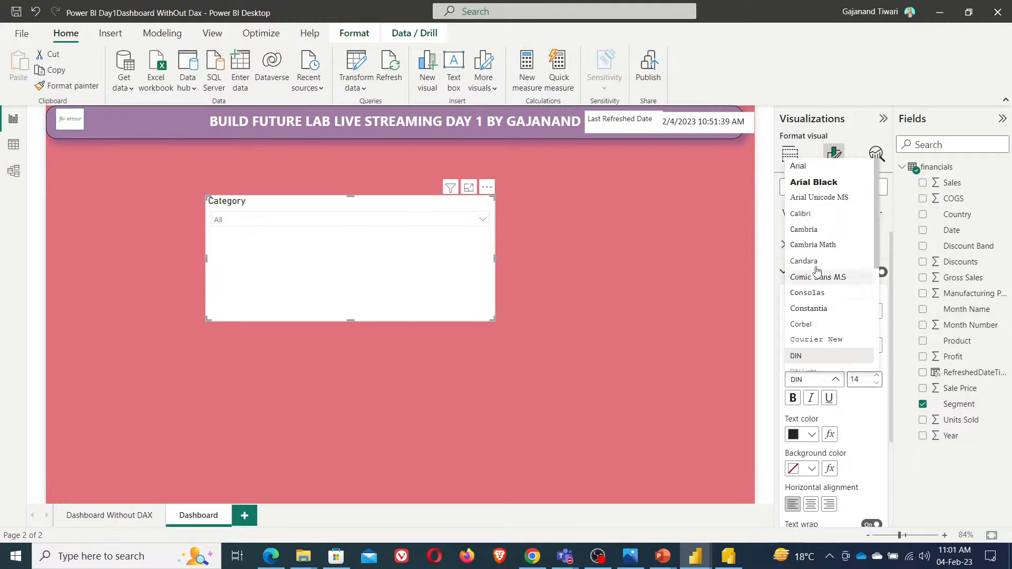
{"action": "left_click", "coordinate": [798, 216]}
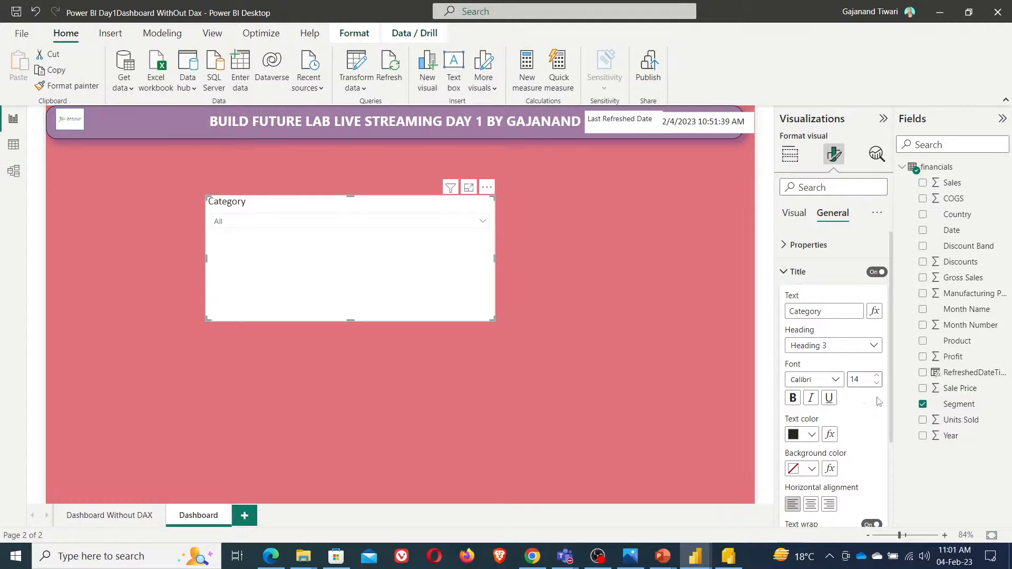
{"action": "left_click", "coordinate": [877, 375]}
- Try red for the slicer title's text, and settle on white text with a red title background
{"action": "scroll", "coordinate": [870, 424], "scroll_direction": "down", "scroll_amount": 3}
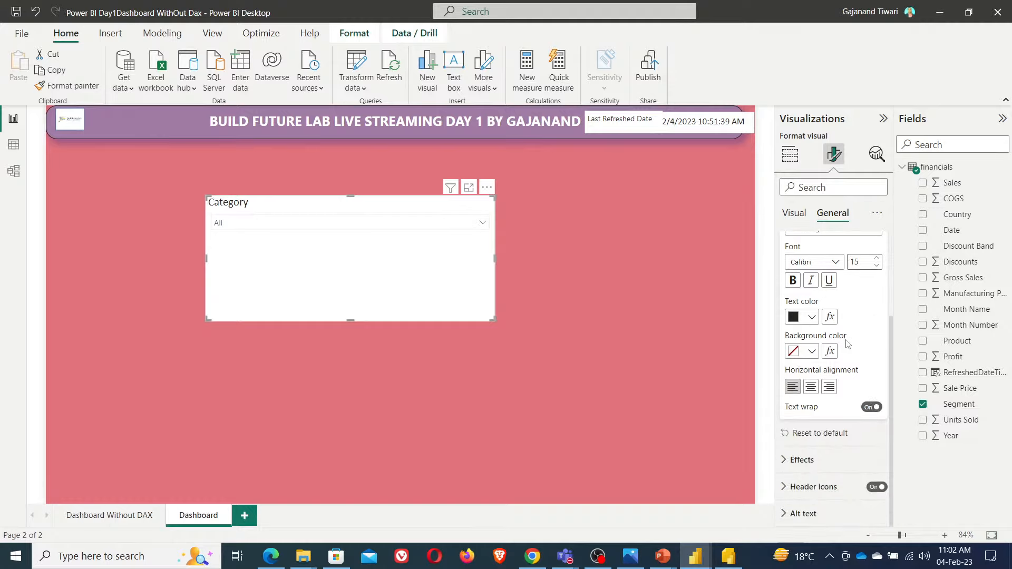
{"action": "left_click", "coordinate": [812, 361]}
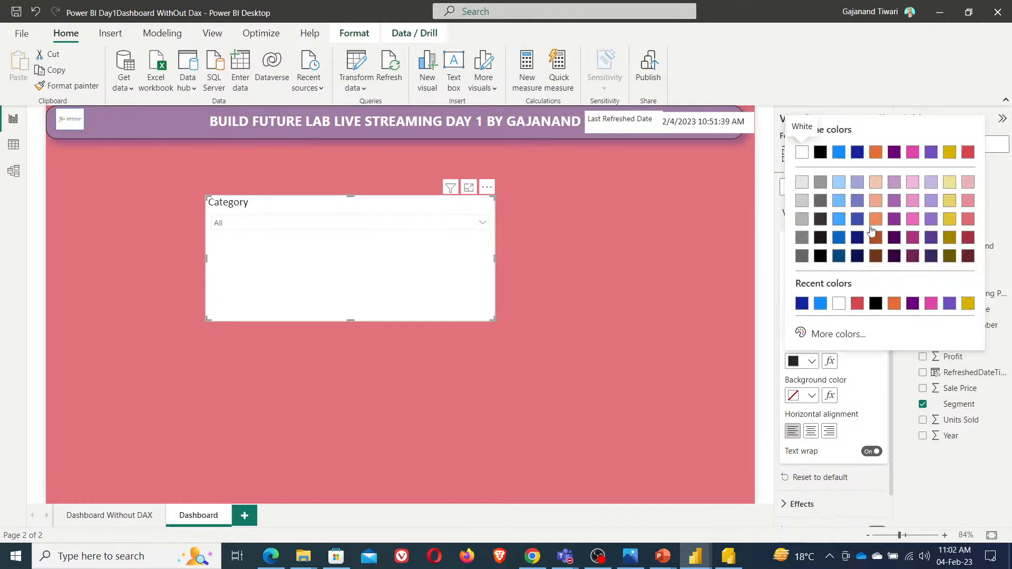
{"action": "left_click", "coordinate": [856, 305]}
{"action": "left_click", "coordinate": [811, 361]}
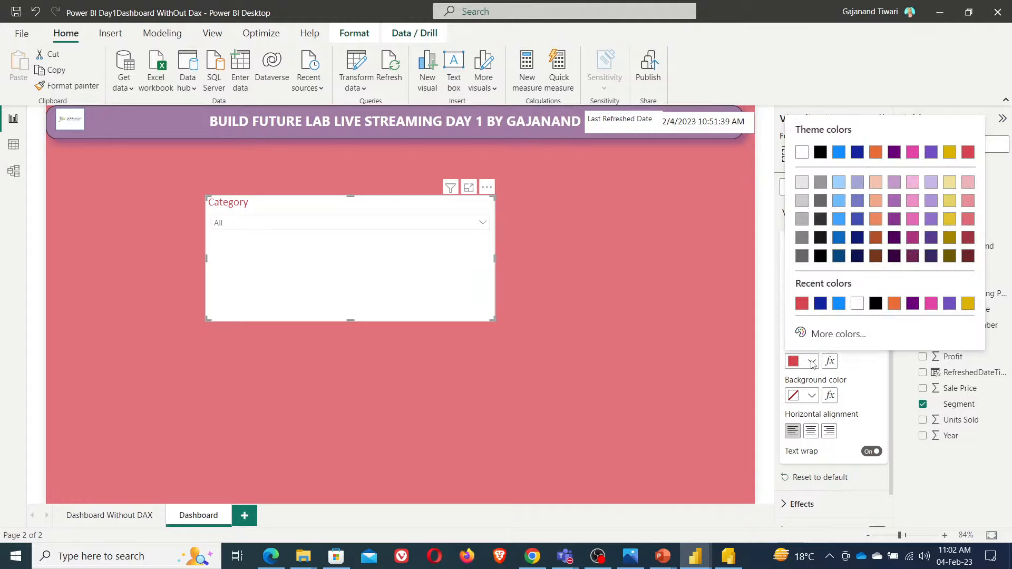
{"action": "left_click", "coordinate": [802, 159]}
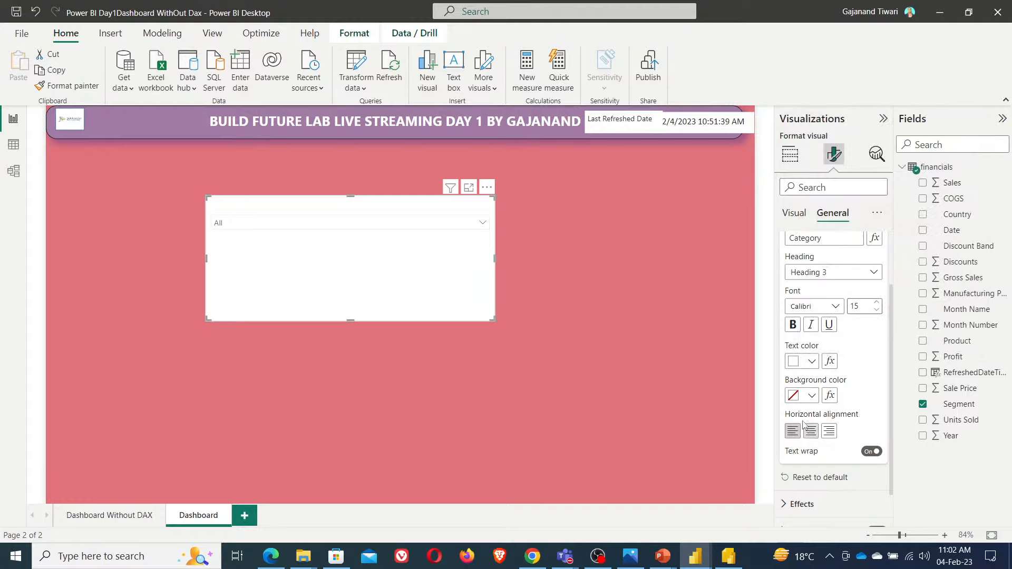
{"action": "left_click", "coordinate": [812, 396]}
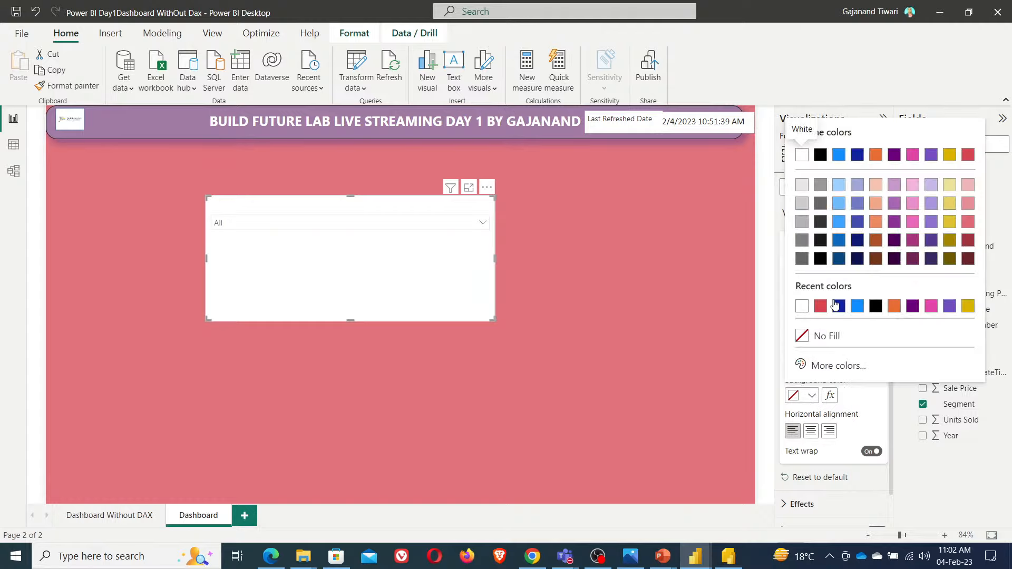
{"action": "left_click", "coordinate": [822, 308]}
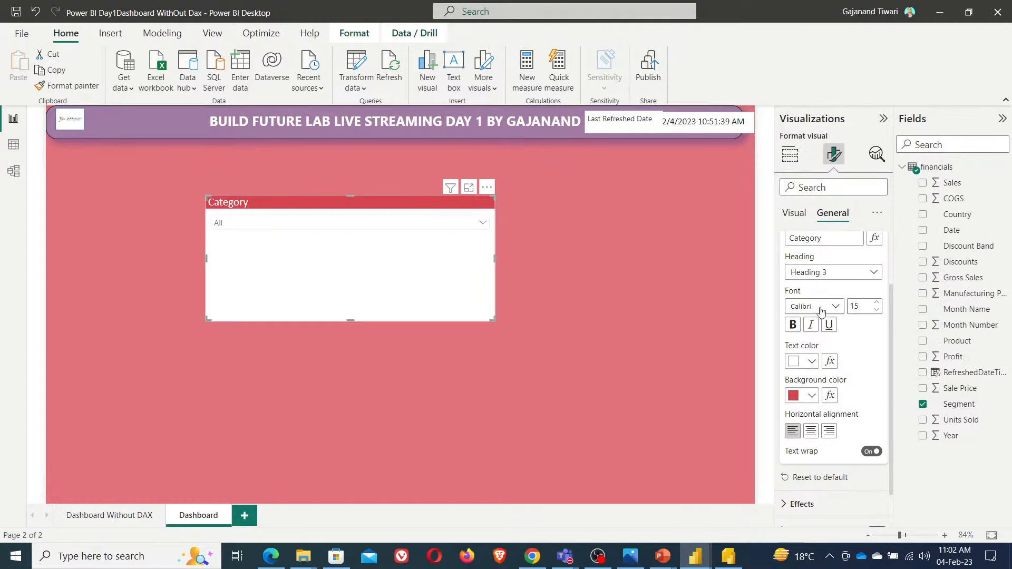
- Try center and right alignment for the Category title, and return it to left alignment
{"action": "left_click", "coordinate": [811, 431]}
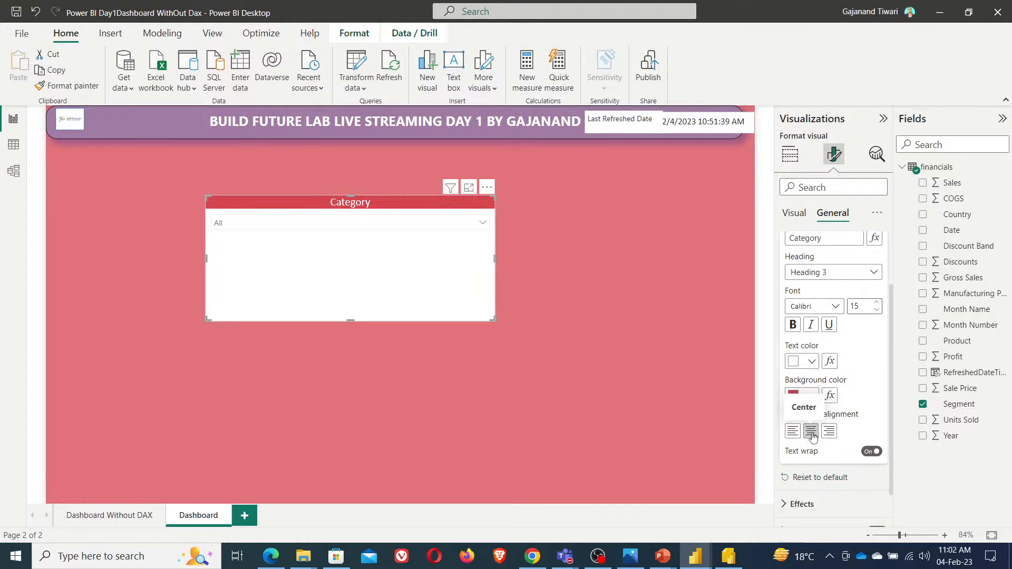
{"action": "left_click", "coordinate": [831, 434]}
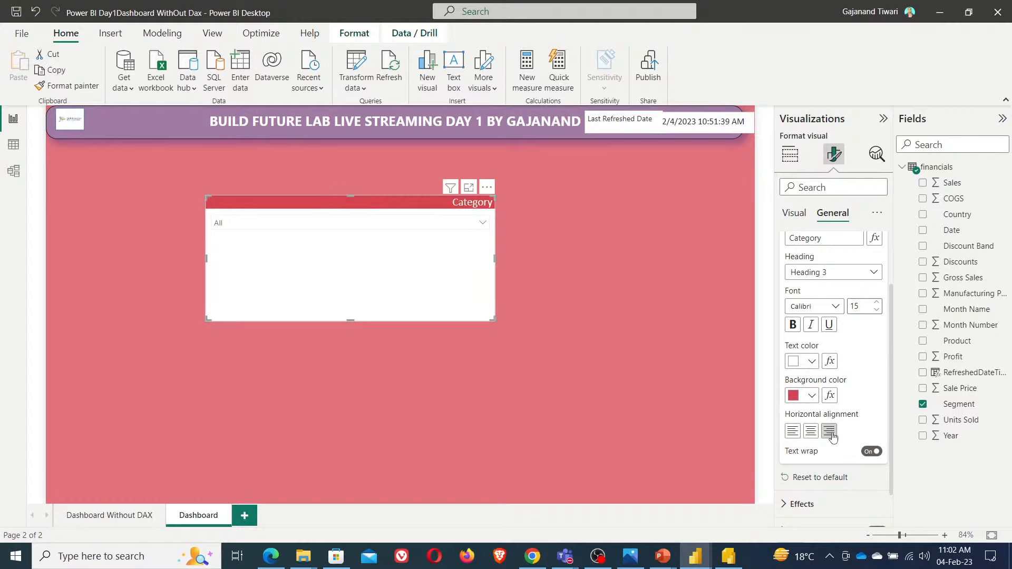
{"action": "left_click", "coordinate": [793, 432]}
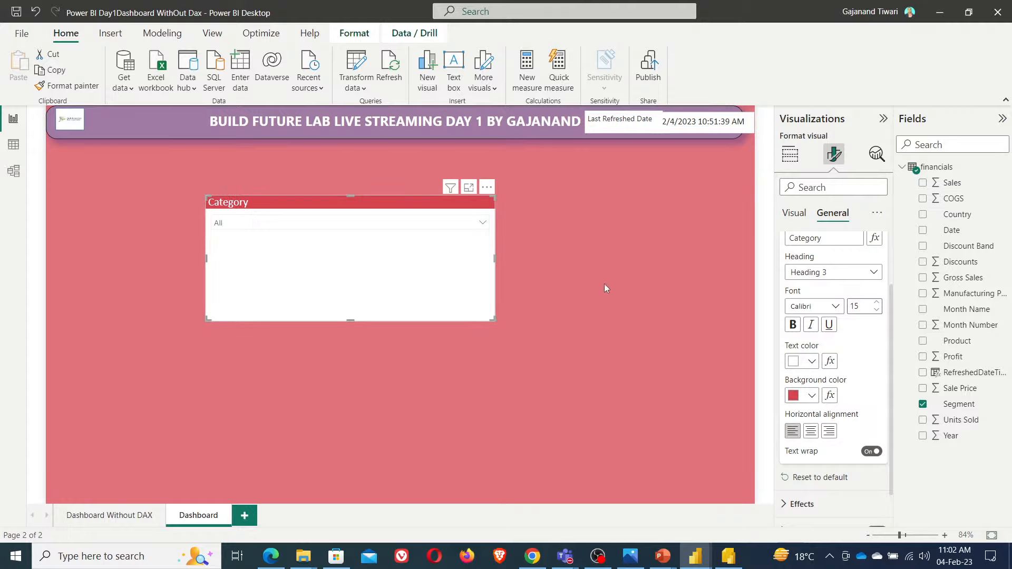
- Expand the slicer's Effects settings and examine the background, visual border and shadow options
{"action": "scroll", "coordinate": [811, 464], "scroll_direction": "down", "scroll_amount": 1}
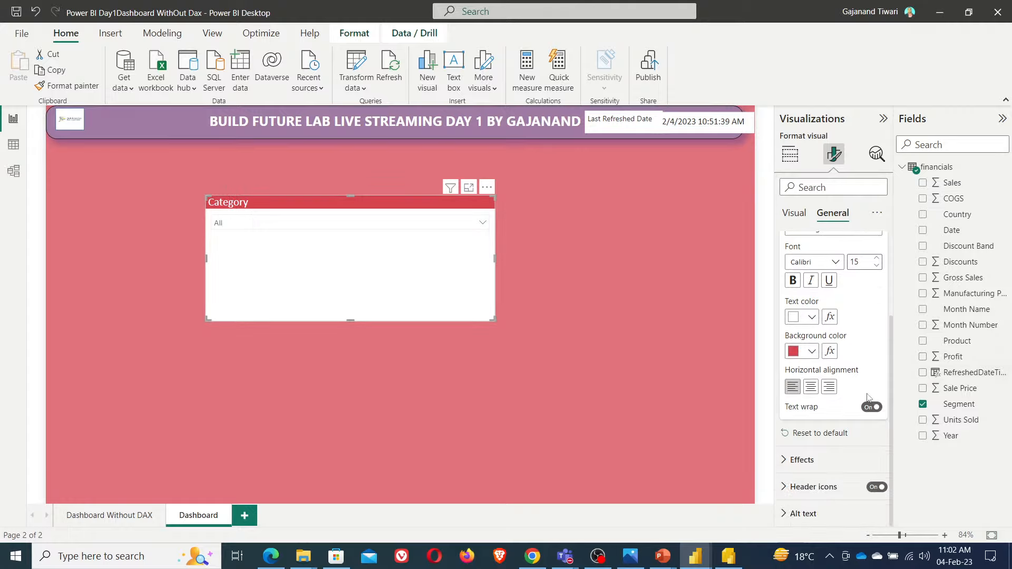
{"action": "left_click", "coordinate": [802, 460]}
{"action": "scroll", "coordinate": [831, 444], "scroll_direction": "down", "scroll_amount": 2}
{"action": "scroll", "coordinate": [831, 444], "scroll_direction": "up", "scroll_amount": 1}
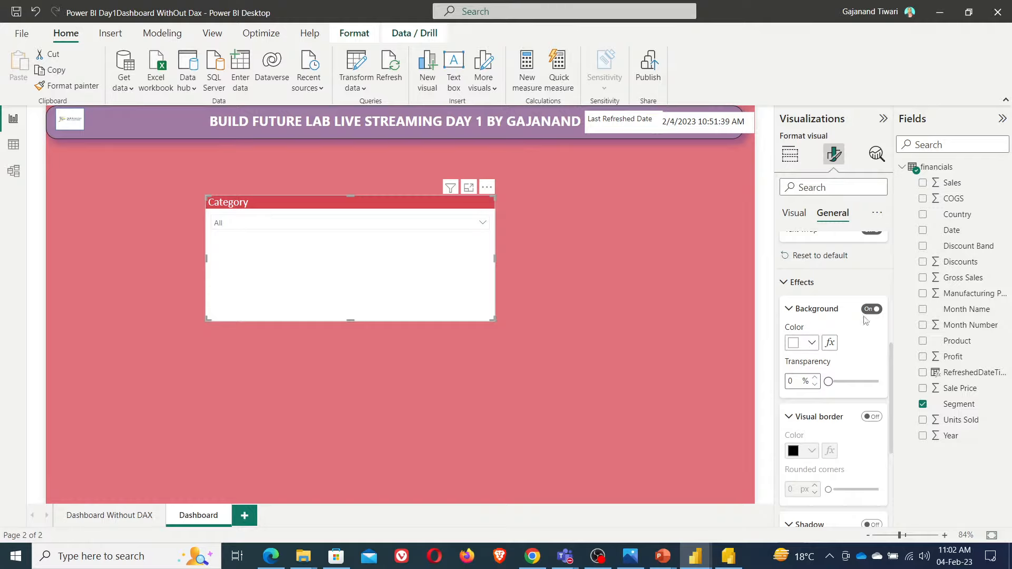
- Try a bright blue background on the Category slicer, and restore it to white
{"action": "left_click", "coordinate": [812, 346]}
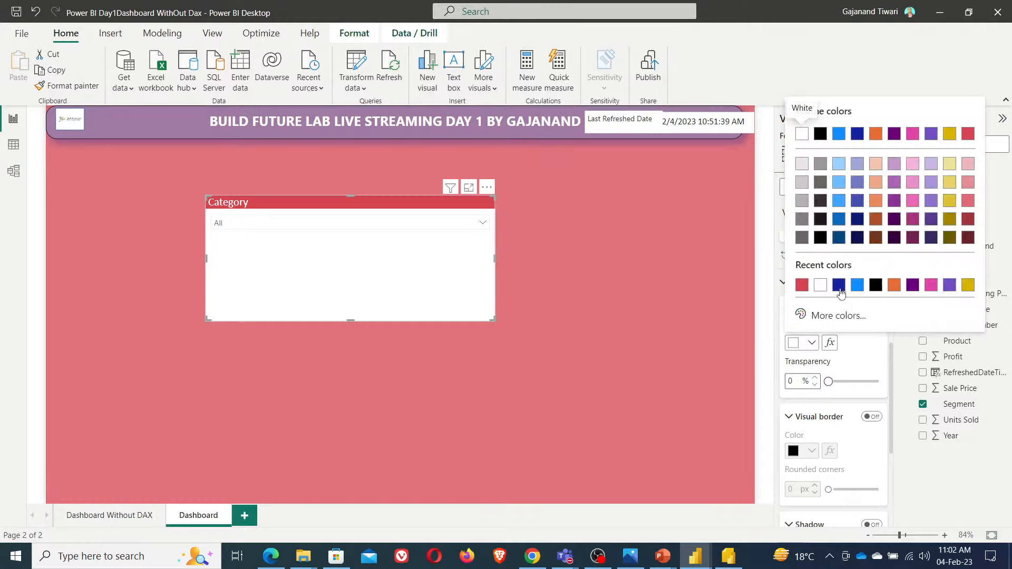
{"action": "left_click", "coordinate": [858, 287]}
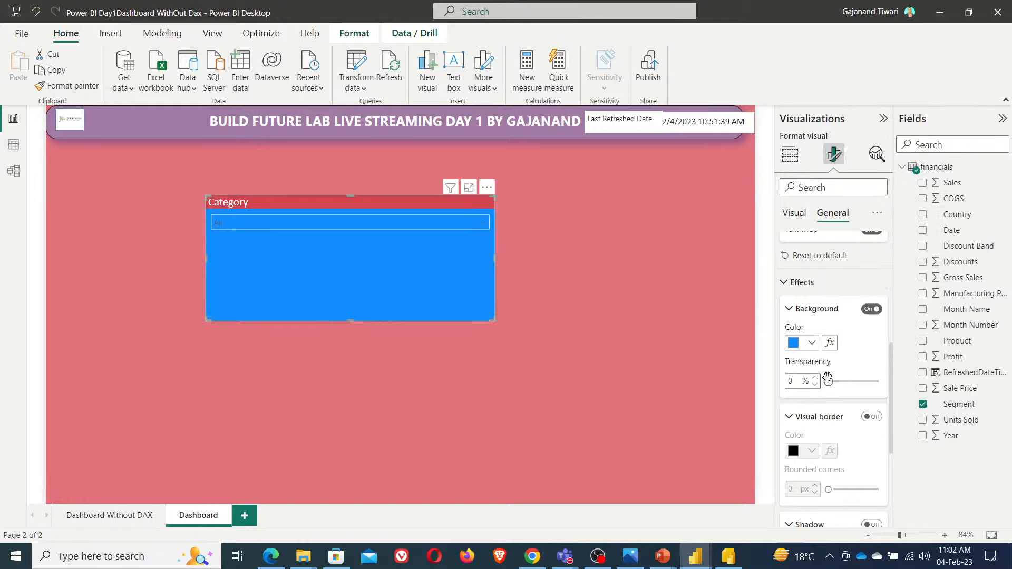
{"action": "mouse_move", "coordinate": [827, 379]}
{"action": "left_mouse_down"}
{"action": "mouse_move", "coordinate": [850, 381]}
{"action": "mouse_move", "coordinate": [826, 382]}
{"action": "left_mouse_up"}
{"action": "left_click", "coordinate": [812, 343]}
{"action": "left_click", "coordinate": [801, 135]}
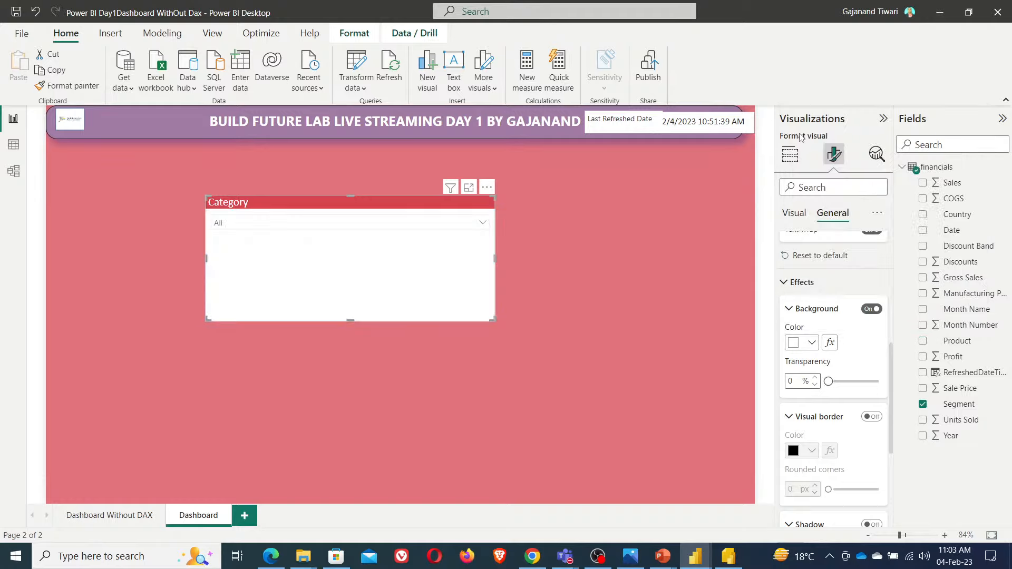
- Turn on the Category slicer's visual border with color #094780 and 20 px rounded corners
{"action": "scroll", "coordinate": [820, 454], "scroll_direction": "down", "scroll_amount": 2}
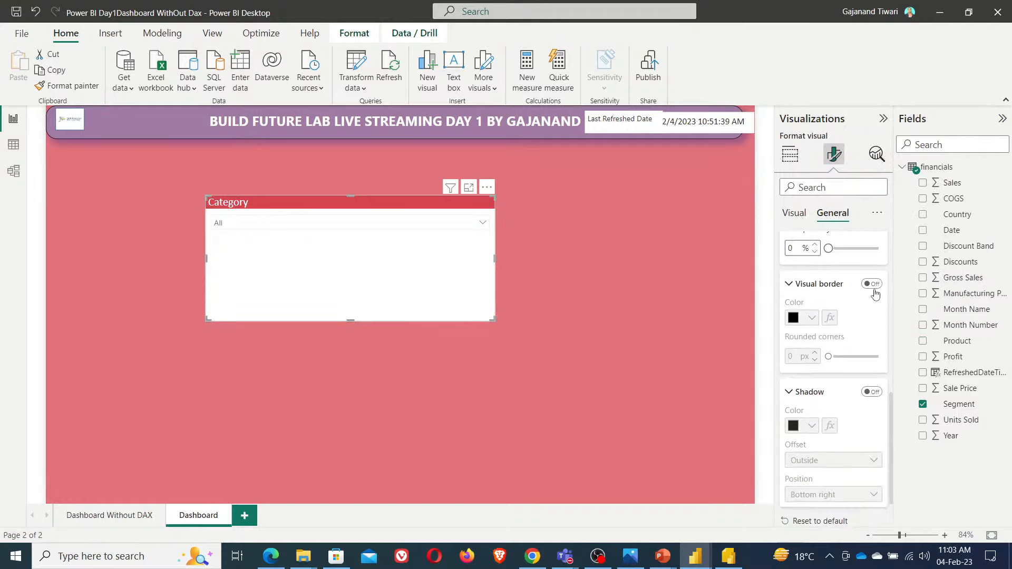
{"action": "left_click", "coordinate": [872, 284]}
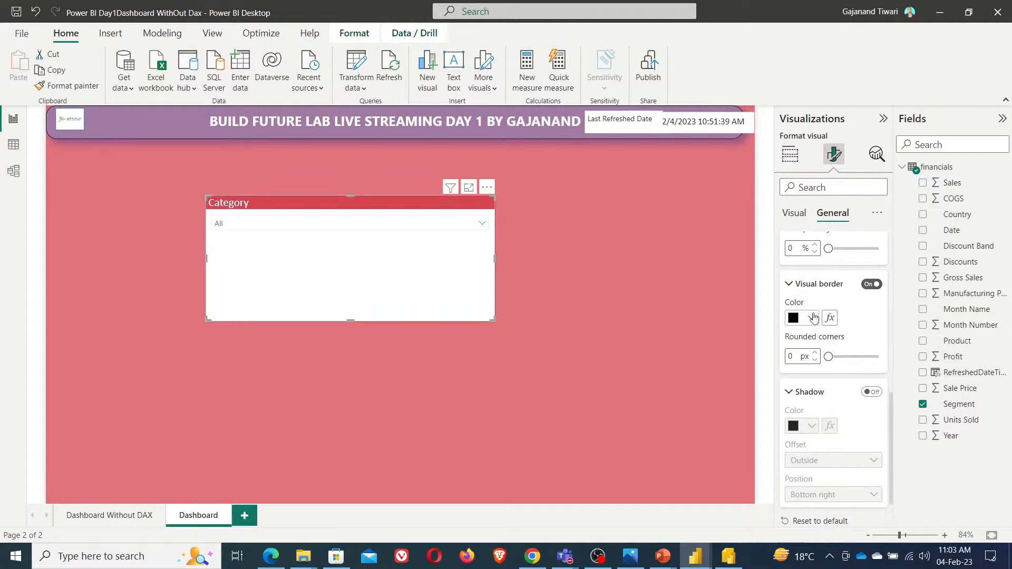
{"action": "left_click", "coordinate": [812, 318]}
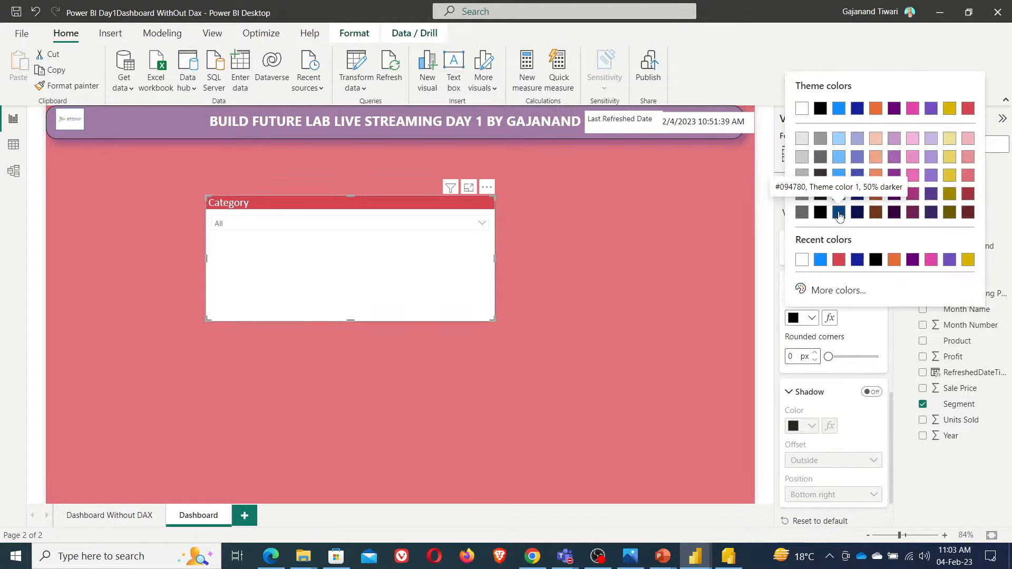
{"action": "left_click", "coordinate": [840, 213]}
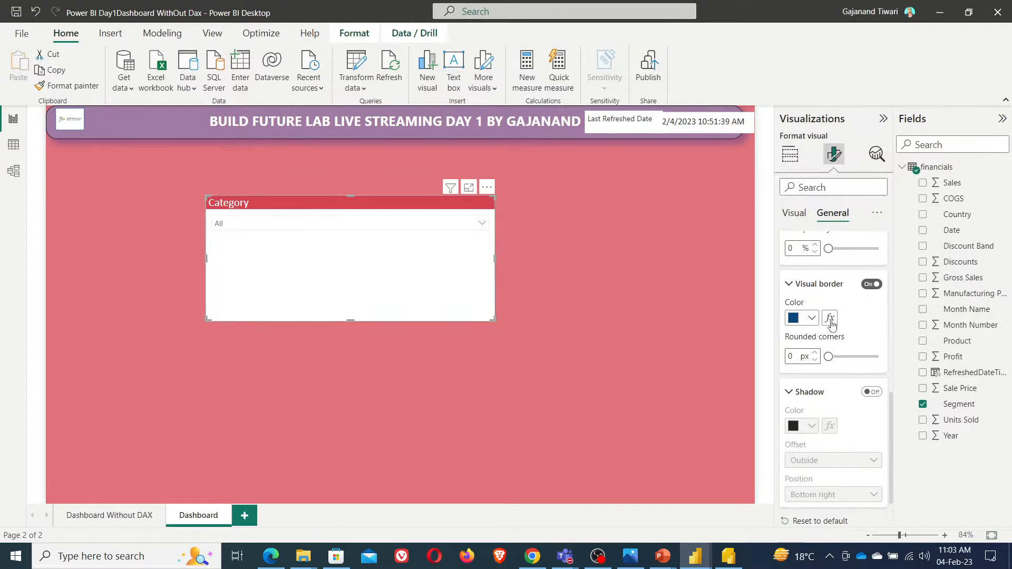
{"action": "left_click", "coordinate": [789, 357]}
{"action": "type", "text": "2"}
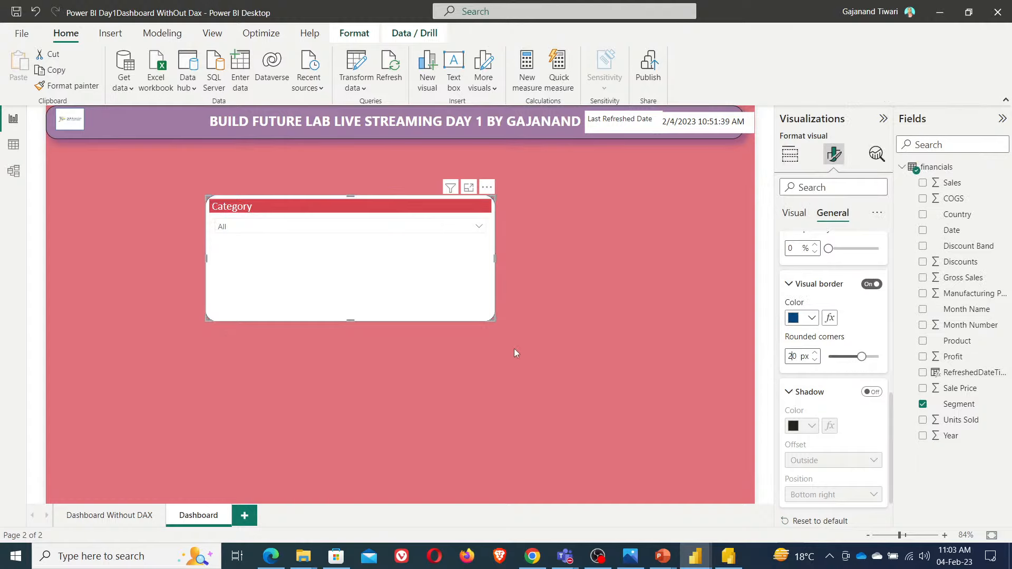
{"action": "left_click", "coordinate": [515, 350]}
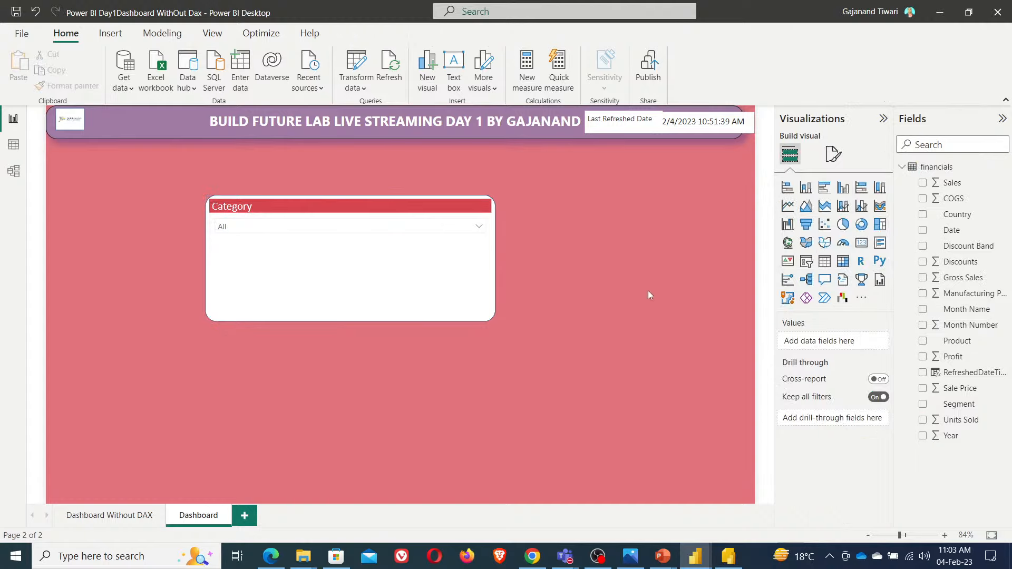
- Turn on the Category slicer's shadow and set its color to the same dark blue as the border
{"action": "left_click", "coordinate": [437, 302]}
{"action": "left_click", "coordinate": [834, 163]}
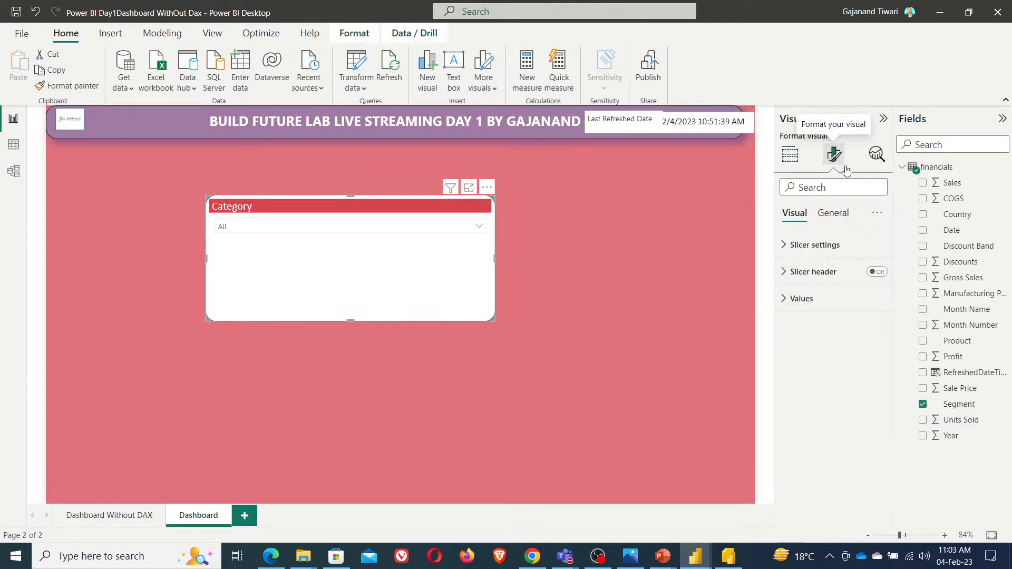
{"action": "left_click", "coordinate": [833, 213]}
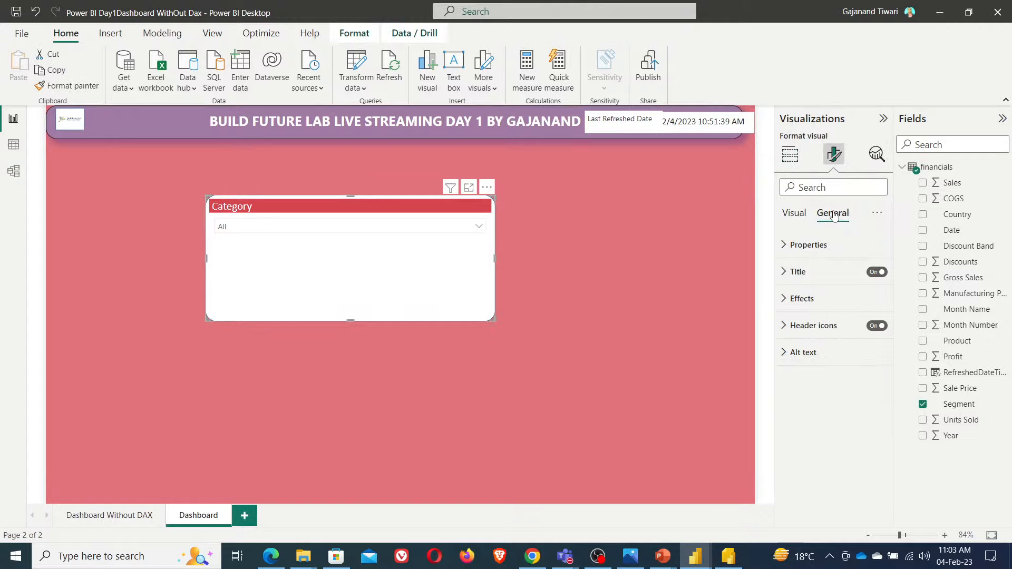
{"action": "left_click", "coordinate": [833, 298]}
{"action": "scroll", "coordinate": [834, 410], "scroll_direction": "down", "scroll_amount": 3}
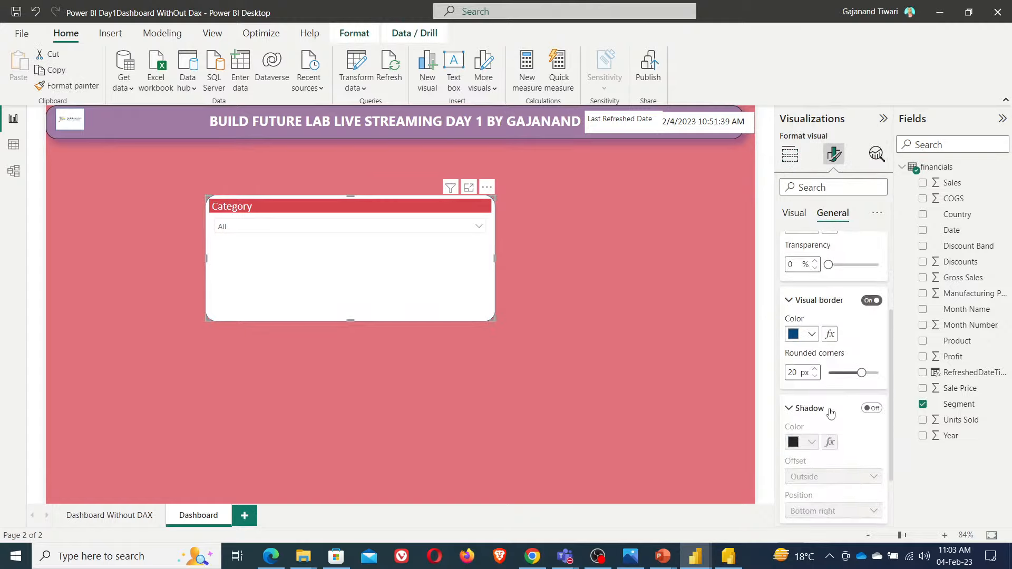
{"action": "left_click", "coordinate": [873, 331]}
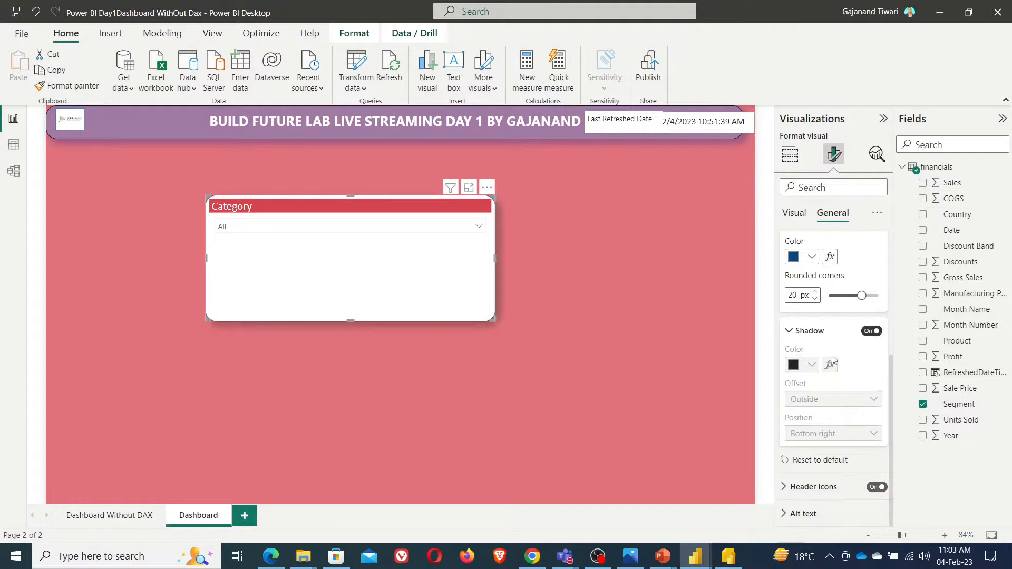
{"action": "left_click", "coordinate": [812, 365]}
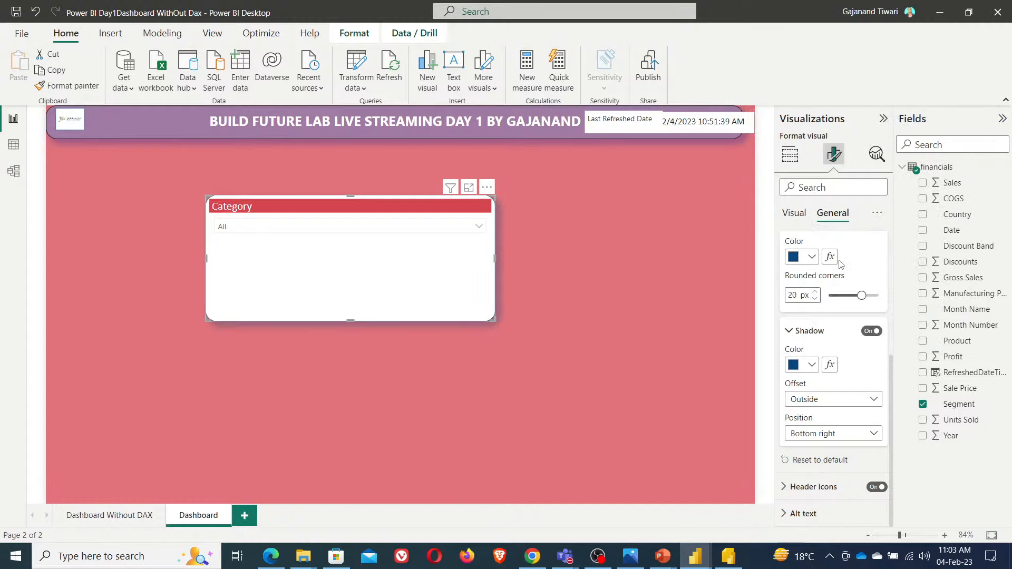
{"action": "left_click", "coordinate": [353, 401]}
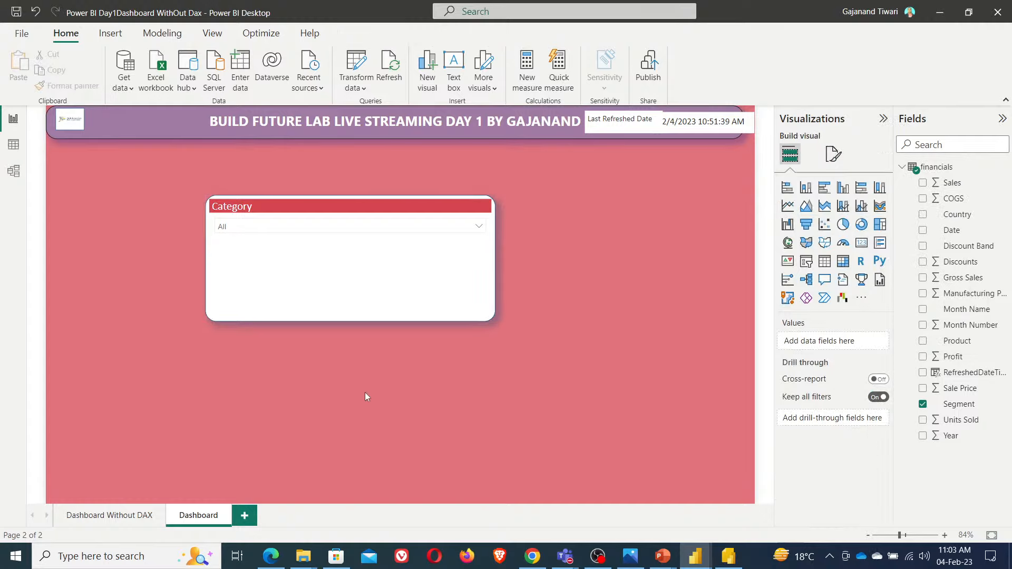
- Set the Category slicer's height to 100 and its width to 200
{"action": "left_click", "coordinate": [403, 301]}
{"action": "left_click", "coordinate": [835, 154]}
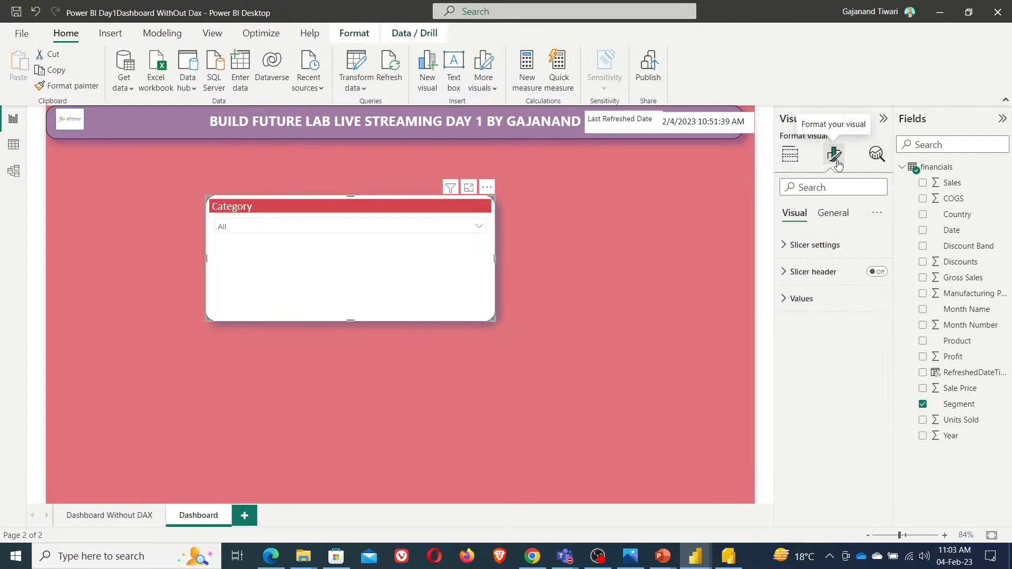
{"action": "left_click", "coordinate": [833, 213]}
{"action": "left_click", "coordinate": [808, 245]}
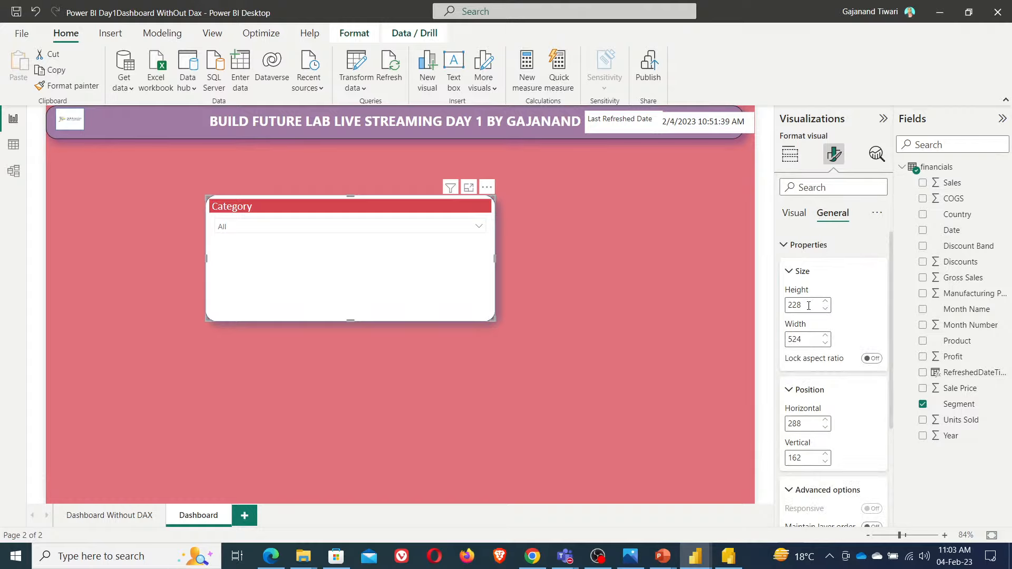
{"action": "key", "text": "ctrl+a"}
{"action": "type", "text": "100"}
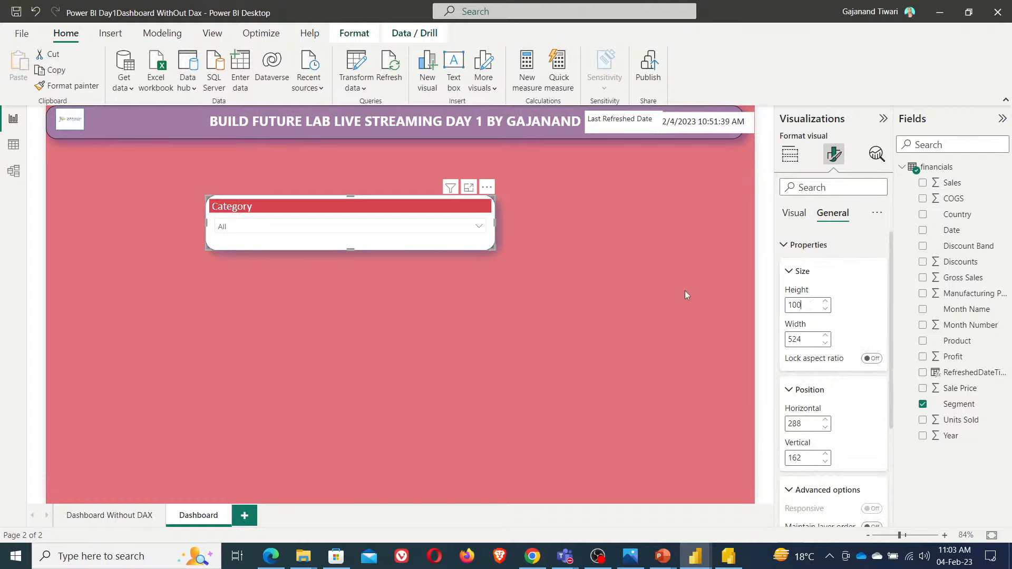
{"action": "double_click", "coordinate": [808, 339]}
{"action": "type", "text": "200"}
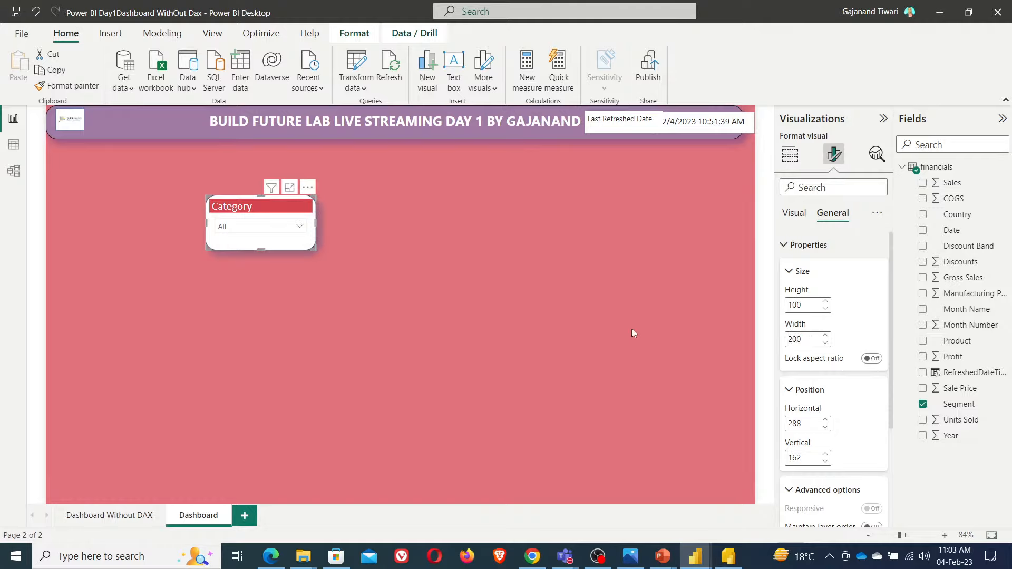
{"action": "left_click", "coordinate": [481, 346]}
- Move the Category slicer to the upper-left corner of the report page, just below the title banner
{"action": "left_click", "coordinate": [213, 204]}
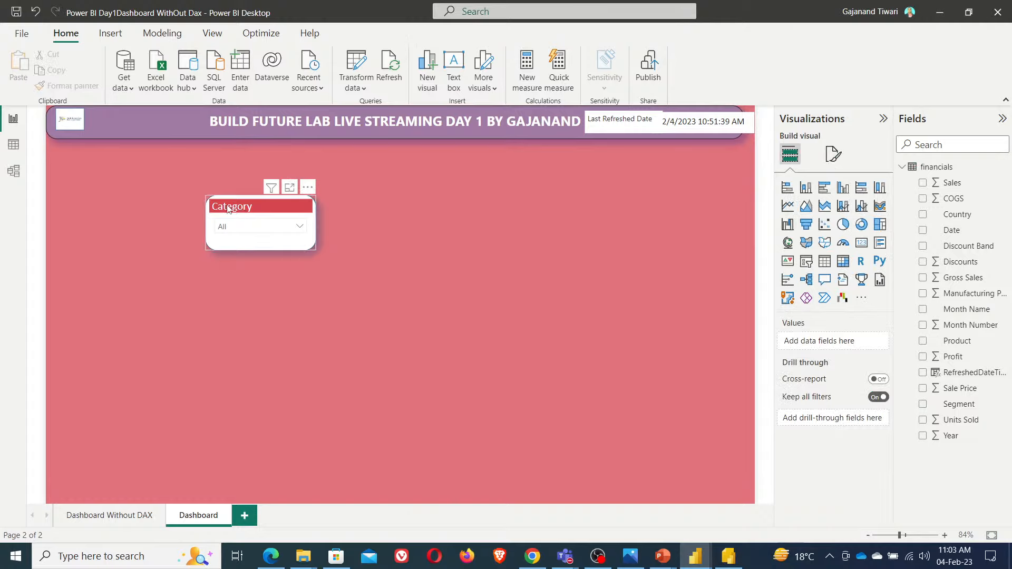
{"action": "left_click_drag", "start_coordinate": [244, 207], "coordinate": [81, 161]}
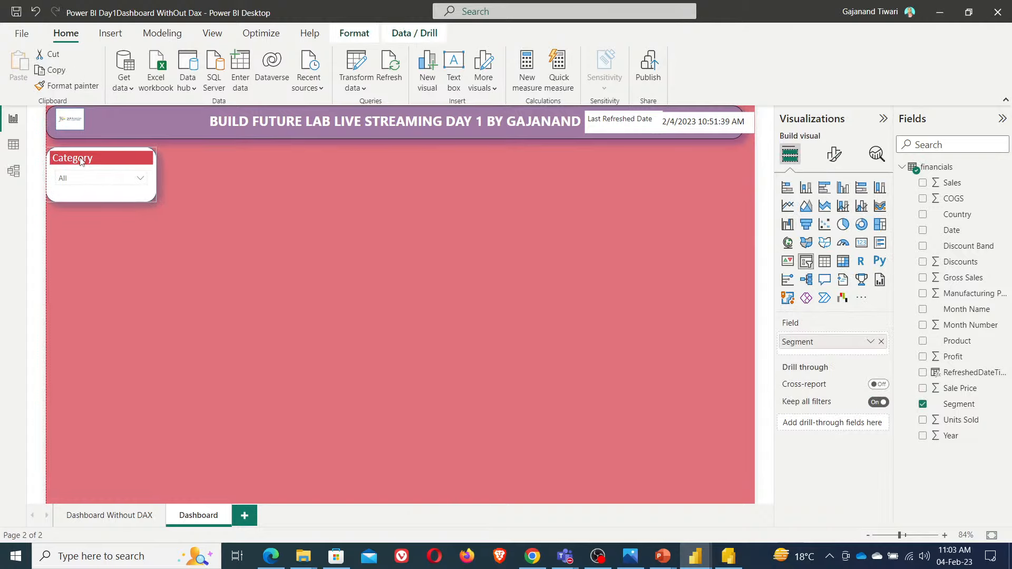
{"action": "left_click", "coordinate": [278, 315]}
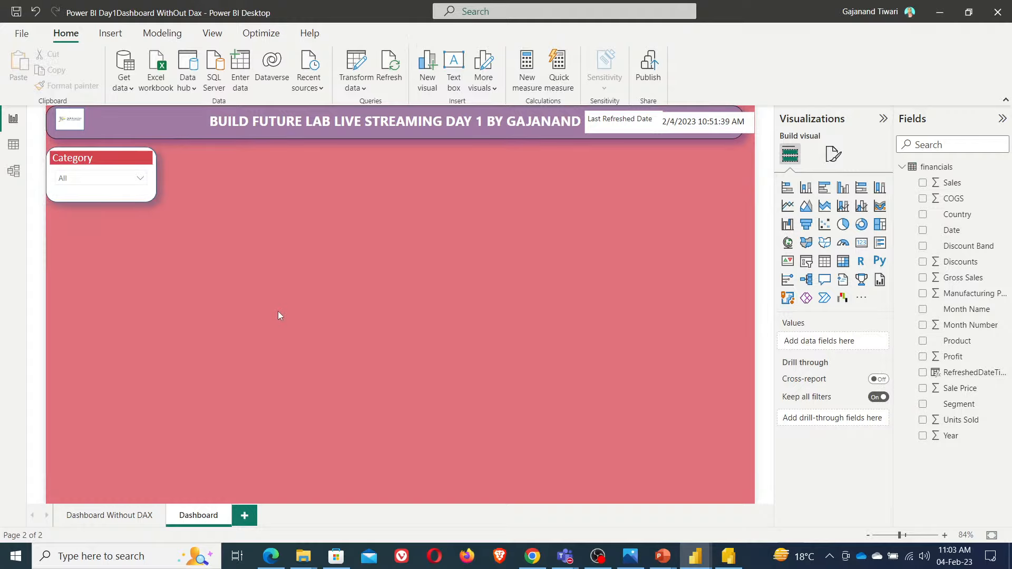
- Duplicate the Category slicer and place the copy directly below the original
{"action": "left_click", "coordinate": [74, 162]}
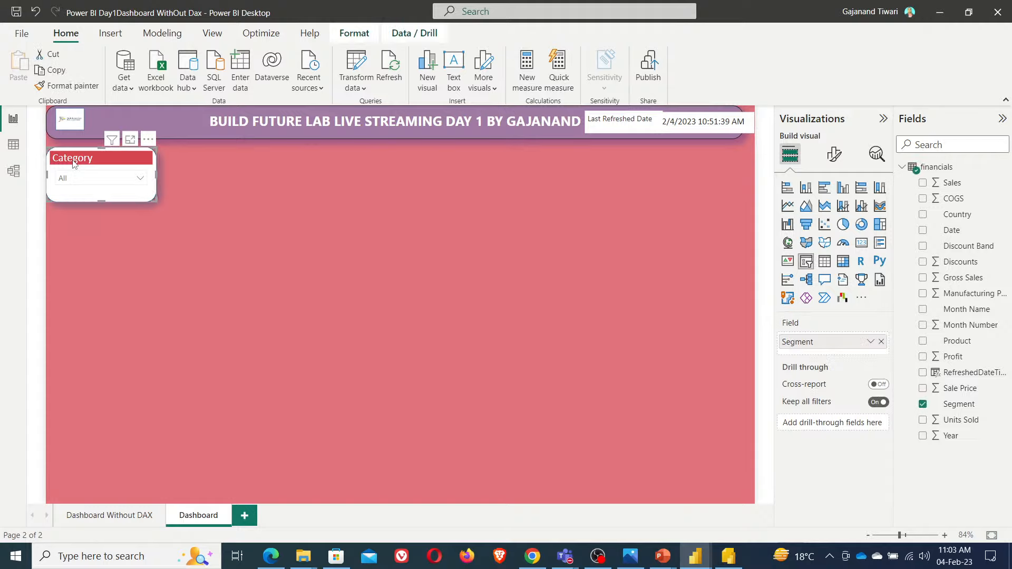
{"action": "key", "text": "ctrl+v"}
{"action": "left_click_drag", "start_coordinate": [93, 168], "coordinate": [88, 228]}
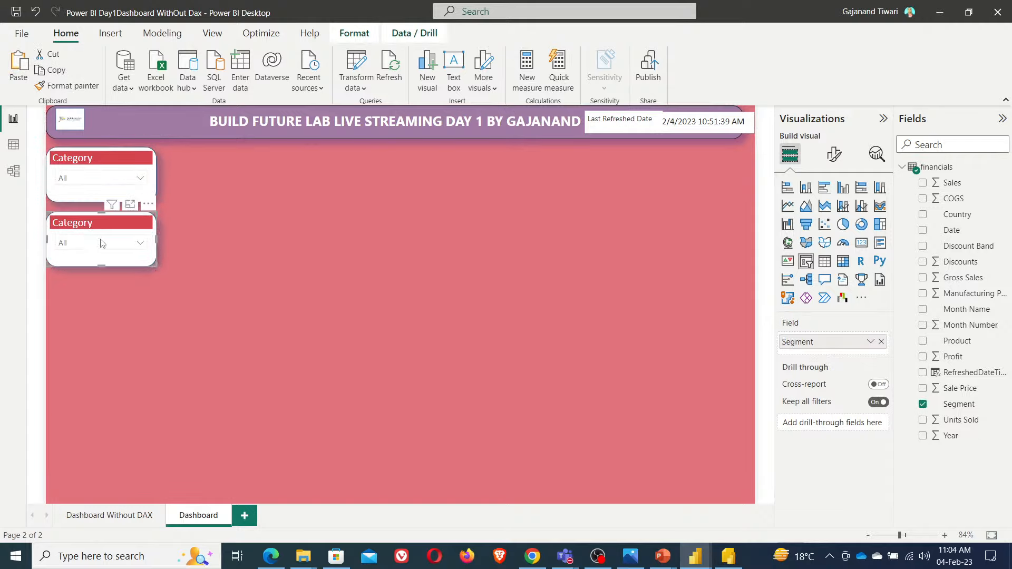
- Replace the Segment field with Country in the copied slicer and open its field name for editing
{"action": "left_click", "coordinate": [923, 403]}
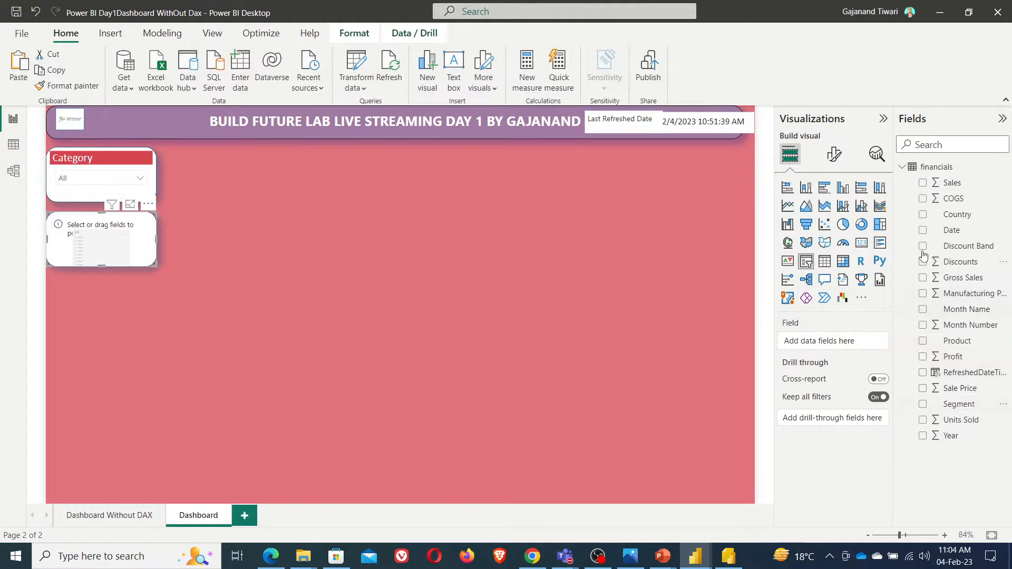
{"action": "left_click", "coordinate": [923, 214]}
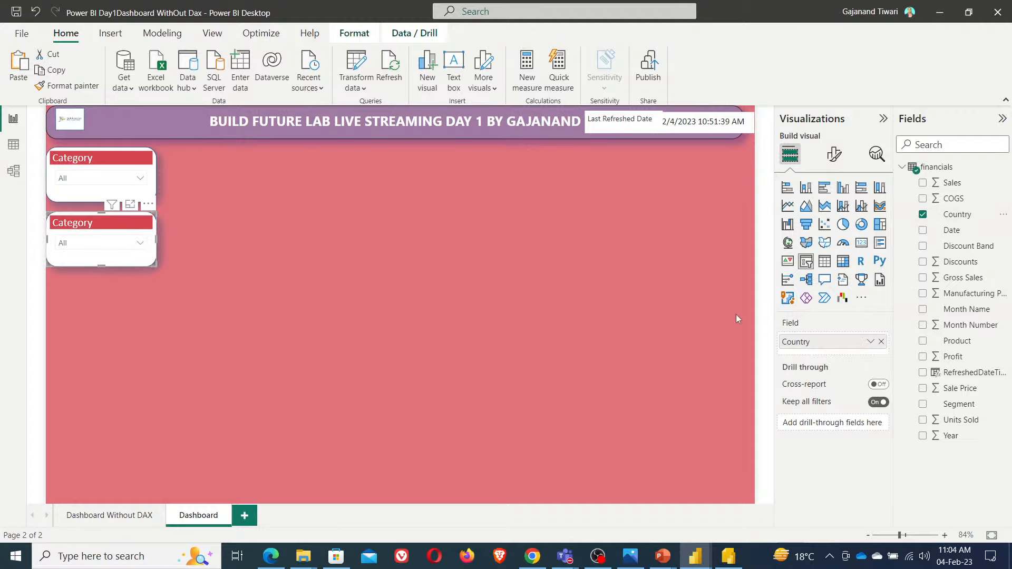
{"action": "double_click", "coordinate": [796, 342]}
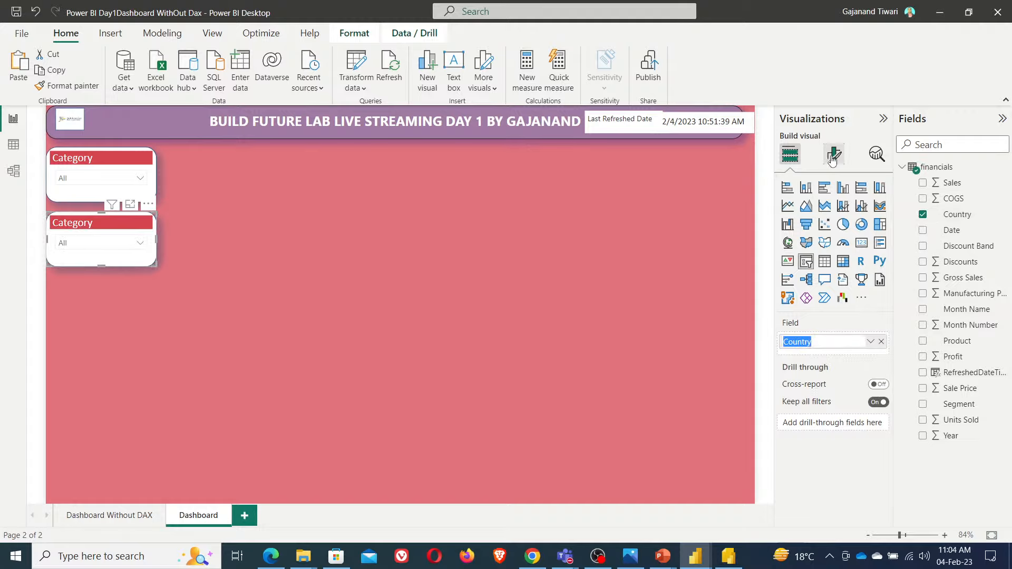
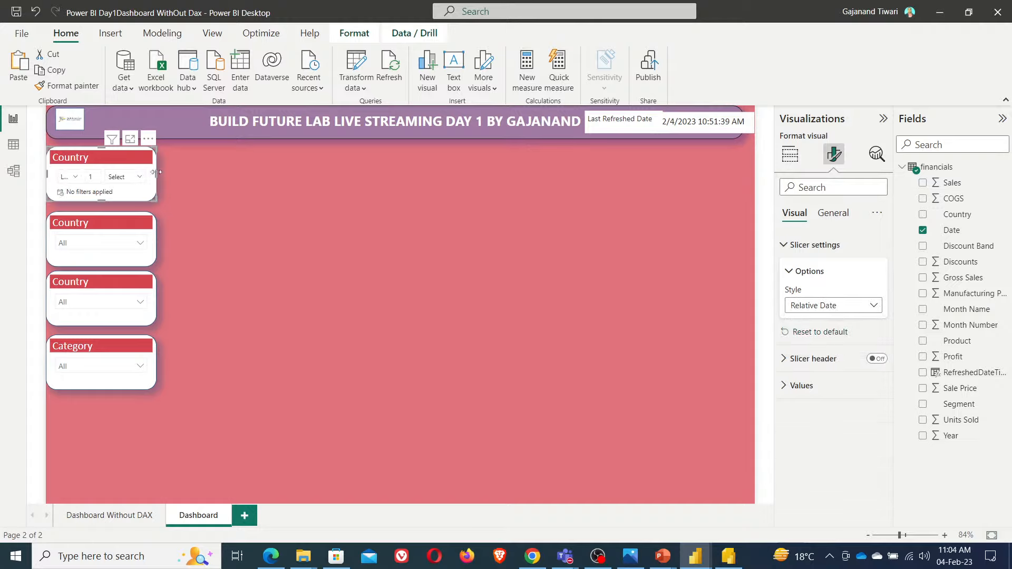
- Widen all four stacked slicers slightly to one matching width, keeping their left edges aligned
{"action": "left_click_drag", "start_coordinate": [162, 172], "coordinate": [175, 174]}
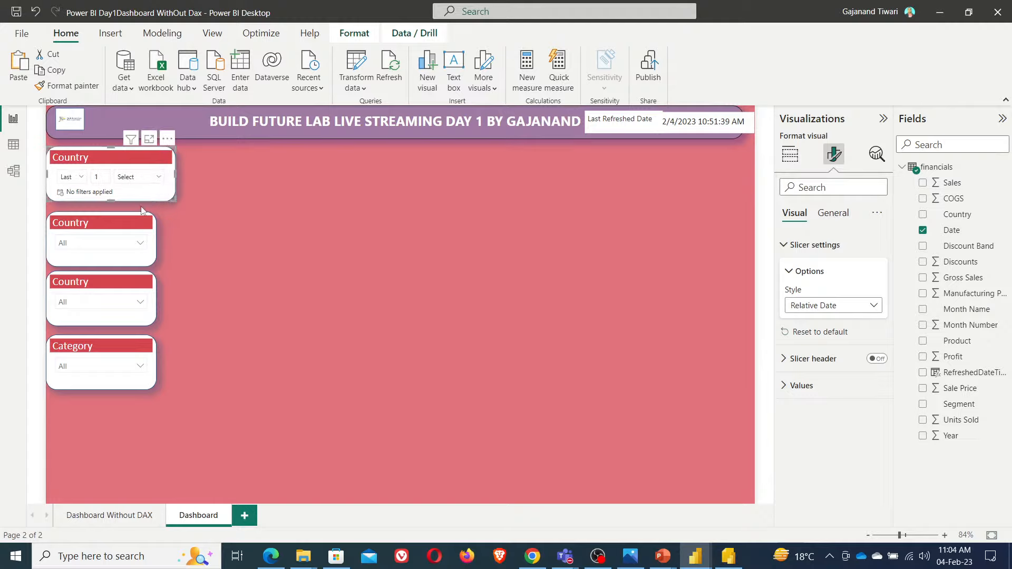
{"action": "left_click", "coordinate": [126, 219]}
{"action": "left_click_drag", "start_coordinate": [155, 238], "coordinate": [176, 240]}
{"action": "left_click", "coordinate": [115, 290]}
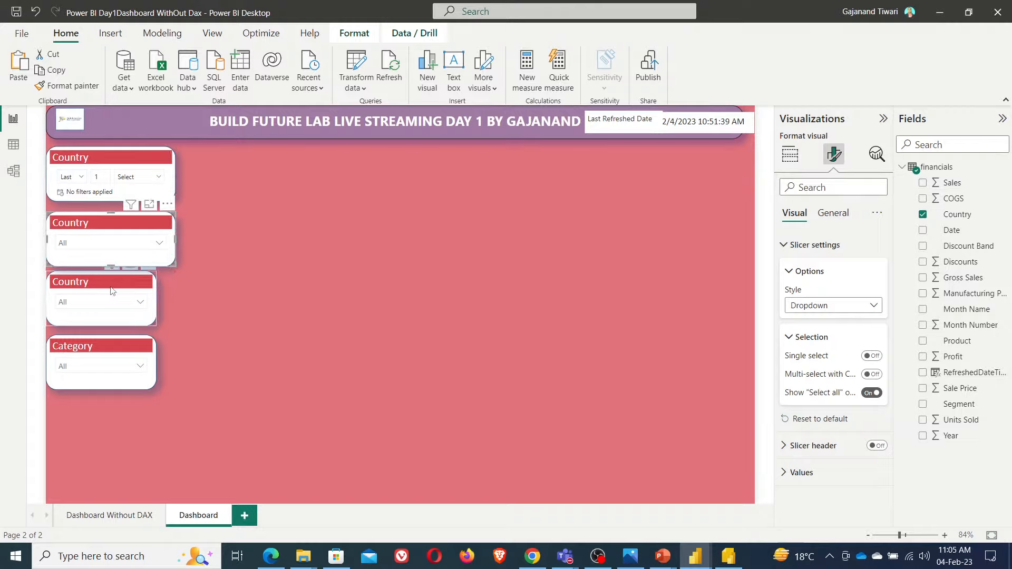
{"action": "left_click_drag", "start_coordinate": [156, 301], "coordinate": [177, 302]}
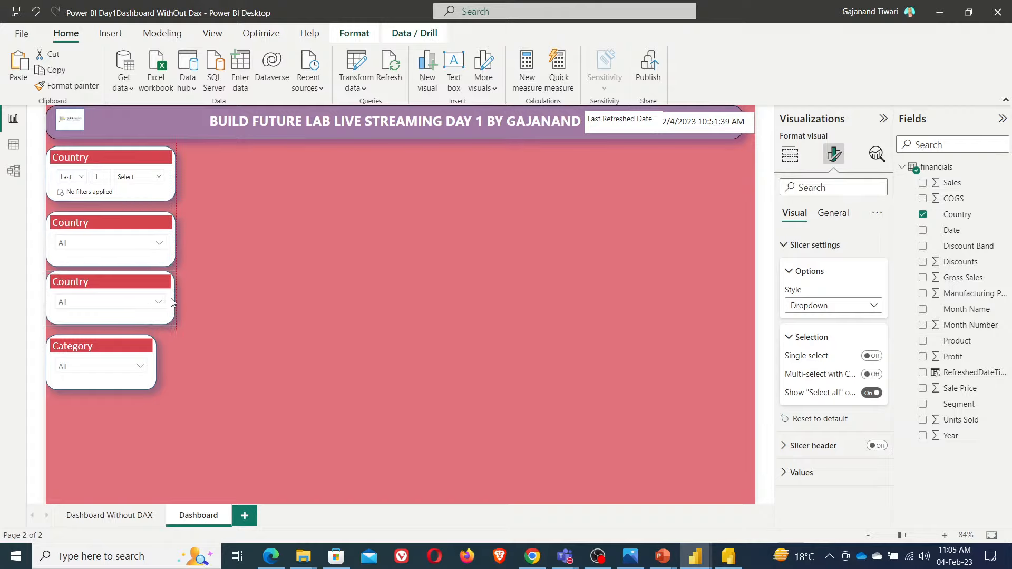
{"action": "left_click", "coordinate": [136, 352]}
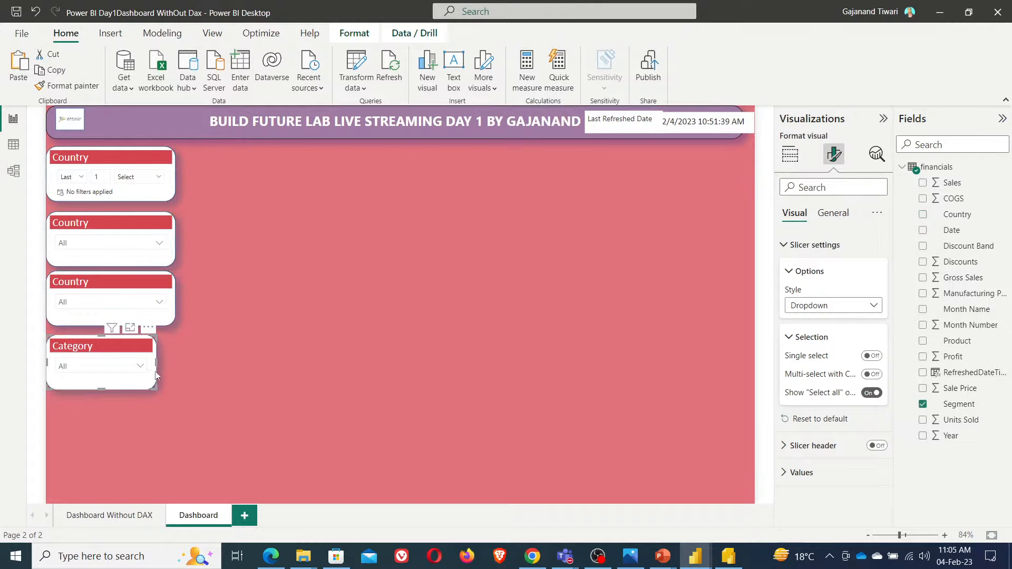
{"action": "left_click_drag", "start_coordinate": [156, 363], "coordinate": [173, 364]}
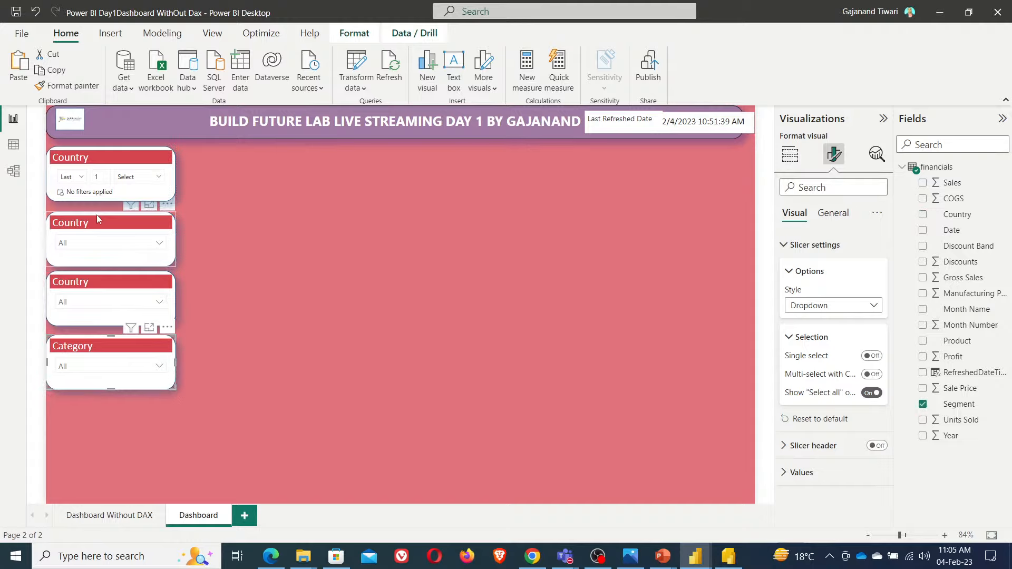
- Examine the period options of the relative date slicer at the head of the stack
{"action": "left_click", "coordinate": [69, 179]}
{"action": "left_click", "coordinate": [136, 179]}
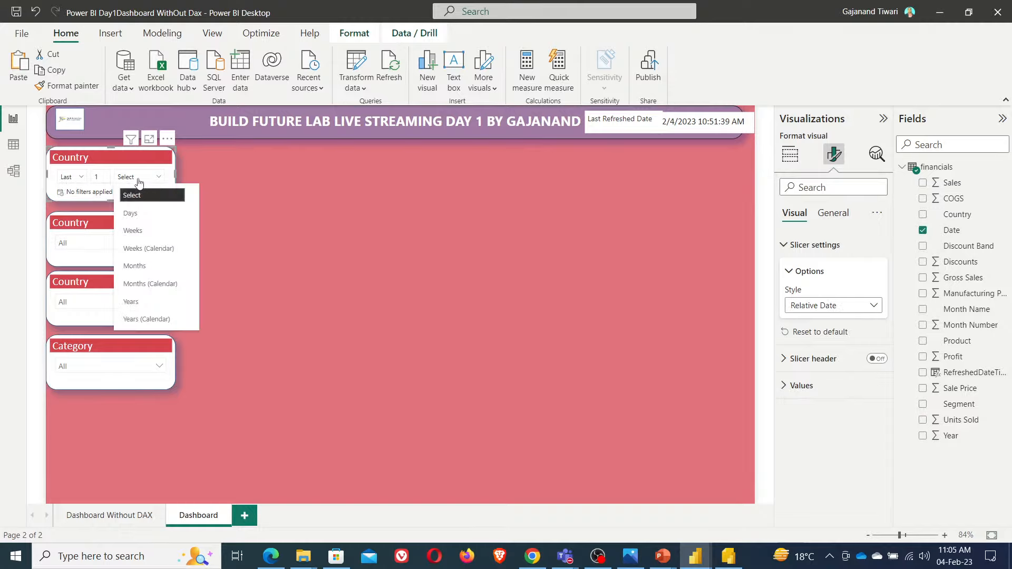
{"action": "left_click", "coordinate": [86, 159]}
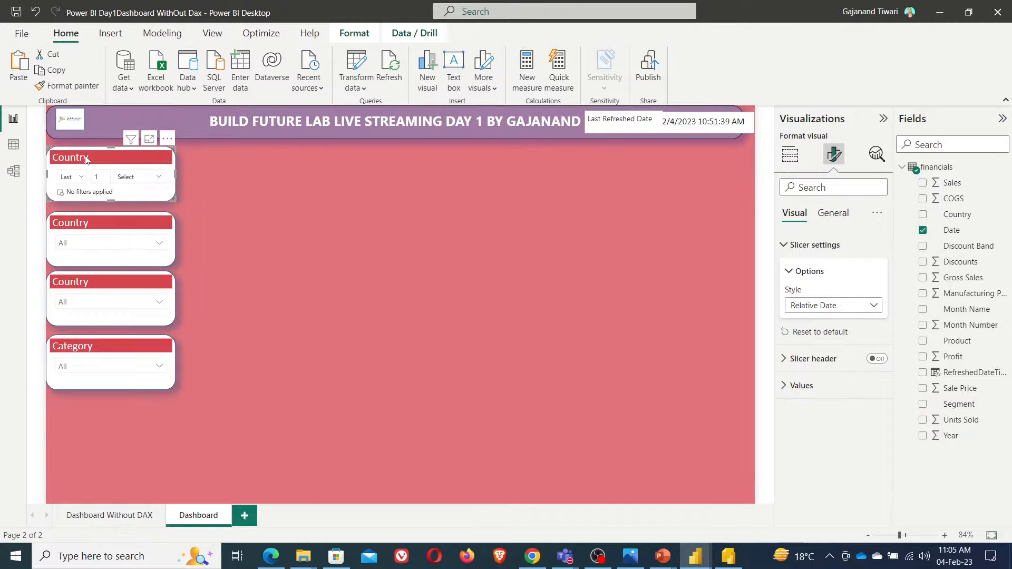
- Replace the Country field with Discount Band in the third slicer of the stack
{"action": "left_click", "coordinate": [294, 255]}
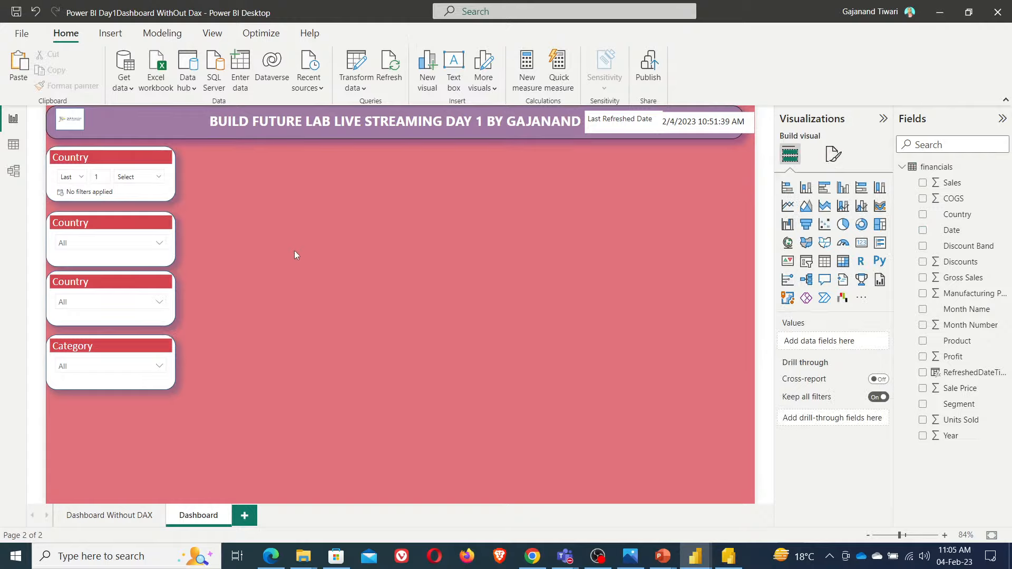
{"action": "left_click", "coordinate": [77, 228]}
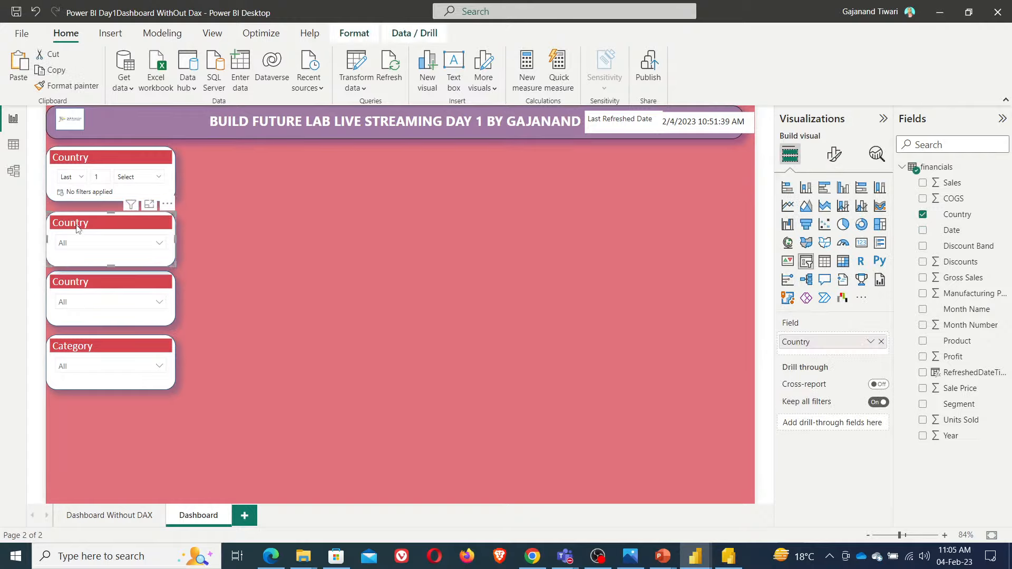
{"action": "left_click", "coordinate": [85, 290]}
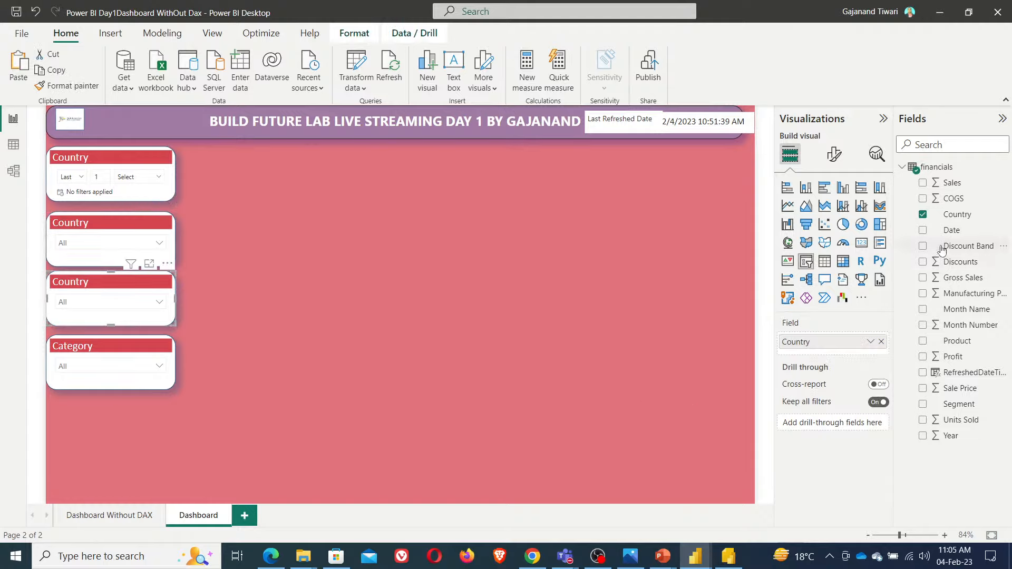
{"action": "left_click", "coordinate": [881, 341]}
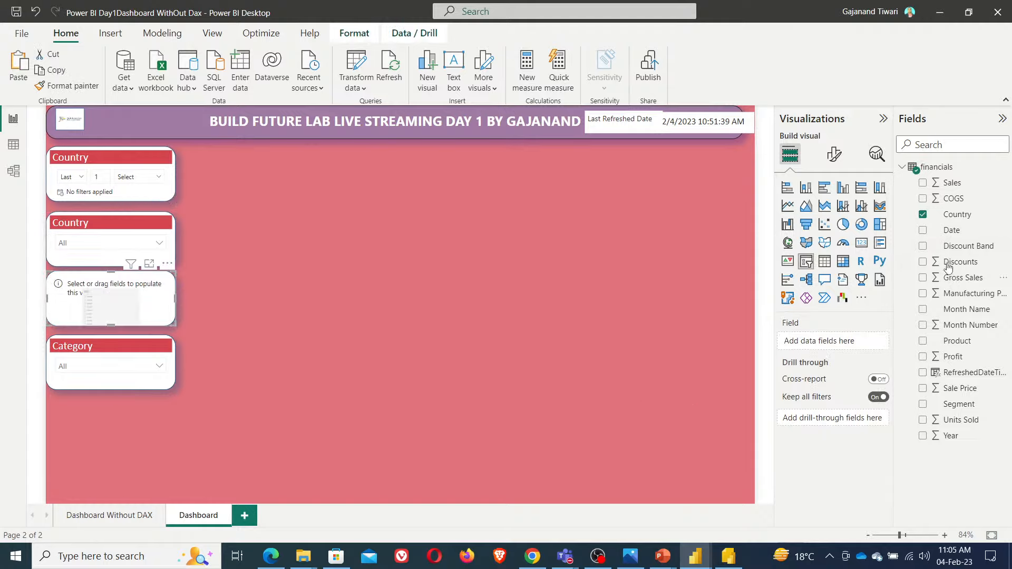
{"action": "left_click", "coordinate": [921, 248]}
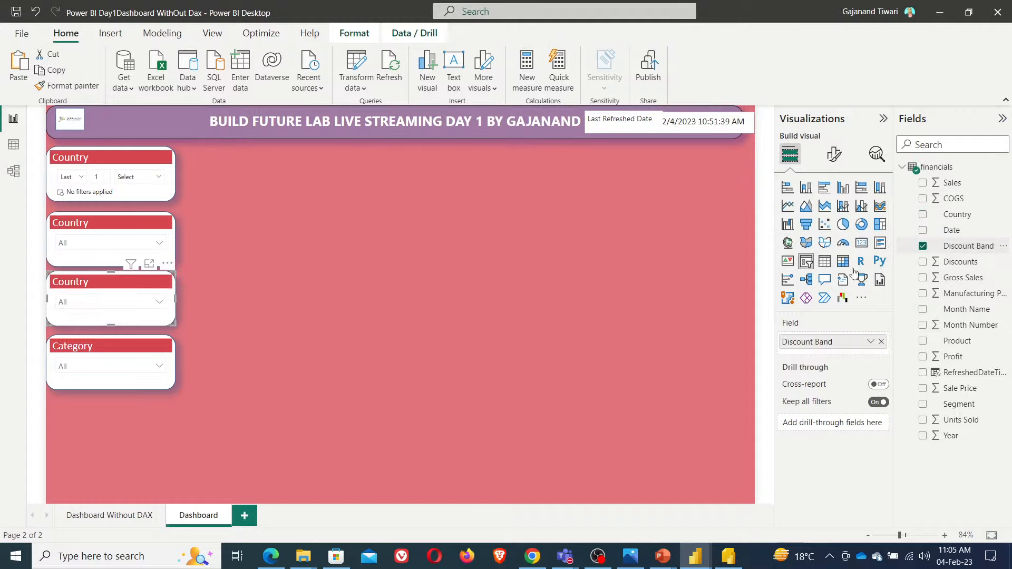
- Copy the field name from the third slicer and paste it as the slicer's title, Discount Band
{"action": "double_click", "coordinate": [812, 342]}
{"action": "key", "text": "ctrl+c"}
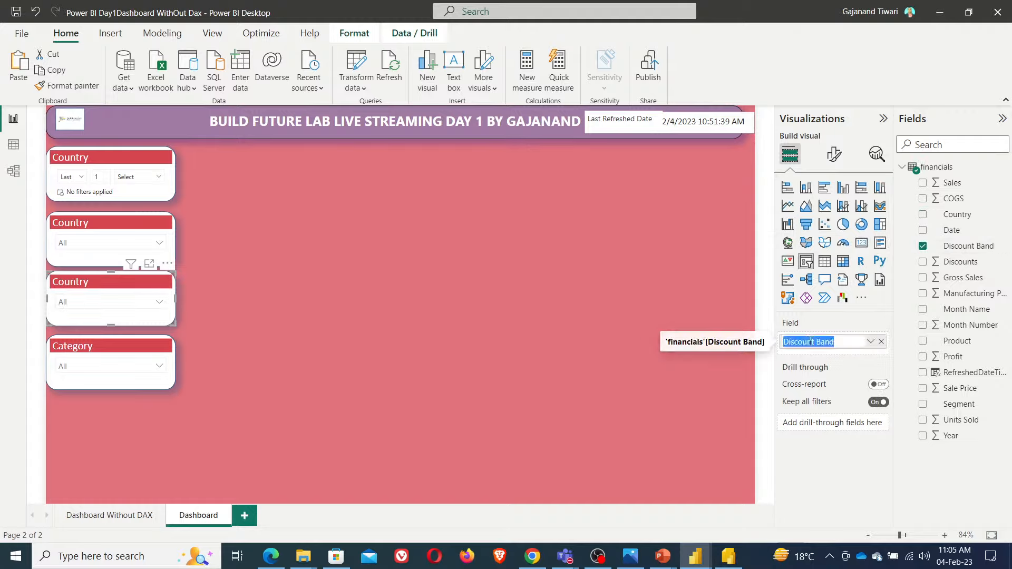
{"action": "left_click", "coordinate": [835, 156]}
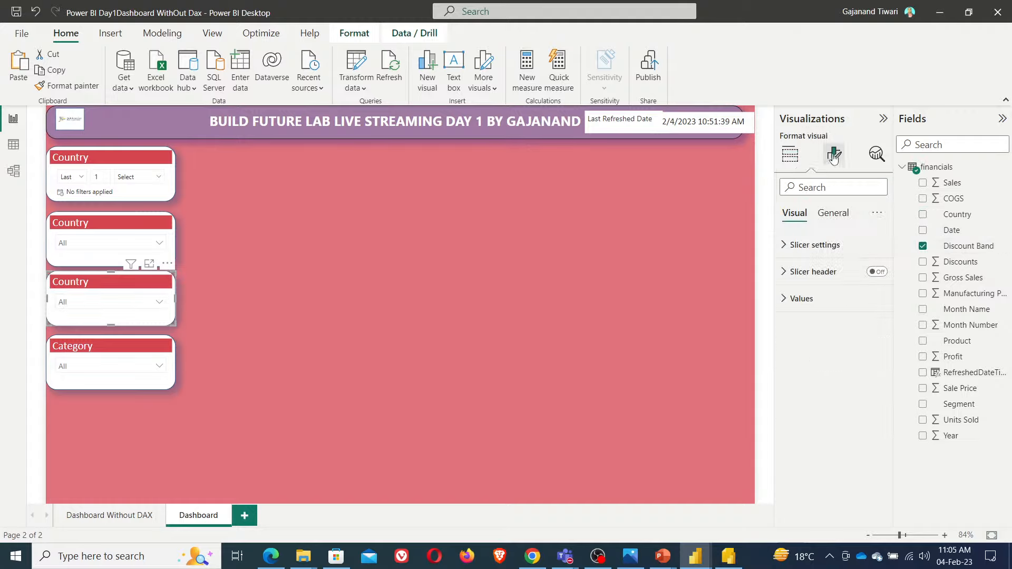
{"action": "left_click", "coordinate": [833, 213]}
{"action": "left_click", "coordinate": [820, 274]}
{"action": "left_click_drag", "start_coordinate": [830, 309], "coordinate": [742, 311]}
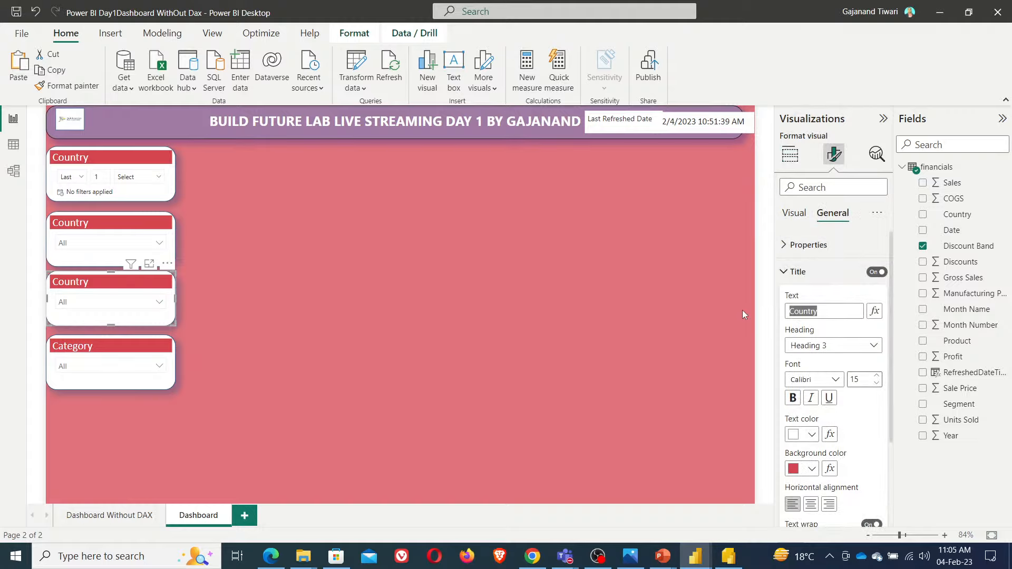
{"action": "key", "text": "ctrl+v"}
{"action": "left_click", "coordinate": [642, 335]}
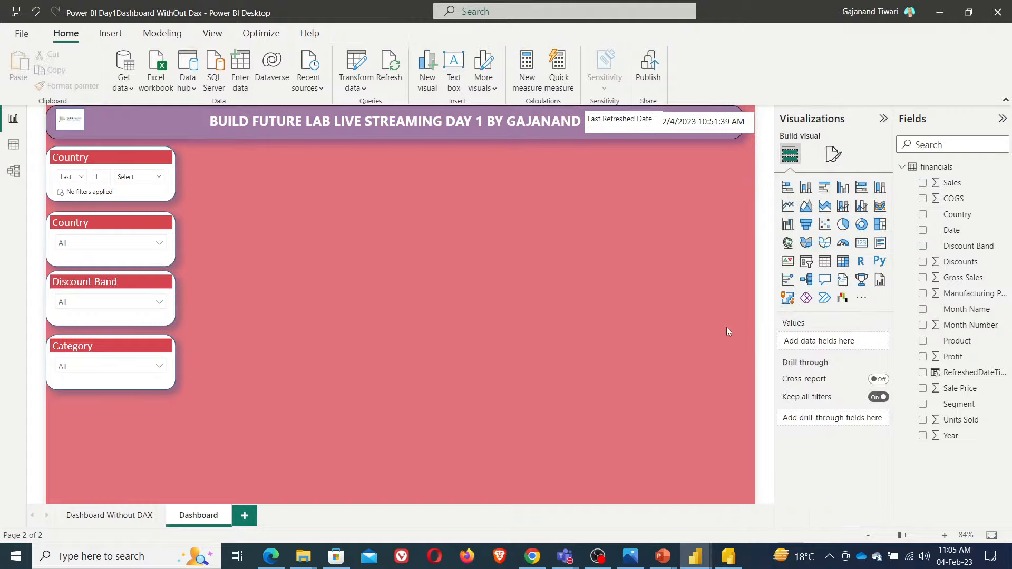
- Replace the Segment field with Month Name in the Category slicer
{"action": "left_click", "coordinate": [101, 348]}
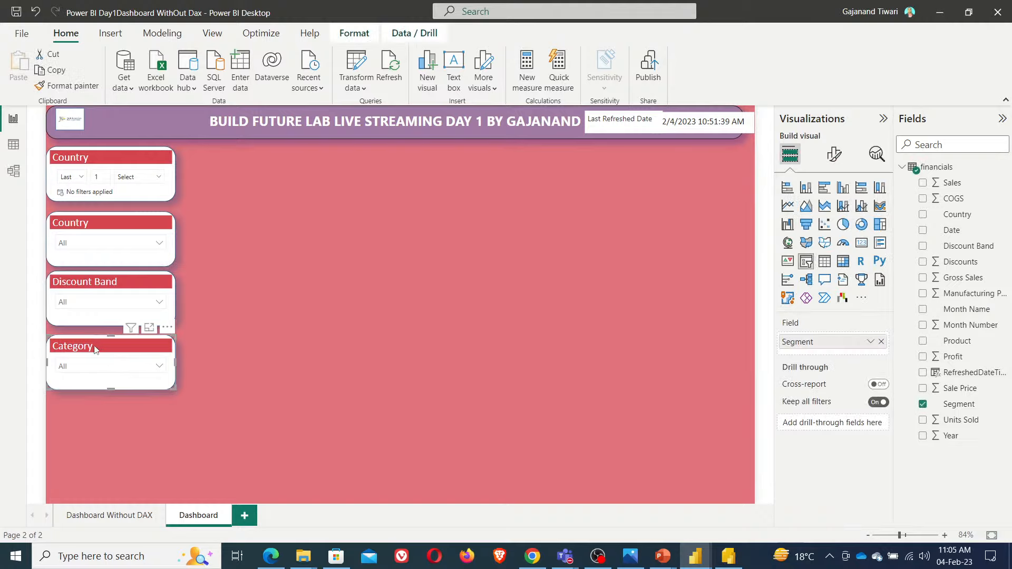
{"action": "left_click", "coordinate": [882, 342]}
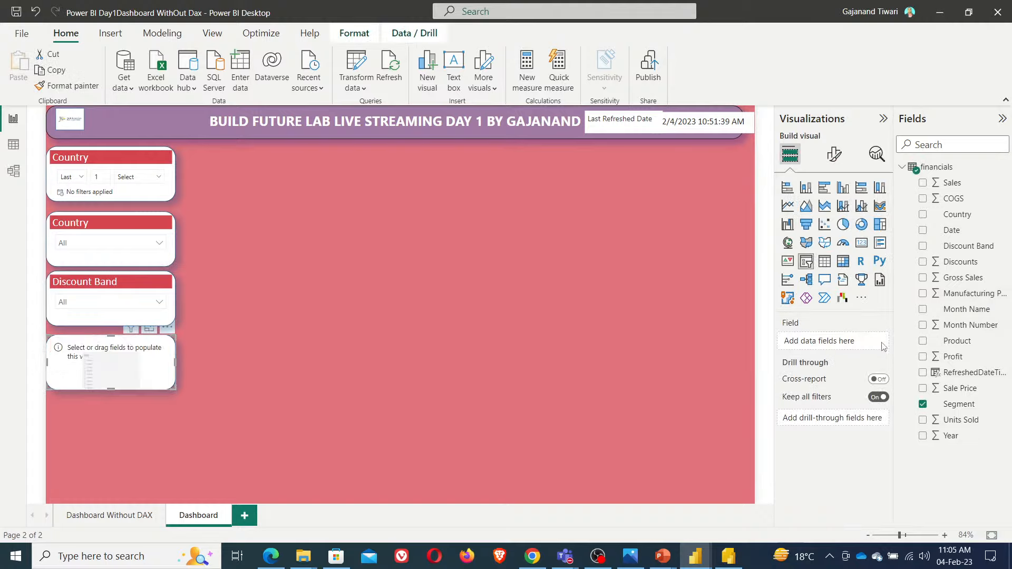
{"action": "left_click", "coordinate": [922, 310]}
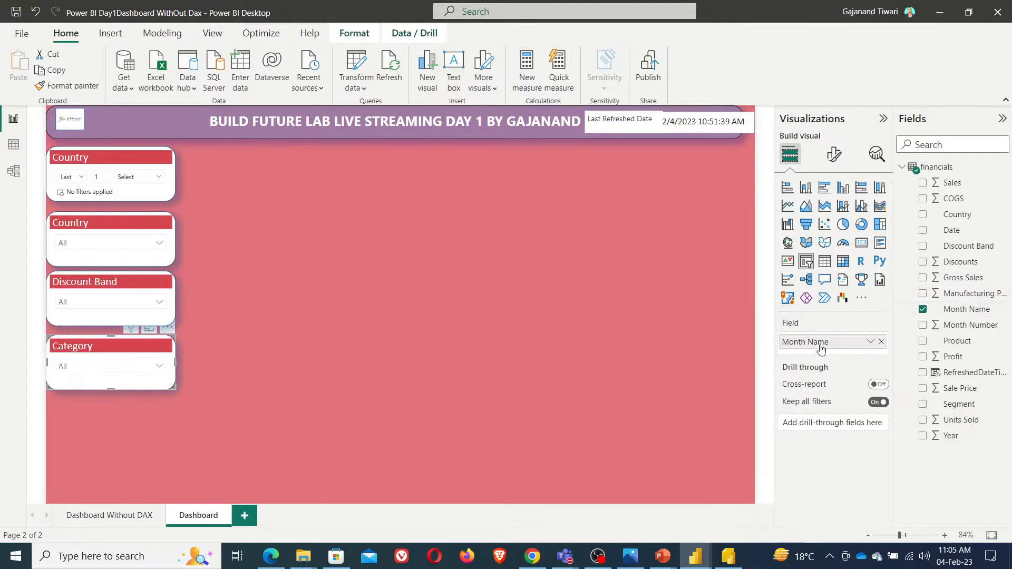
{"action": "left_click", "coordinate": [834, 154]}
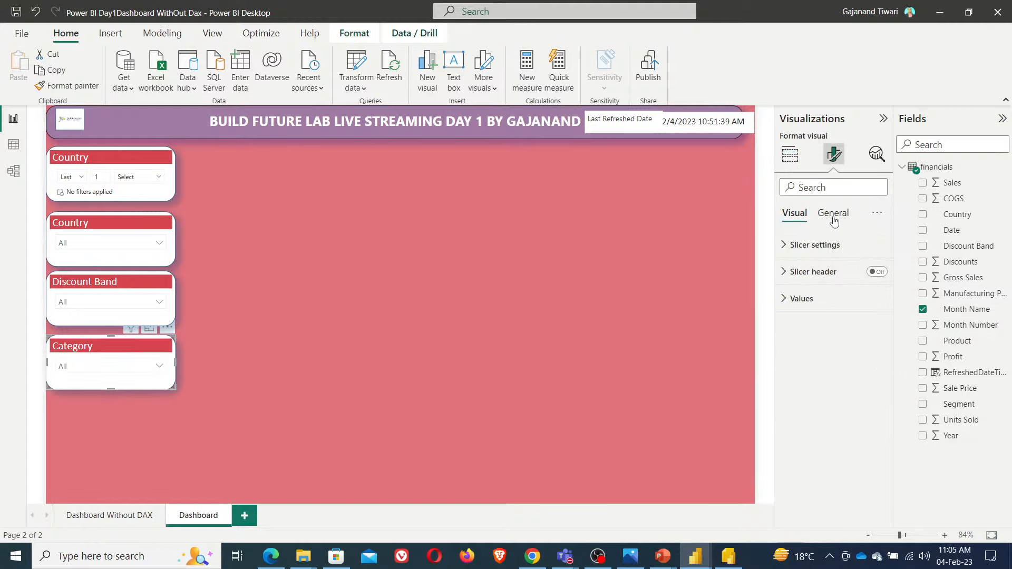
{"action": "left_click", "coordinate": [833, 213]}
{"action": "left_click", "coordinate": [829, 270]}
{"action": "left_click_drag", "start_coordinate": [840, 311], "coordinate": [712, 317]}
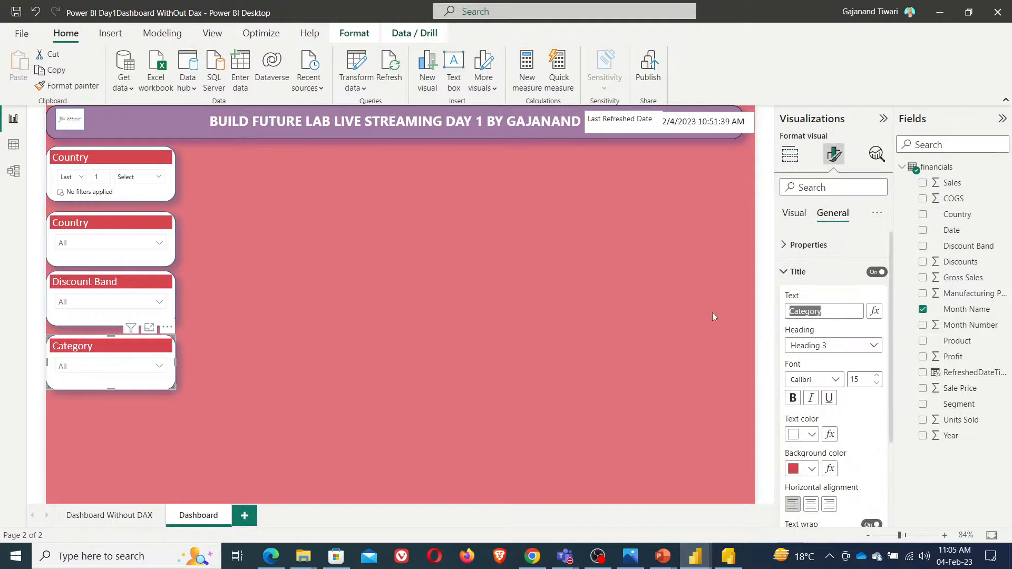
{"action": "left_click", "coordinate": [660, 350]}
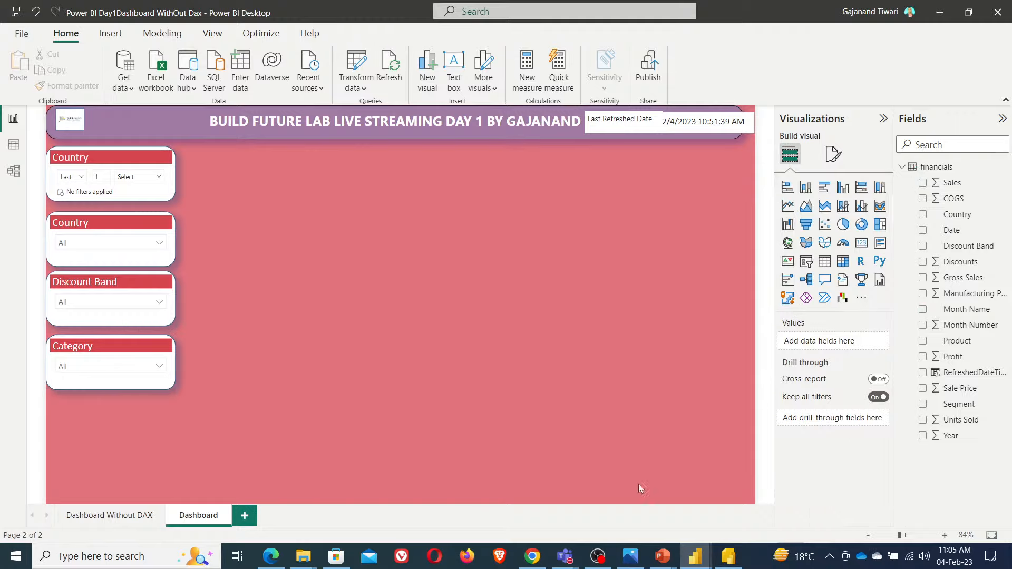
- Switch to PowerPoint to review the charts and filters planned for the dashboard, and return to Power BI
{"action": "mouse_move", "coordinate": [671, 560]}
{"action": "left_click", "coordinate": [592, 501]}
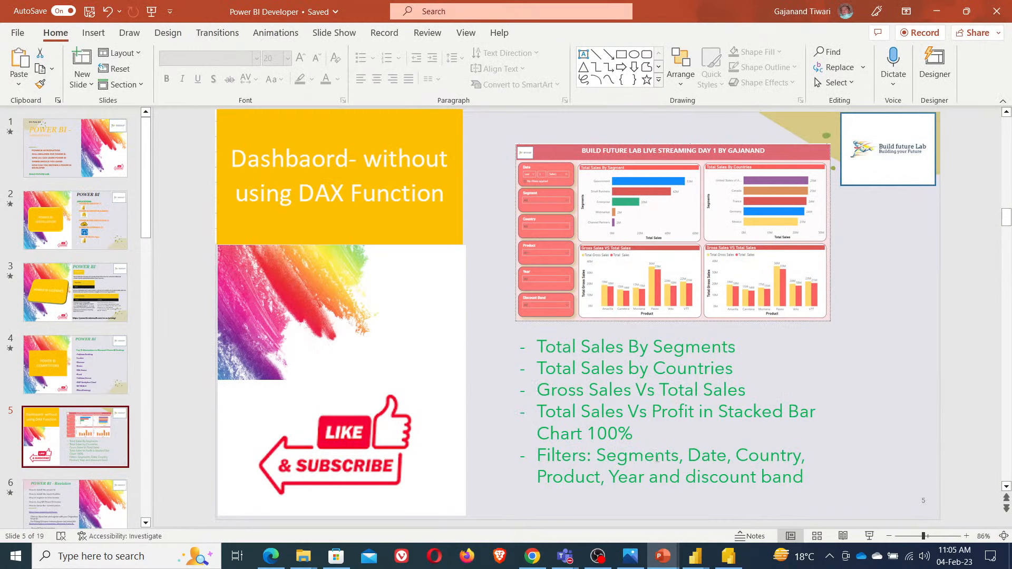
{"action": "left_click", "coordinate": [938, 12]}
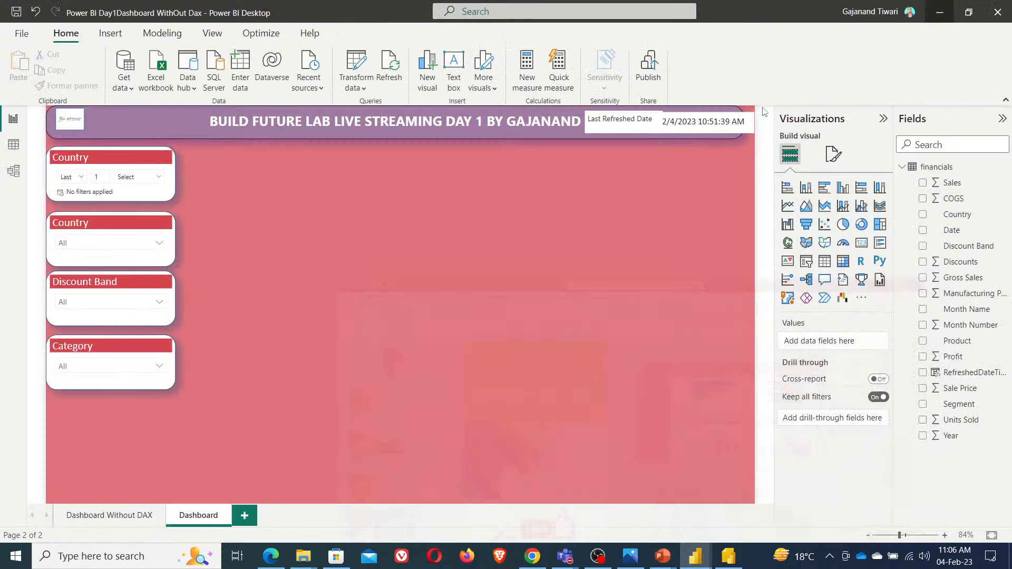
- Set the title of the Category slicer to Month Name
{"action": "left_click", "coordinate": [84, 352]}
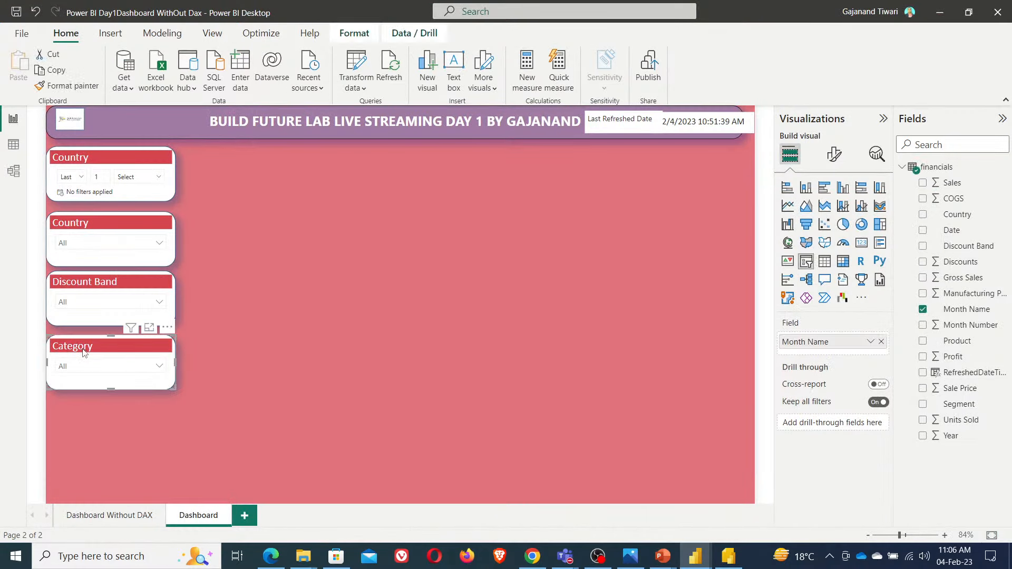
{"action": "left_click", "coordinate": [834, 154]}
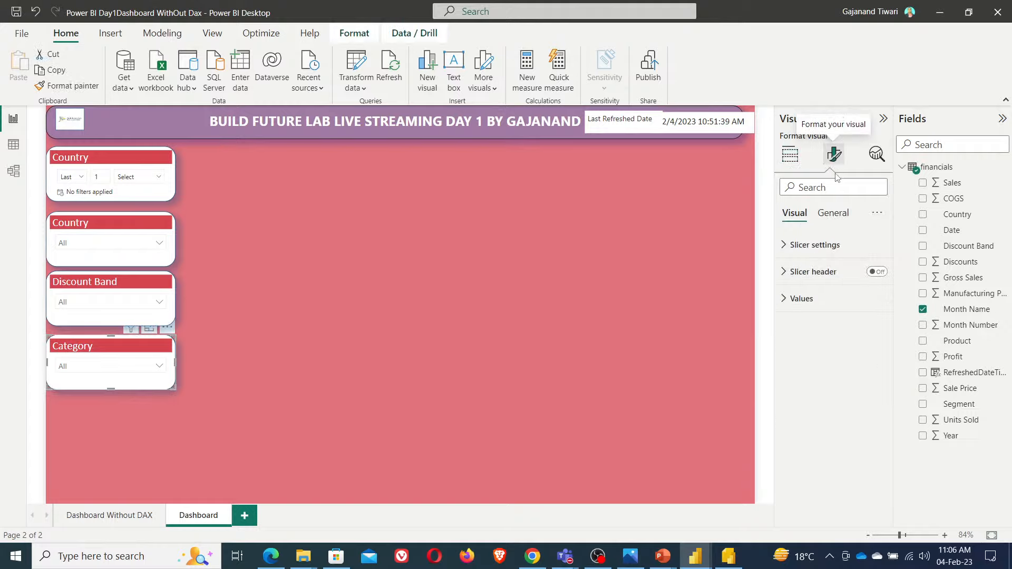
{"action": "left_click", "coordinate": [834, 213]}
{"action": "left_click", "coordinate": [810, 277]}
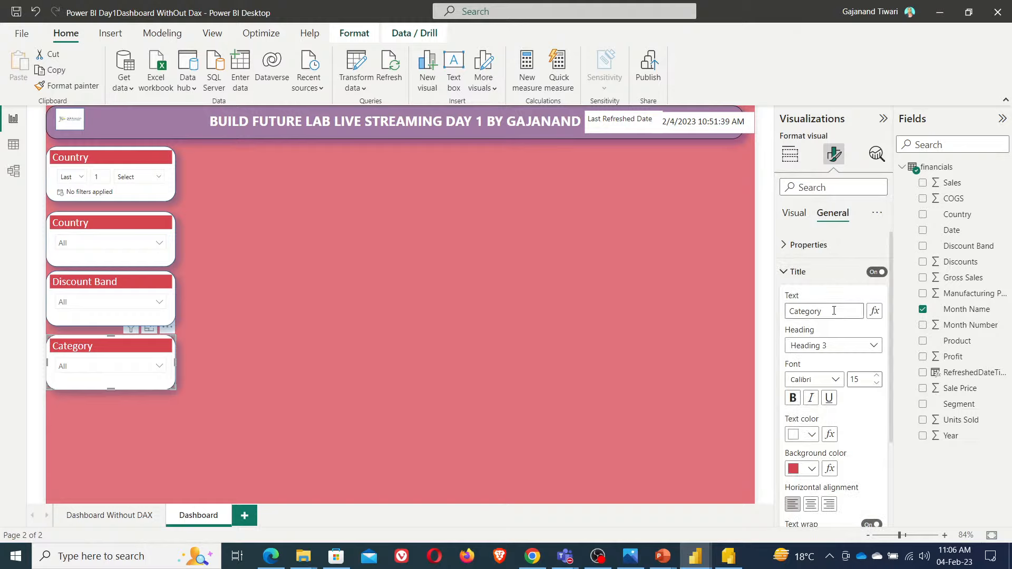
{"action": "double_click", "coordinate": [833, 311]}
{"action": "type", "text": "Month Name"}
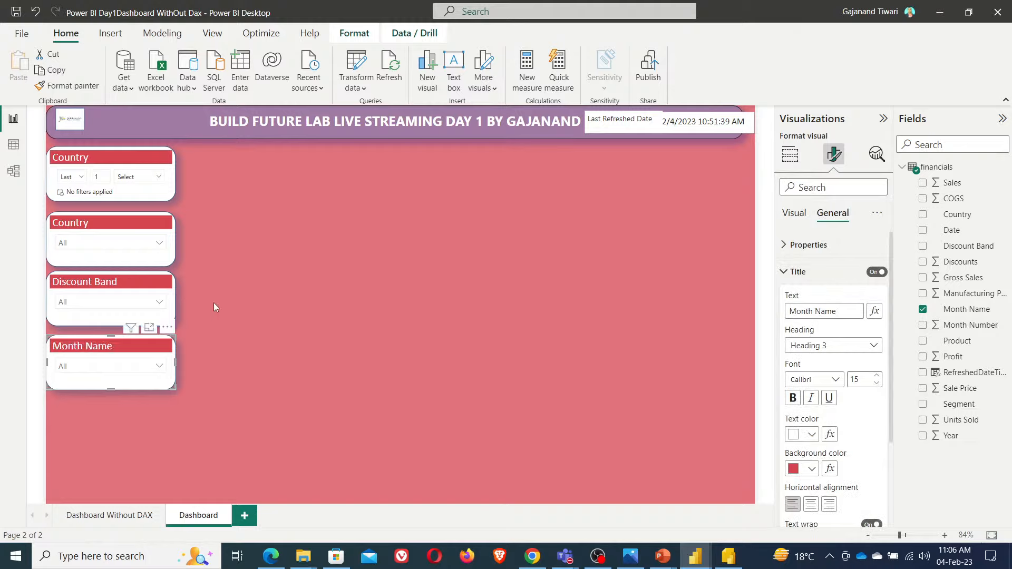
- Duplicate the Month Name slicer and place the copy directly below the original, aligned with the stack
{"action": "key", "text": "ctrl+c"}
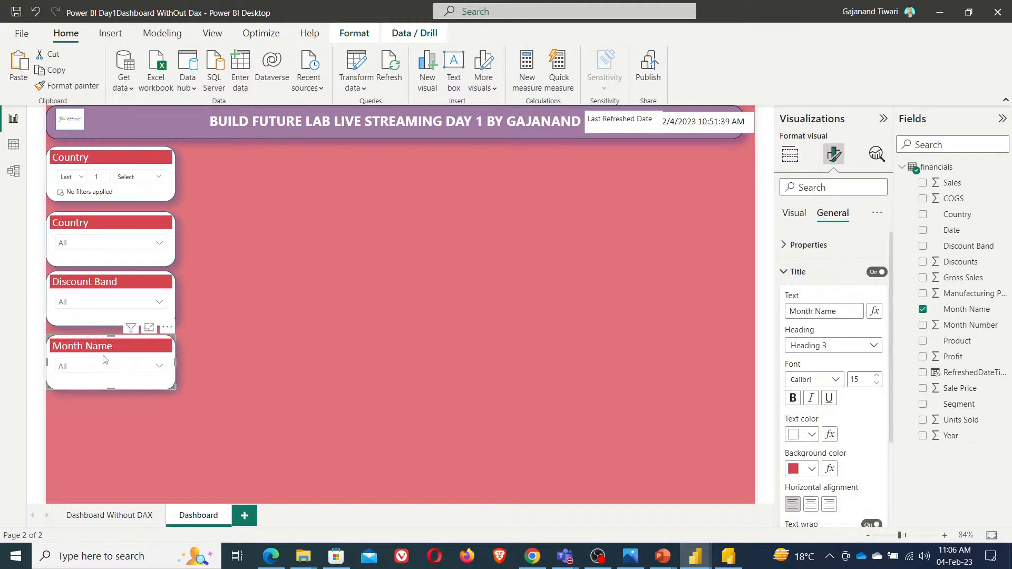
{"action": "key", "text": "ctrl+v"}
{"action": "left_click_drag", "start_coordinate": [110, 353], "coordinate": [96, 403]}
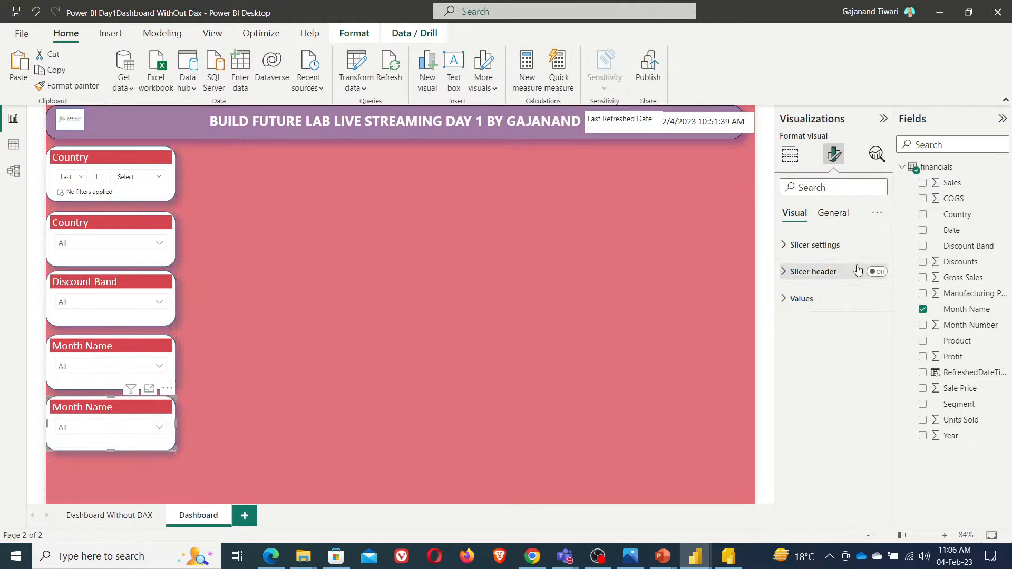
- Replace the Month Name field with Product in the copied slicer
{"action": "left_click", "coordinate": [923, 341]}
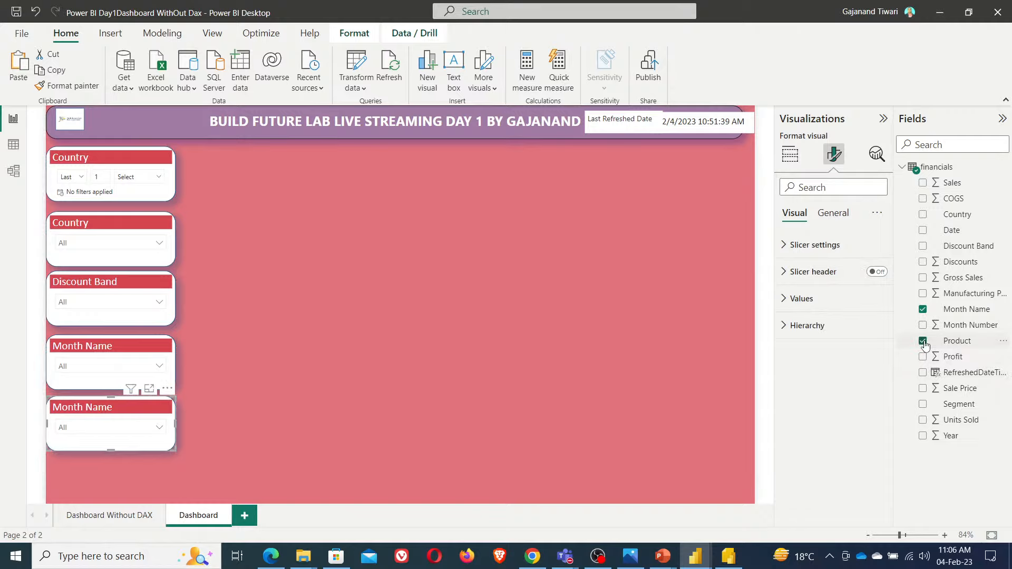
{"action": "left_click", "coordinate": [791, 154]}
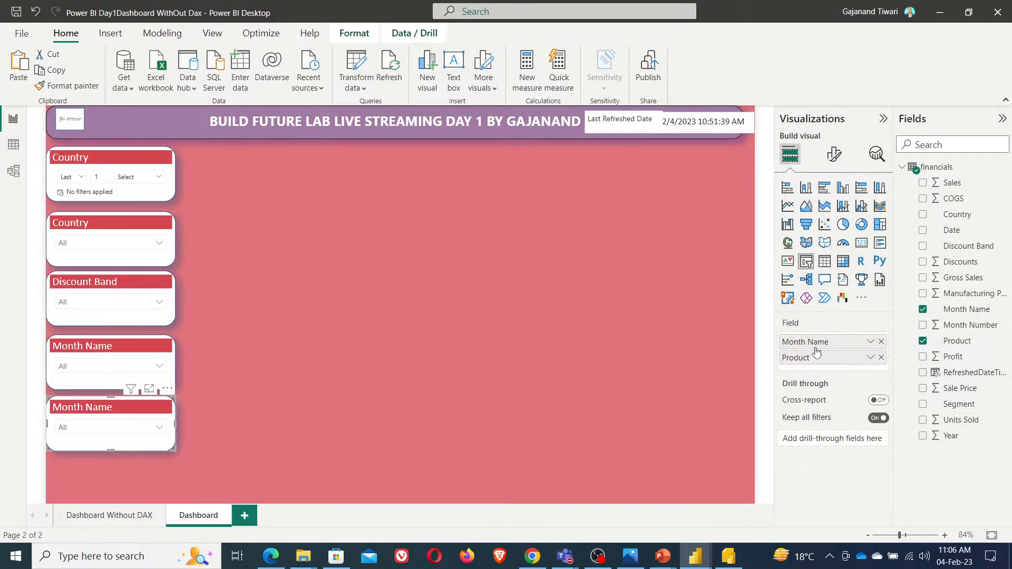
{"action": "left_click", "coordinate": [882, 341]}
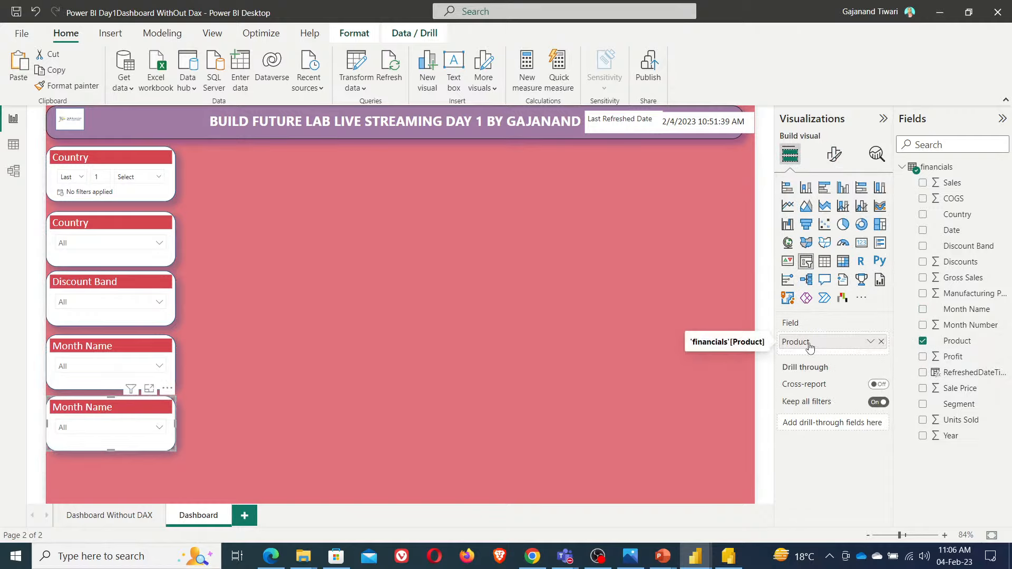
- Try to paste the Product field name into the copied slicer's title
{"action": "double_click", "coordinate": [835, 347]}
{"action": "left_click", "coordinate": [838, 158]}
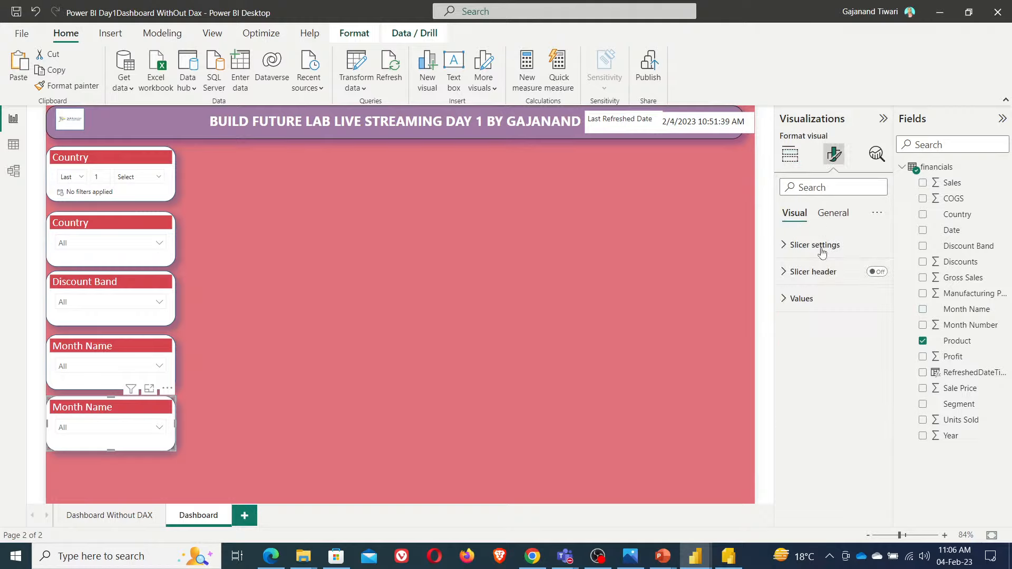
{"action": "left_click", "coordinate": [834, 214]}
{"action": "left_click", "coordinate": [811, 279]}
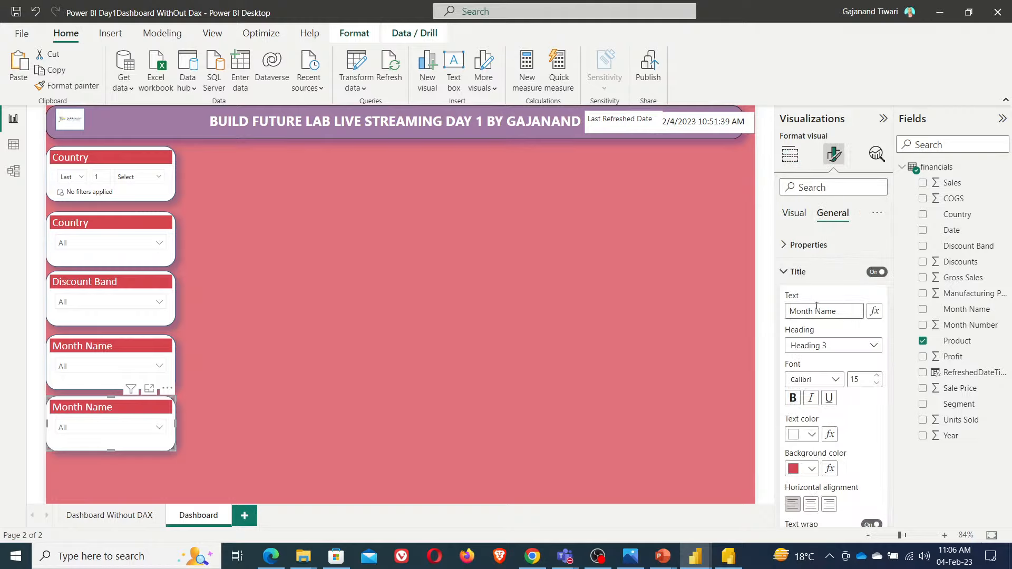
{"action": "left_click_drag", "start_coordinate": [852, 314], "coordinate": [731, 308]}
{"action": "key", "text": "ctrl+v"}
{"action": "left_click", "coordinate": [631, 331]}
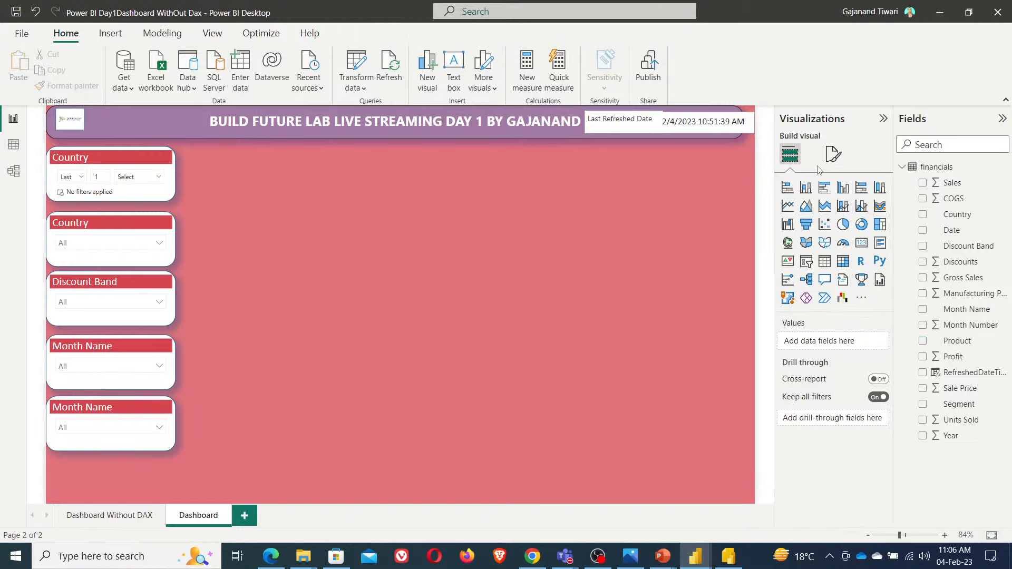
- Set the title of the lowest slicer to Product
{"action": "left_click", "coordinate": [91, 406]}
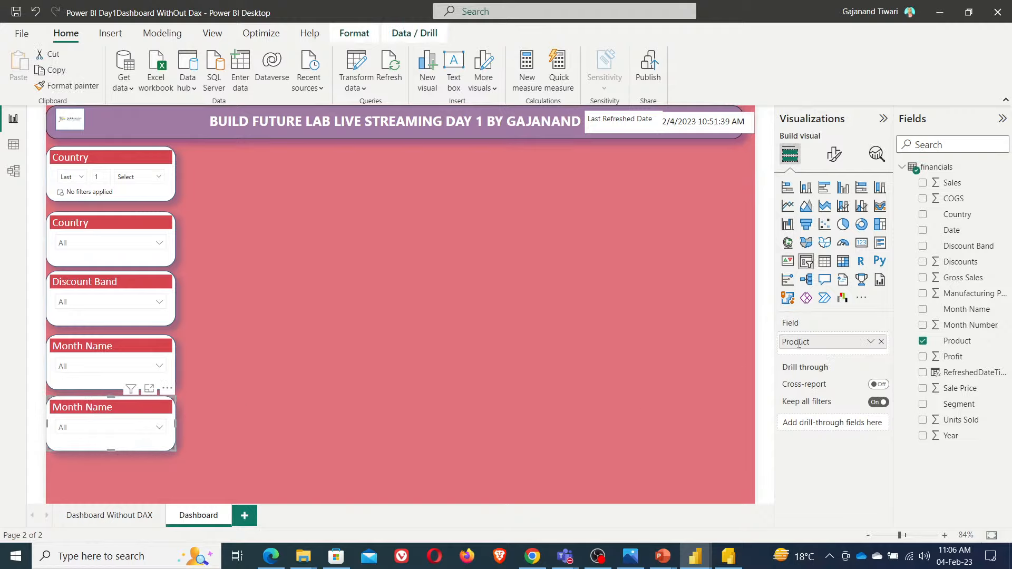
{"action": "left_click", "coordinate": [838, 154]}
{"action": "left_click", "coordinate": [833, 213]}
{"action": "left_click", "coordinate": [825, 279]}
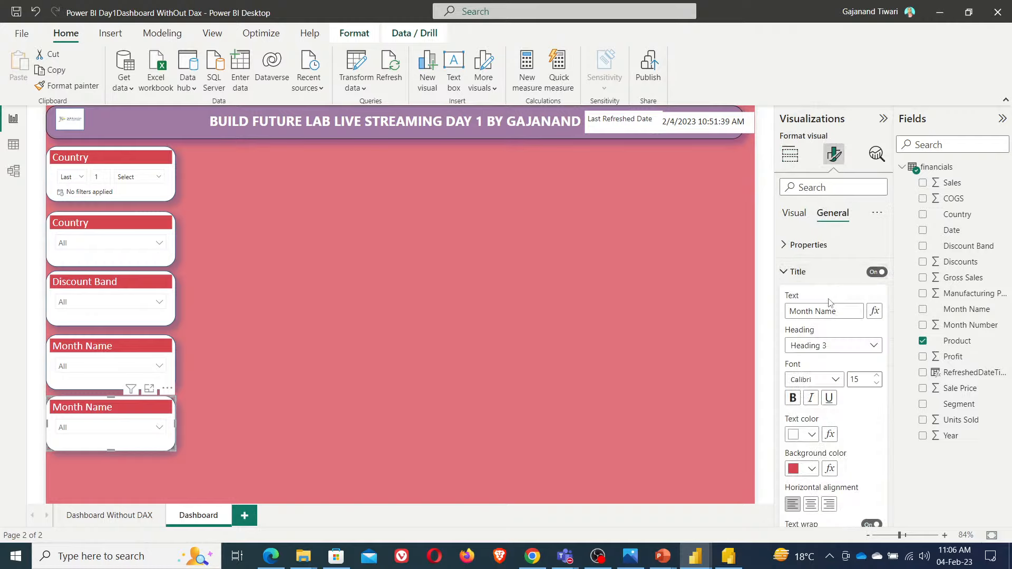
{"action": "left_click_drag", "start_coordinate": [837, 311], "coordinate": [689, 296]}
{"action": "type", "text": "Product"}
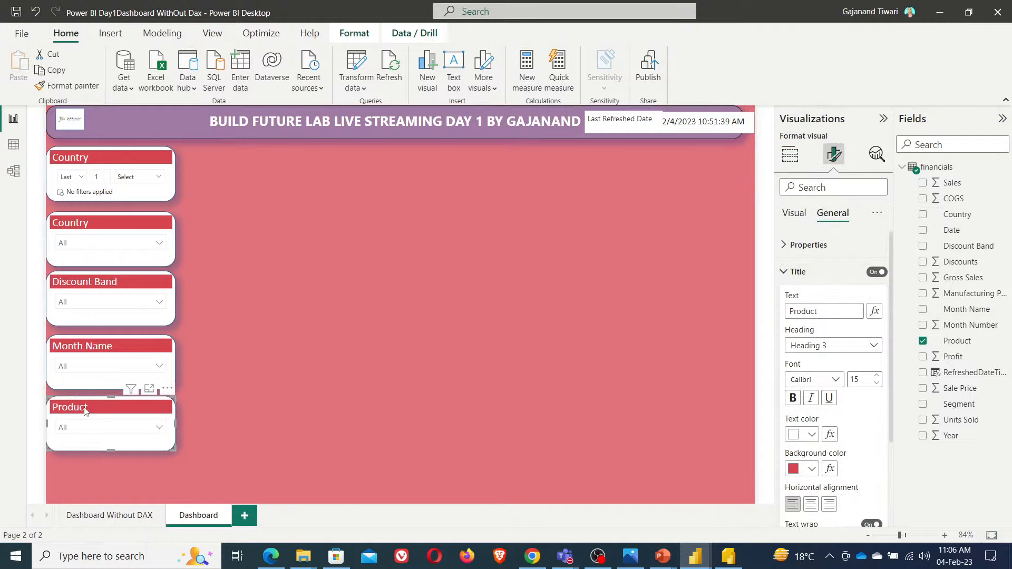
{"action": "key", "text": "ctrl+c"}
{"action": "key", "text": "ctrl+v"}
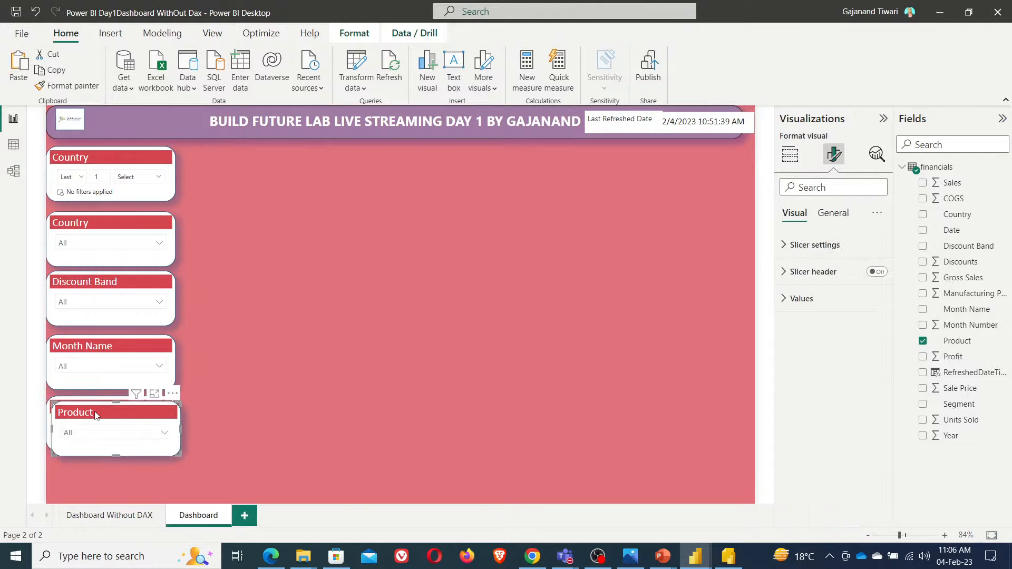
{"action": "left_click_drag", "start_coordinate": [85, 411], "coordinate": [79, 463]}
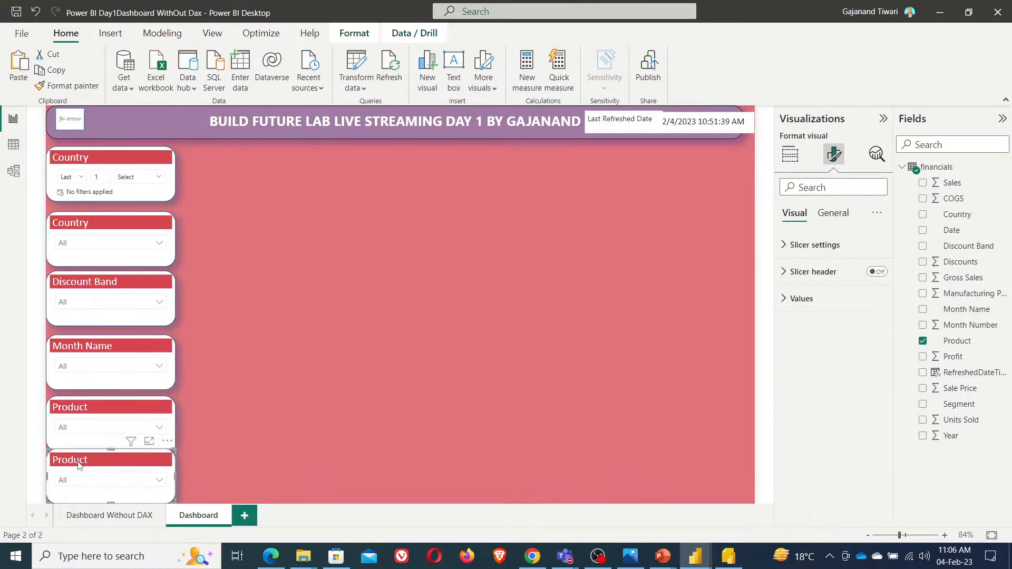
{"action": "key", "text": "Delete"}
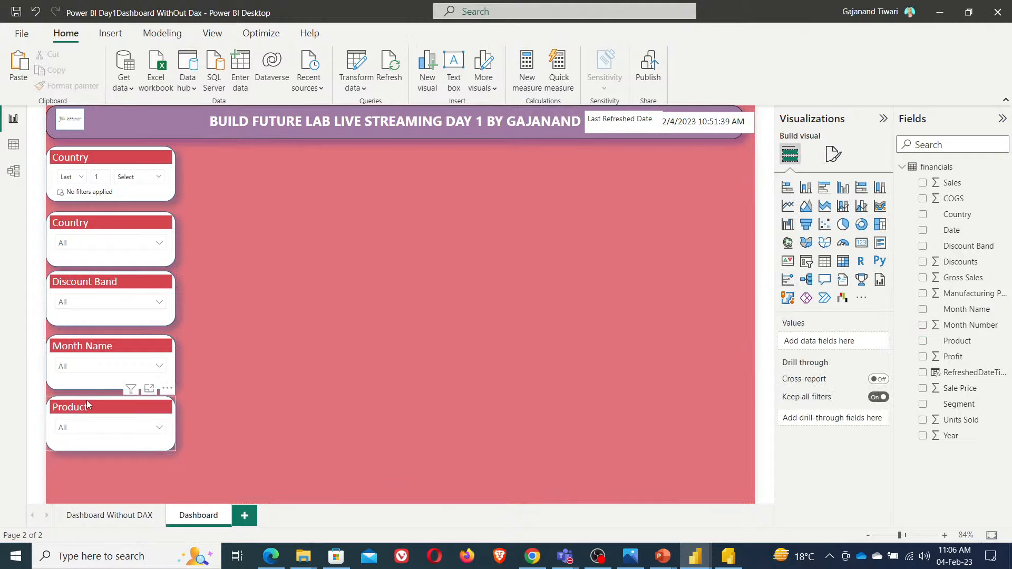
- Select all five slicers in the column, align them to centre and distribute them vertically
{"action": "left_click", "coordinate": [86, 405]}
{"action": "left_click", "coordinate": [93, 339], "text": "ctrl"}
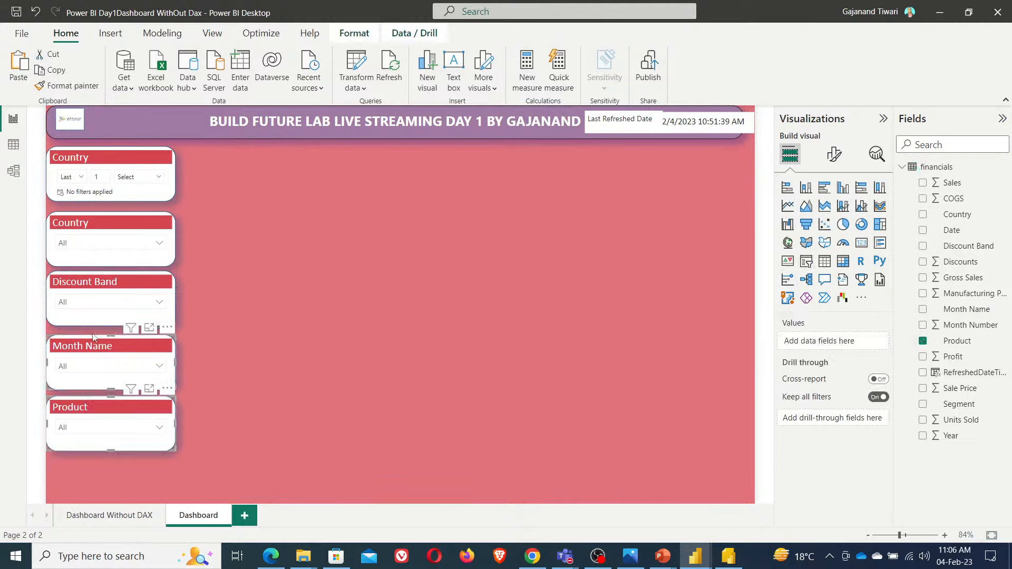
{"action": "left_click", "coordinate": [89, 276], "text": "ctrl"}
{"action": "left_click", "coordinate": [91, 231], "text": "ctrl"}
{"action": "left_click", "coordinate": [93, 152], "text": "ctrl"}
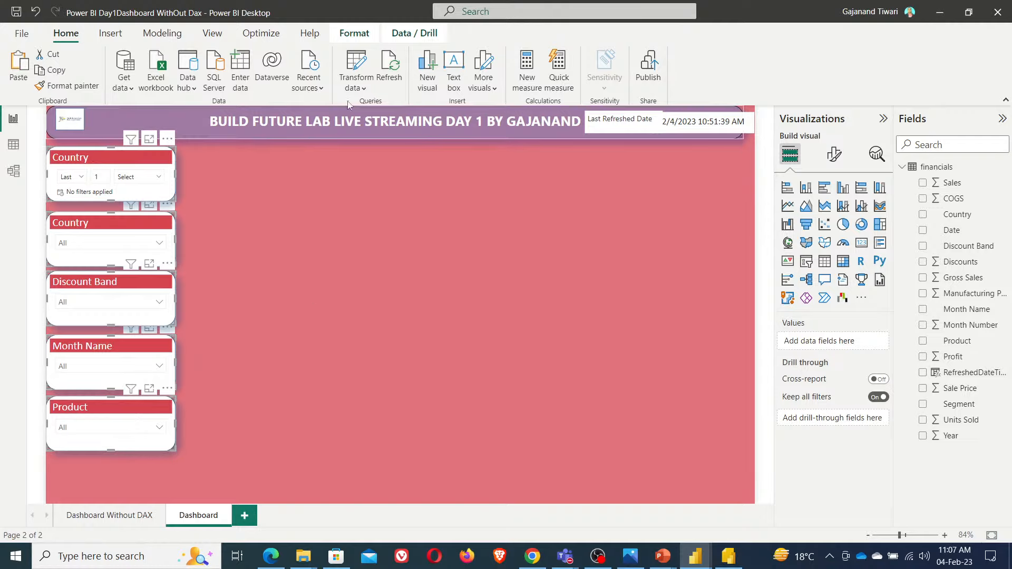
{"action": "left_click", "coordinate": [357, 35]}
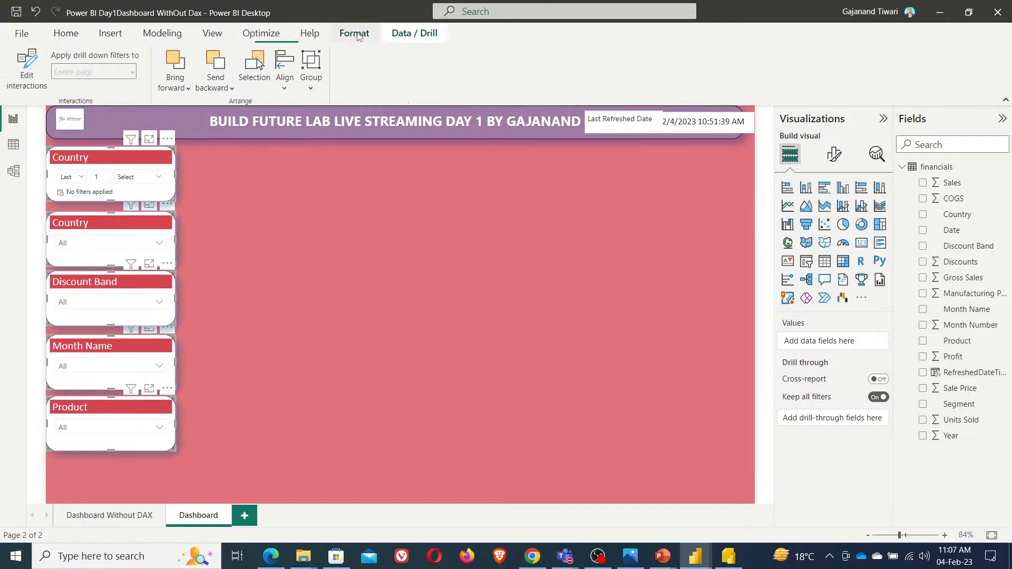
{"action": "left_click", "coordinate": [287, 92]}
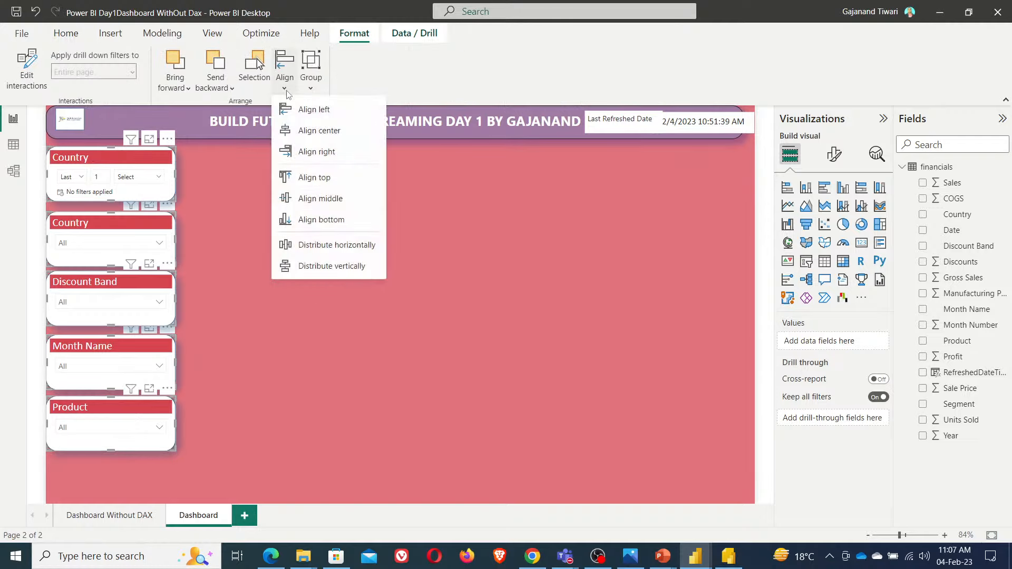
{"action": "left_click", "coordinate": [296, 133]}
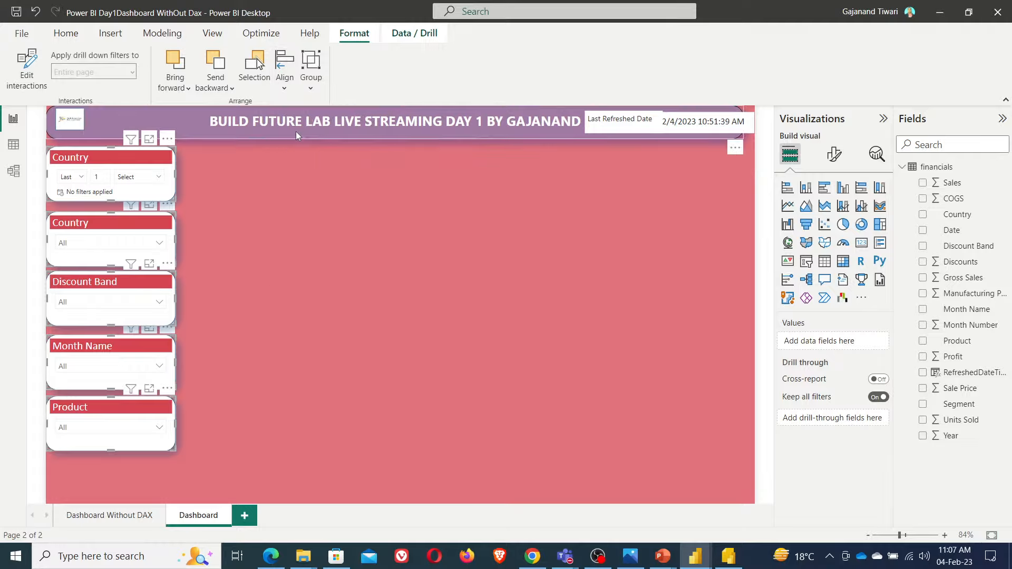
{"action": "left_click", "coordinate": [287, 92]}
{"action": "left_click", "coordinate": [320, 266]}
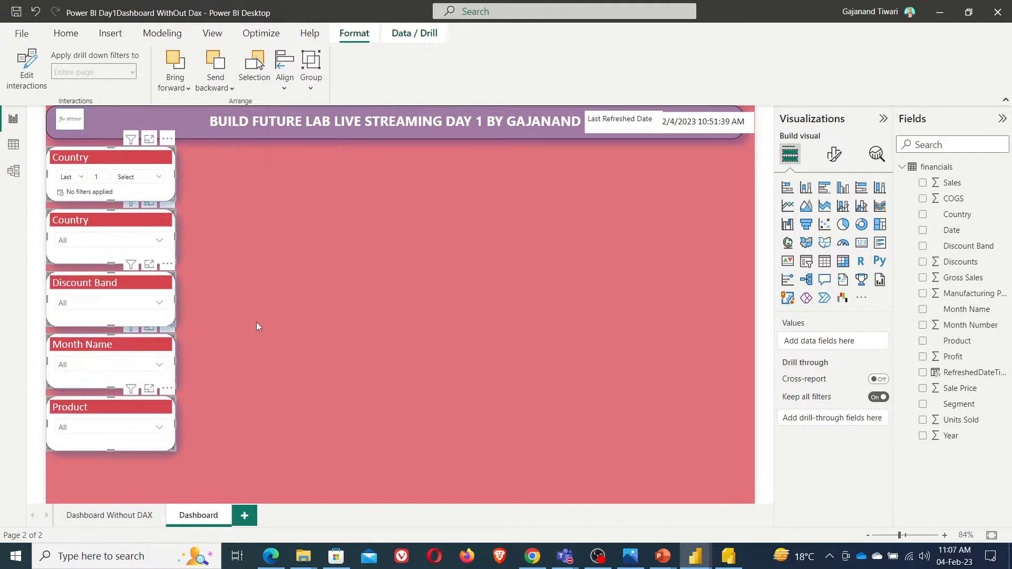
- Examine the shared size and position properties of the five selected slicers
{"action": "left_click", "coordinate": [835, 156]}
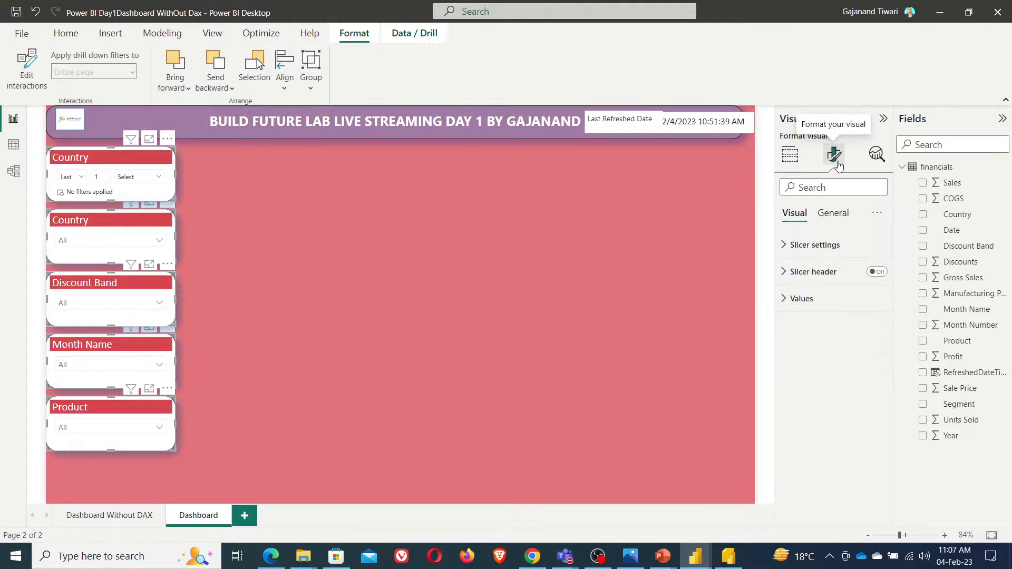
{"action": "left_click", "coordinate": [826, 250]}
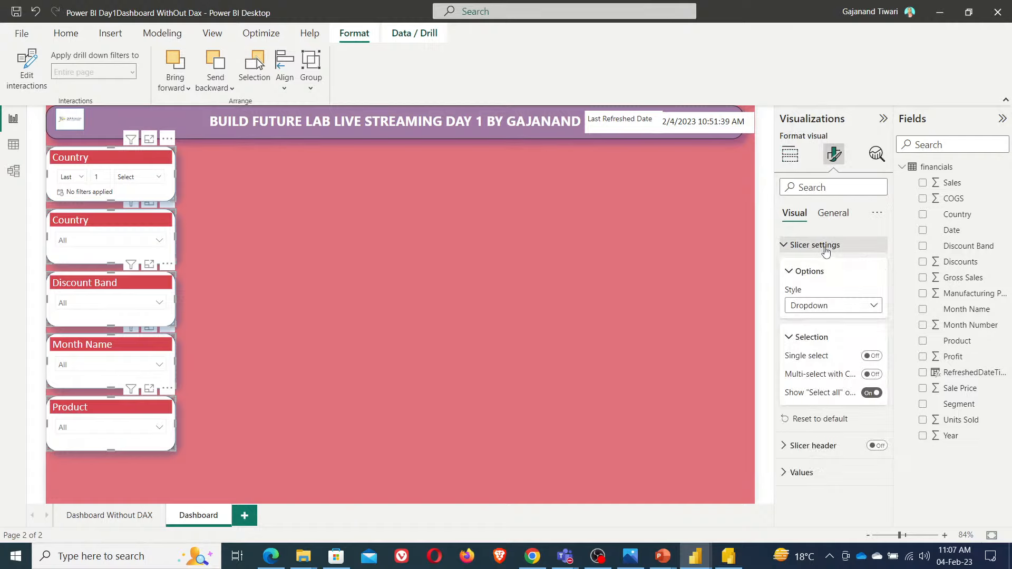
{"action": "left_click", "coordinate": [826, 251]}
{"action": "left_click", "coordinate": [833, 213]}
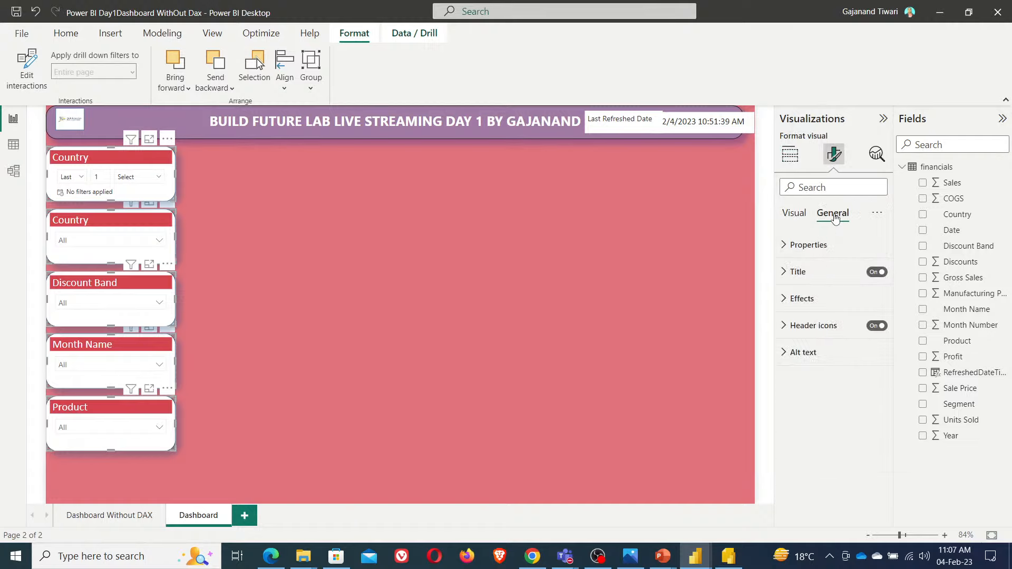
{"action": "left_click", "coordinate": [826, 248]}
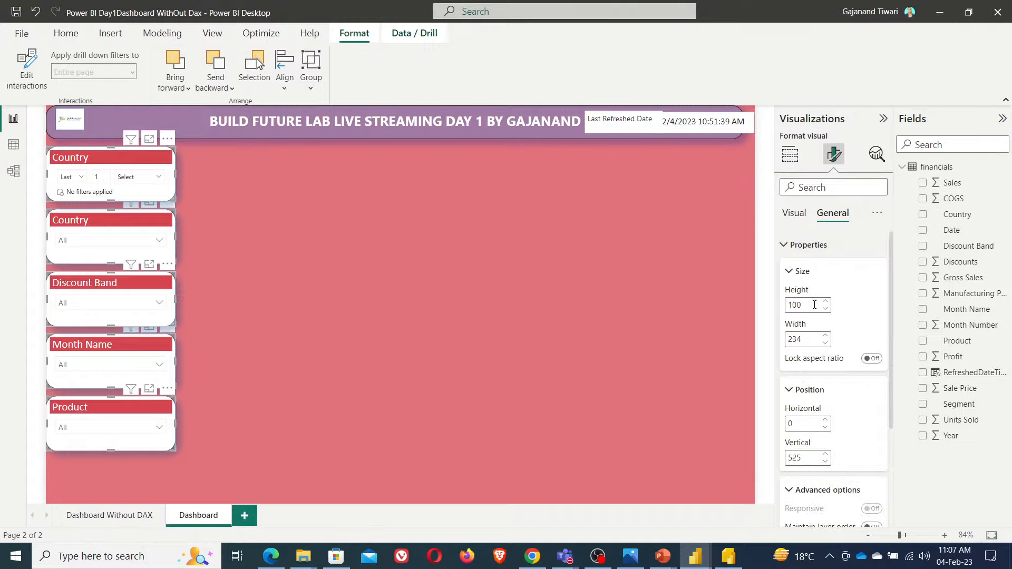
{"action": "left_click", "coordinate": [466, 266]}
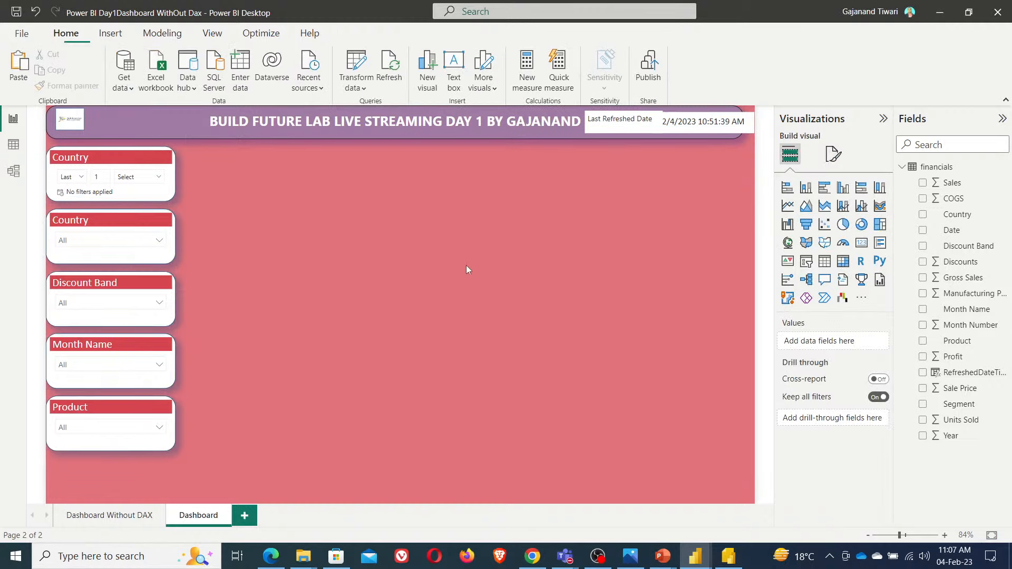
- Duplicate the Product slicer, place the copy at the end of the column and shift the original up slightly
{"action": "left_click", "coordinate": [112, 410]}
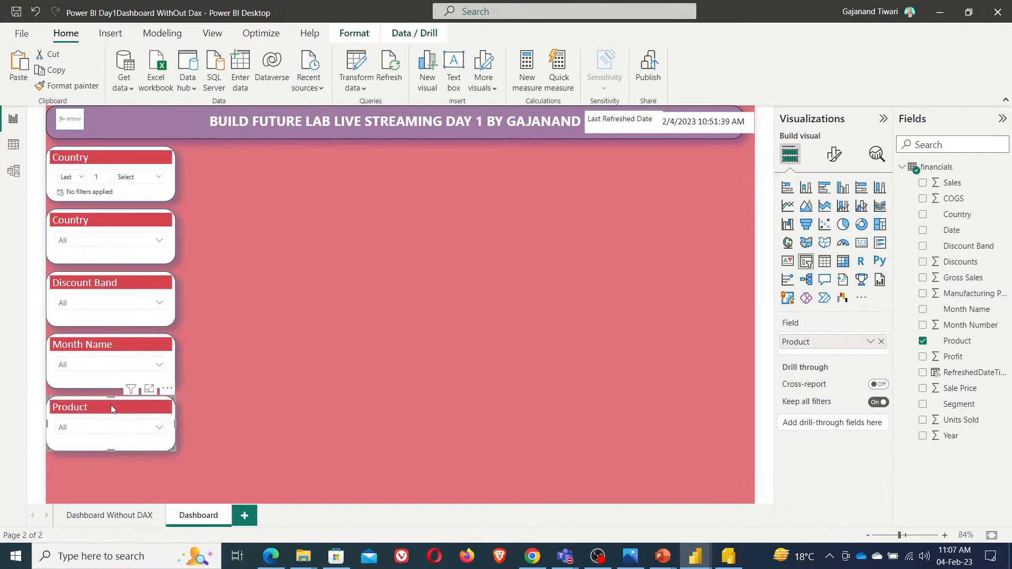
{"action": "left_click_drag", "start_coordinate": [111, 410], "coordinate": [109, 463]}
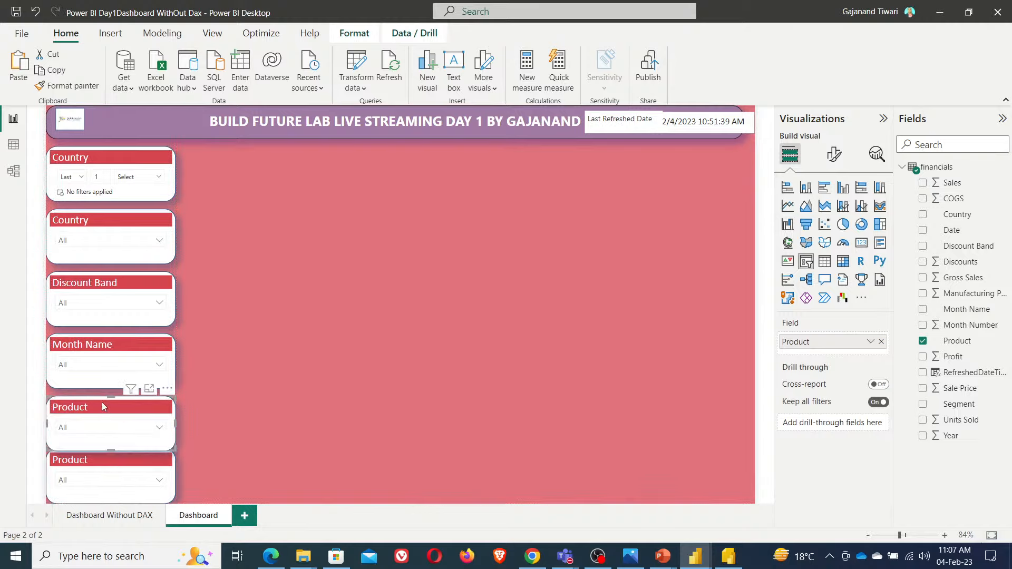
{"action": "left_click_drag", "start_coordinate": [102, 404], "coordinate": [103, 402]}
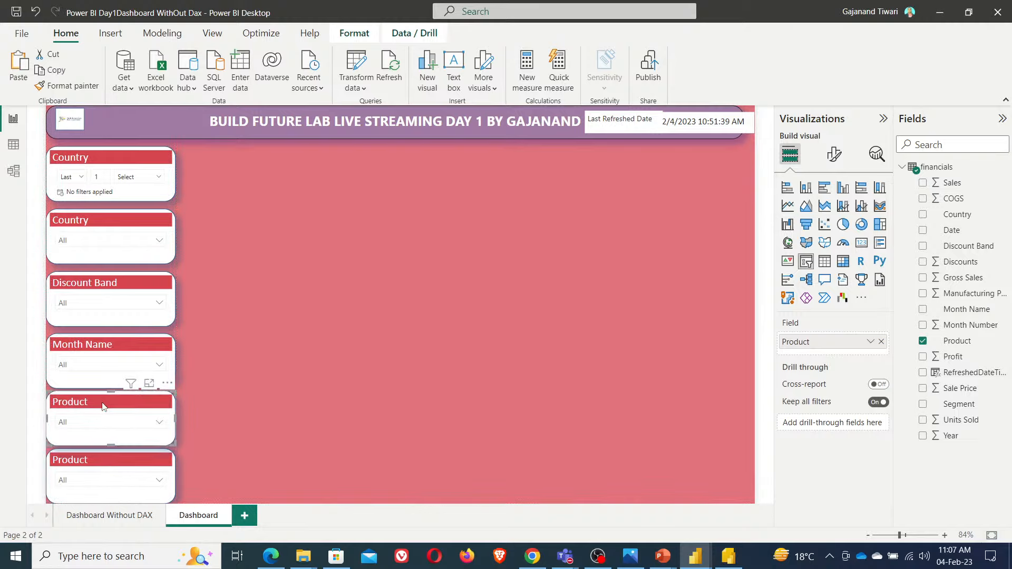
- Nudge the lower Country, Discount Band, Month Name and upper Product slicers up to even out the gaps in the column
{"action": "left_click", "coordinate": [106, 346]}
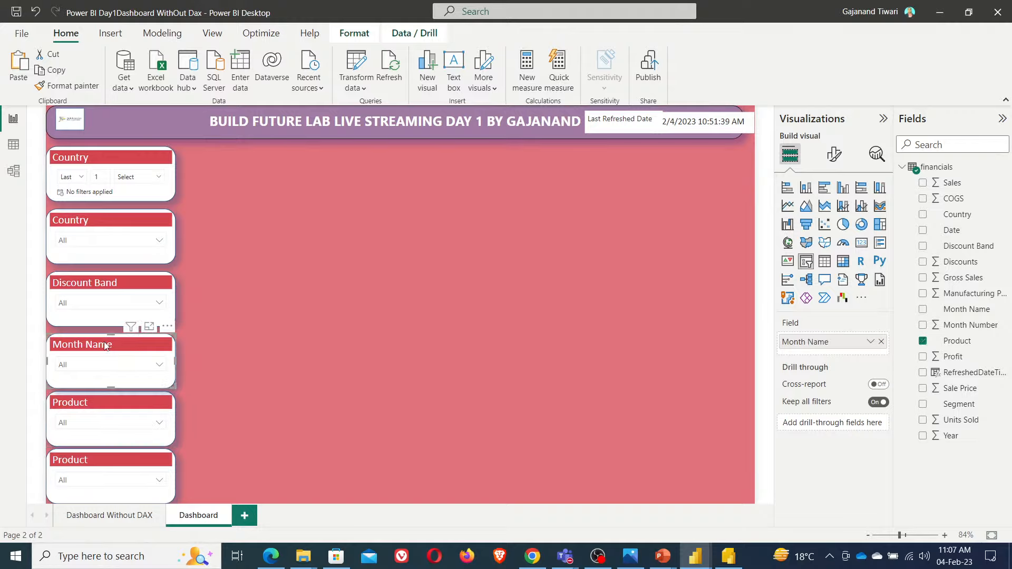
{"action": "left_click_drag", "start_coordinate": [105, 345], "coordinate": [103, 342]}
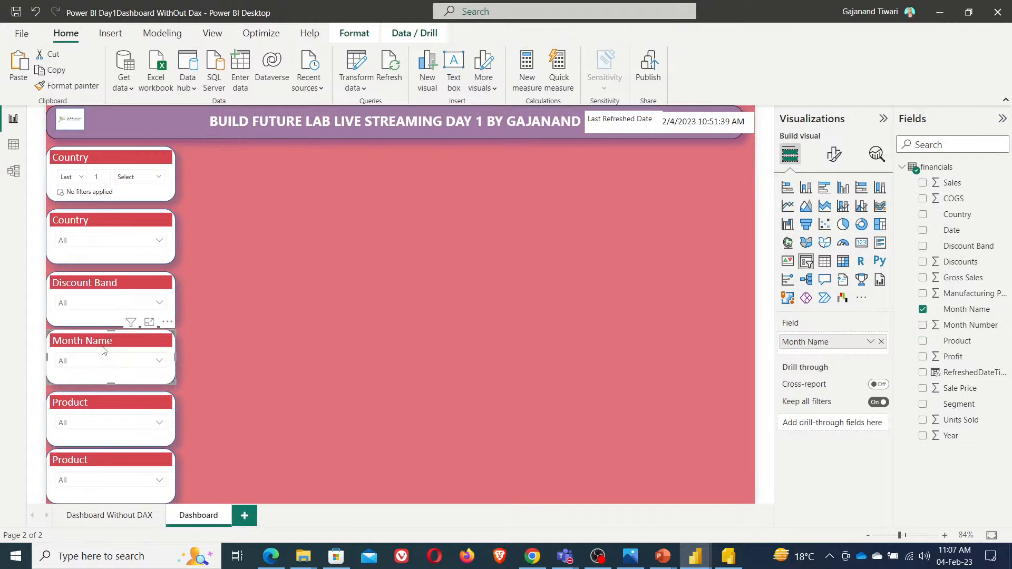
{"action": "left_click", "coordinate": [100, 397]}
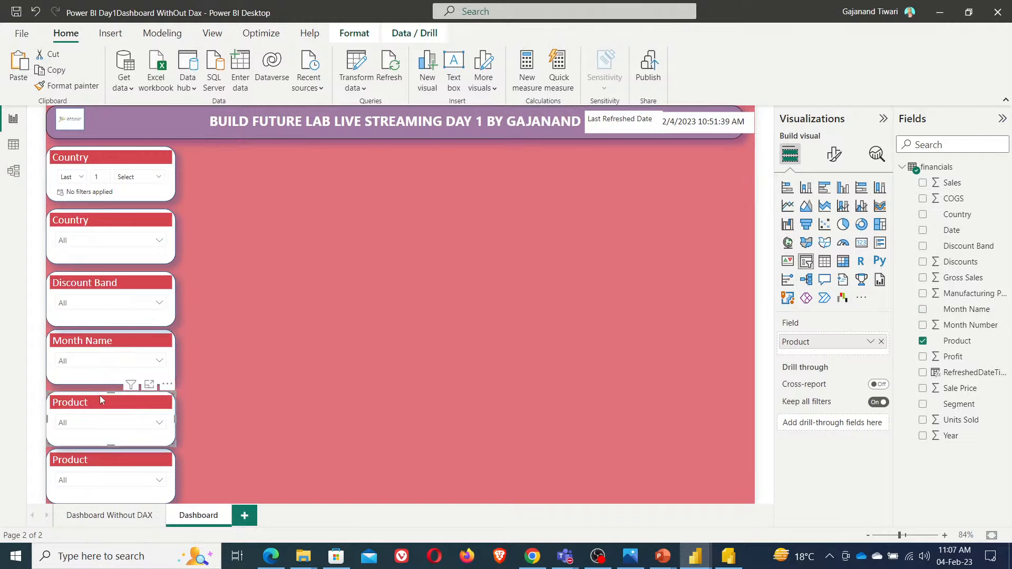
{"action": "left_click_drag", "start_coordinate": [100, 397], "coordinate": [100, 395]}
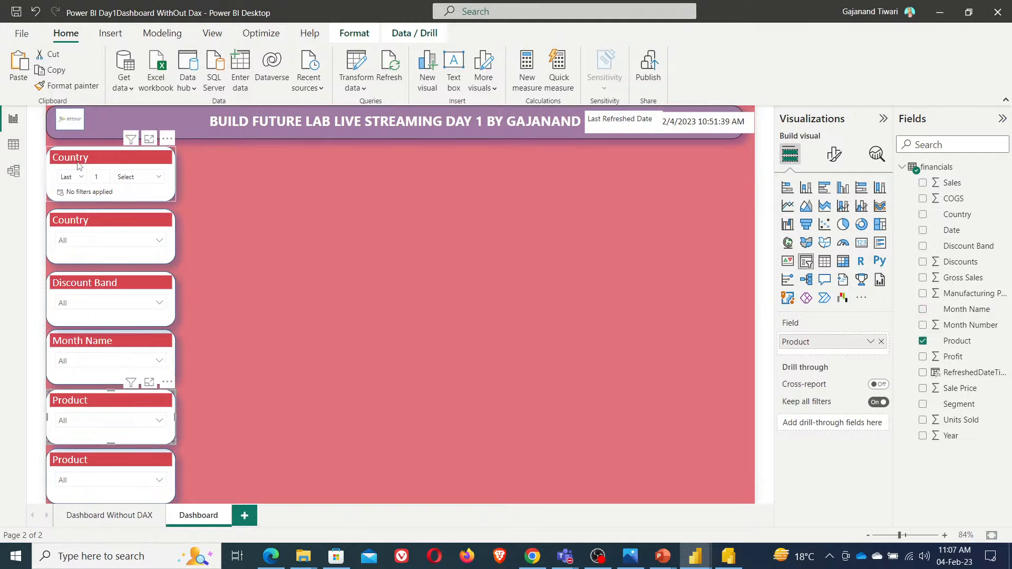
{"action": "left_click", "coordinate": [90, 216]}
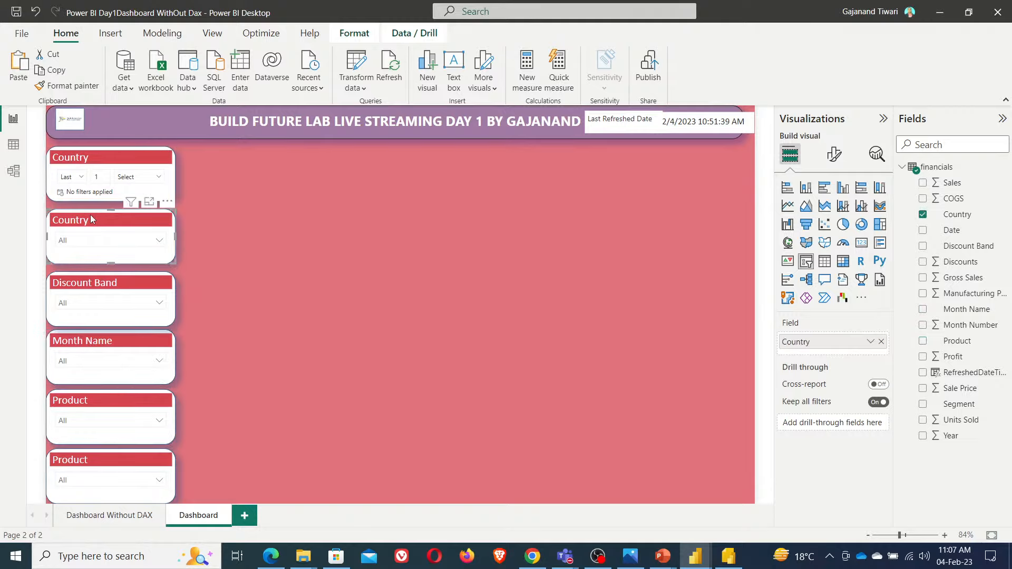
{"action": "left_click_drag", "start_coordinate": [90, 219], "coordinate": [90, 217]}
{"action": "left_click_drag", "start_coordinate": [104, 287], "coordinate": [103, 283]}
{"action": "left_click_drag", "start_coordinate": [105, 342], "coordinate": [105, 340]}
{"action": "left_click_drag", "start_coordinate": [110, 395], "coordinate": [110, 394]}
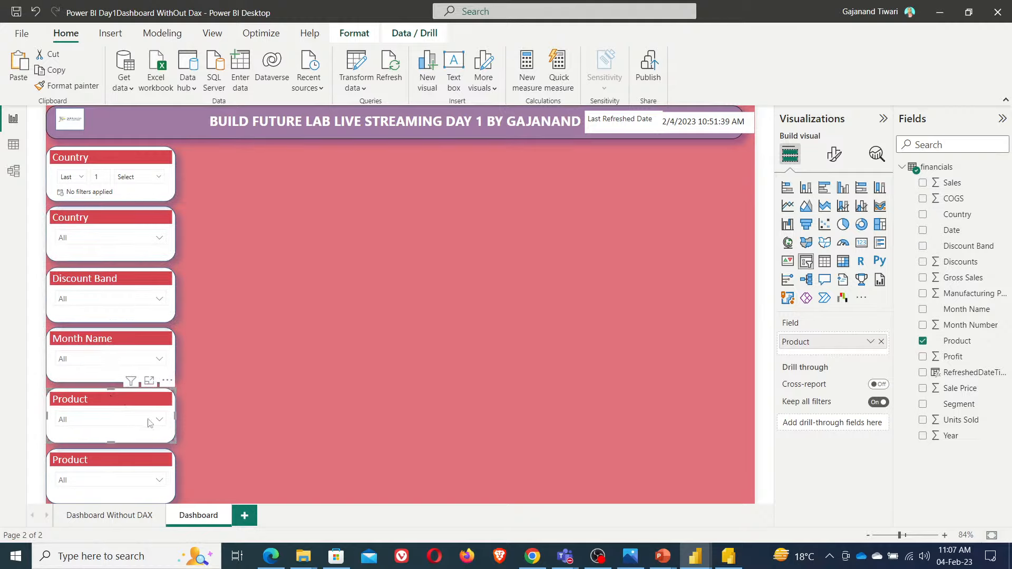
{"action": "left_click", "coordinate": [332, 414]}
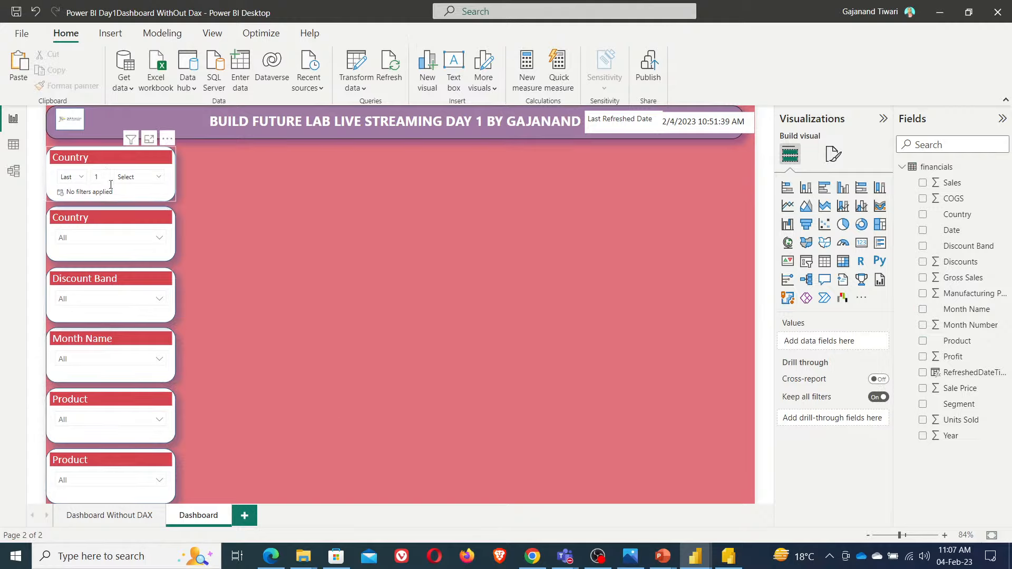
- Set the title background colour of the lowest Product slicer to black
{"action": "left_click", "coordinate": [103, 463]}
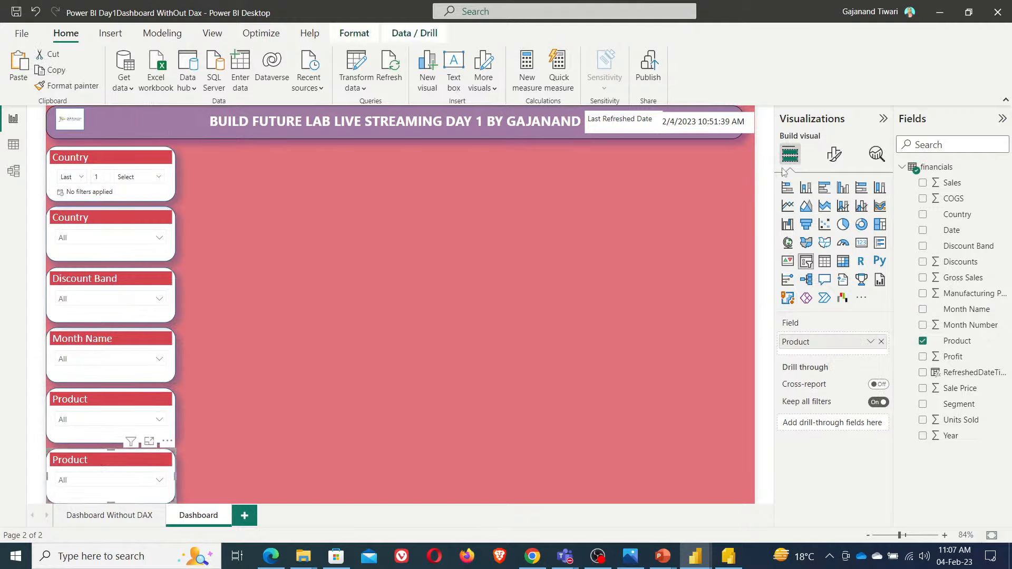
{"action": "left_click", "coordinate": [836, 157]}
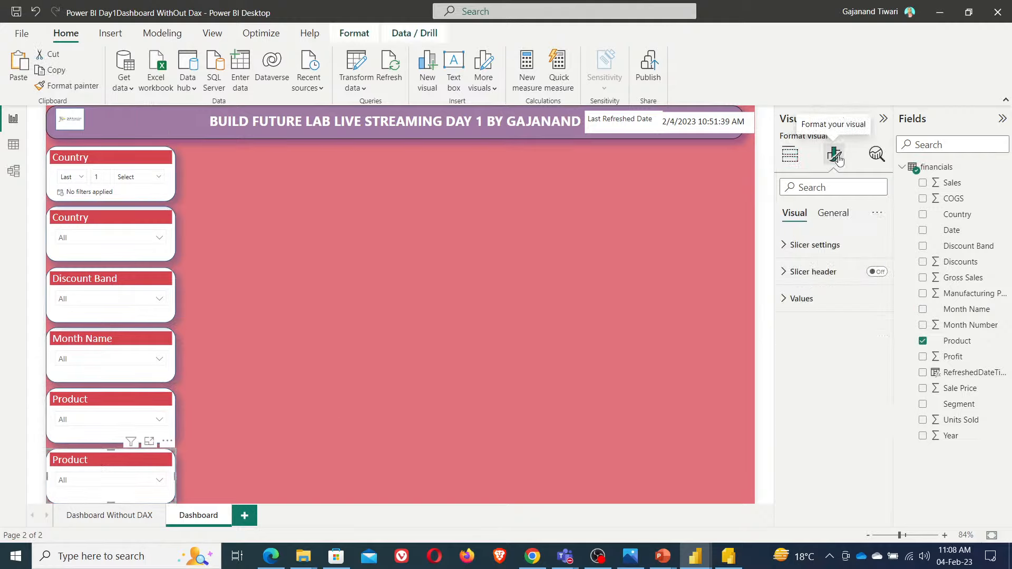
{"action": "left_click", "coordinate": [832, 273]}
{"action": "left_click", "coordinate": [833, 213]}
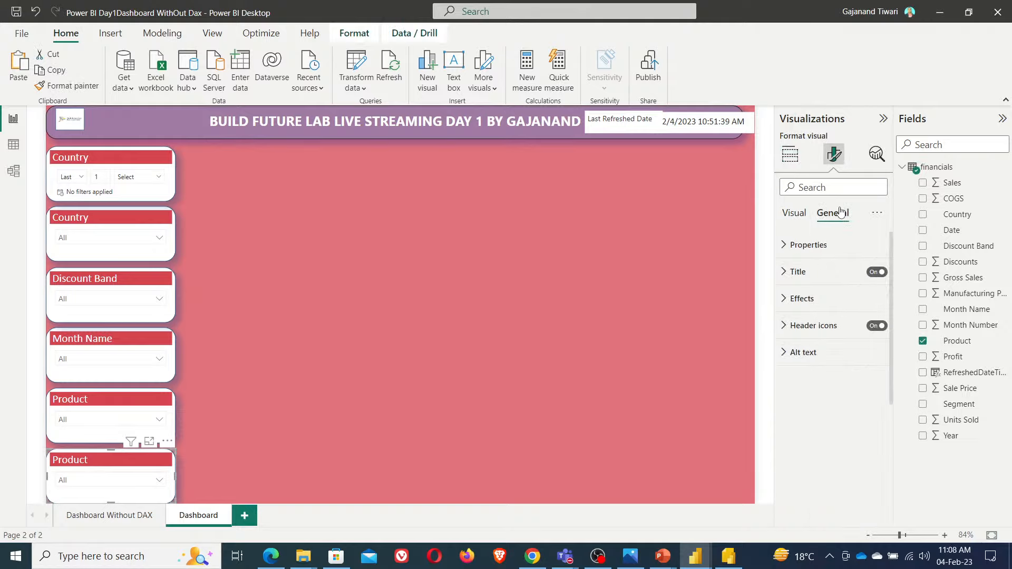
{"action": "left_click", "coordinate": [812, 273]}
{"action": "left_click", "coordinate": [811, 470]}
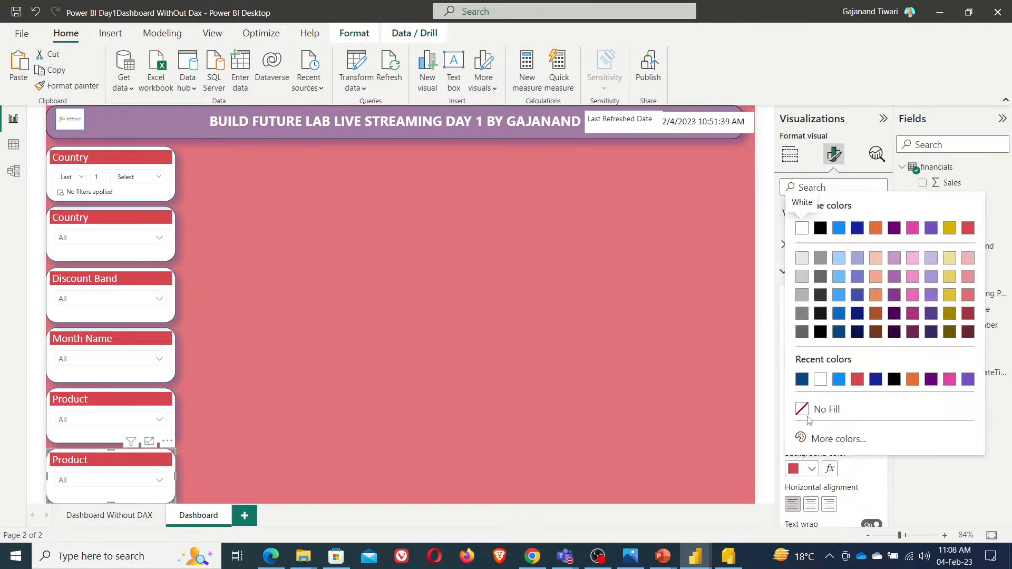
{"action": "left_click", "coordinate": [820, 228]}
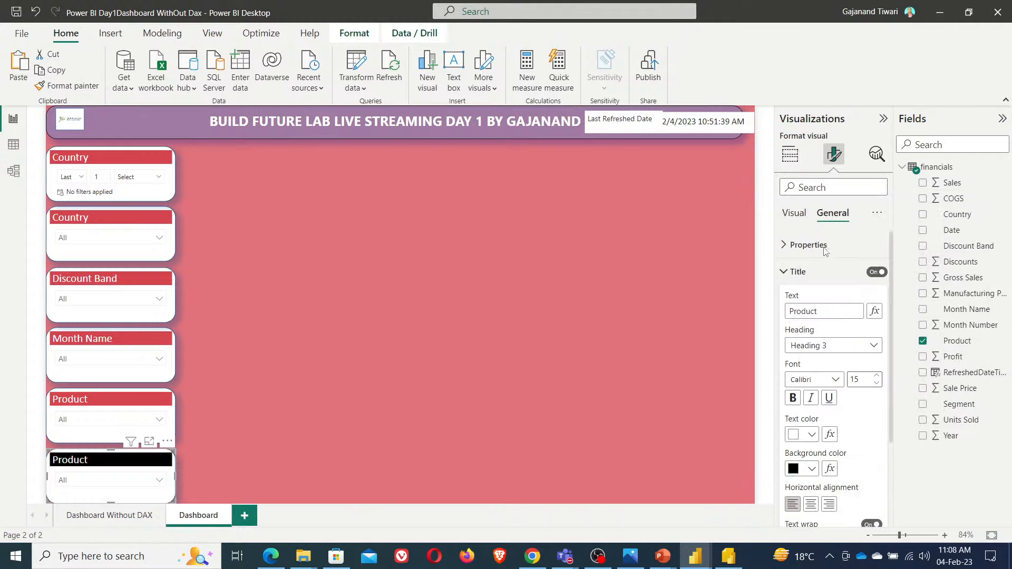
{"action": "left_click", "coordinate": [433, 363]}
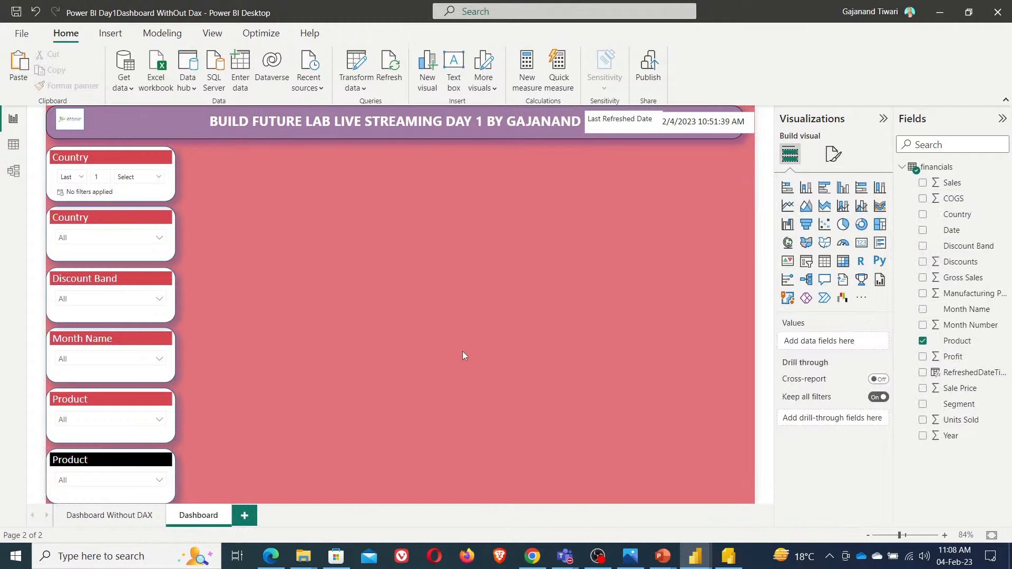
- Copy the date slicer's formatting onto the lowest Product slicer with Format painter
{"action": "left_click", "coordinate": [96, 154]}
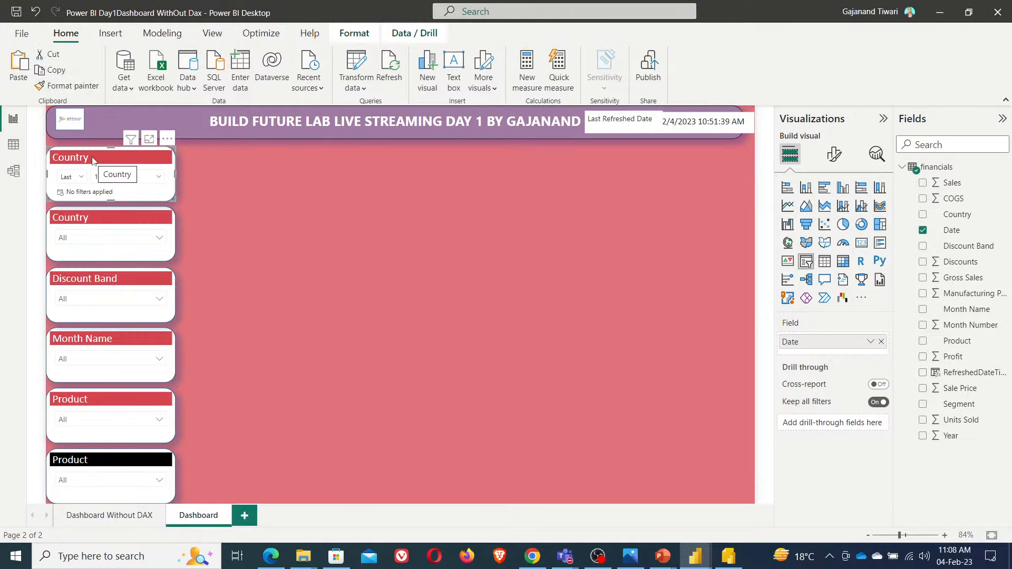
{"action": "left_click", "coordinate": [73, 86]}
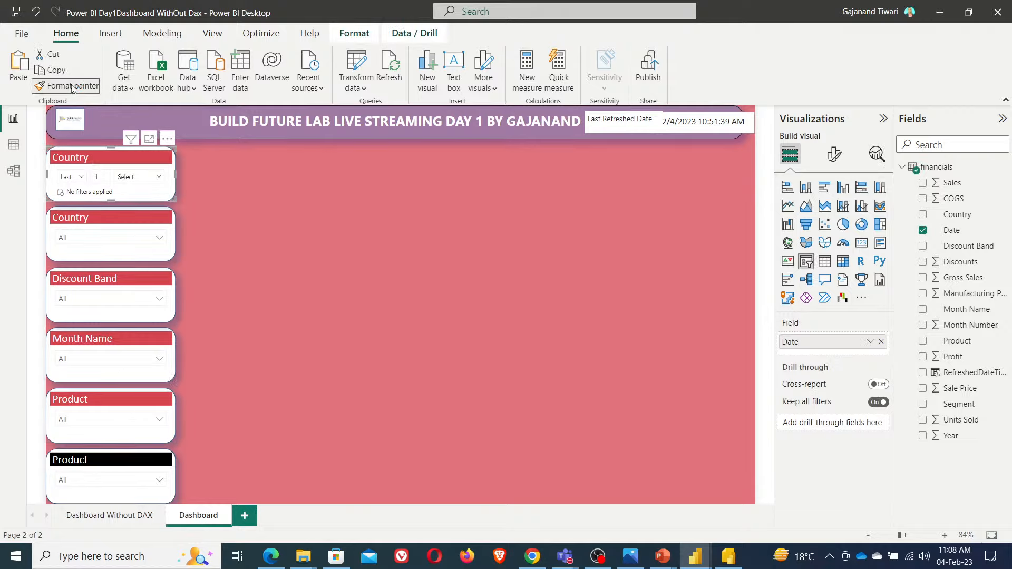
{"action": "left_click", "coordinate": [76, 460]}
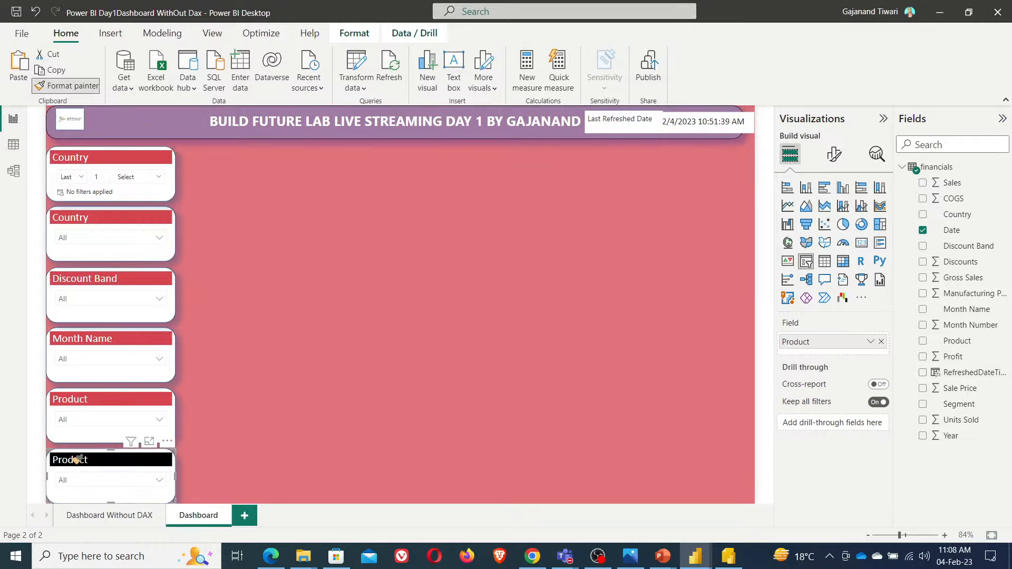
{"action": "left_click", "coordinate": [400, 372]}
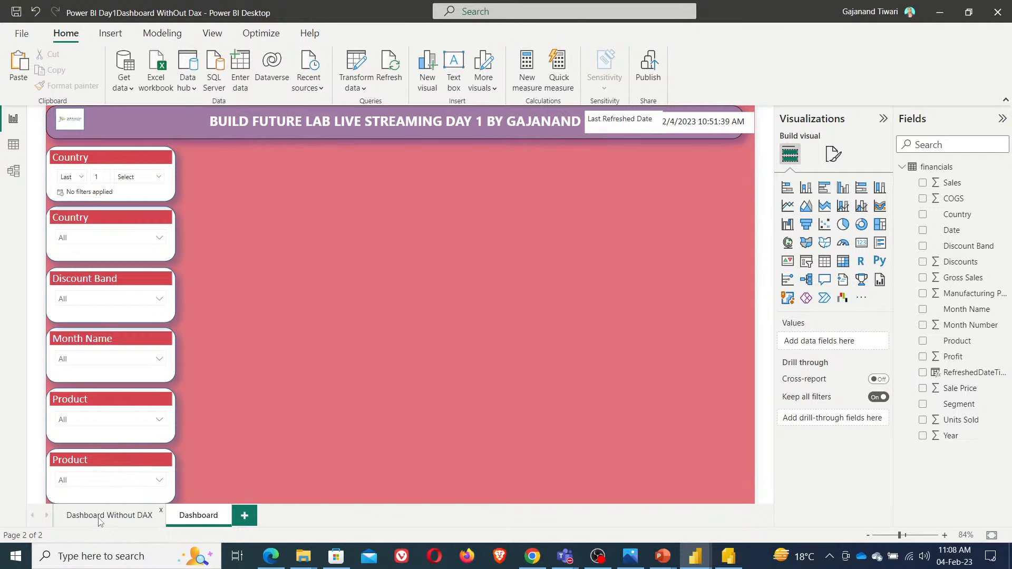
- Review the dashboard requirements slide in PowerPoint and the Dashboard Without DAX page in Power BI, and return to the Dashboard page
{"action": "key", "text": "alt+Tab"}
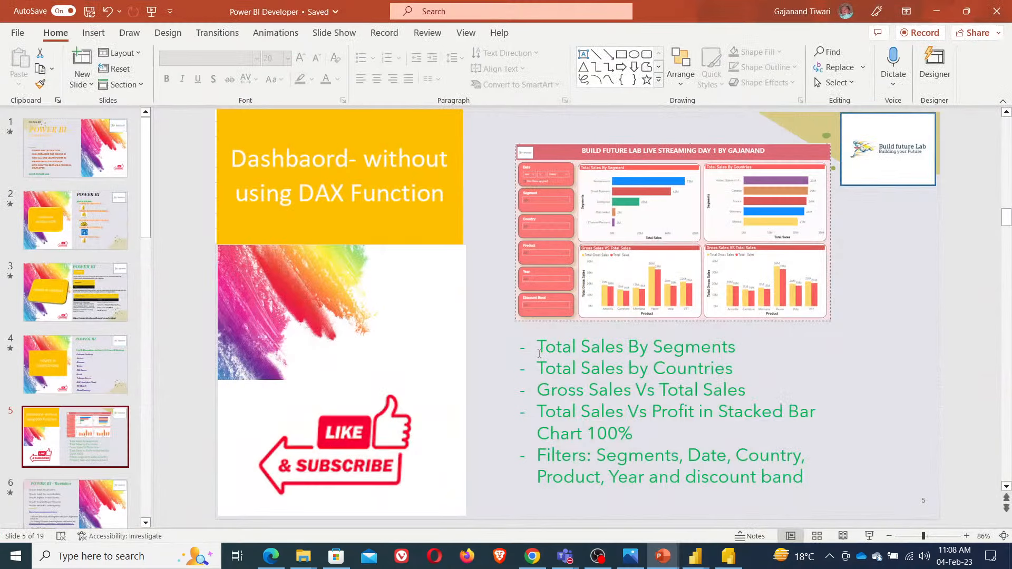
{"action": "key", "text": "alt+Tab"}
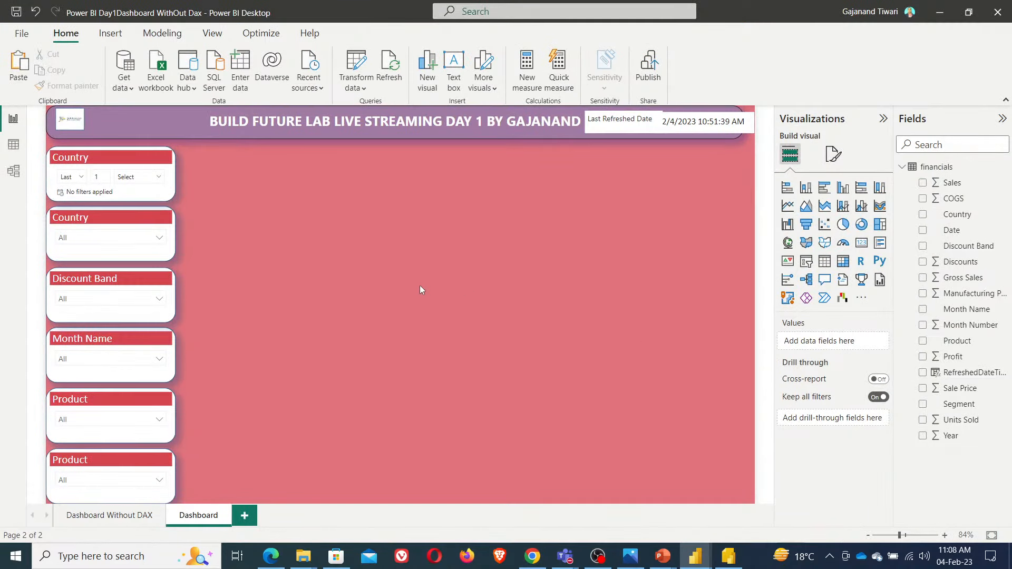
{"action": "left_click", "coordinate": [107, 516]}
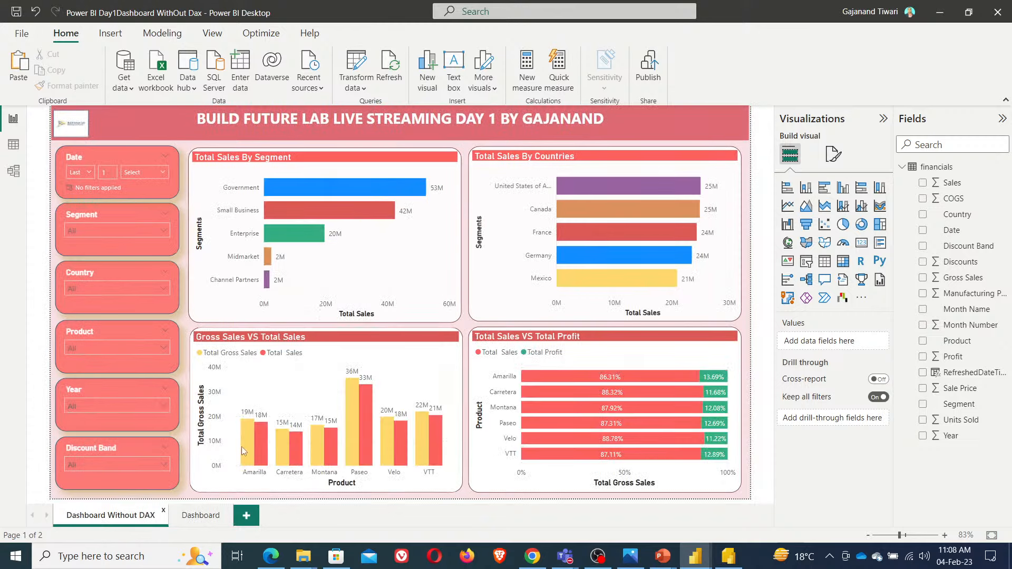
{"action": "left_click", "coordinate": [201, 516]}
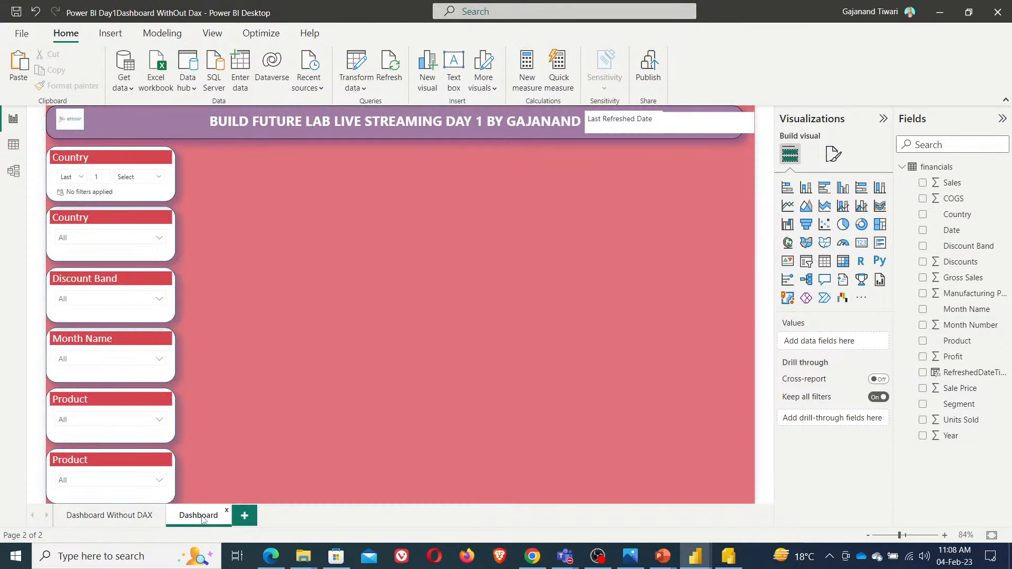
- Add a stacked bar chart showing Sales by Segment to the Dashboard page, checking the Dashboard Without DAX page for reference
{"action": "left_click", "coordinate": [787, 188]}
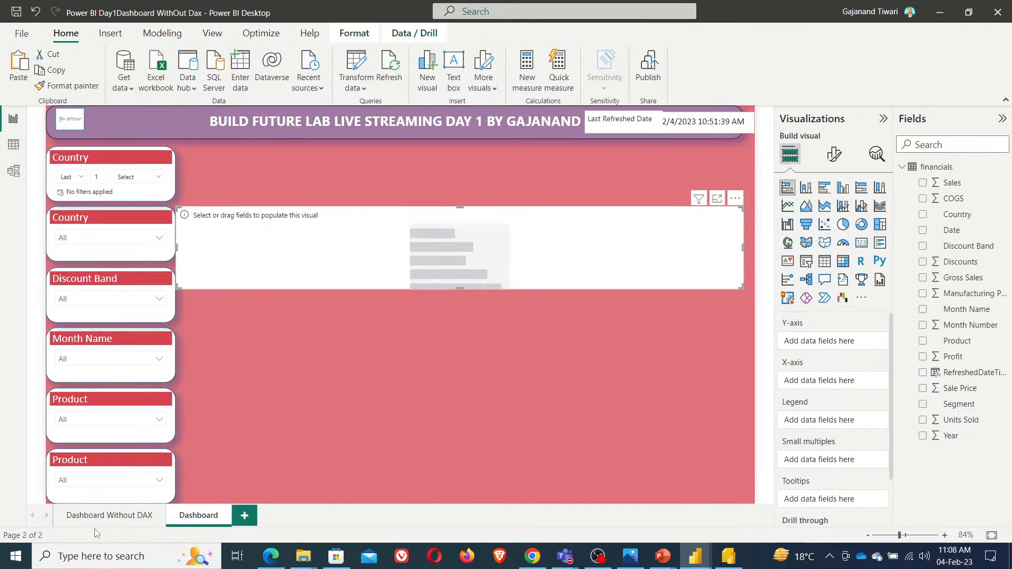
{"action": "left_click", "coordinate": [108, 516]}
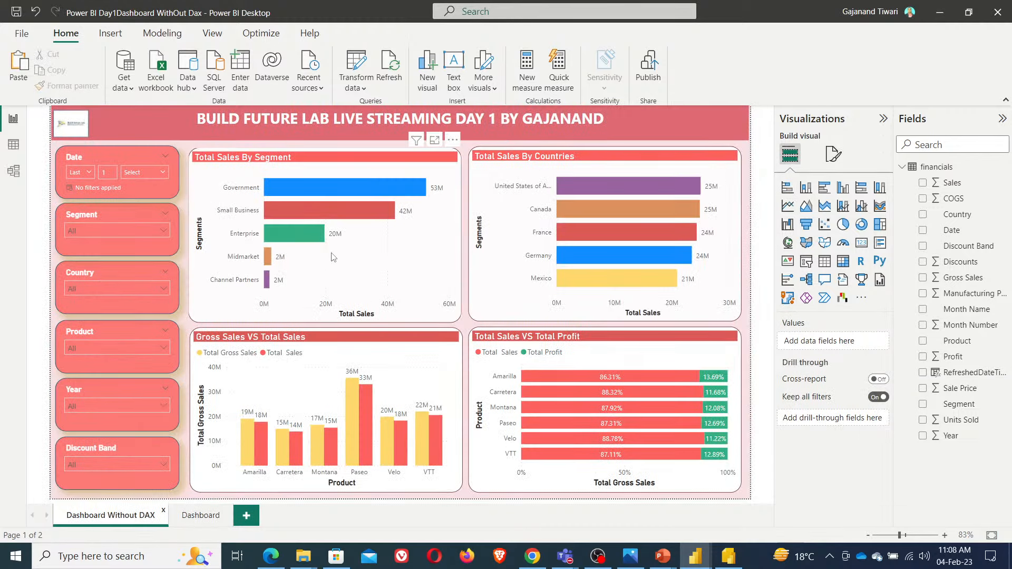
{"action": "left_click", "coordinate": [199, 517]}
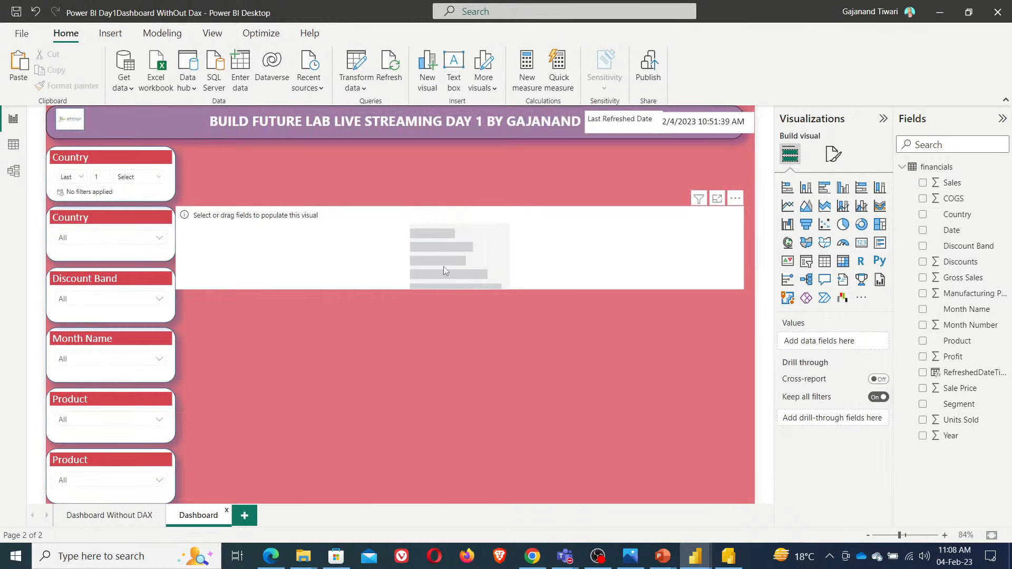
{"action": "left_click", "coordinate": [923, 183]}
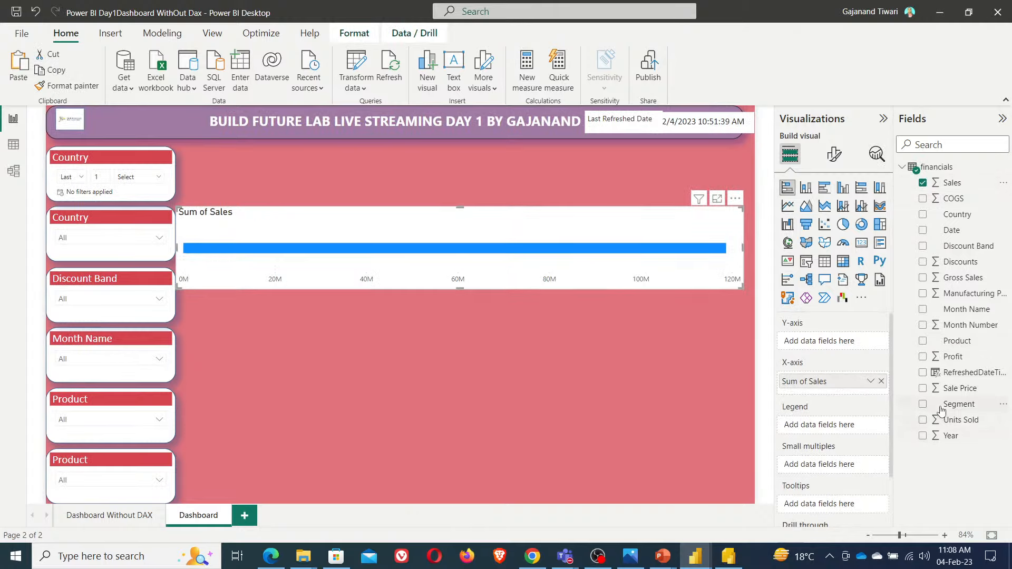
{"action": "left_click", "coordinate": [923, 405]}
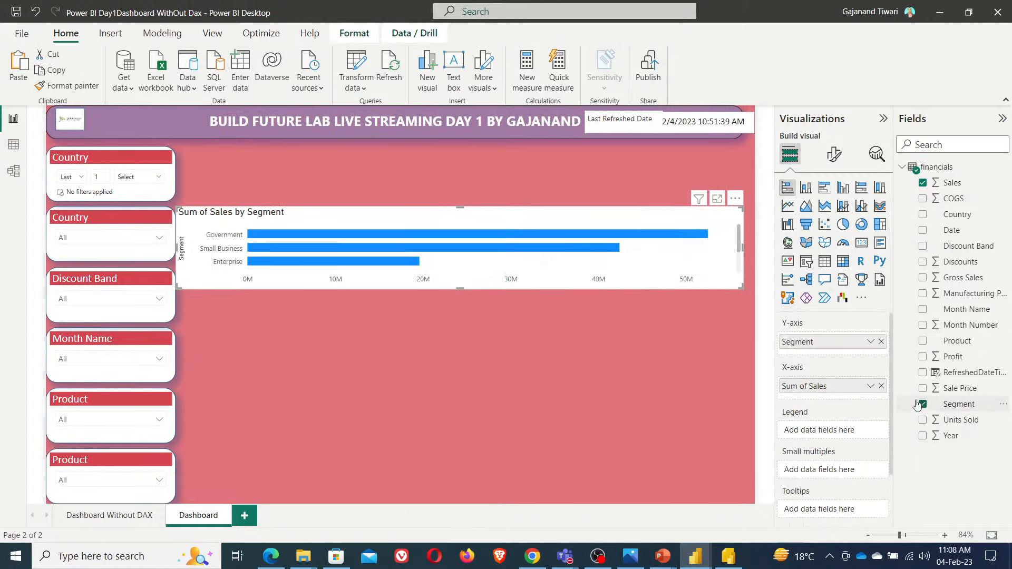
- Resize the segment bar chart taller and narrower and place it under the banner, beside the slicer column
{"action": "left_click_drag", "start_coordinate": [459, 289], "coordinate": [455, 391]}
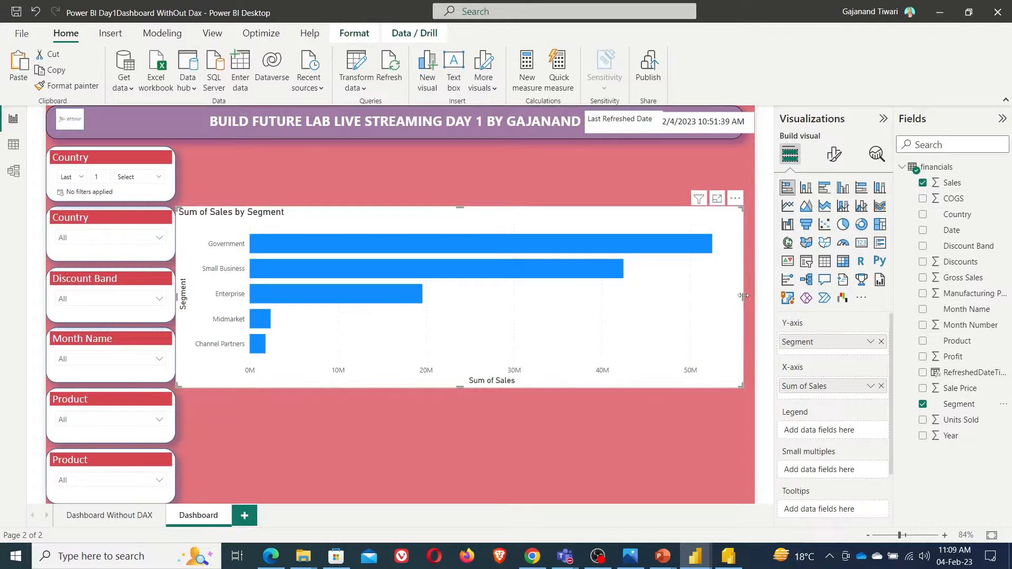
{"action": "left_click_drag", "start_coordinate": [743, 297], "coordinate": [463, 293]}
{"action": "left_click_drag", "start_coordinate": [298, 234], "coordinate": [300, 172]}
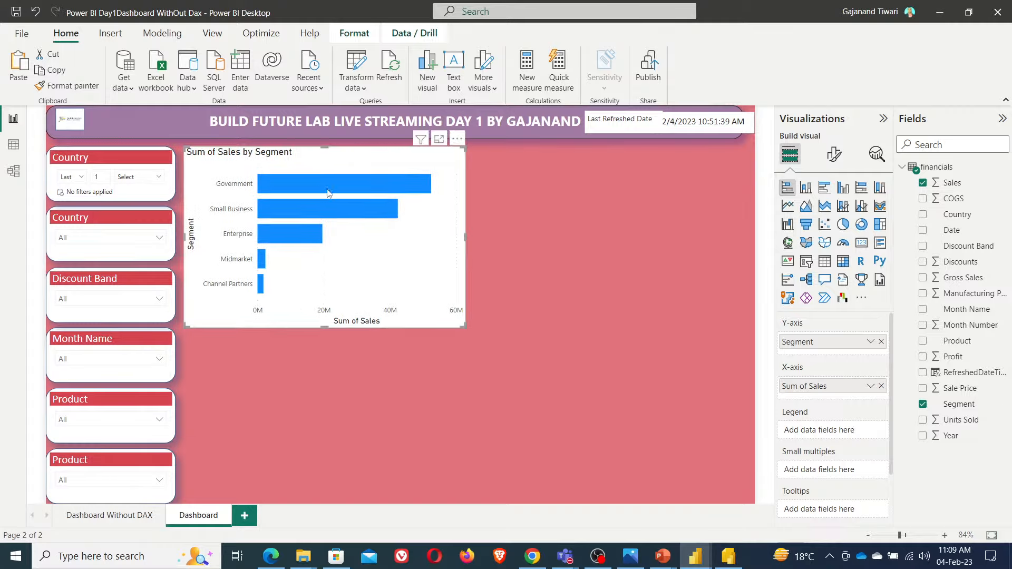
{"action": "left_click_drag", "start_coordinate": [464, 327], "coordinate": [436, 330]}
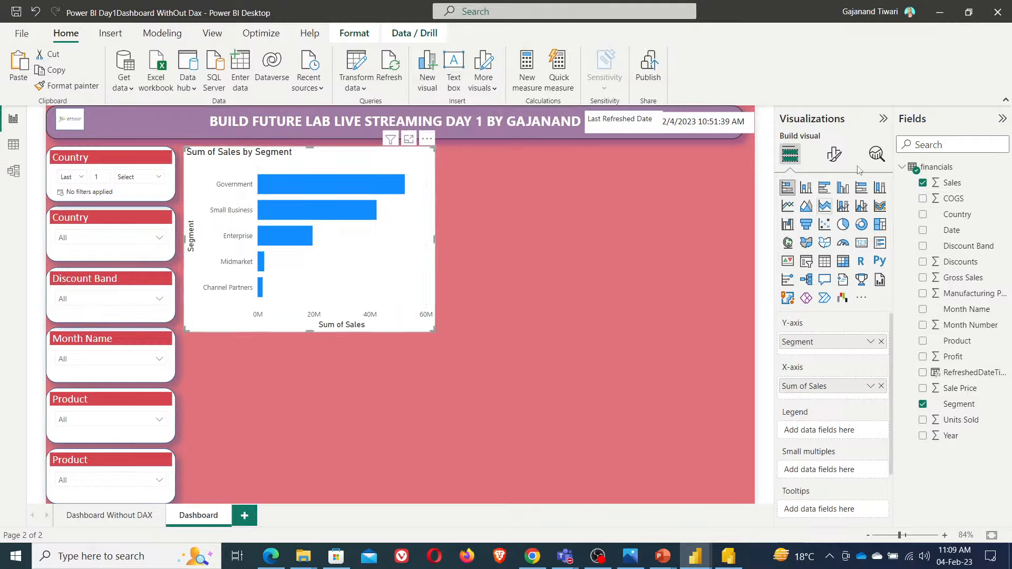
- Try switching the Y-axis position and hiding the Y-axis title on the segment chart, restoring each setting
{"action": "left_click", "coordinate": [839, 159]}
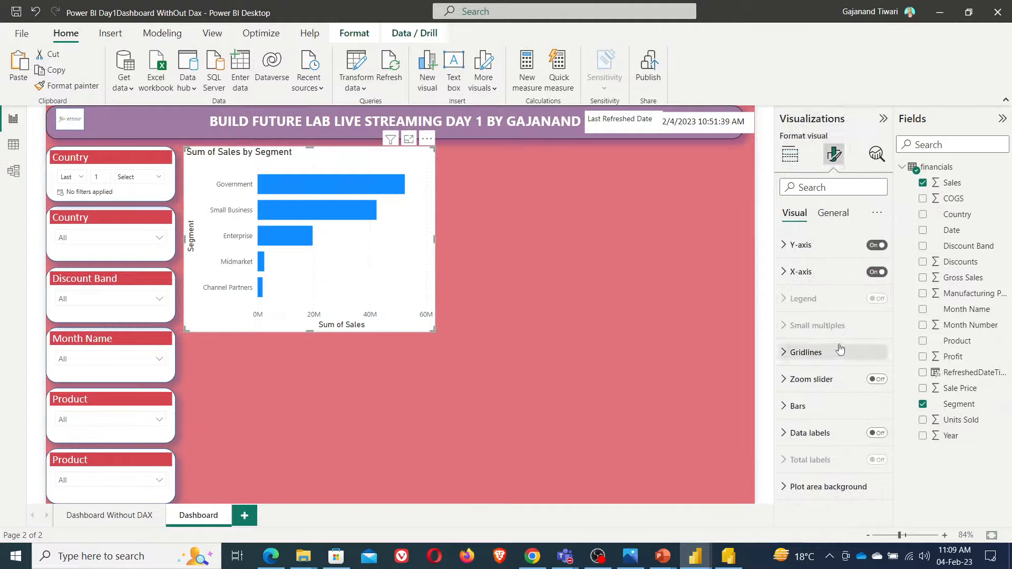
{"action": "left_click", "coordinate": [832, 215]}
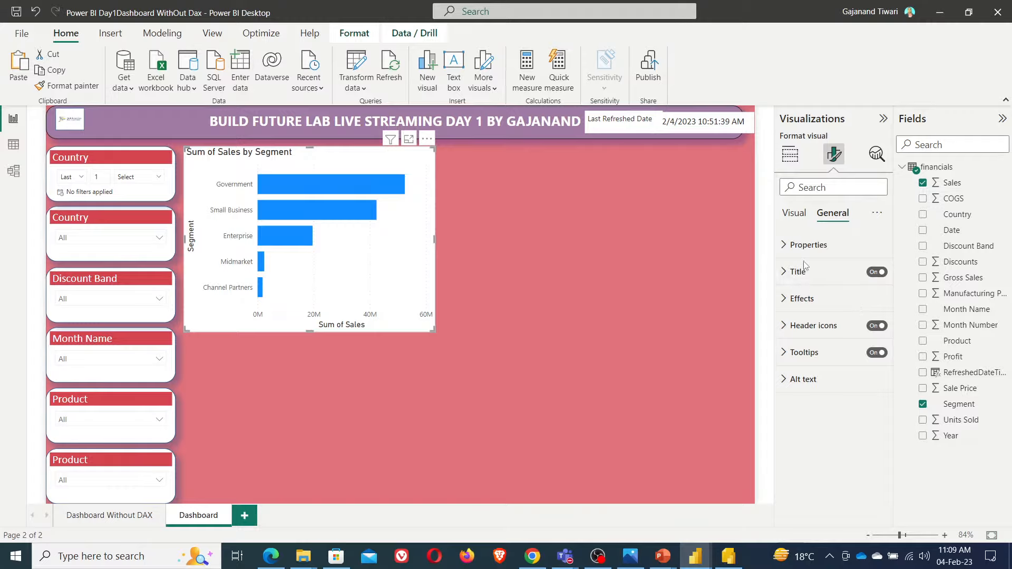
{"action": "left_click", "coordinate": [797, 220]}
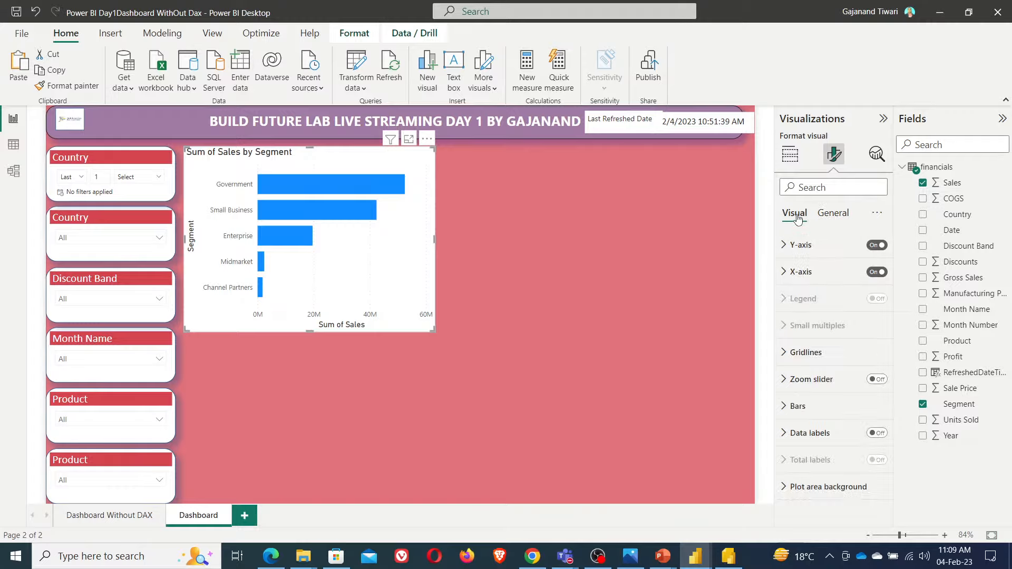
{"action": "left_click", "coordinate": [801, 248]}
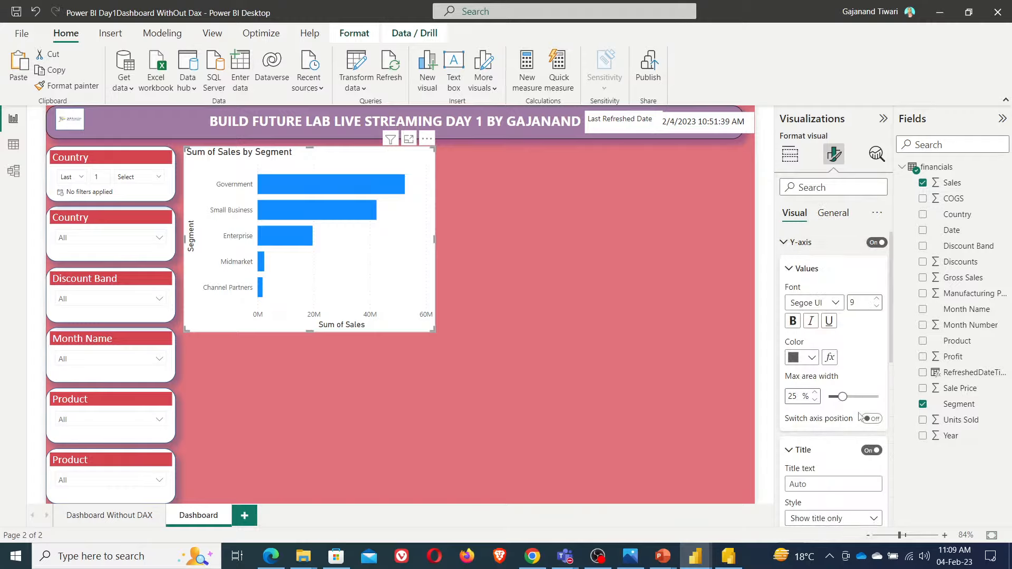
{"action": "scroll", "coordinate": [862, 395], "scroll_direction": "down", "scroll_amount": 1}
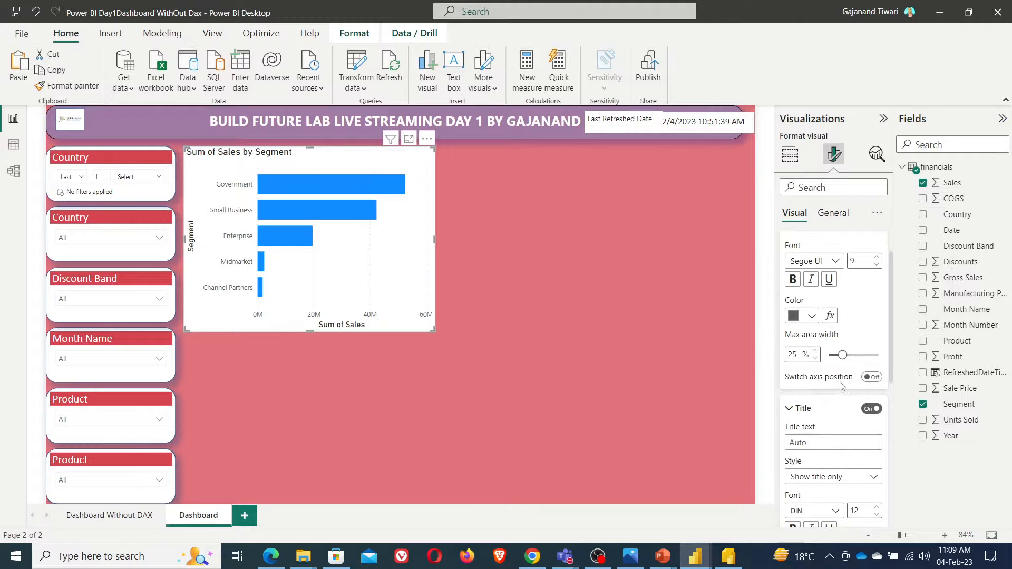
{"action": "left_click", "coordinate": [873, 378]}
{"action": "left_click", "coordinate": [875, 378]}
{"action": "scroll", "coordinate": [831, 365], "scroll_direction": "down", "scroll_amount": 1}
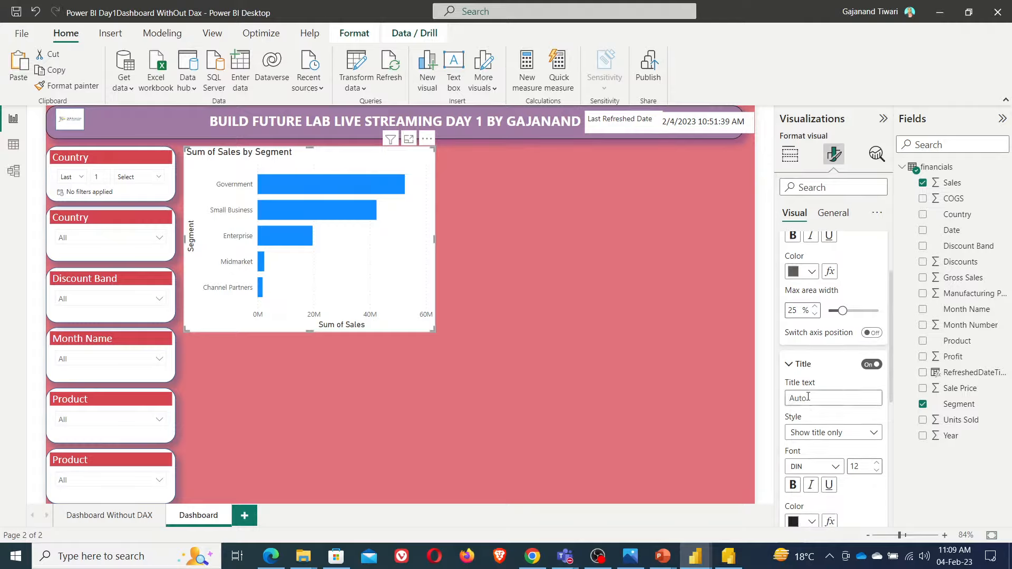
{"action": "left_click", "coordinate": [871, 365]}
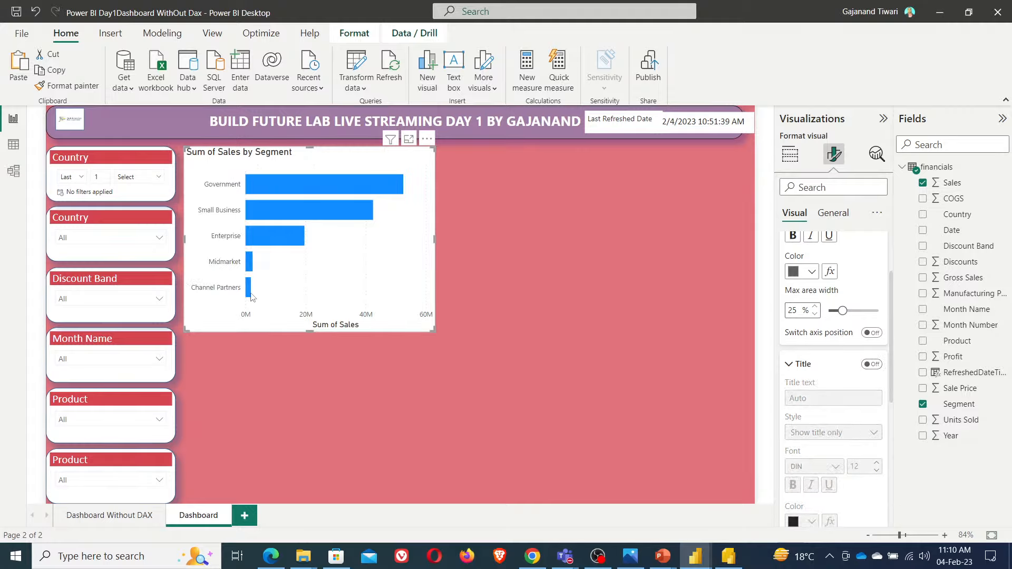
{"action": "left_click", "coordinate": [875, 369]}
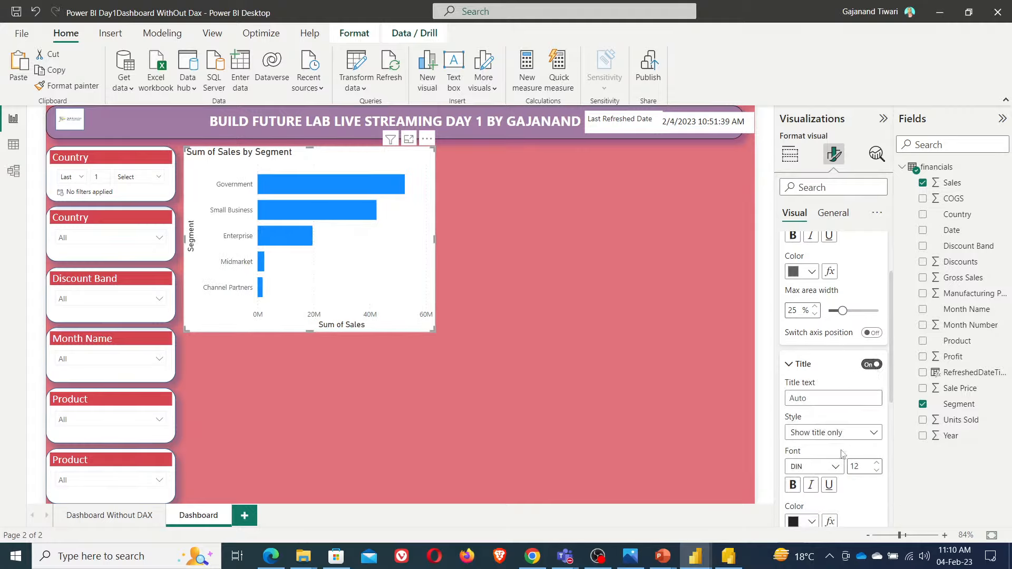
- Format the segment chart's Y-axis title in bold Calibri, size 9
{"action": "scroll", "coordinate": [842, 454], "scroll_direction": "down", "scroll_amount": 2}
{"action": "left_click", "coordinate": [827, 378]}
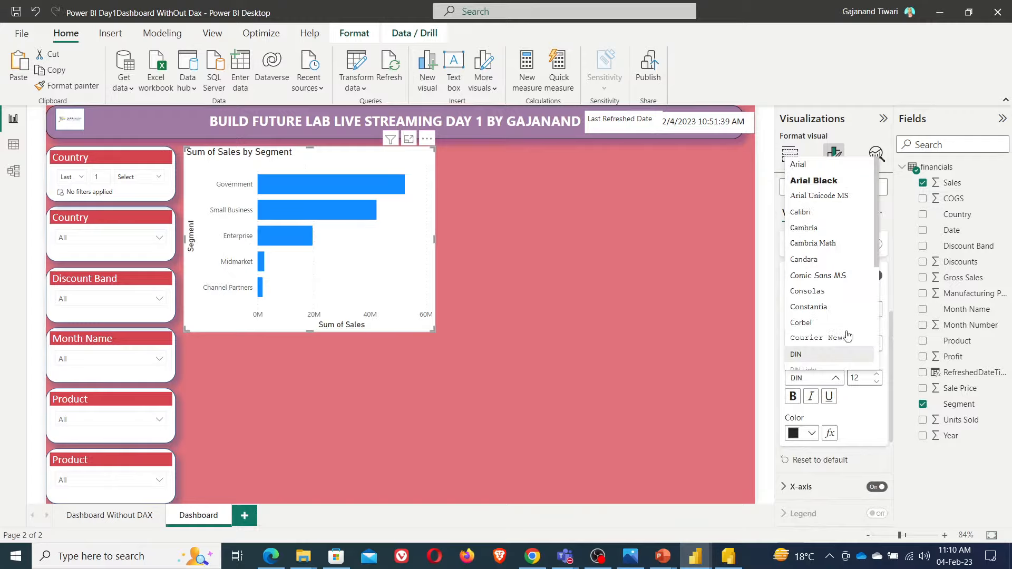
{"action": "left_click", "coordinate": [804, 212]}
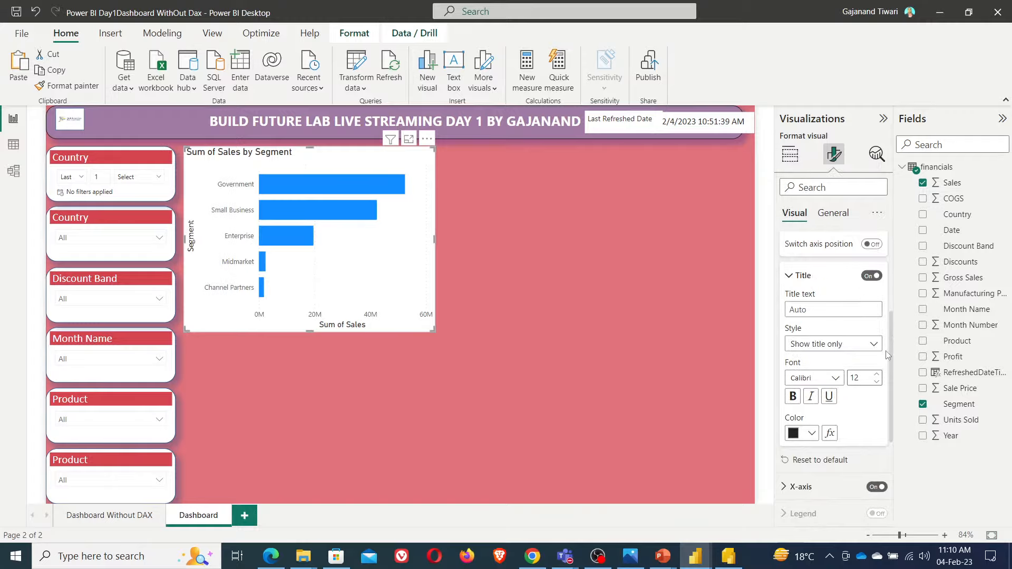
{"action": "left_click", "coordinate": [877, 382]}
{"action": "left_click", "coordinate": [877, 382]}
{"action": "left_click", "coordinate": [877, 382]}
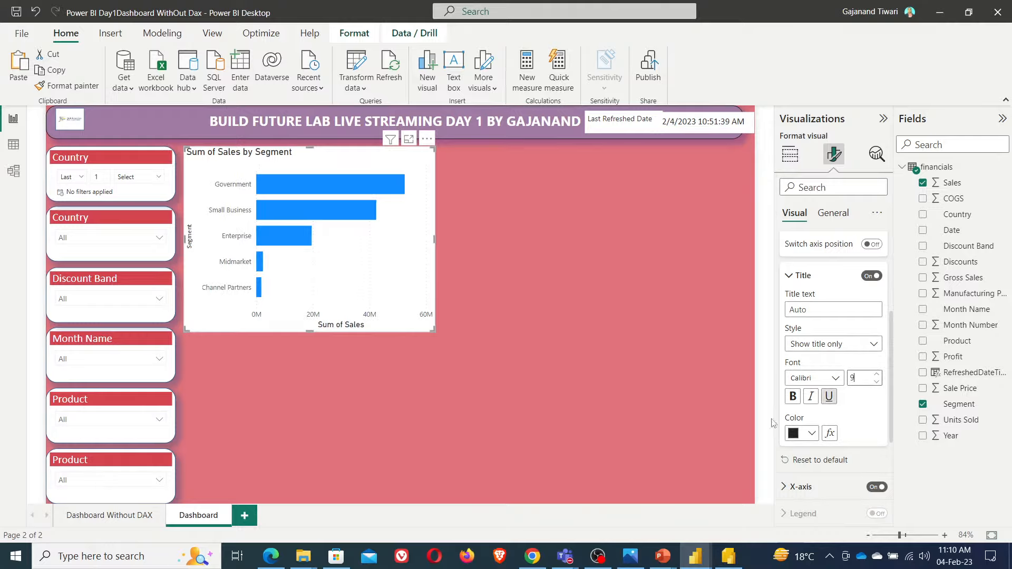
{"action": "left_click", "coordinate": [793, 398]}
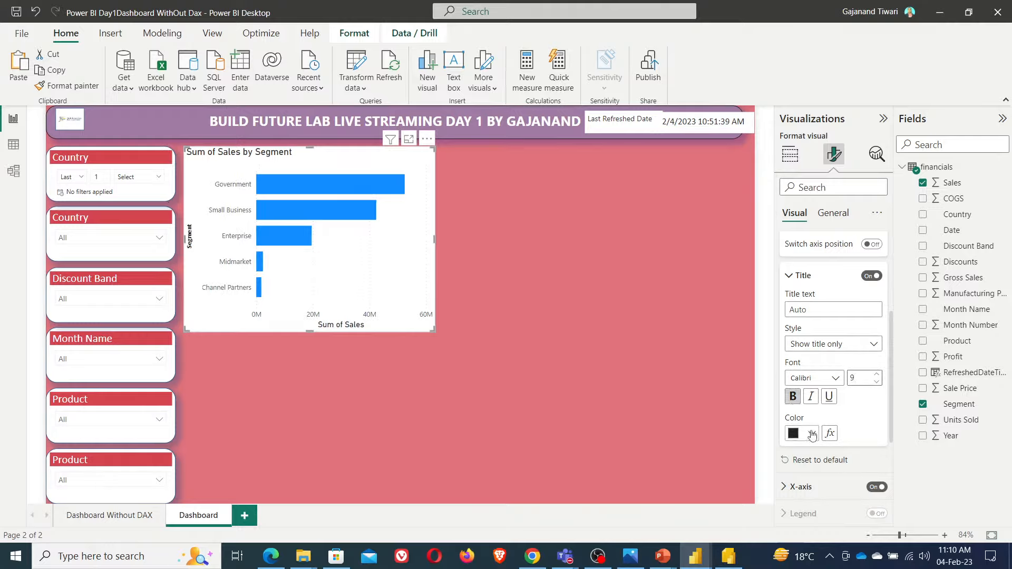
{"action": "scroll", "coordinate": [812, 433], "scroll_direction": "down", "scroll_amount": 3}
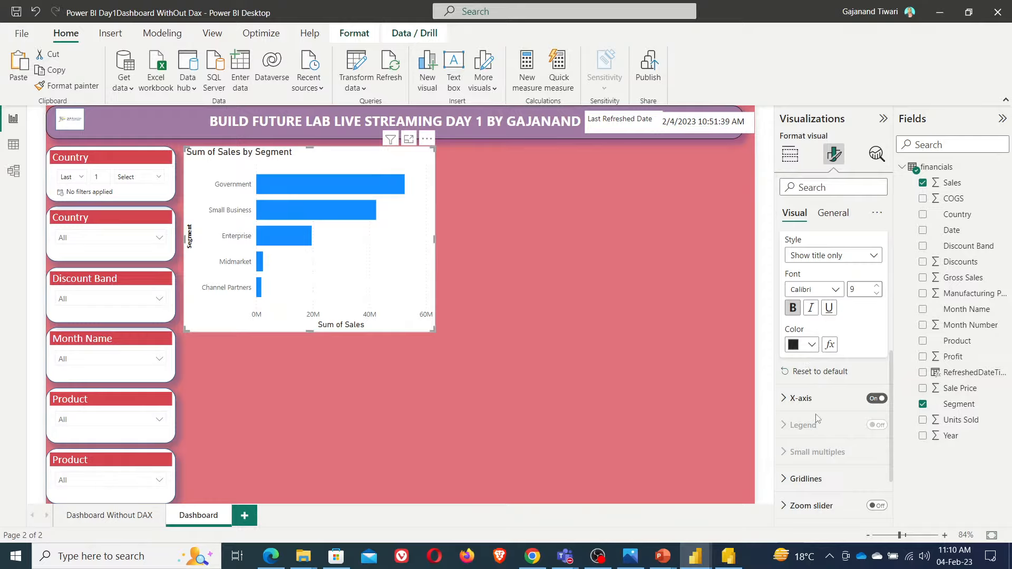
{"action": "scroll", "coordinate": [822, 369], "scroll_direction": "up", "scroll_amount": 5}
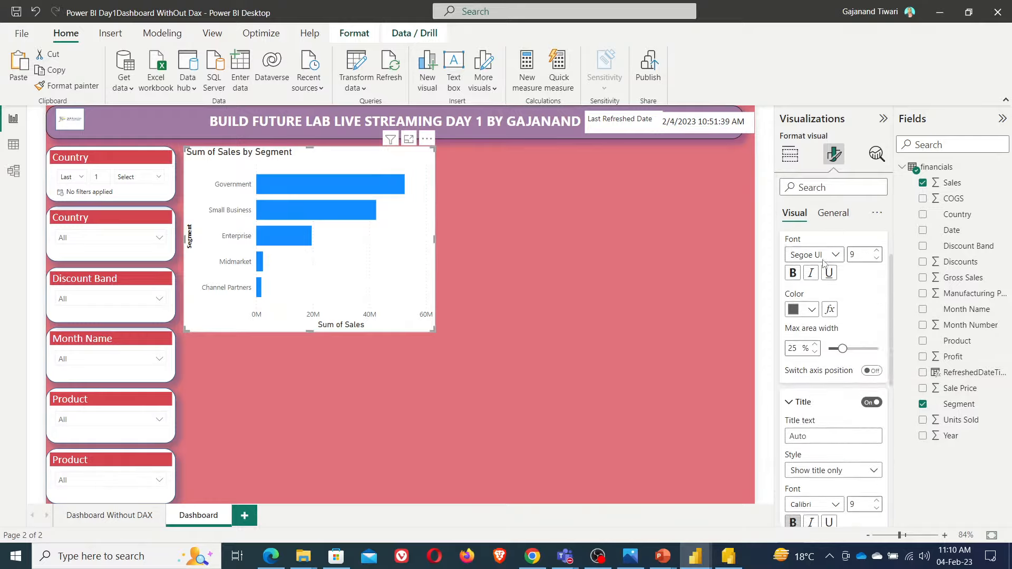
{"action": "left_click", "coordinate": [785, 245]}
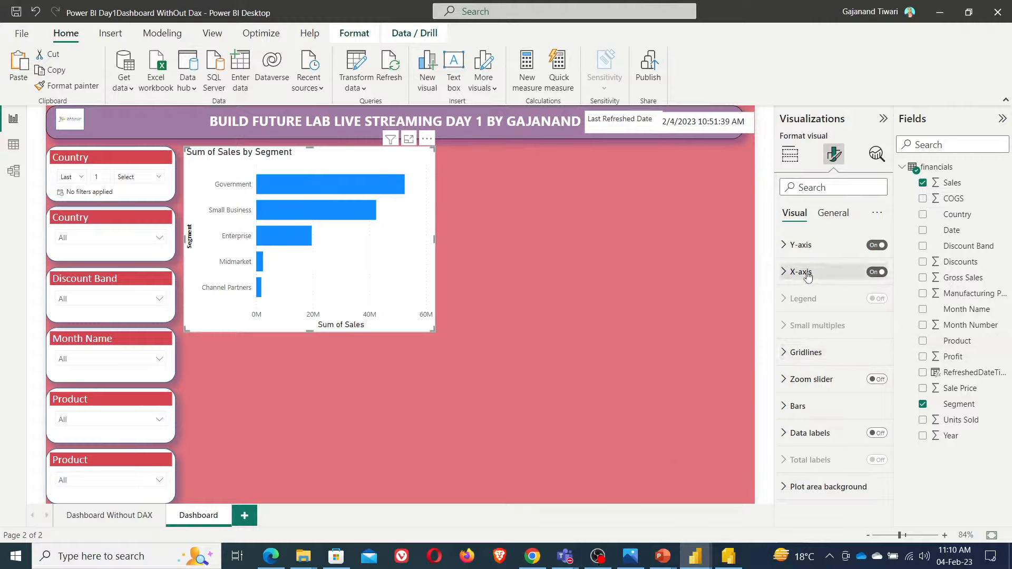
- Set the segment chart's vertical gridlines to Solid style with a width of 4 px
{"action": "left_click", "coordinate": [805, 354]}
{"action": "scroll", "coordinate": [830, 358], "scroll_direction": "down", "scroll_amount": 2}
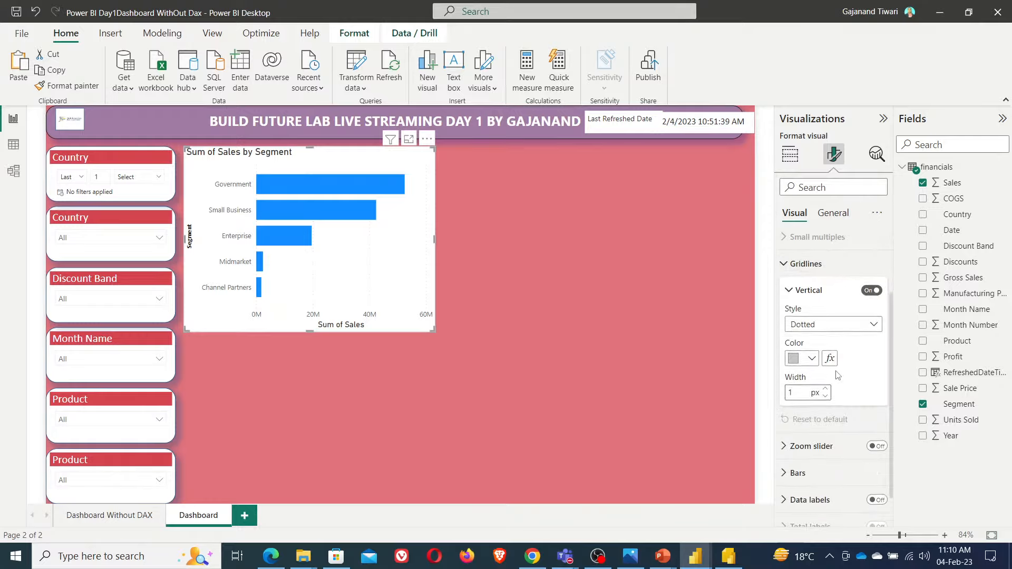
{"action": "left_click", "coordinate": [874, 325]}
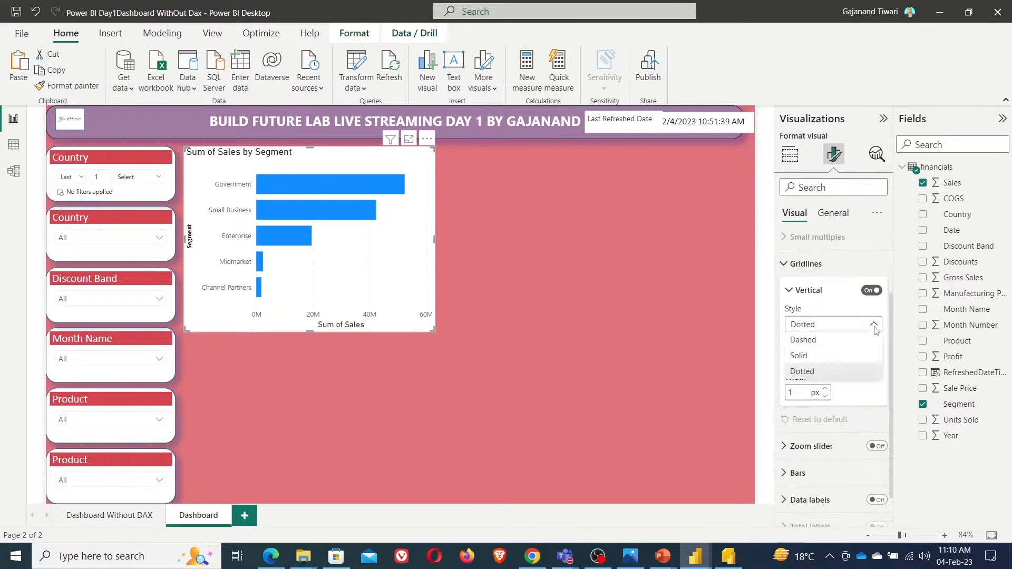
{"action": "left_click", "coordinate": [804, 357]}
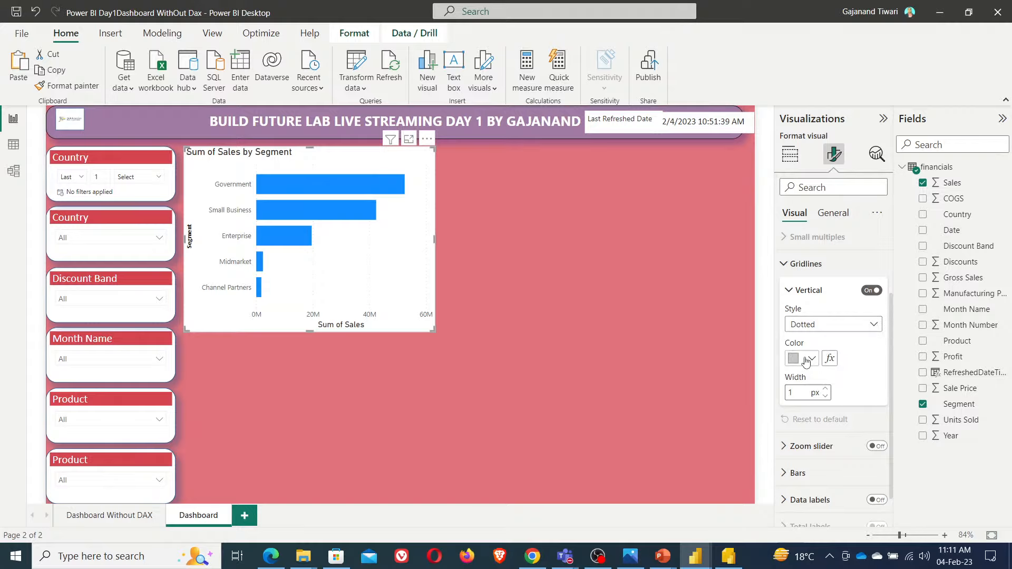
{"action": "left_click", "coordinate": [826, 389]}
{"action": "left_click", "coordinate": [825, 389]}
{"action": "left_click", "coordinate": [826, 389]}
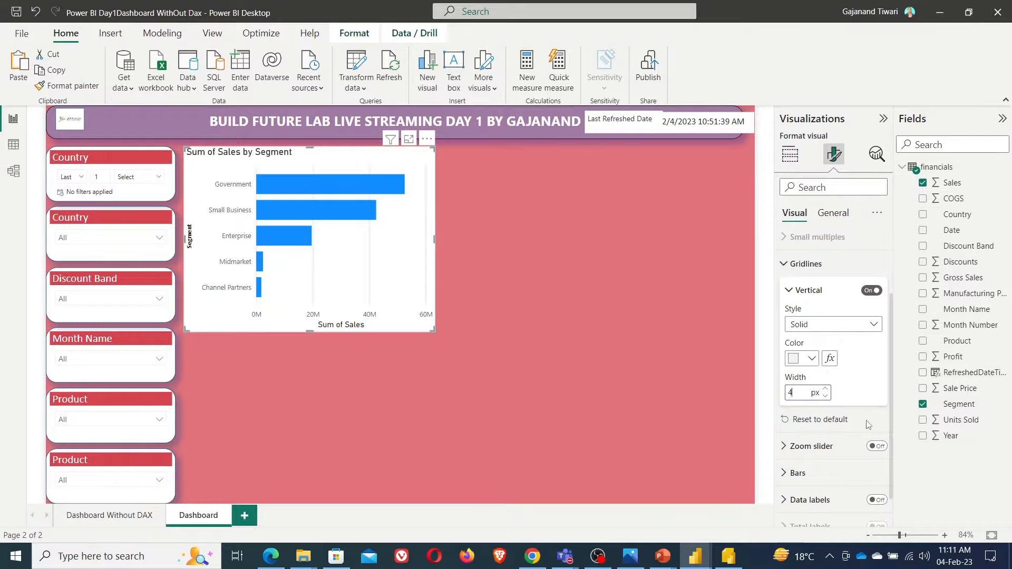
- Try the zoom slider on the segment chart and turn it back off
{"action": "scroll", "coordinate": [869, 424], "scroll_direction": "down", "scroll_amount": 1}
{"action": "left_click", "coordinate": [877, 407]}
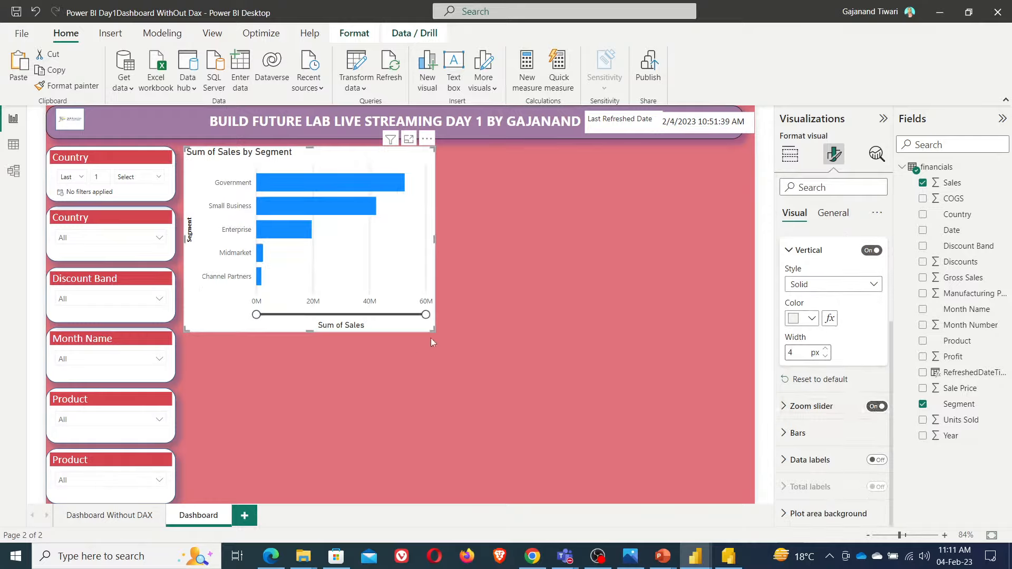
{"action": "mouse_move", "coordinate": [425, 315]}
{"action": "left_mouse_down"}
{"action": "mouse_move", "coordinate": [378, 315]}
{"action": "mouse_move", "coordinate": [426, 315]}
{"action": "left_mouse_up"}
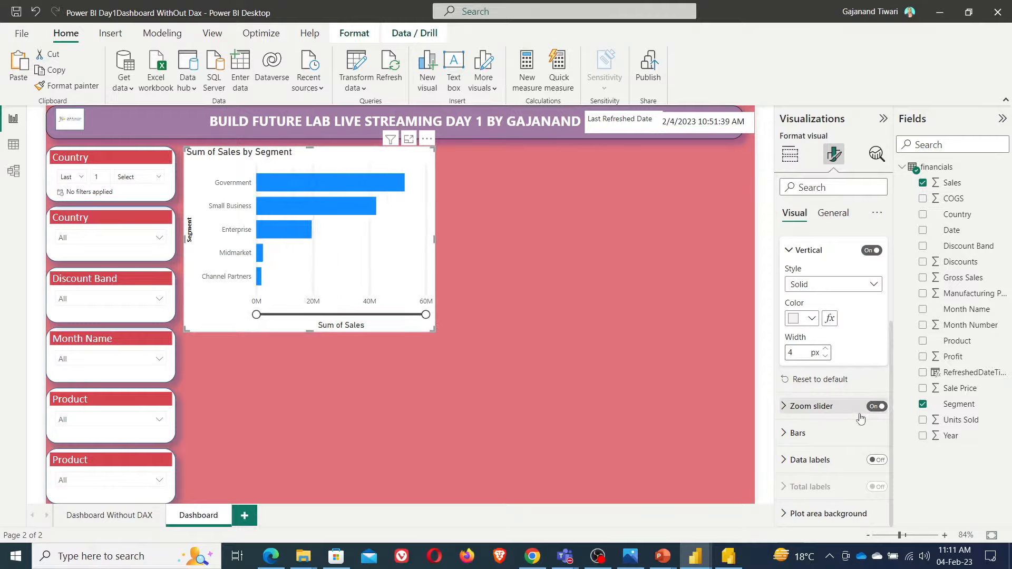
{"action": "left_click", "coordinate": [875, 407]}
- Enable individual bar colour settings for every segment in the Sales by Segment chart
{"action": "left_click", "coordinate": [798, 434]}
{"action": "scroll", "coordinate": [827, 412], "scroll_direction": "down", "scroll_amount": 3}
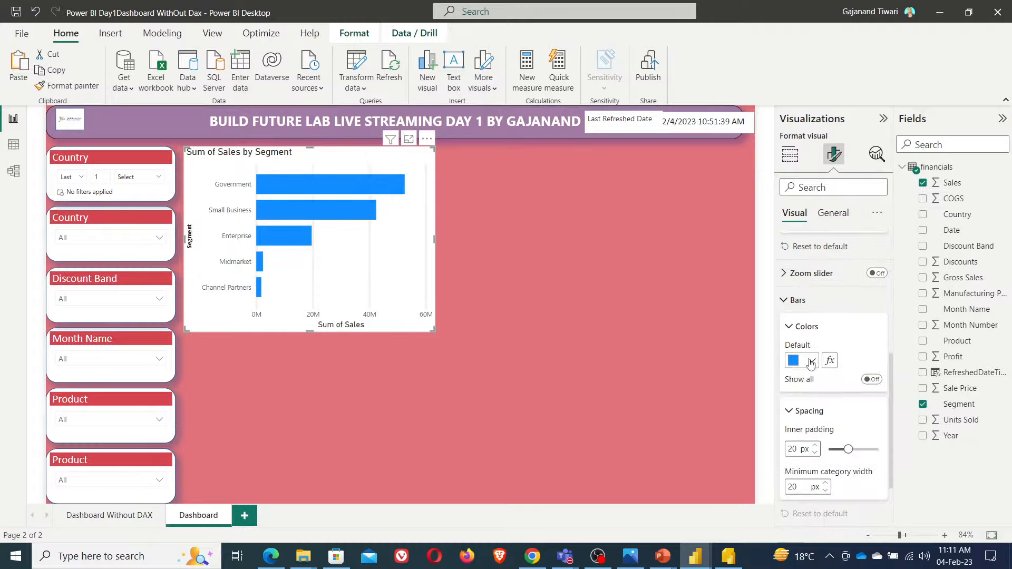
{"action": "left_click", "coordinate": [870, 379]}
{"action": "scroll", "coordinate": [822, 337], "scroll_direction": "down", "scroll_amount": 3}
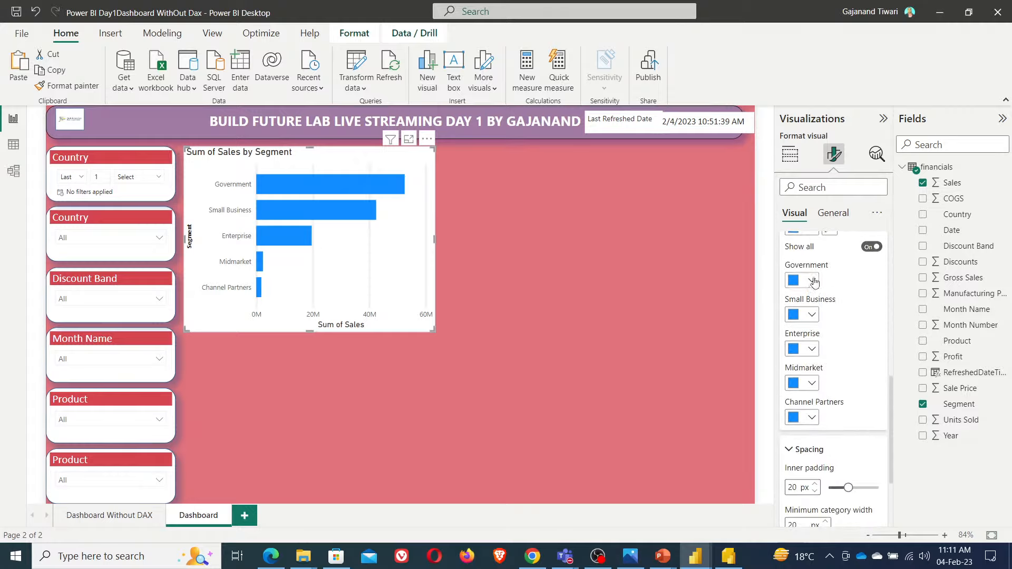
- Try to copy the Total Sales By Segment chart's formatting from the Dashboard Without DAX page onto the Dashboard page's segment chart with Format painter
{"action": "left_click", "coordinate": [121, 520]}
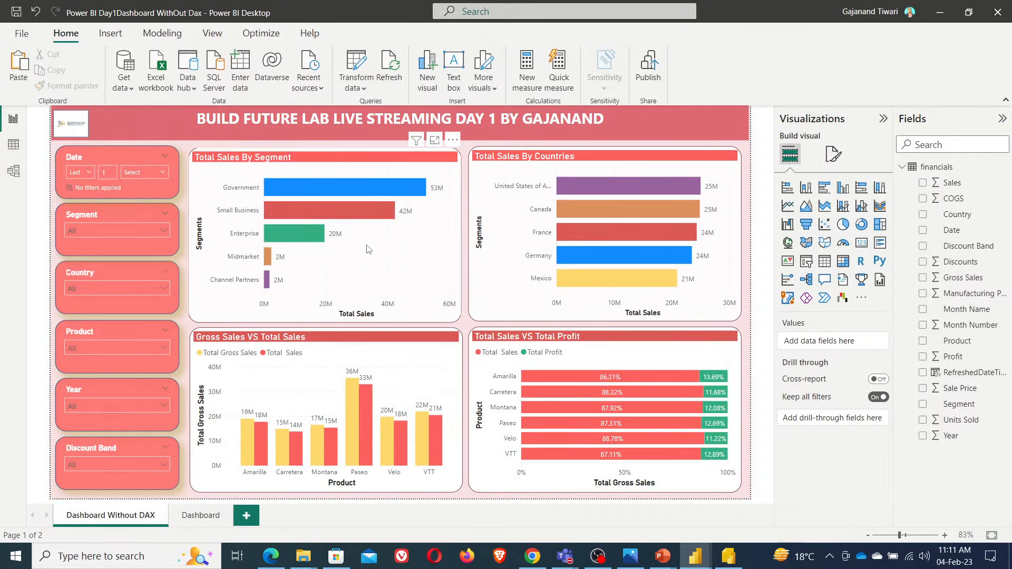
{"action": "left_click", "coordinate": [82, 89]}
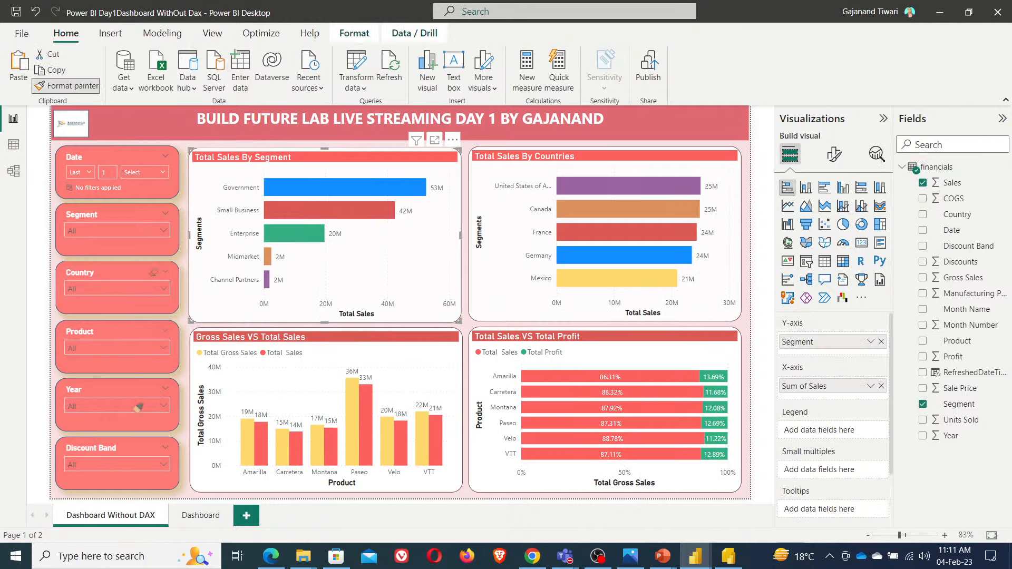
{"action": "left_click", "coordinate": [207, 516]}
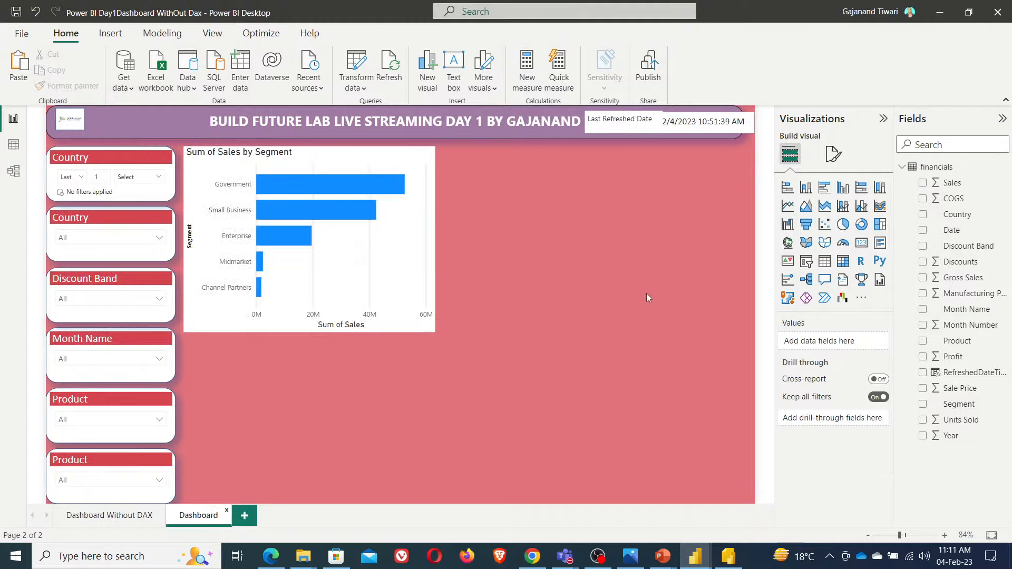
{"action": "left_click", "coordinate": [424, 288]}
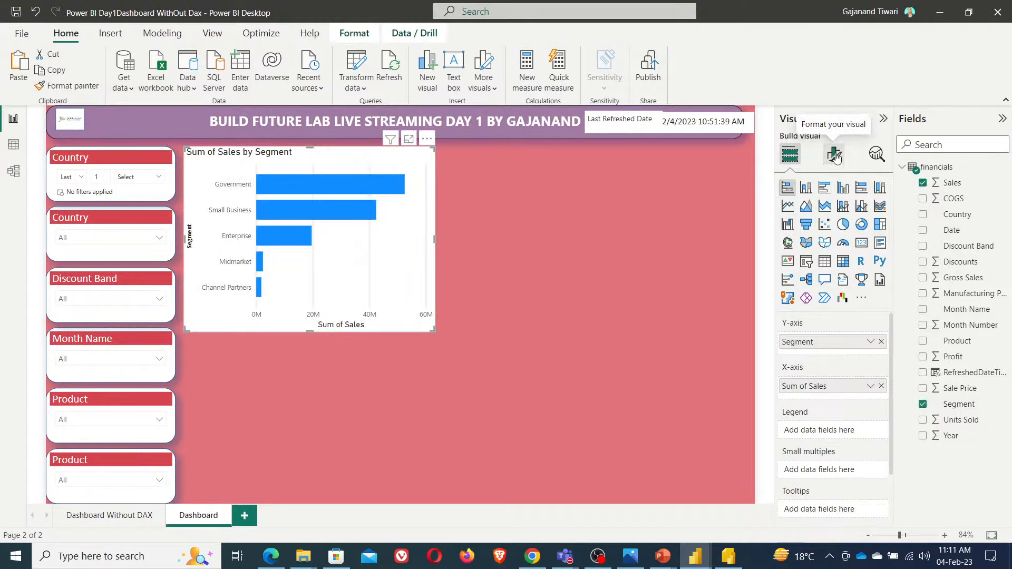
- Set the segment chart's Government bar to blue and its Small Business bar to red (#D64550)
{"action": "left_click", "coordinate": [835, 158]}
{"action": "left_click", "coordinate": [843, 403]}
{"action": "scroll", "coordinate": [844, 377], "scroll_direction": "down", "scroll_amount": 2}
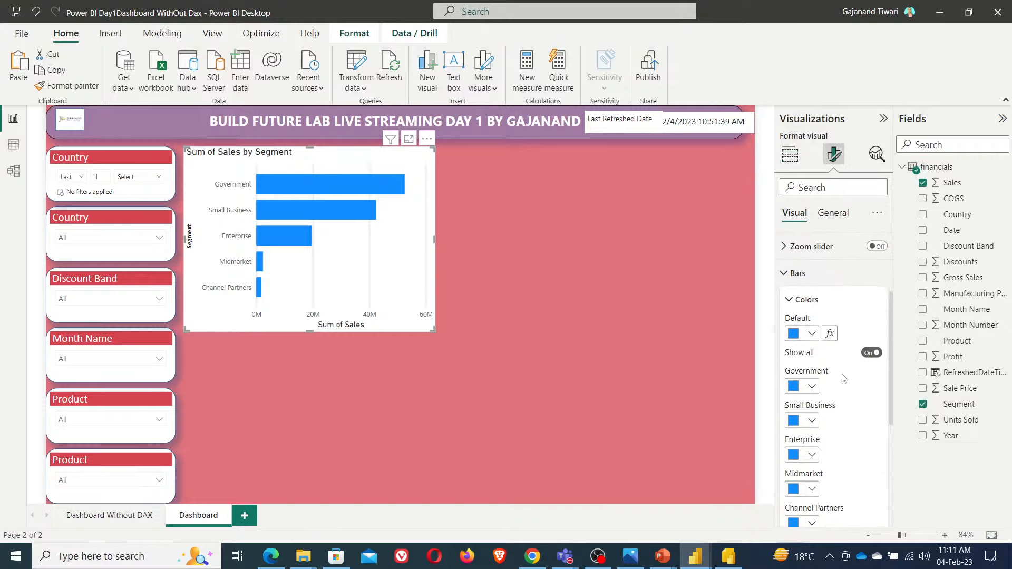
{"action": "left_click", "coordinate": [812, 387]}
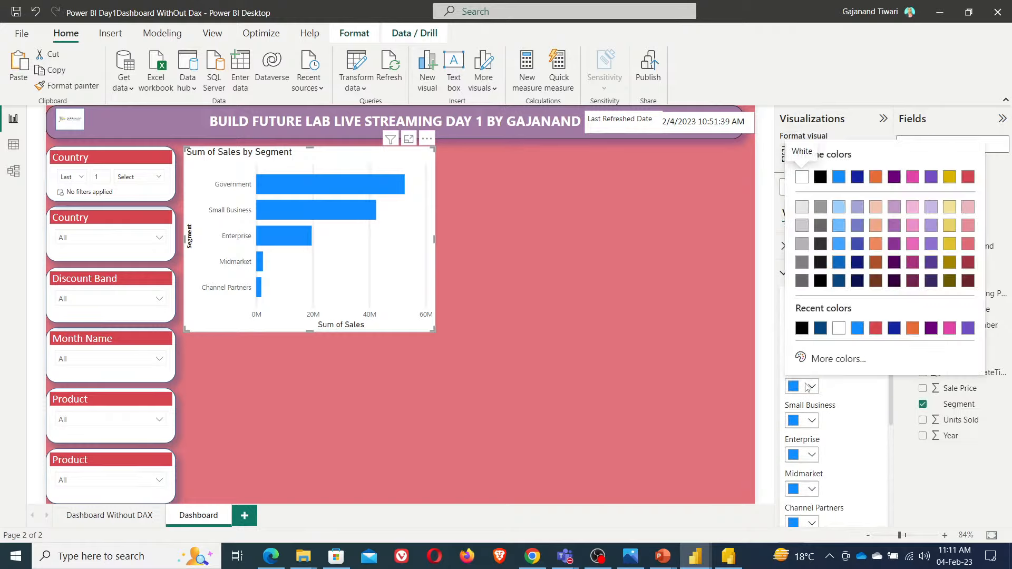
{"action": "left_click", "coordinate": [857, 329]}
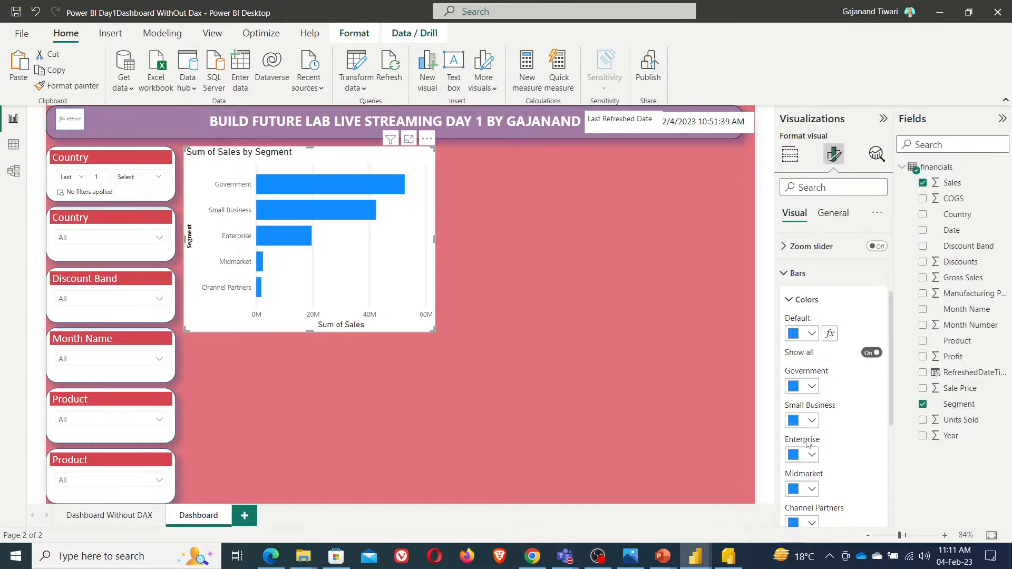
{"action": "left_click", "coordinate": [811, 421]}
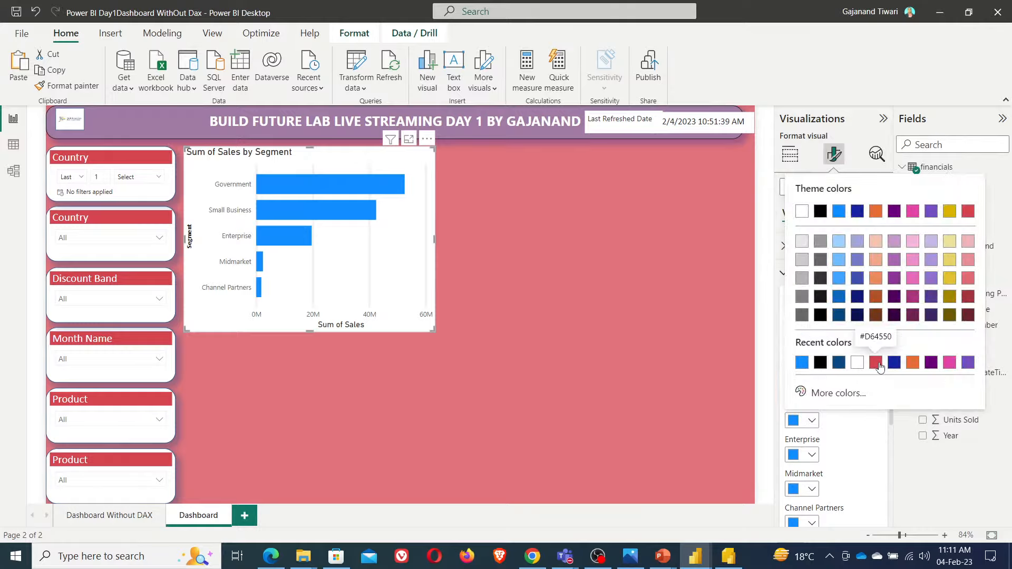
{"action": "left_click", "coordinate": [877, 362]}
- Colour the Enterprise bar yellow (#e1c233), the Midmarket bar purple (#6B007B) and the Channel Partners bar light grey
{"action": "left_click", "coordinate": [812, 455]}
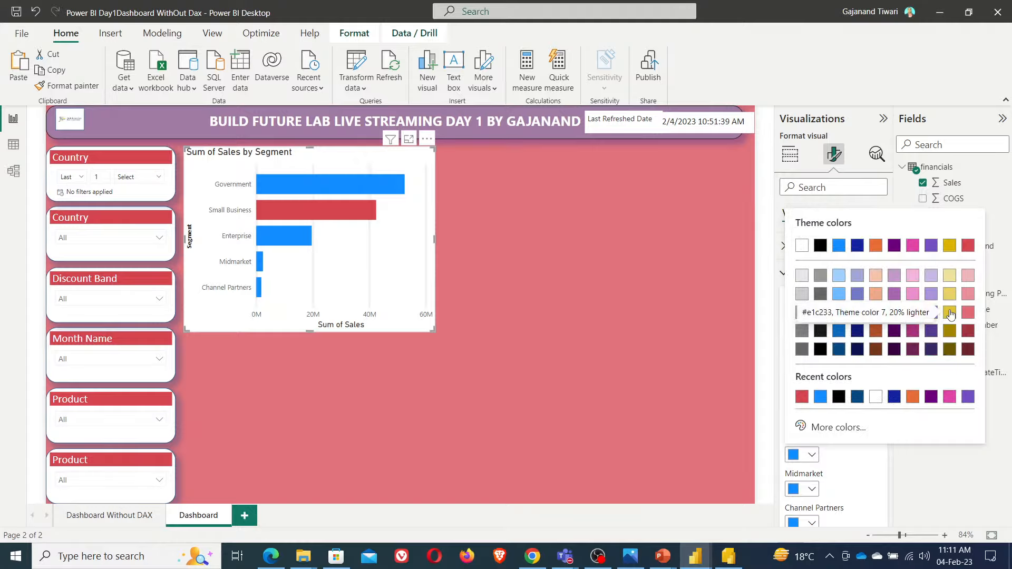
{"action": "left_click", "coordinate": [951, 313]}
{"action": "left_click", "coordinate": [812, 489]}
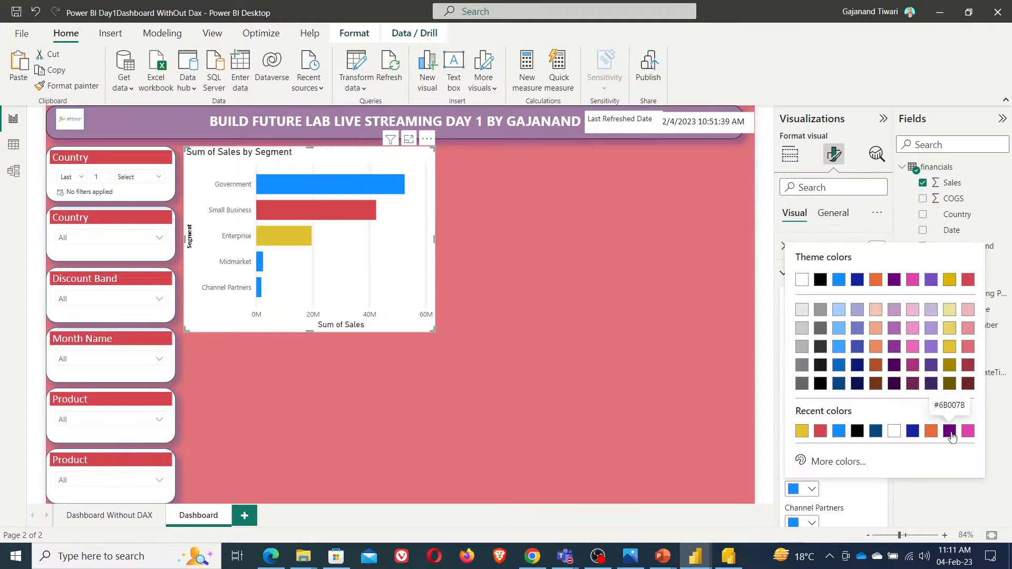
{"action": "left_click", "coordinate": [949, 432]}
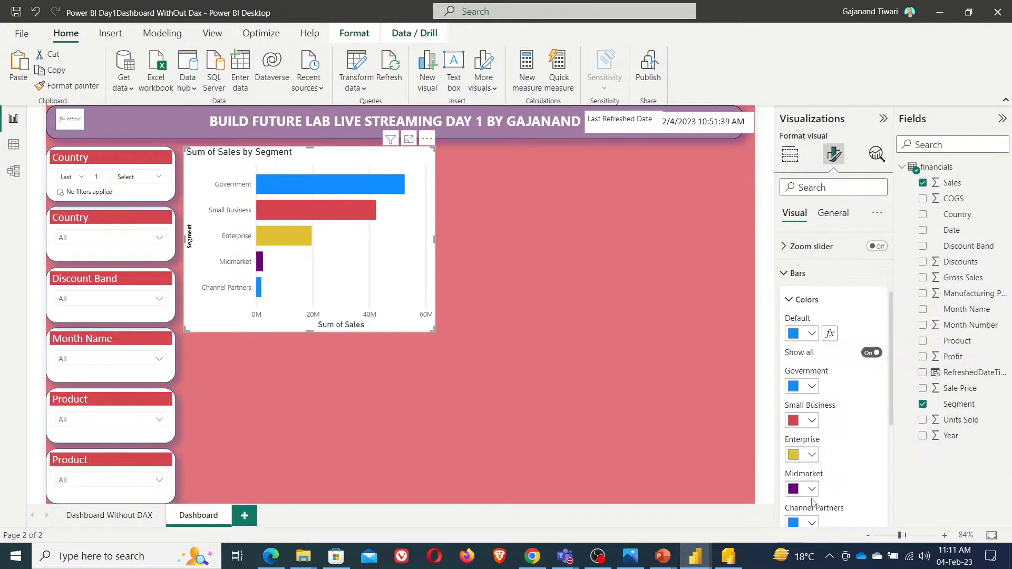
{"action": "left_click", "coordinate": [812, 522]}
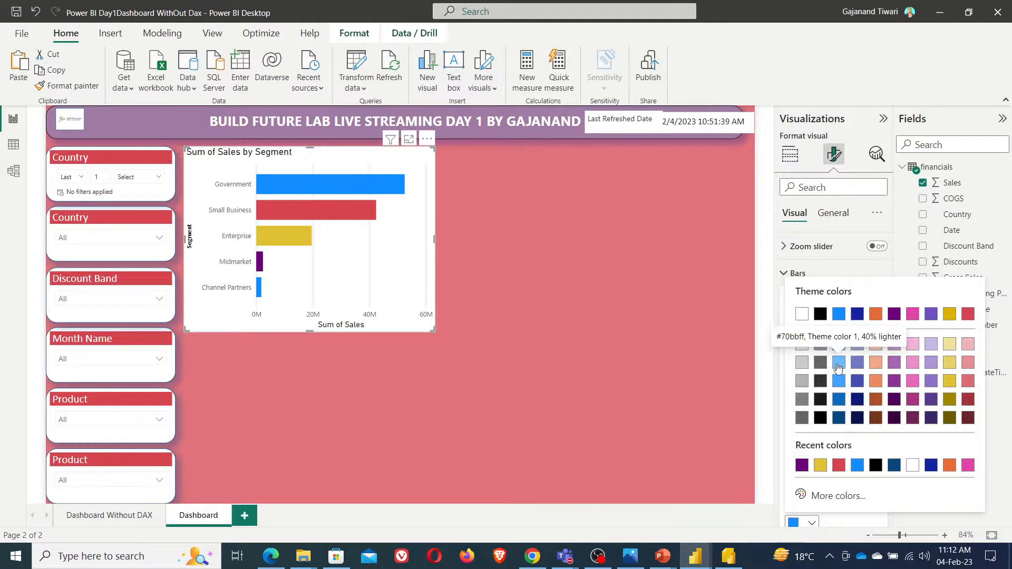
{"action": "left_click", "coordinate": [803, 366]}
{"action": "left_click", "coordinate": [554, 351]}
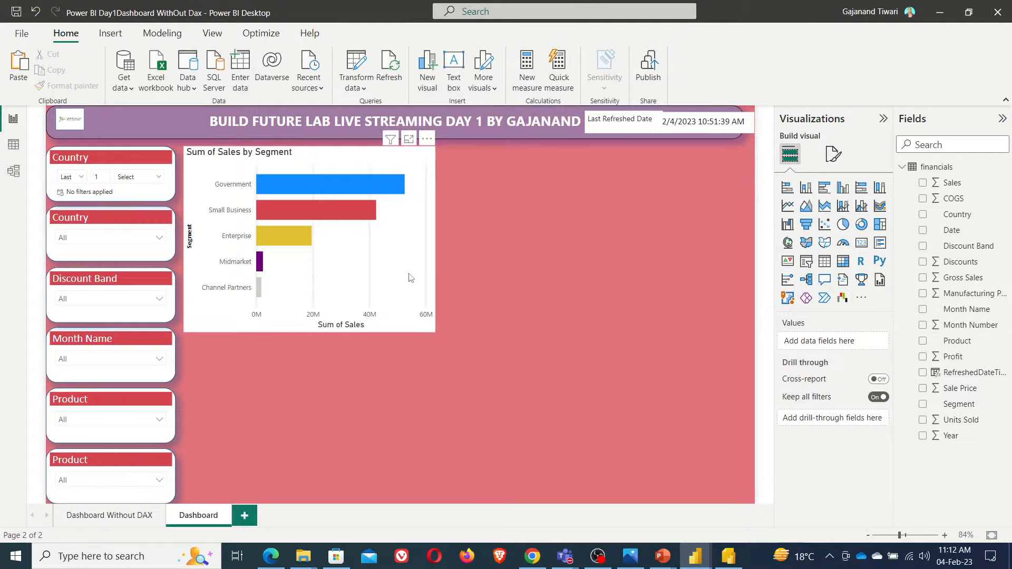
- Move the segment chart towards the middle of the Dashboard page and widen it on both sides
{"action": "left_click_drag", "start_coordinate": [410, 279], "coordinate": [519, 339]}
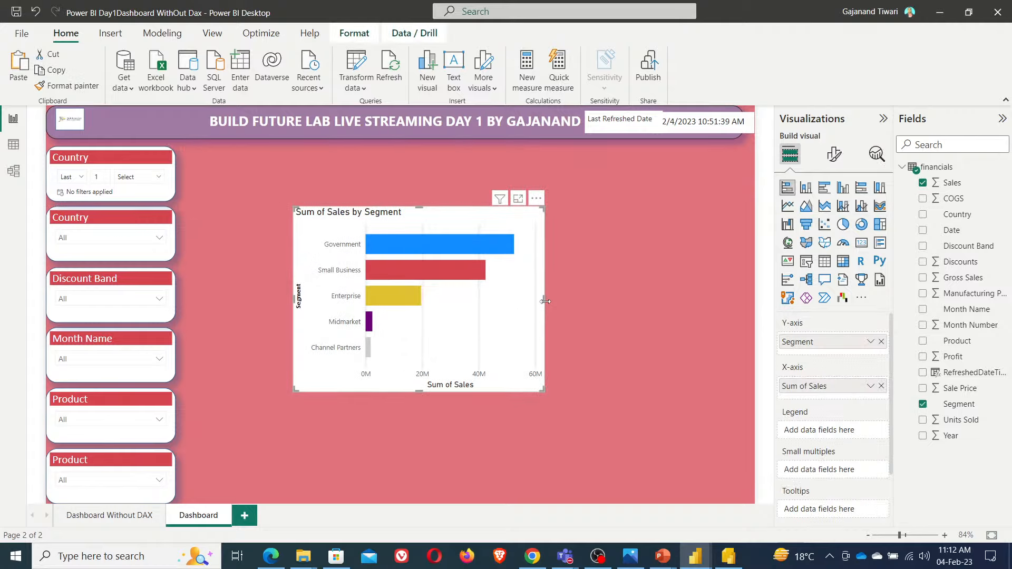
{"action": "left_click_drag", "start_coordinate": [545, 300], "coordinate": [670, 306]}
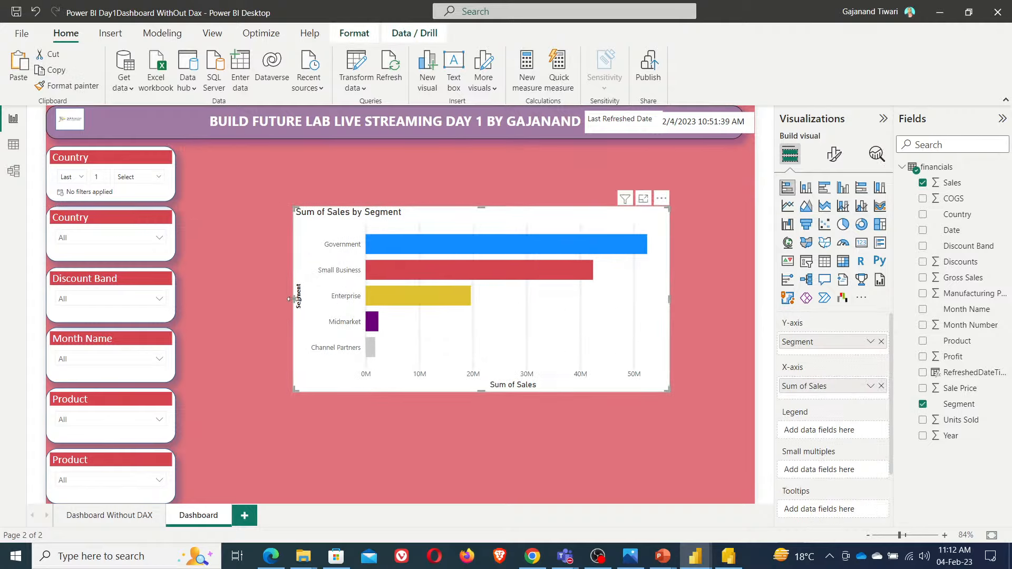
{"action": "left_click_drag", "start_coordinate": [292, 298], "coordinate": [254, 298]}
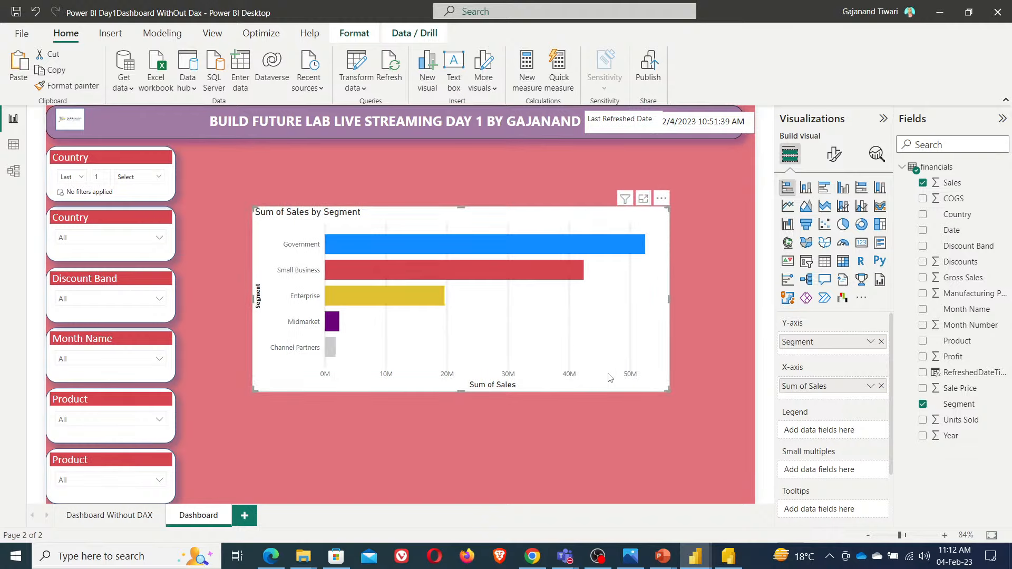
- Switch to the Power BI Developer presentation in PowerPoint and copy the bullet text "Total Sales By Segments"
{"action": "mouse_move", "coordinate": [663, 558]}
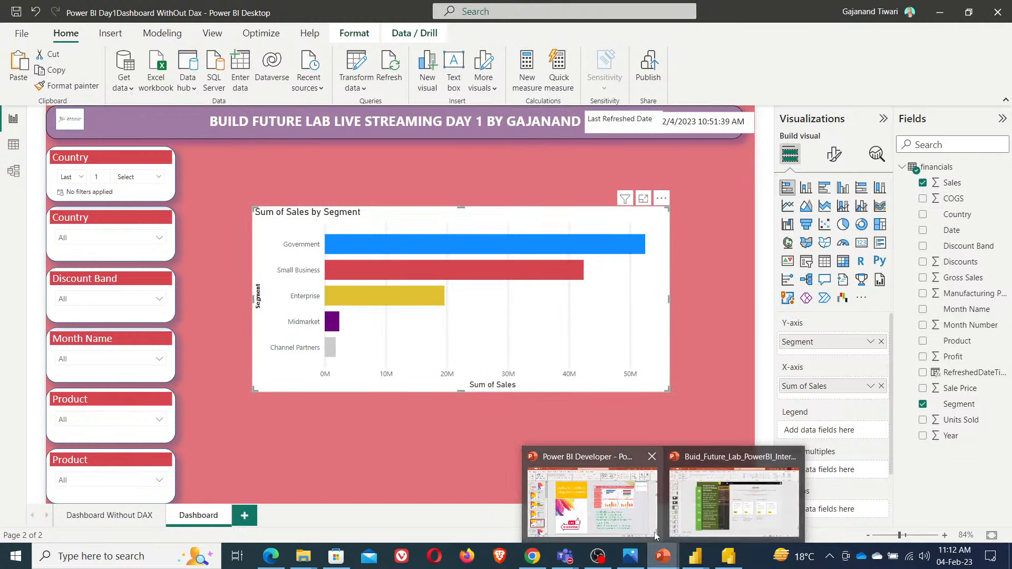
{"action": "left_click", "coordinate": [655, 534]}
{"action": "left_click_drag", "start_coordinate": [536, 350], "coordinate": [730, 347]}
{"action": "key", "text": "ctrl+c"}
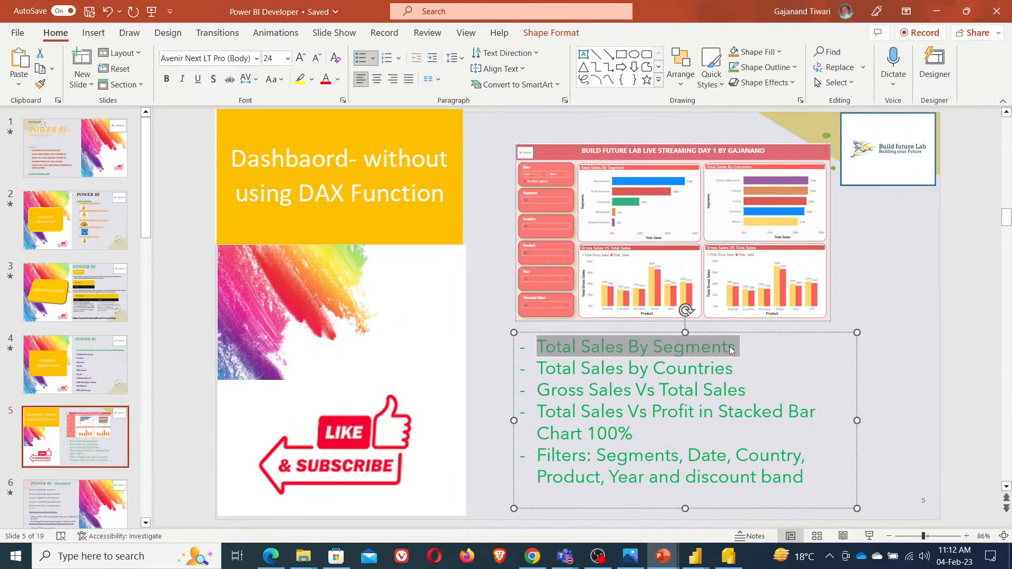
- Back in Power BI Desktop, replace the segment chart's title with "Total Sales By Segments" and colour the title text red
{"action": "key", "text": "alt+Tab"}
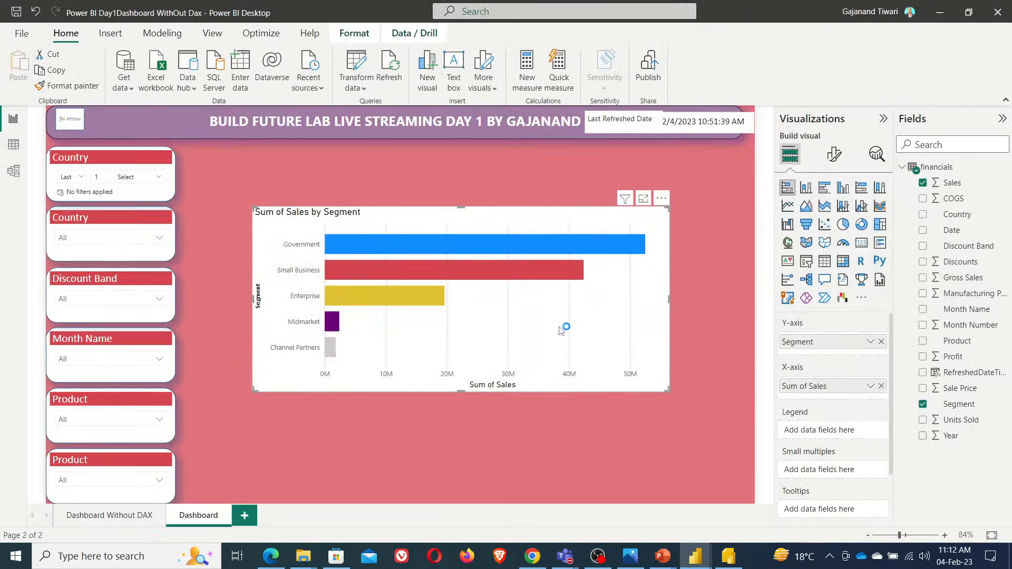
{"action": "left_click", "coordinate": [834, 154]}
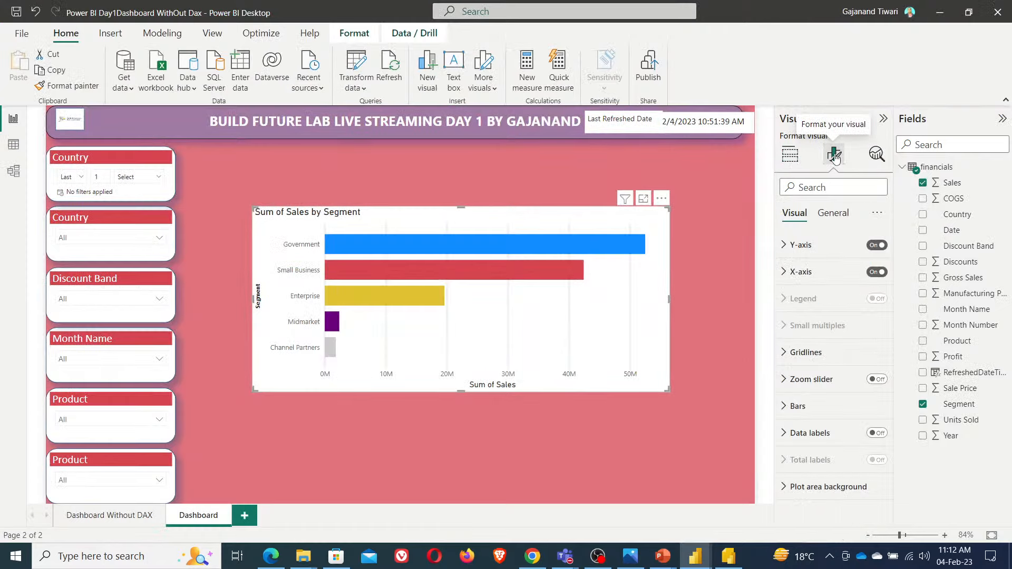
{"action": "left_click", "coordinate": [832, 212]}
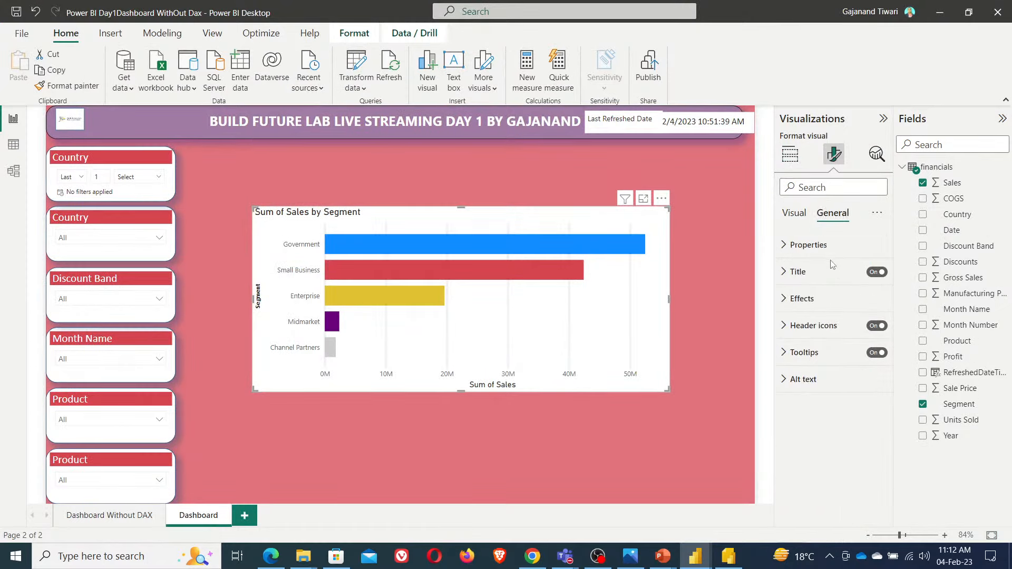
{"action": "left_click", "coordinate": [819, 272]}
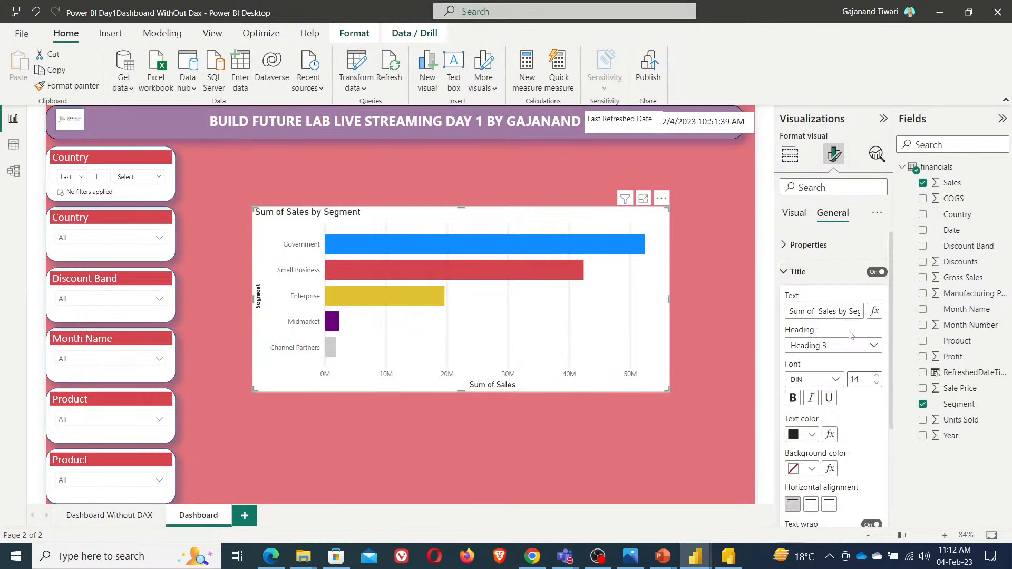
{"action": "triple_click", "coordinate": [817, 312]}
{"action": "key", "text": "ctrl+v"}
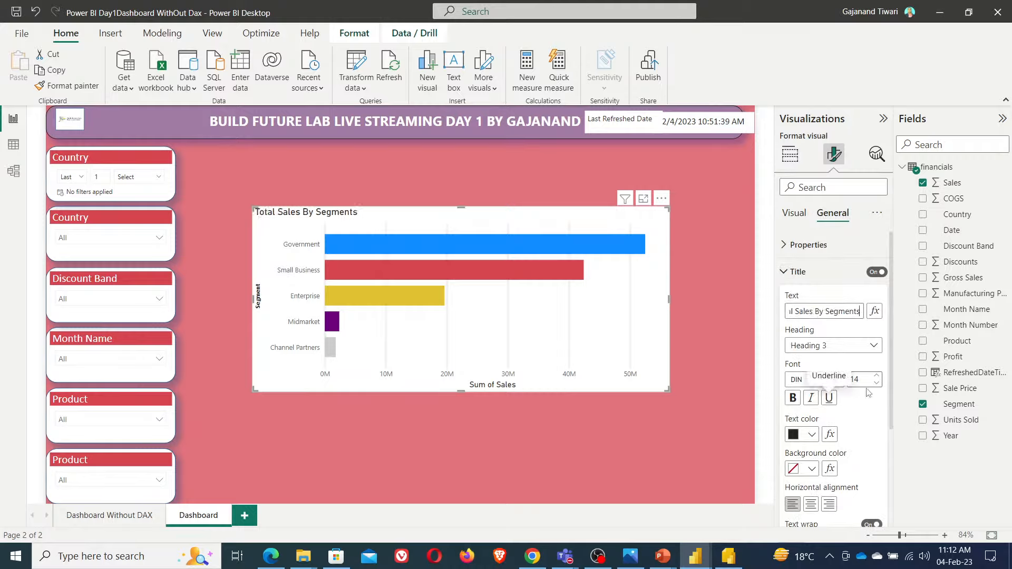
{"action": "left_click", "coordinate": [812, 435]}
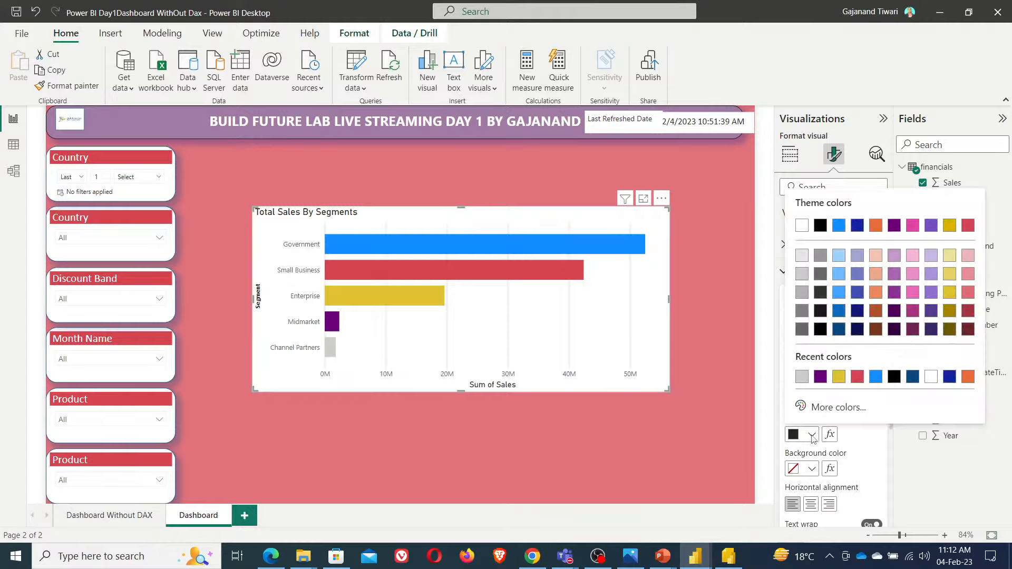
{"action": "left_click", "coordinate": [857, 378]}
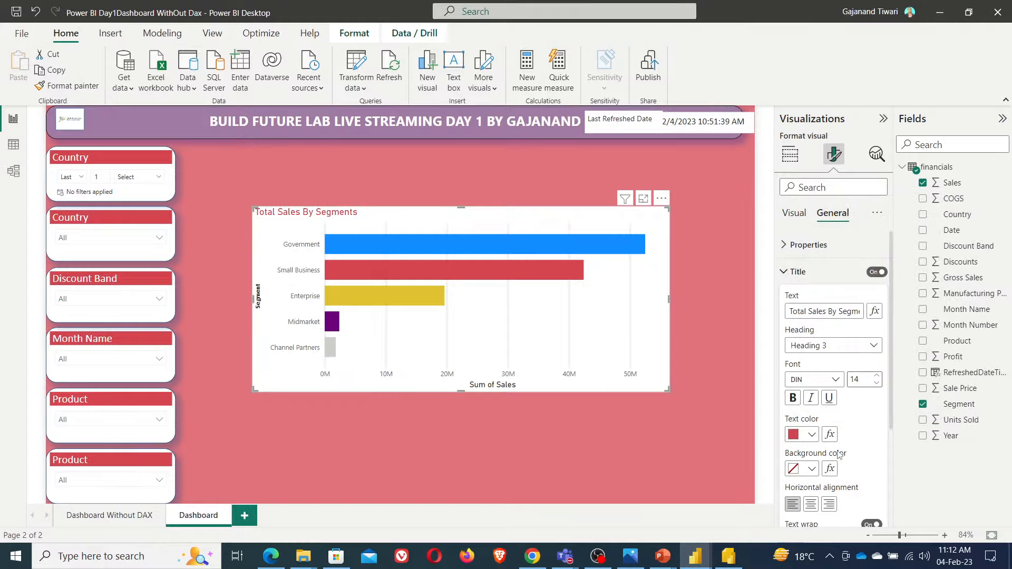
- Try a light grey background on the segment chart and settle on white with 4% transparency
{"action": "scroll", "coordinate": [853, 416], "scroll_direction": "down", "scroll_amount": 5}
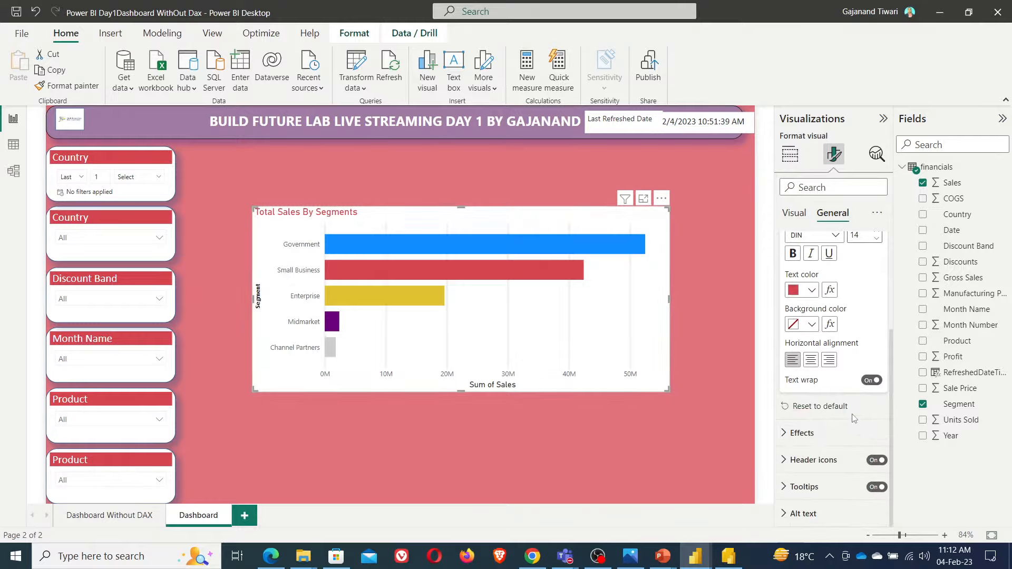
{"action": "left_click", "coordinate": [802, 433]}
{"action": "scroll", "coordinate": [833, 417], "scroll_direction": "down", "scroll_amount": 3}
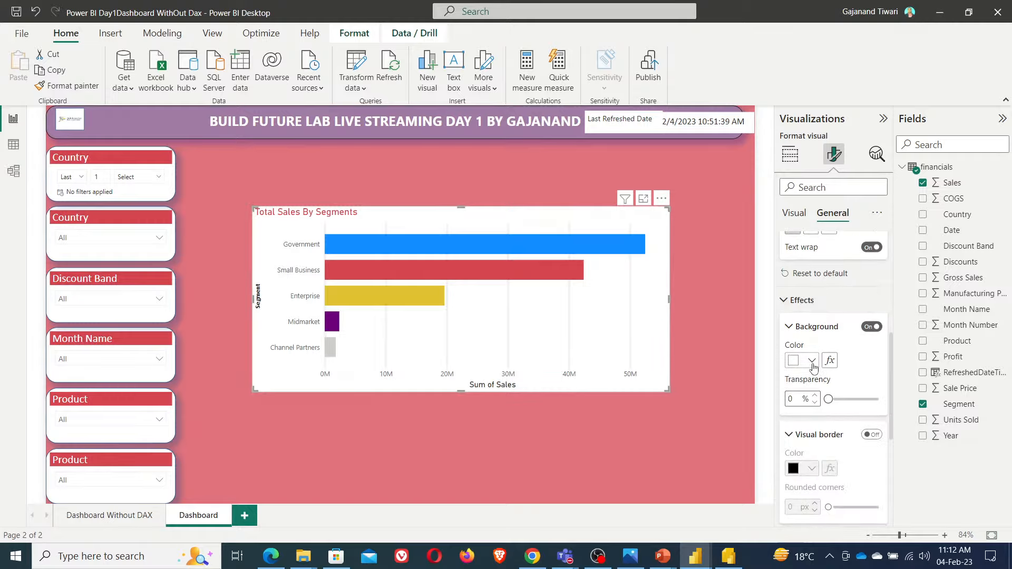
{"action": "left_click", "coordinate": [812, 361]}
{"action": "left_click", "coordinate": [800, 179]}
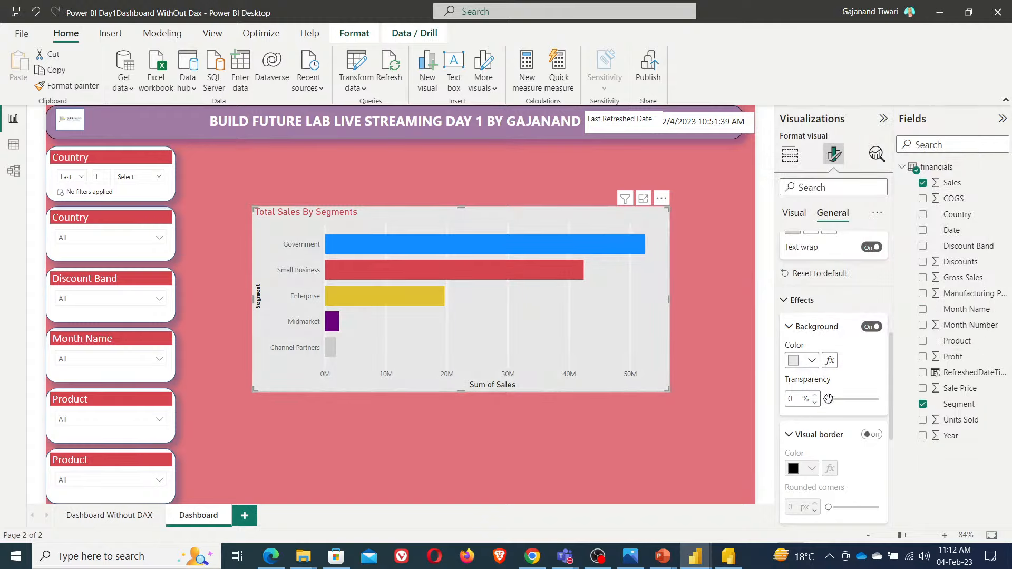
{"action": "mouse_move", "coordinate": [828, 399]}
{"action": "left_mouse_down"}
{"action": "mouse_move", "coordinate": [860, 399]}
{"action": "mouse_move", "coordinate": [831, 399]}
{"action": "left_mouse_up"}
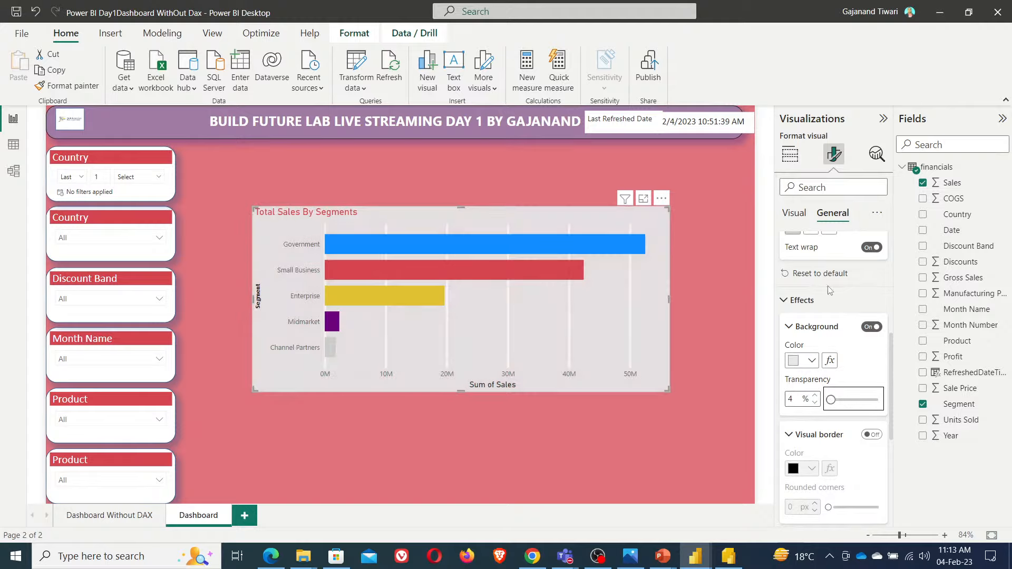
{"action": "left_click", "coordinate": [811, 361]}
{"action": "left_click", "coordinate": [799, 150]}
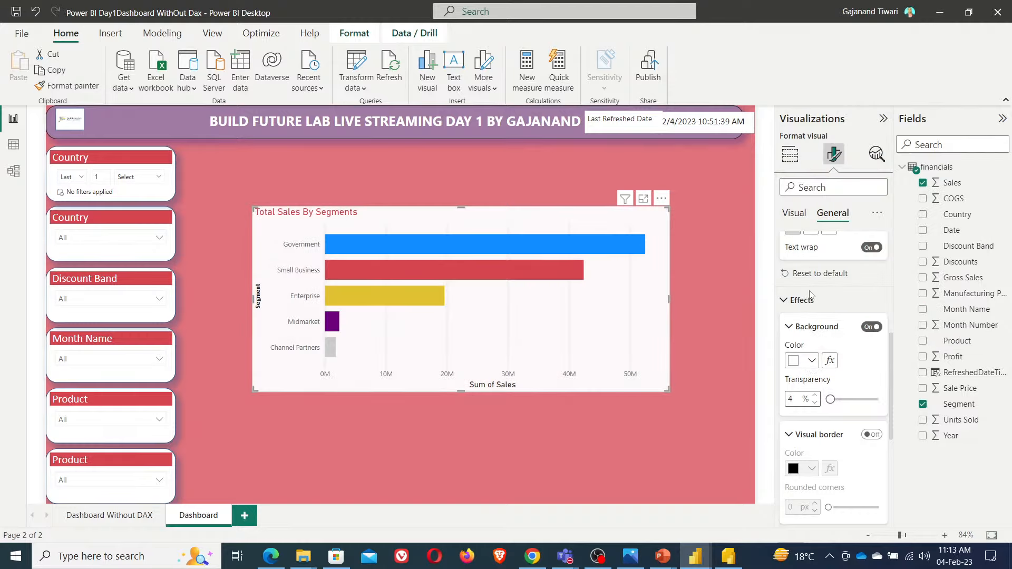
- Turn on the segment chart's visual border in dark blue with 20 px rounded corners
{"action": "scroll", "coordinate": [827, 432], "scroll_direction": "down", "scroll_amount": 3}
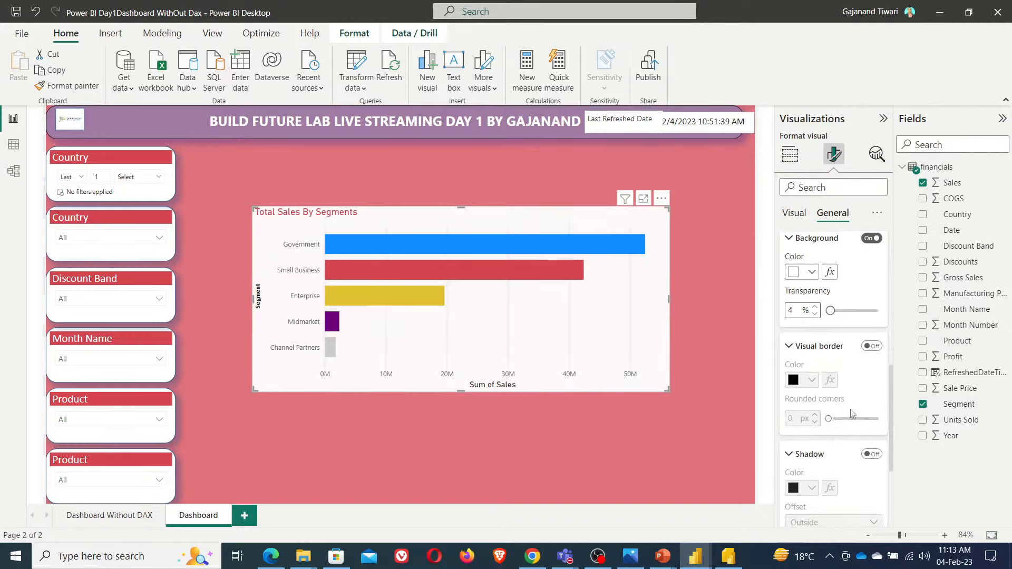
{"action": "left_click", "coordinate": [872, 346]}
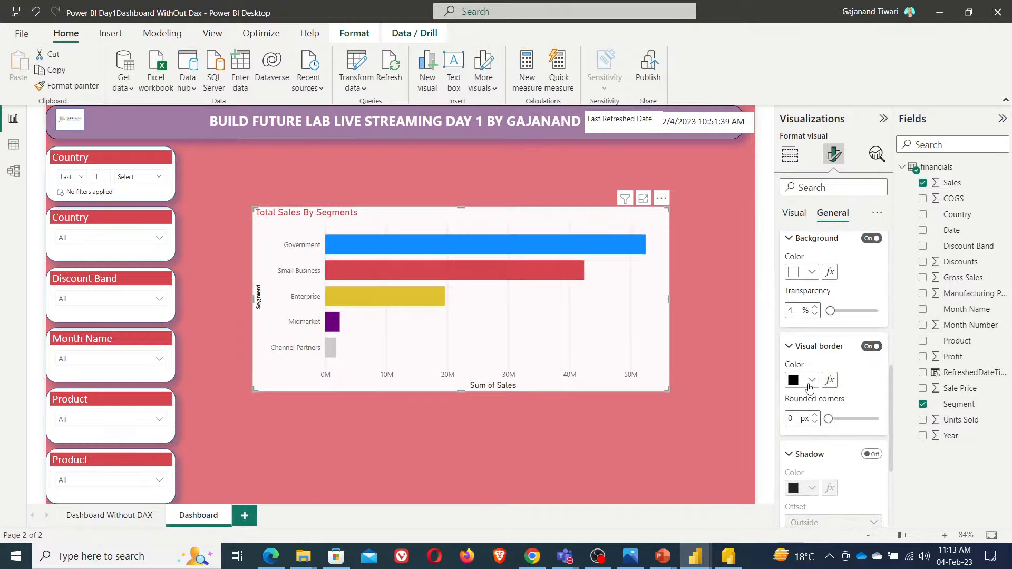
{"action": "left_click", "coordinate": [811, 380]}
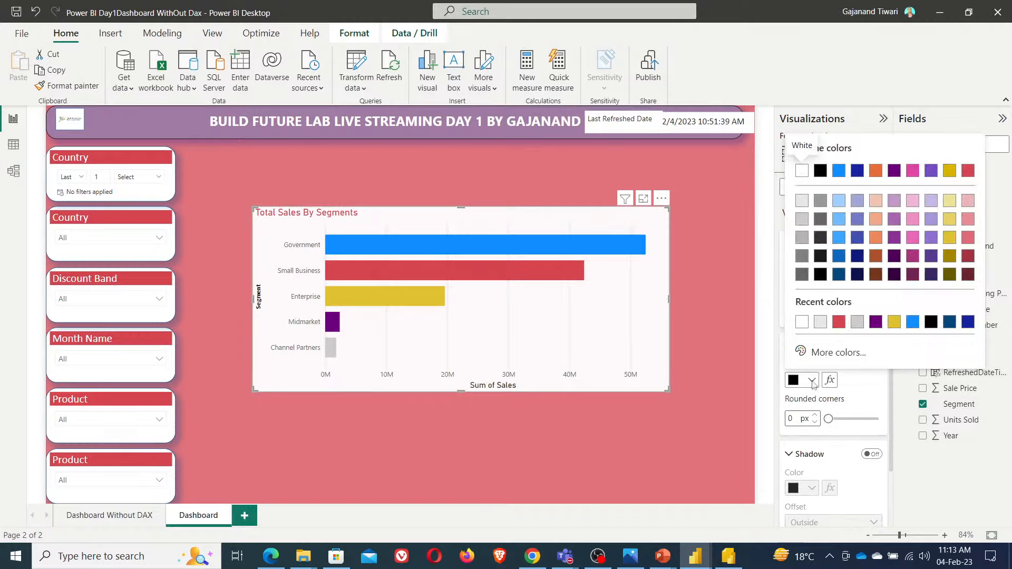
{"action": "left_click", "coordinate": [839, 322]}
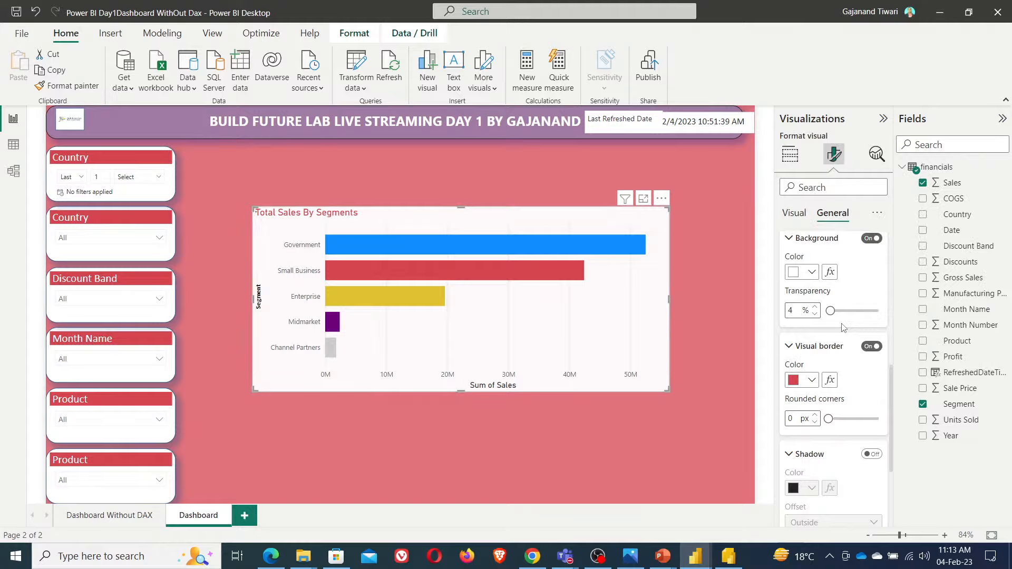
{"action": "left_click", "coordinate": [812, 381]}
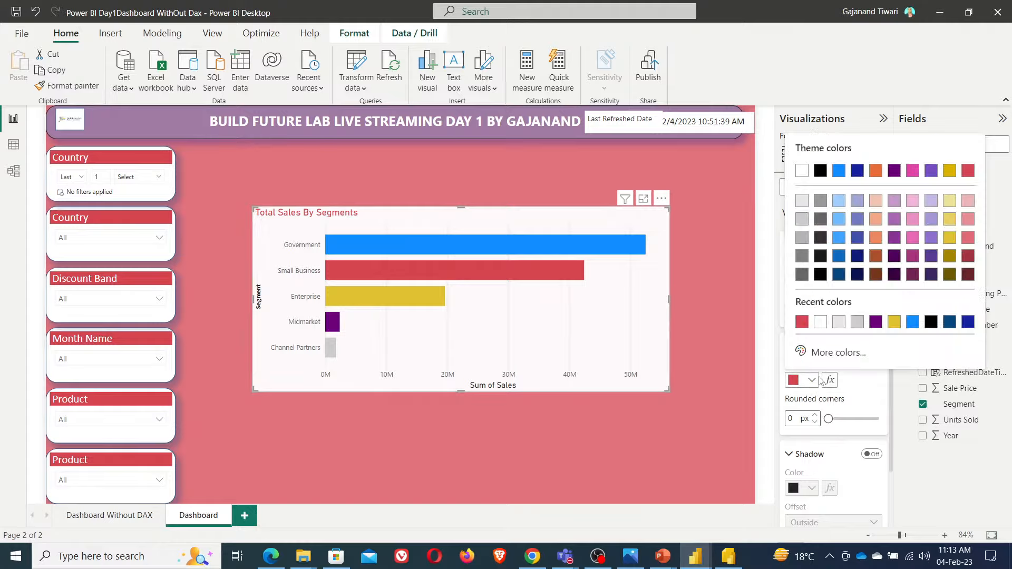
{"action": "left_click", "coordinate": [968, 323]}
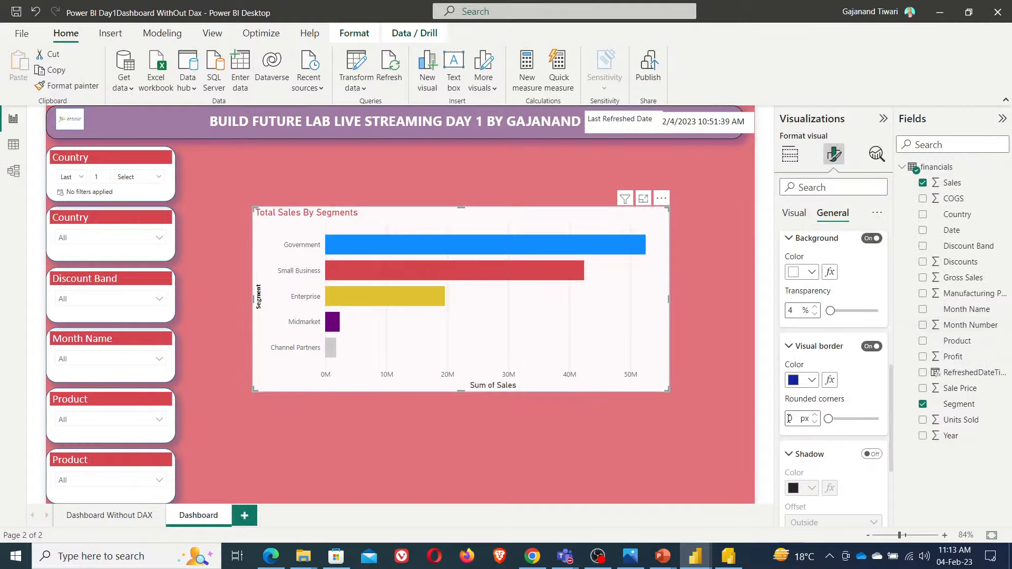
{"action": "type", "text": "2"}
- Turn on the segment chart's shadow and set its colour to dark blue
{"action": "scroll", "coordinate": [841, 436], "scroll_direction": "down", "scroll_amount": 3}
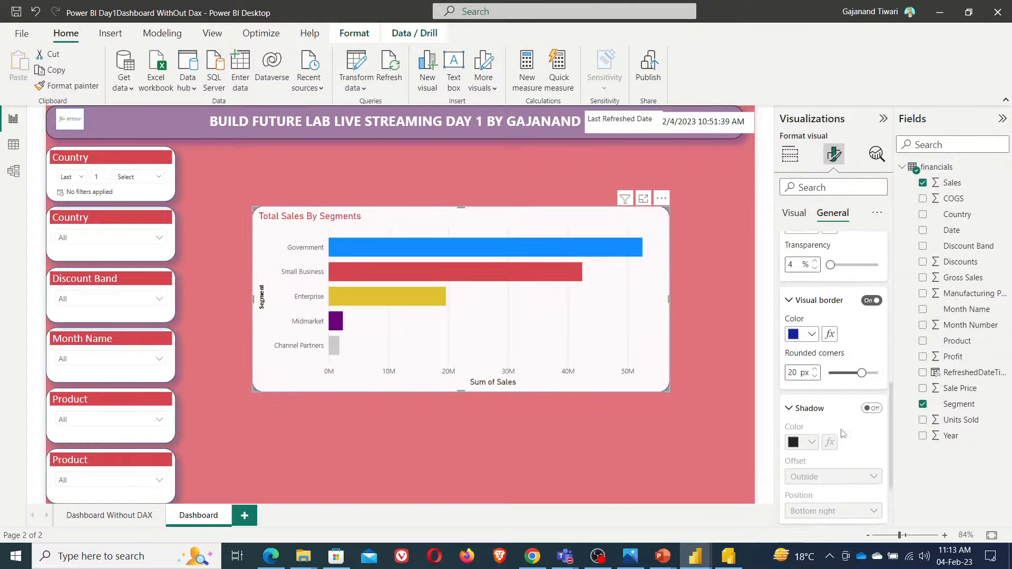
{"action": "left_click", "coordinate": [875, 368]}
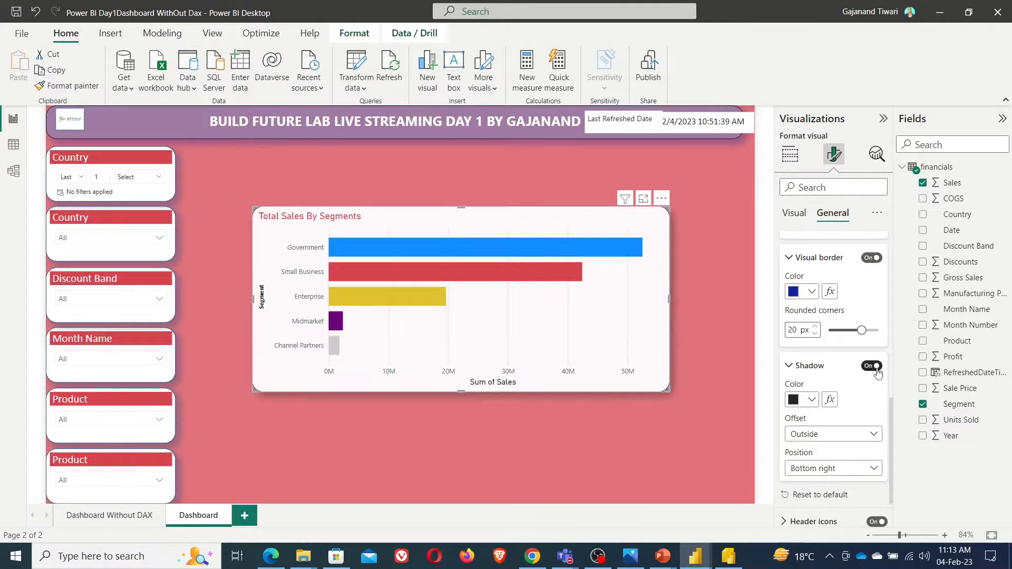
{"action": "left_click", "coordinate": [810, 400]}
{"action": "left_click", "coordinate": [802, 341]}
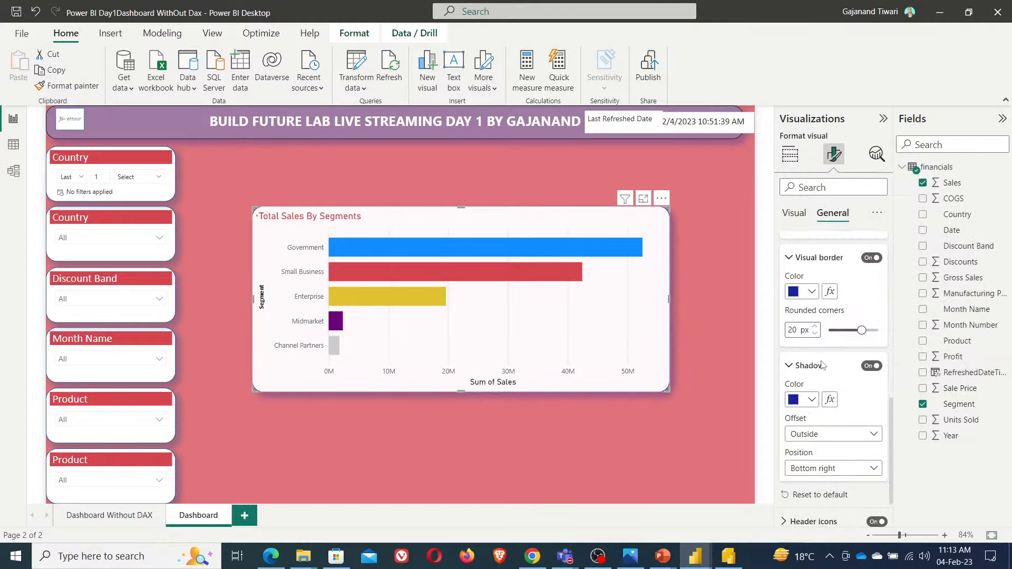
- Turn on data labels for the Total Sales By Segments chart
{"action": "scroll", "coordinate": [858, 478], "scroll_direction": "down", "scroll_amount": 2}
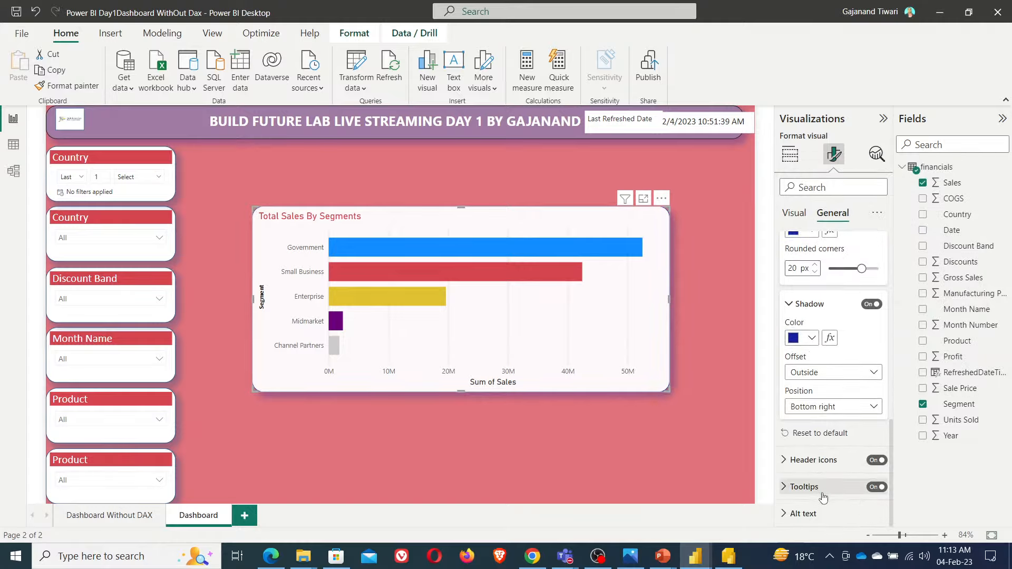
{"action": "scroll", "coordinate": [822, 469], "scroll_direction": "up", "scroll_amount": 8}
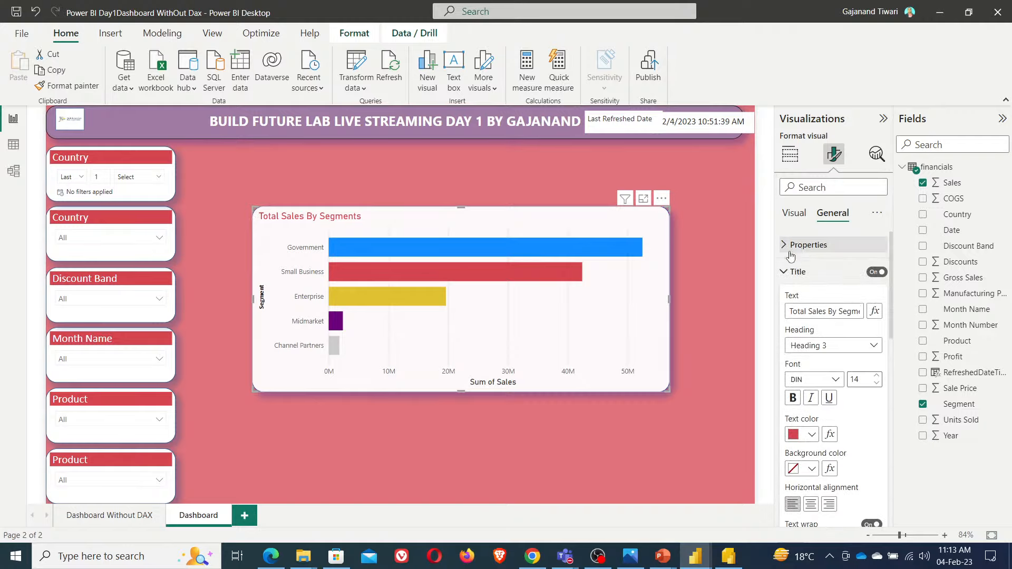
{"action": "left_click", "coordinate": [785, 271]}
{"action": "left_click", "coordinate": [795, 213]}
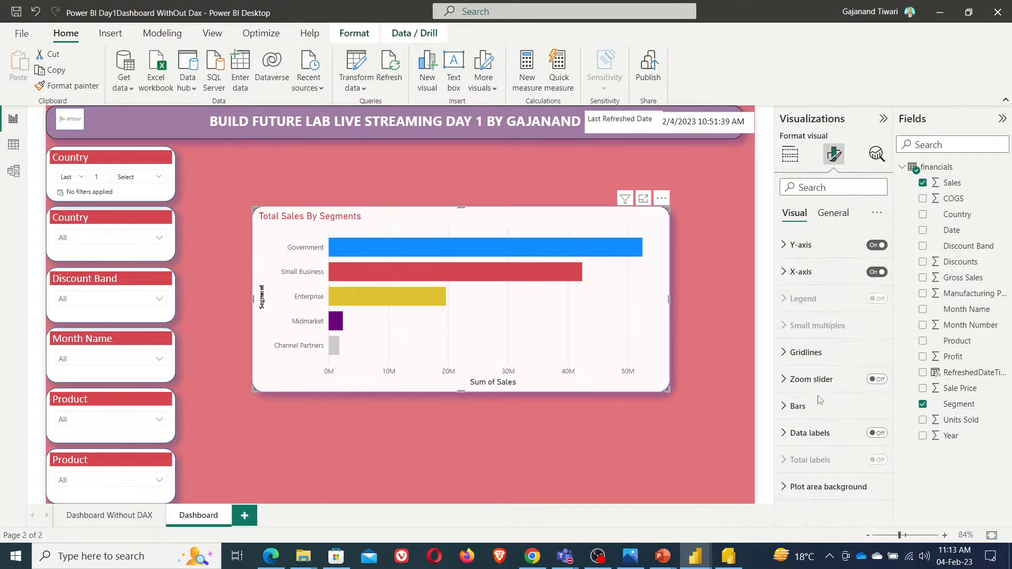
{"action": "left_click", "coordinate": [878, 434]}
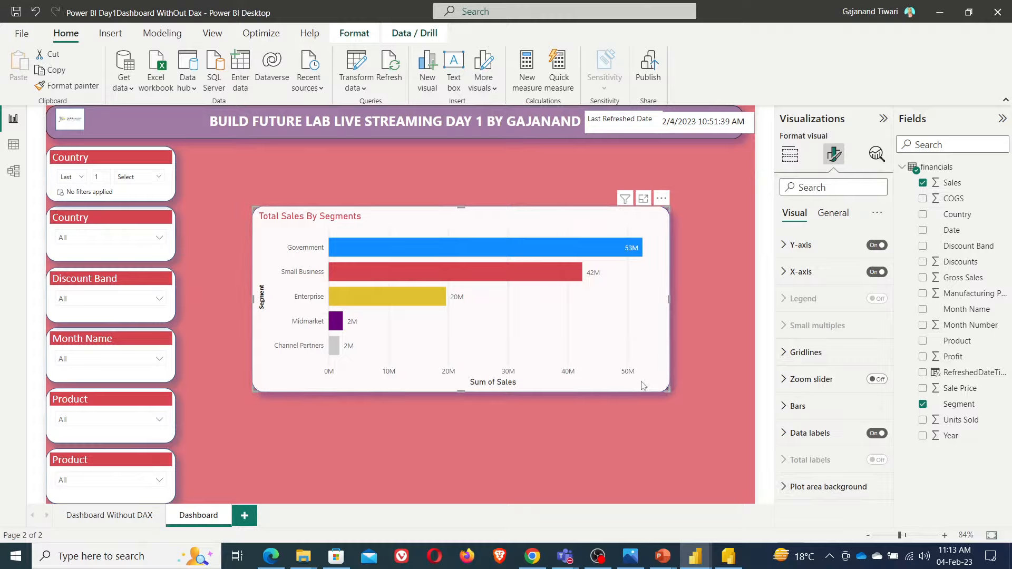
- Shrink the Total Sales By Segments chart and place it directly beside the slicer column, just under the header banner
{"action": "left_click_drag", "start_coordinate": [642, 385], "coordinate": [548, 391]}
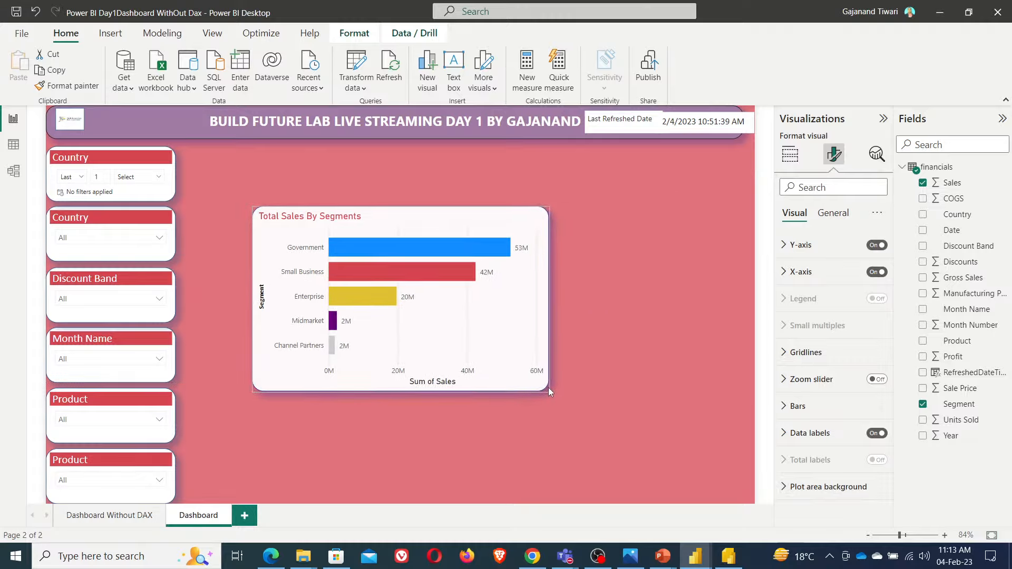
{"action": "left_click_drag", "start_coordinate": [450, 341], "coordinate": [377, 280]}
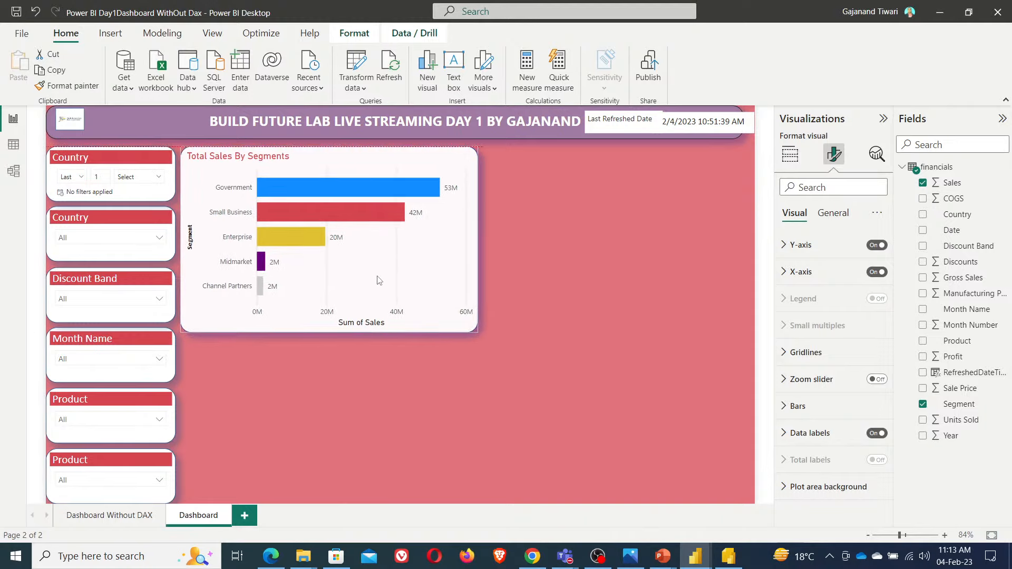
{"action": "left_click", "coordinate": [650, 327]}
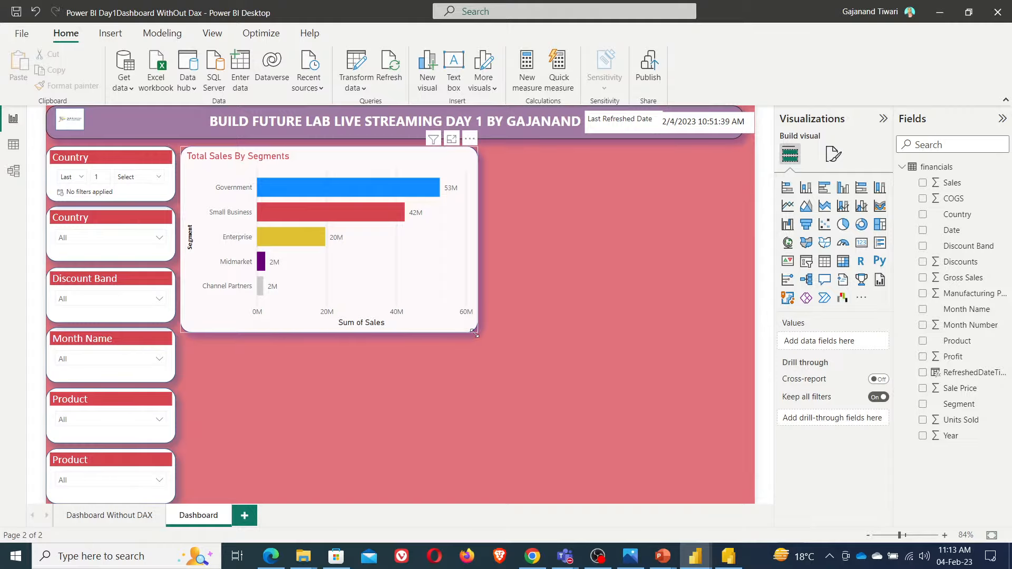
{"action": "left_click_drag", "start_coordinate": [474, 332], "coordinate": [424, 313]}
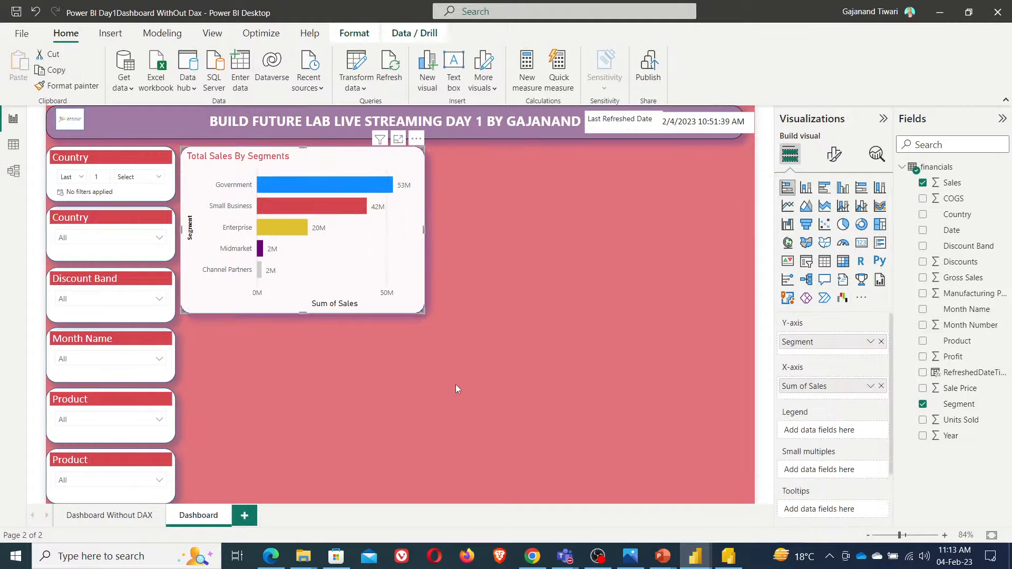
{"action": "left_click", "coordinate": [456, 390]}
{"action": "left_click", "coordinate": [369, 291]}
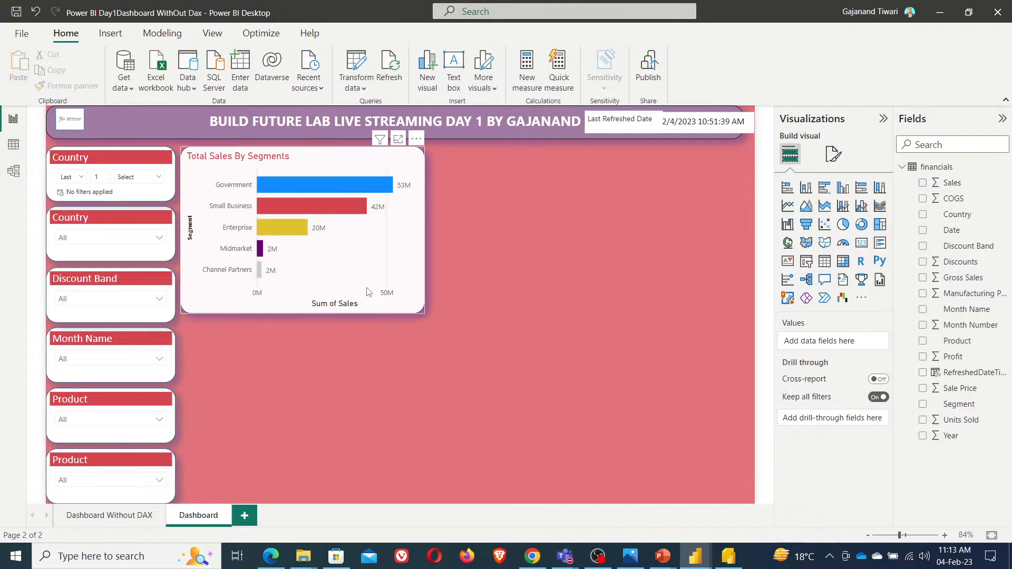
- Copy the Total Sales By Segment, Total Sales By Countries and Gross Sales VS Total Sales charts from Dashboard Without DAX onto the Dashboard page
{"action": "left_click", "coordinate": [123, 522]}
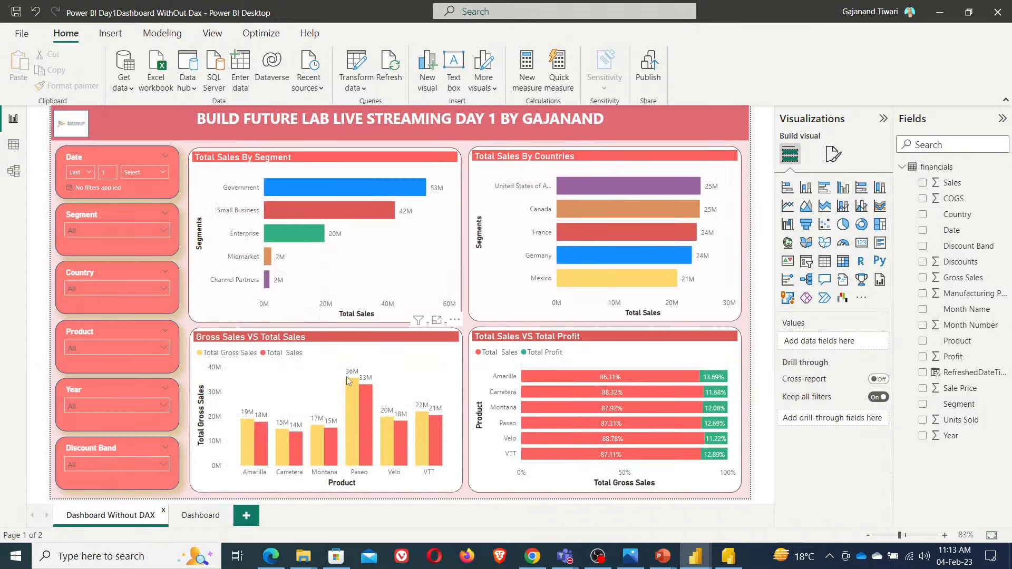
{"action": "left_click", "coordinate": [303, 372]}
{"action": "left_click", "coordinate": [350, 278], "text": "ctrl"}
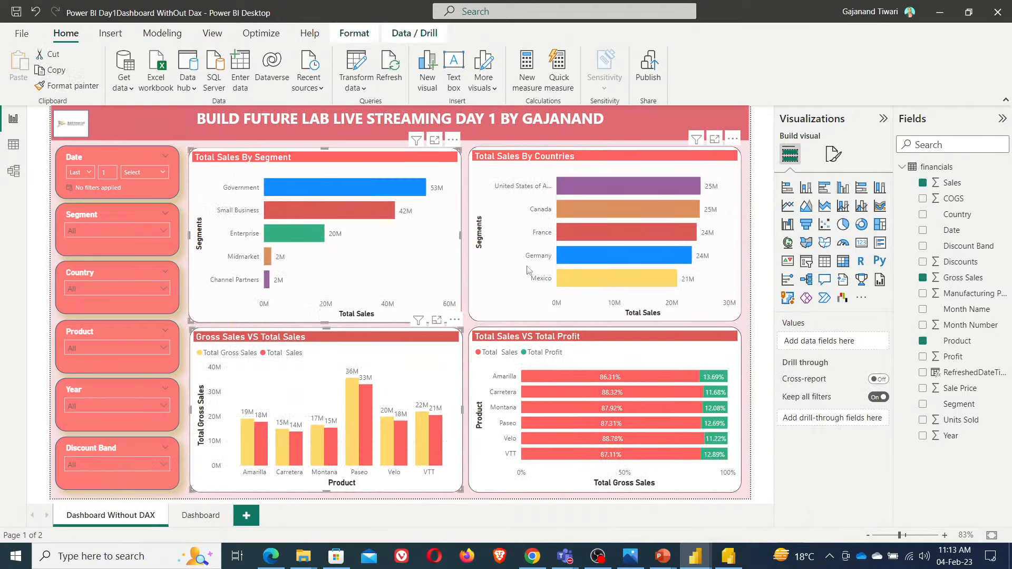
{"action": "left_click", "coordinate": [527, 271], "text": "ctrl"}
{"action": "key", "text": "ctrl+c"}
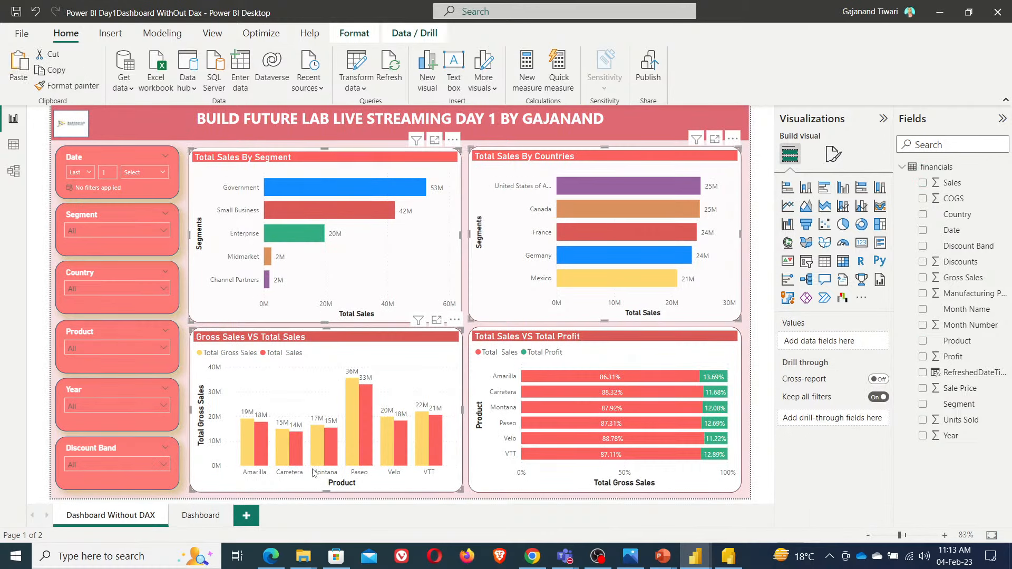
{"action": "left_click", "coordinate": [208, 521]}
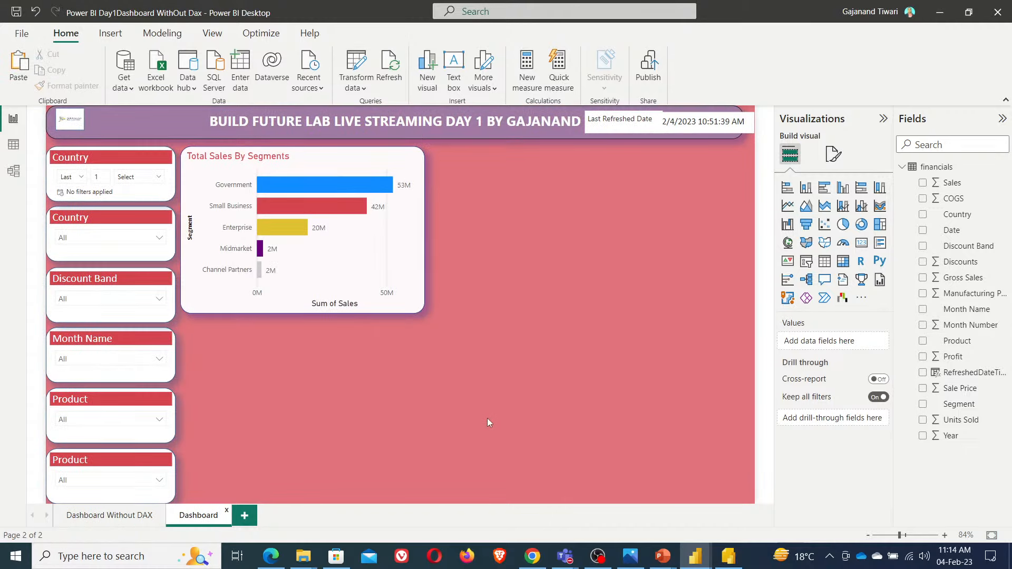
{"action": "key", "text": "ctrl+v"}
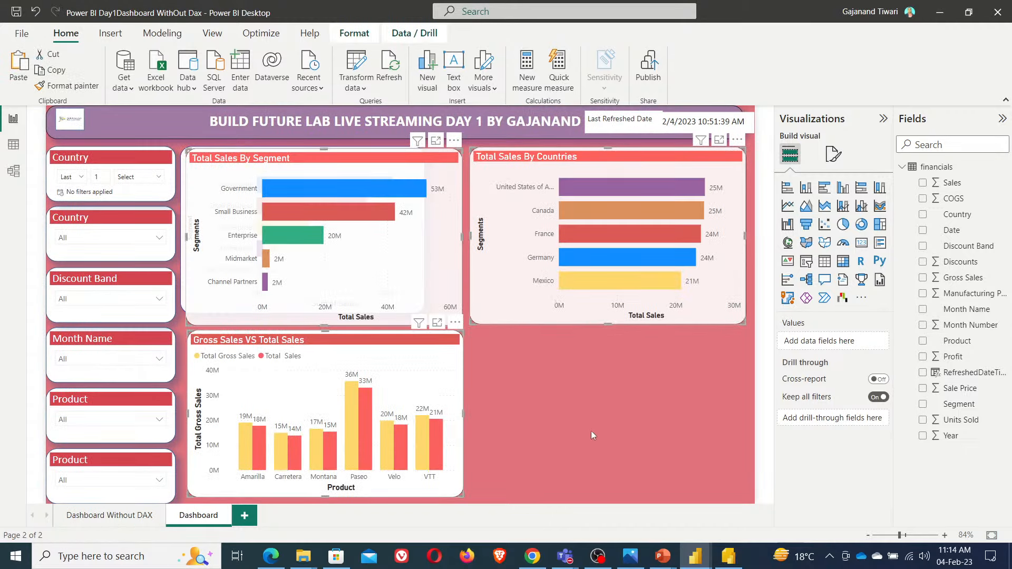
{"action": "key", "text": "ctrl+v"}
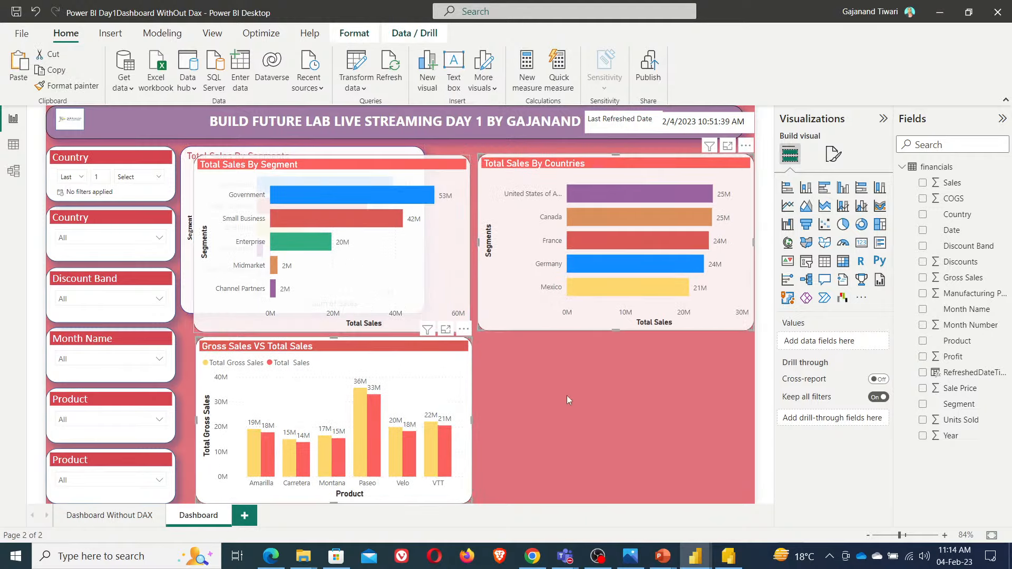
{"action": "left_click", "coordinate": [561, 403]}
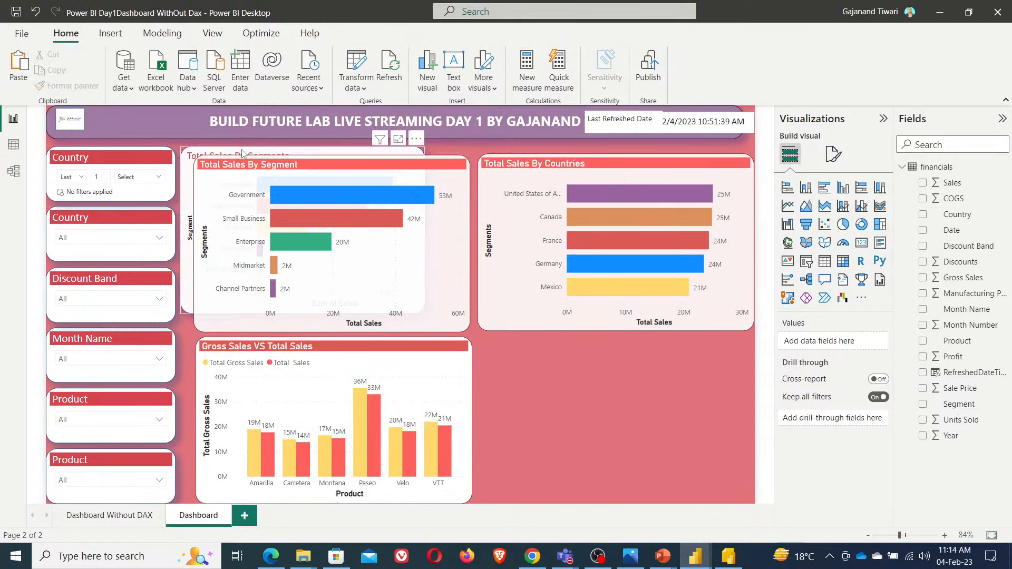
- Delete the original Total Sales By Segments chart lying behind the pasted segment chart
{"action": "left_click", "coordinate": [242, 153]}
{"action": "key", "text": "Delete"}
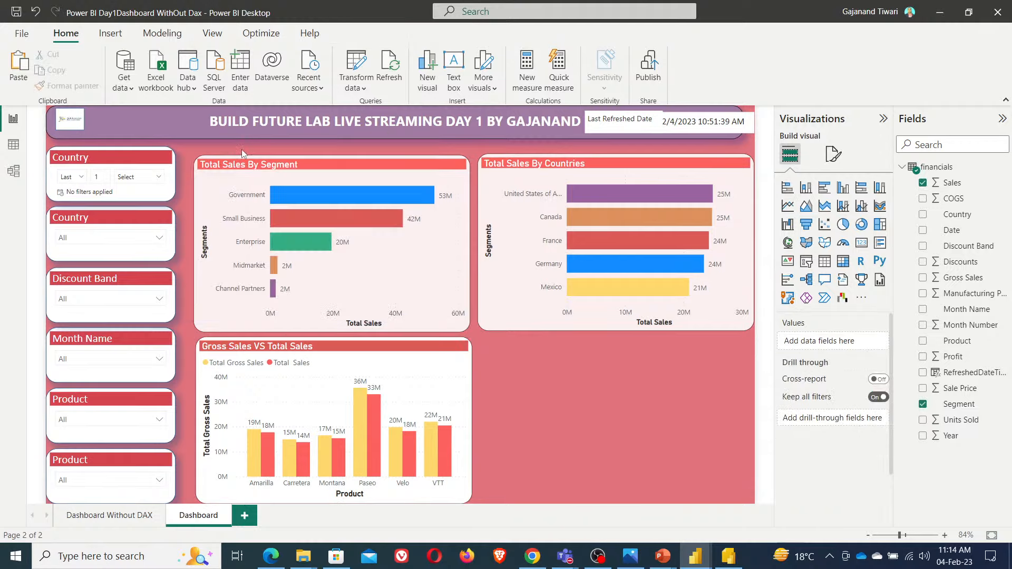
{"action": "left_click", "coordinate": [368, 254]}
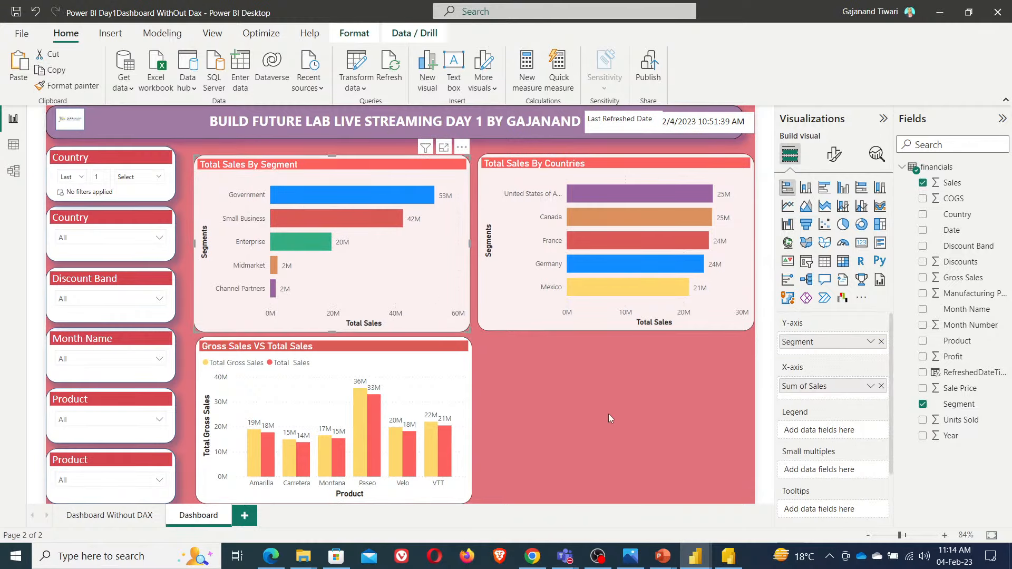
{"action": "left_click", "coordinate": [587, 392]}
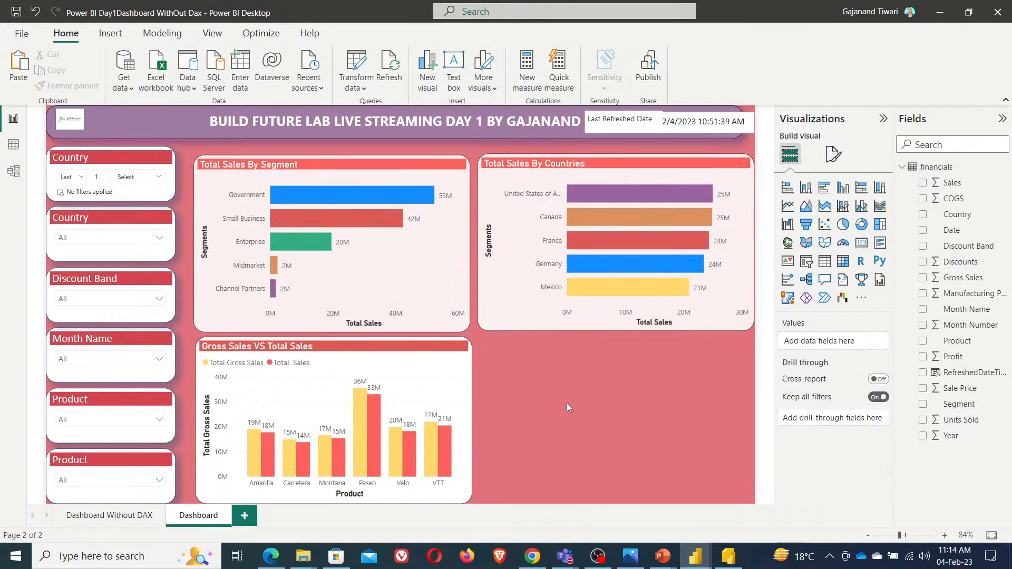
- Check the Total Sales VS Total Profit reference chart and add an empty, slightly reduced 100% stacked bar chart in the Dashboard page's free space
{"action": "left_click", "coordinate": [111, 515]}
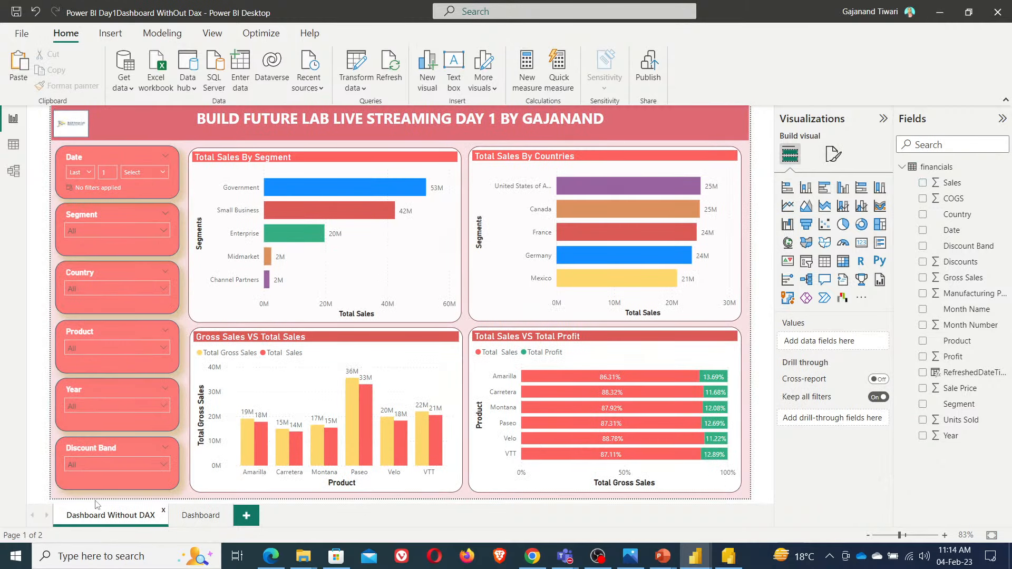
{"action": "left_click", "coordinate": [620, 358]}
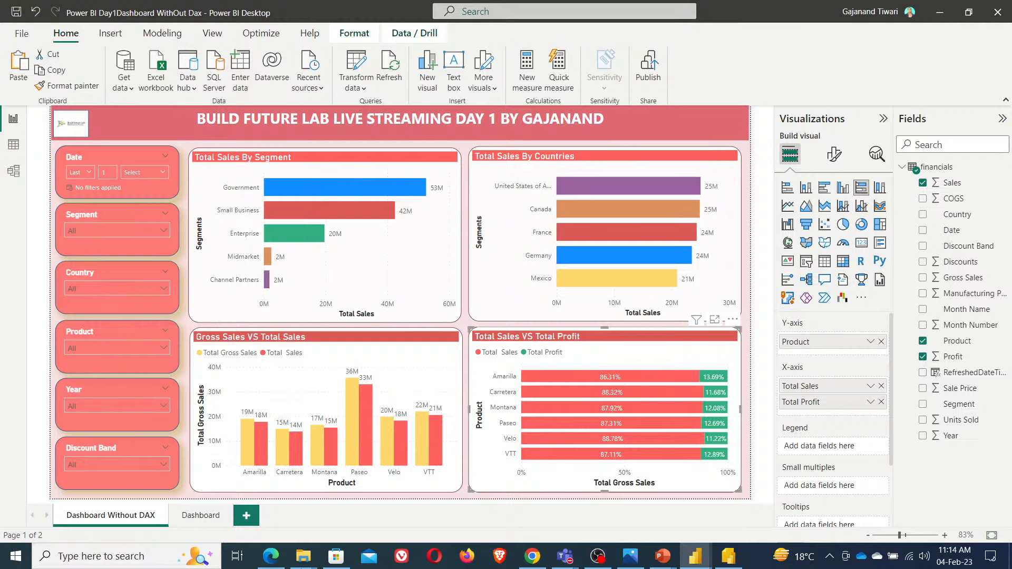
{"action": "left_click", "coordinate": [205, 522]}
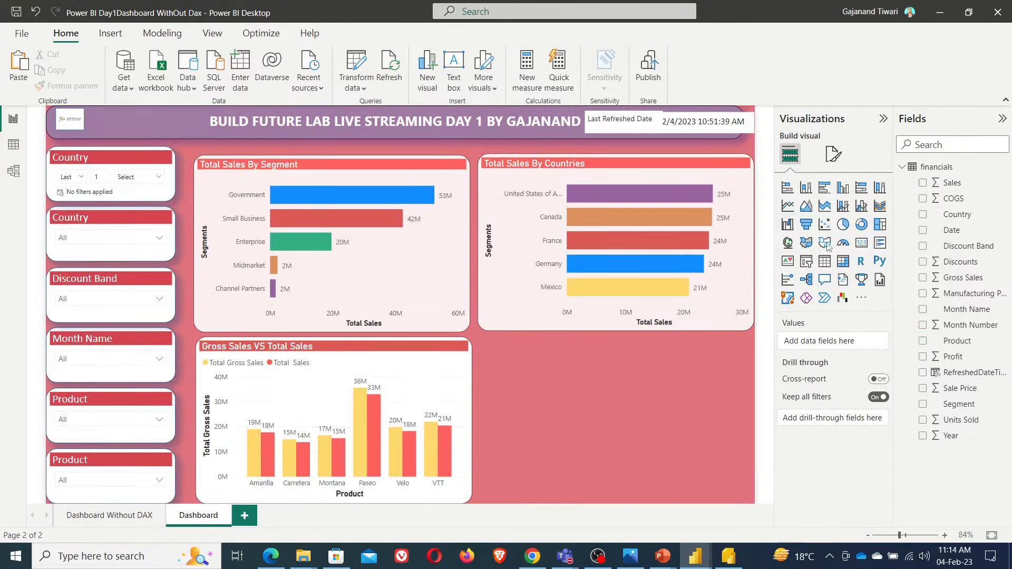
{"action": "left_click", "coordinate": [861, 189]}
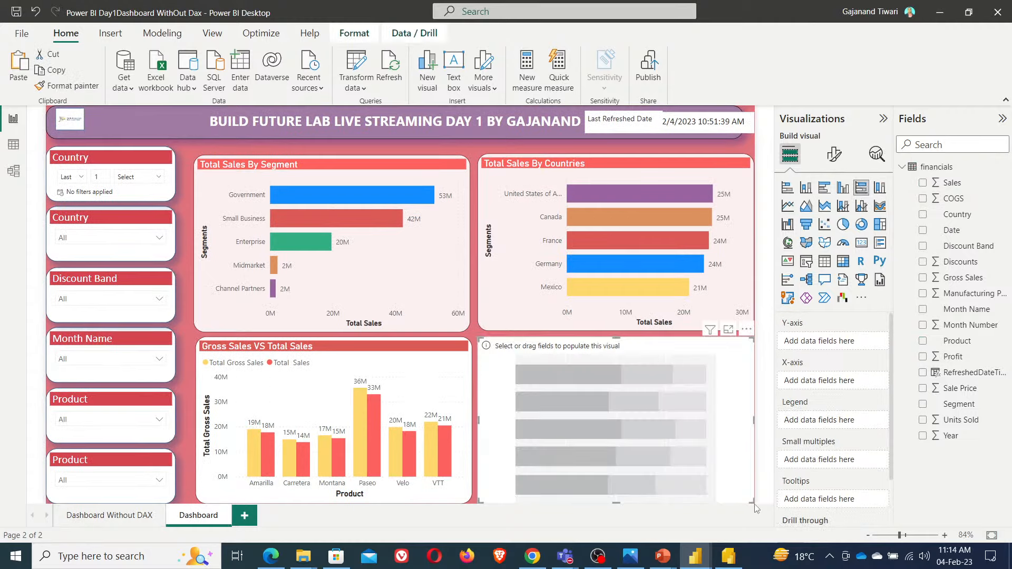
{"action": "left_click_drag", "start_coordinate": [753, 502], "coordinate": [751, 498]}
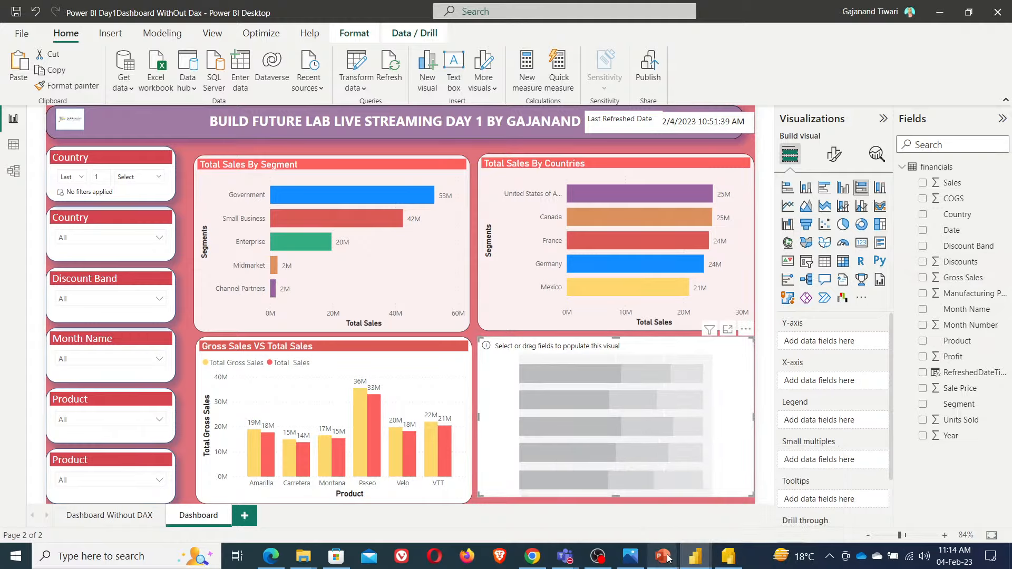
- Consult the chart list on the PowerPoint slide and give the new Power BI chart Sales and Profit on the X-axis and Product on the Y-axis
{"action": "mouse_move", "coordinate": [662, 555]}
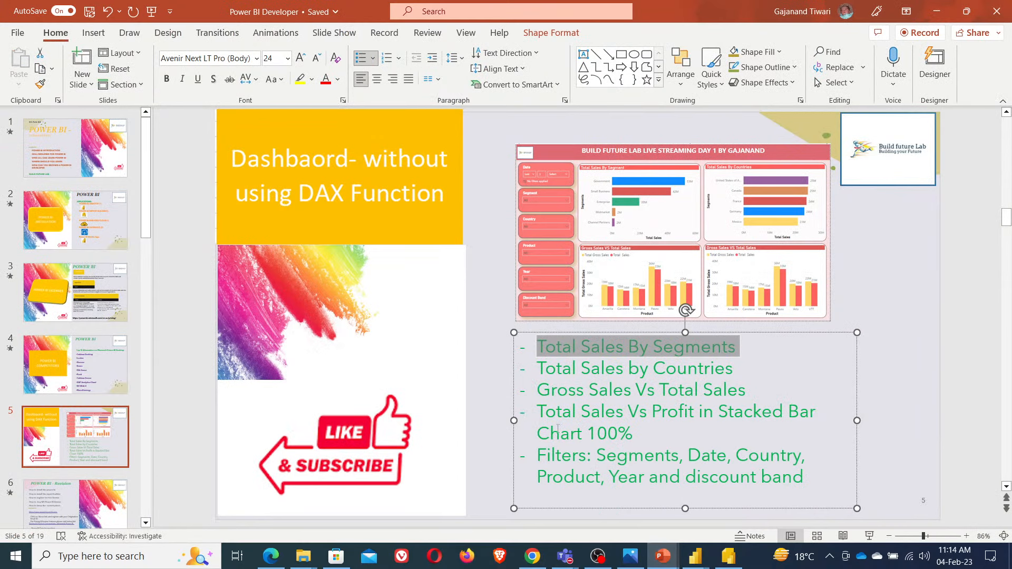
{"action": "key", "text": "alt+Tab"}
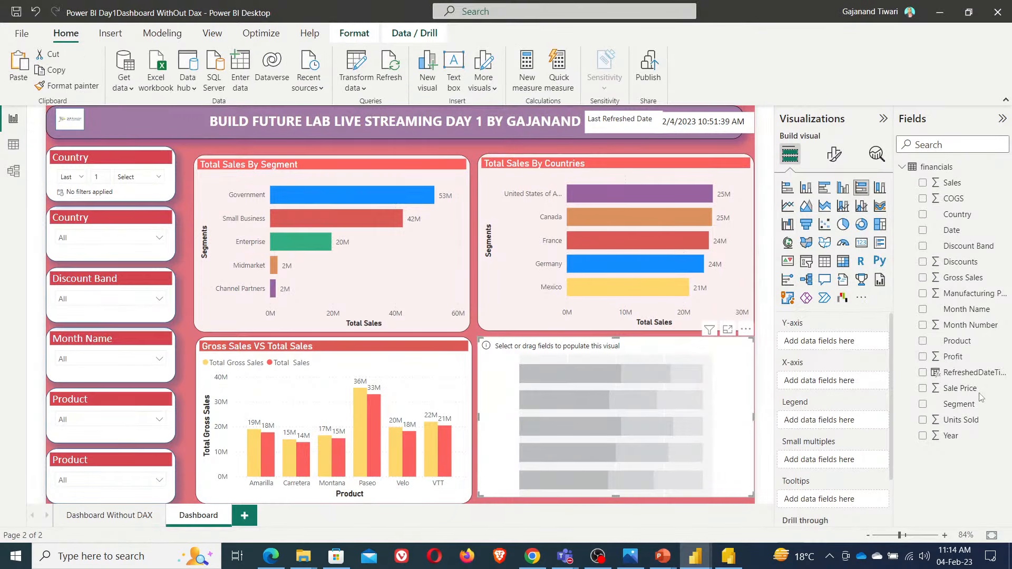
{"action": "left_click", "coordinate": [923, 184]}
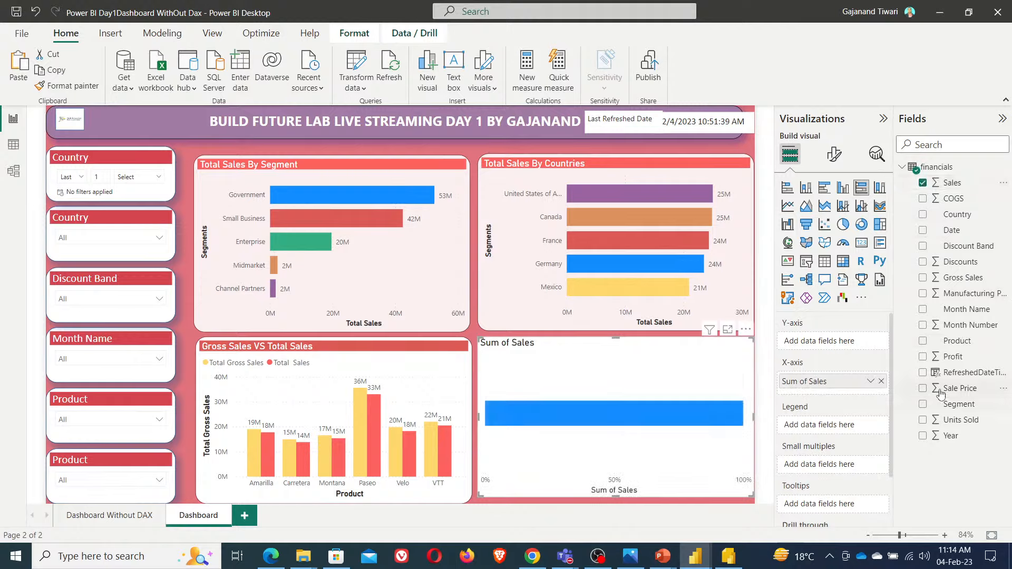
{"action": "left_click", "coordinate": [922, 358]}
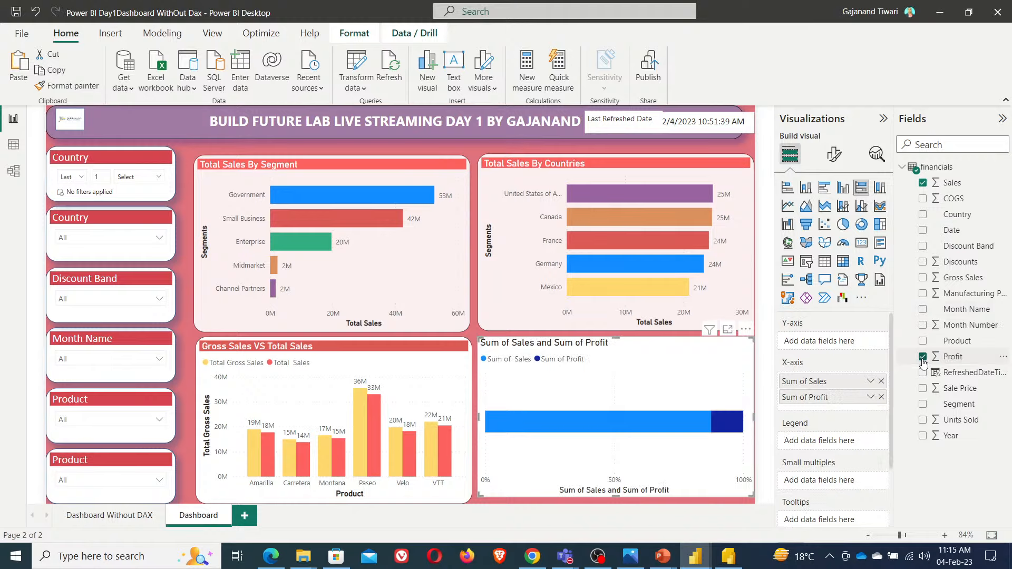
{"action": "key", "text": "alt+Tab"}
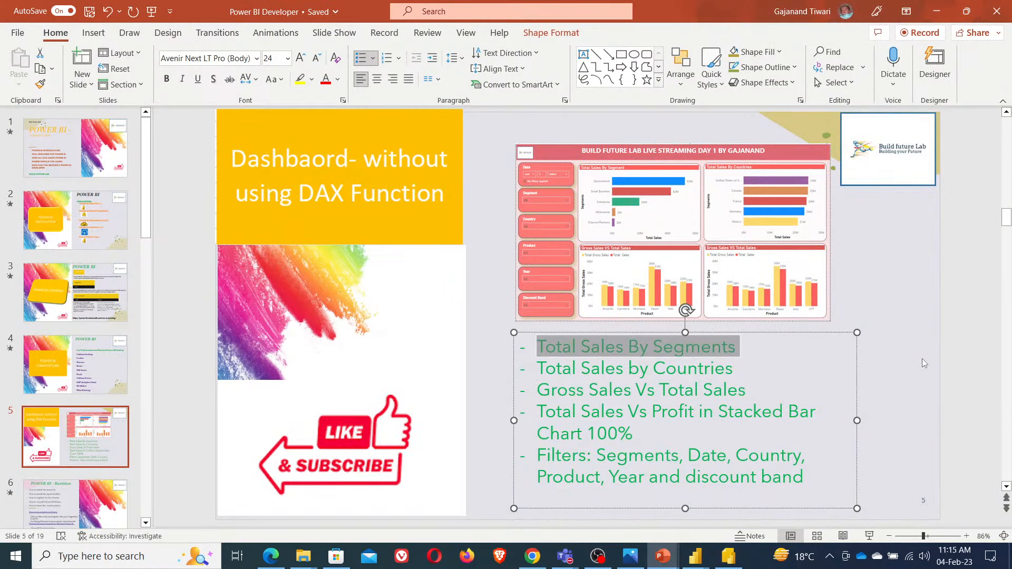
{"action": "key", "text": "alt+Tab"}
{"action": "key", "text": "alt+Tab"}
{"action": "key", "text": "alt+Tab"}
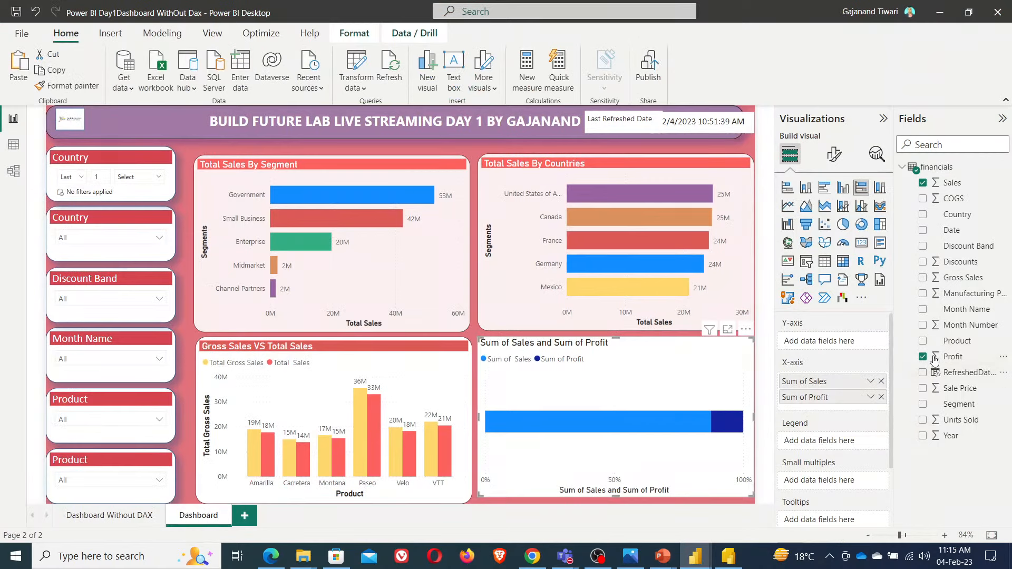
{"action": "left_click", "coordinate": [923, 342]}
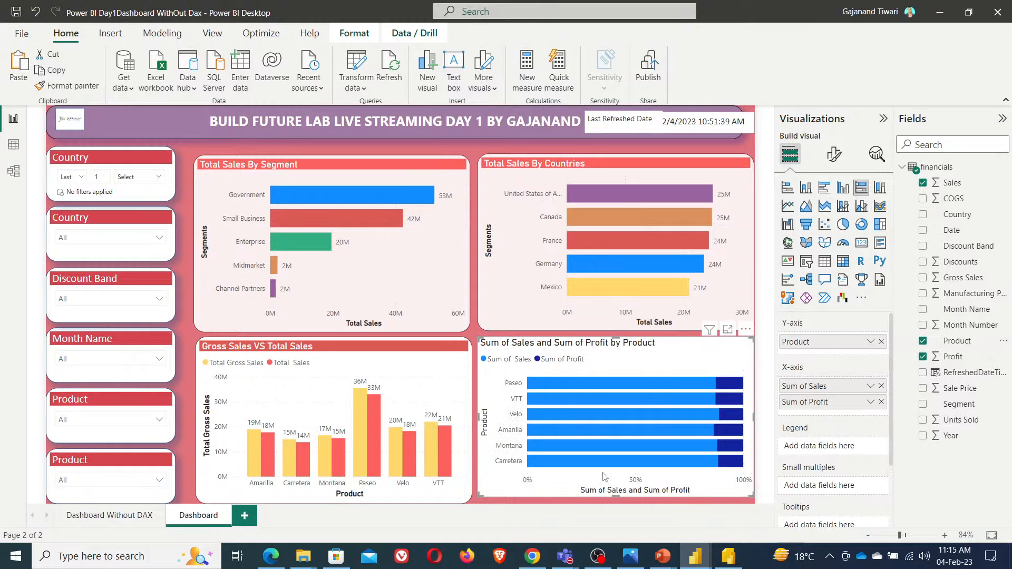
- Colour the Sum of Sales bars red in the new 100% stacked bar chart
{"action": "left_click", "coordinate": [835, 156]}
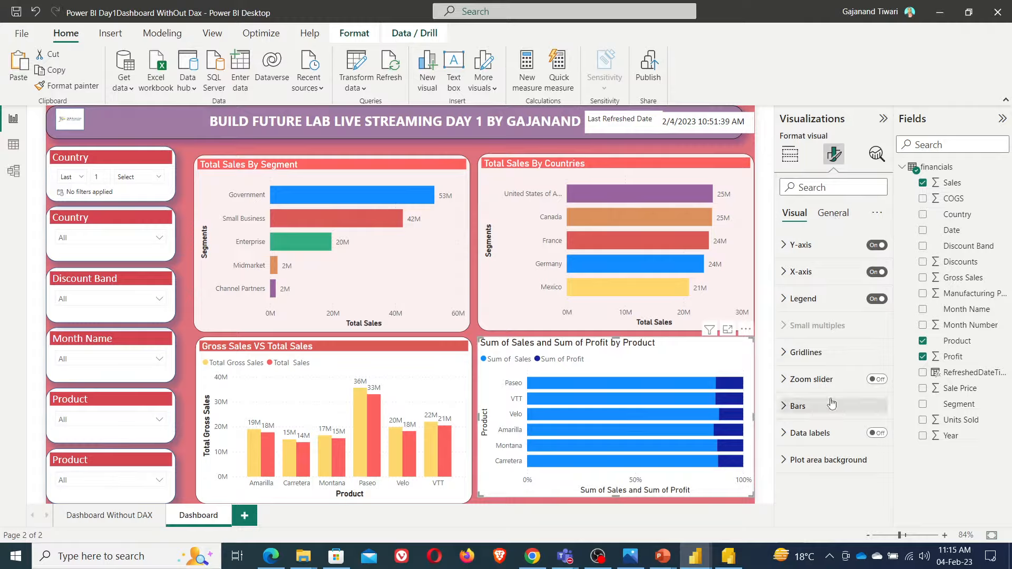
{"action": "left_click", "coordinate": [795, 413]}
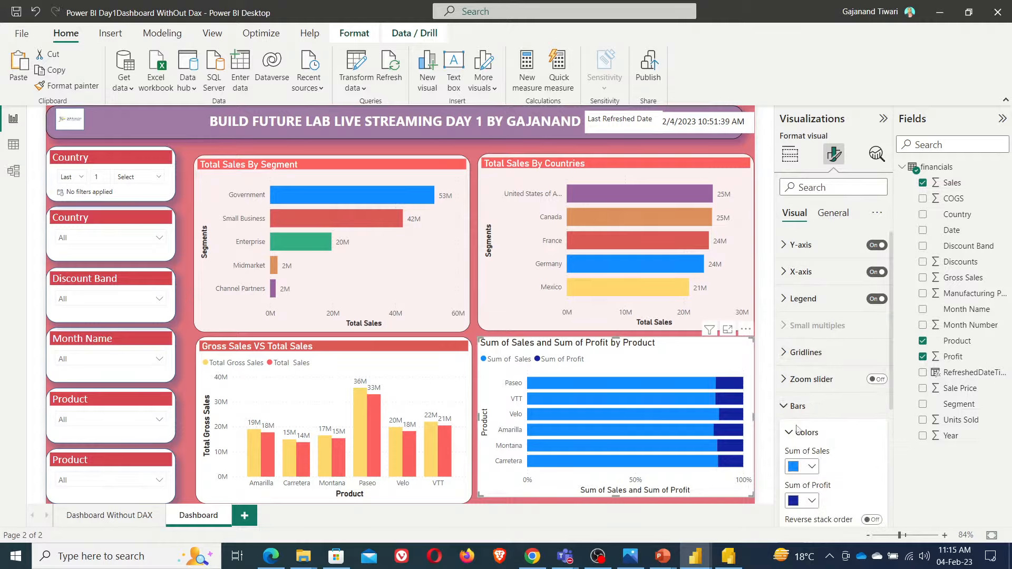
{"action": "scroll", "coordinate": [803, 348], "scroll_direction": "down", "scroll_amount": 3}
{"action": "left_click", "coordinate": [805, 337]}
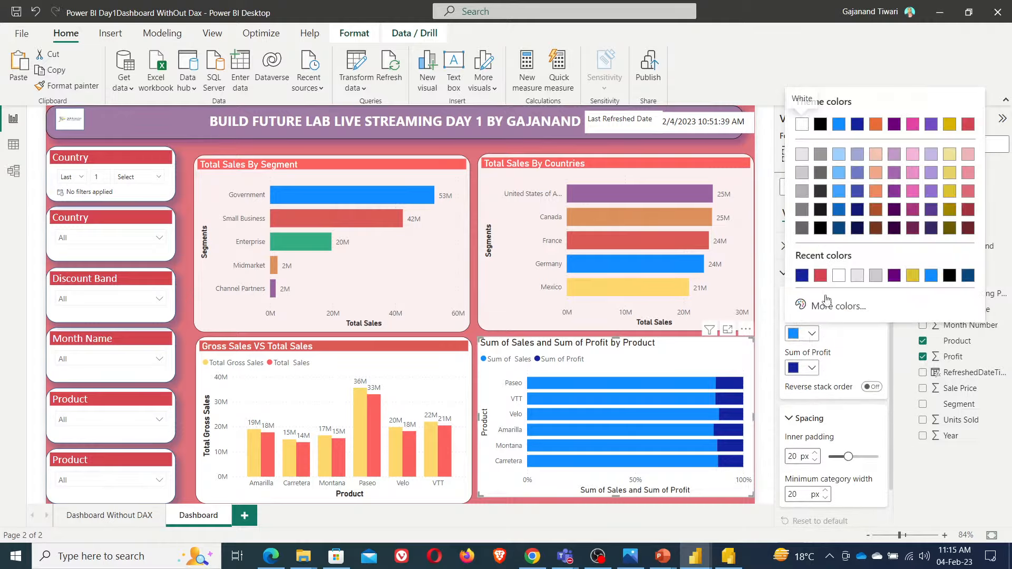
{"action": "left_click", "coordinate": [823, 280]}
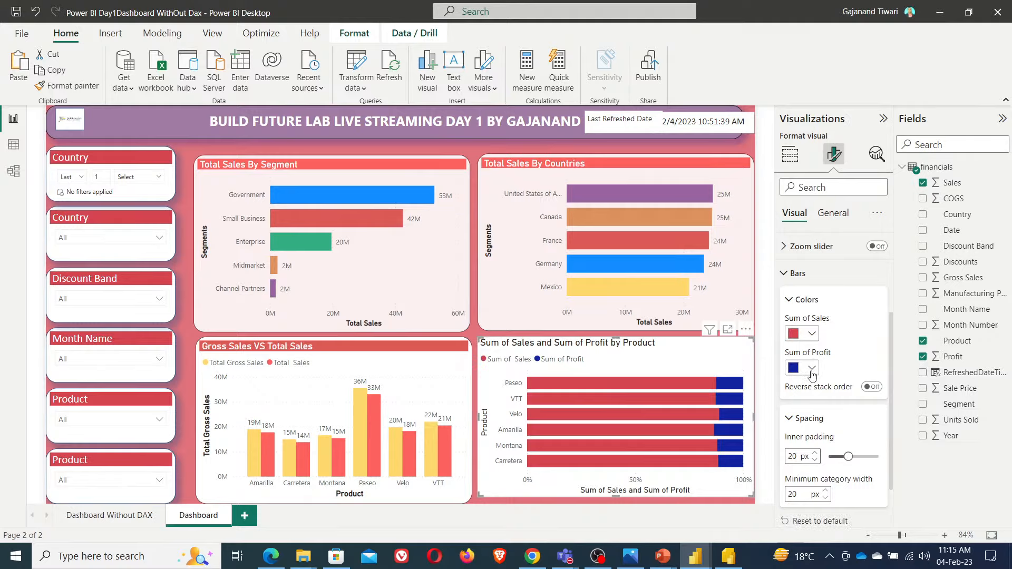
- Try blue for the Sum of Profit bars and settle on a light yellow shade
{"action": "left_click", "coordinate": [813, 369]}
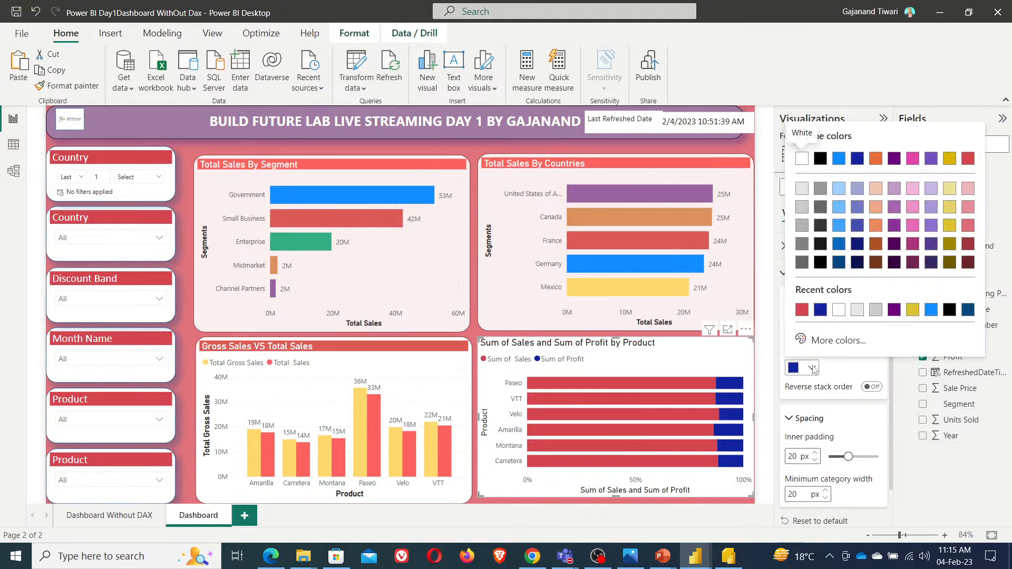
{"action": "left_click", "coordinate": [931, 310]}
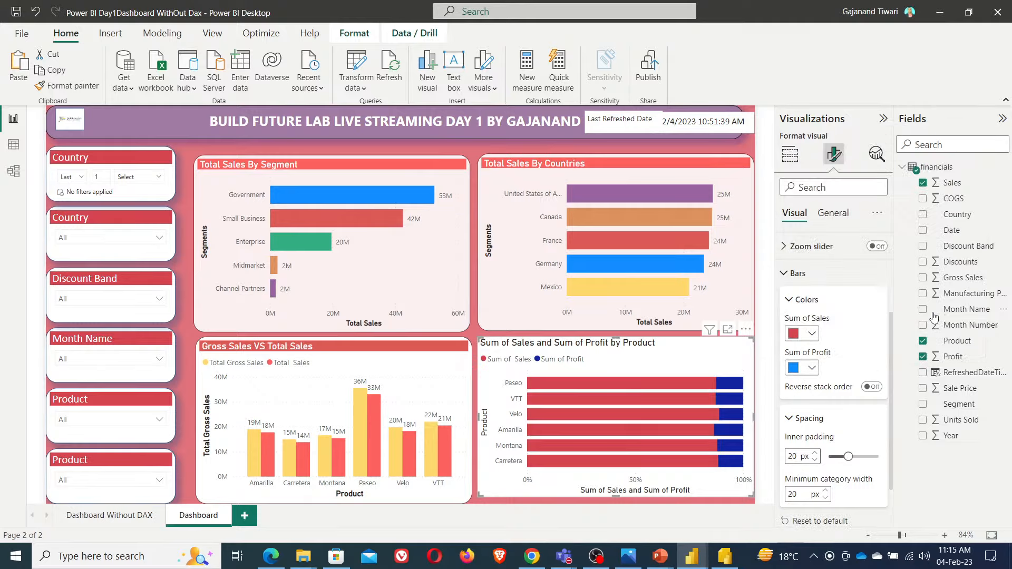
{"action": "left_click", "coordinate": [812, 368]}
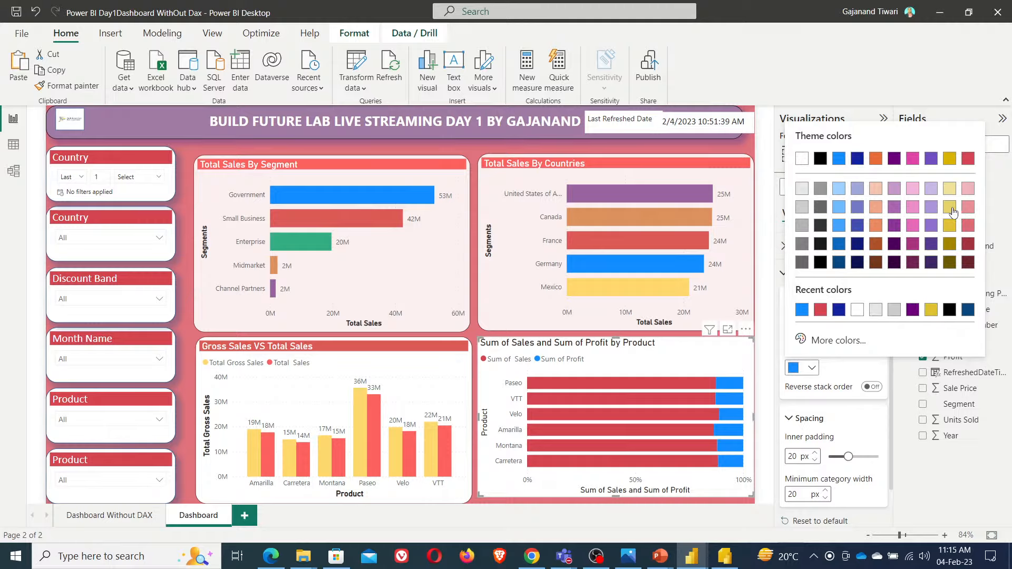
{"action": "left_click", "coordinate": [950, 209]}
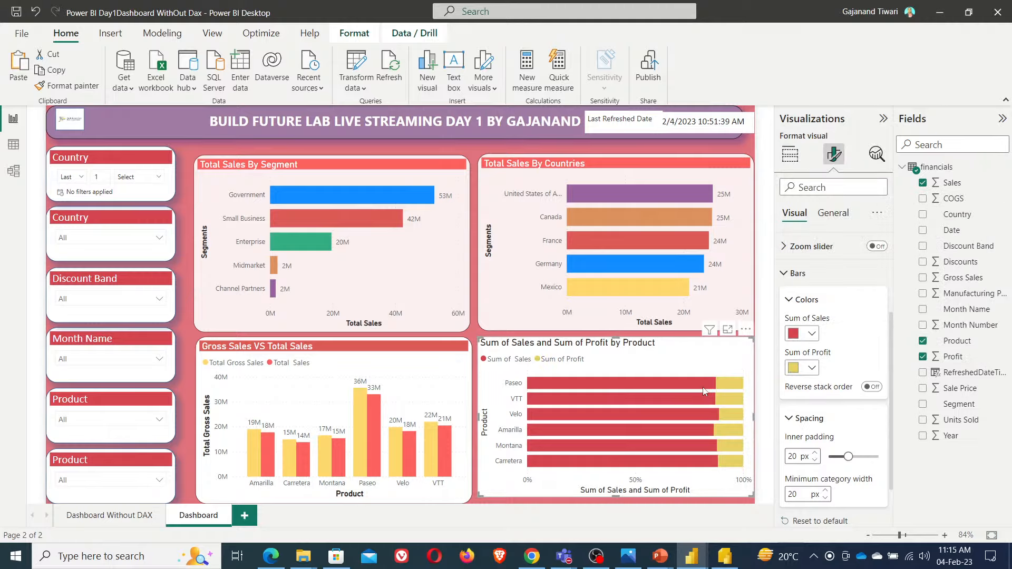
- Turn on data labels for the 100% stacked bar chart and shift the chart slightly down
{"action": "scroll", "coordinate": [823, 411], "scroll_direction": "down", "scroll_amount": 2}
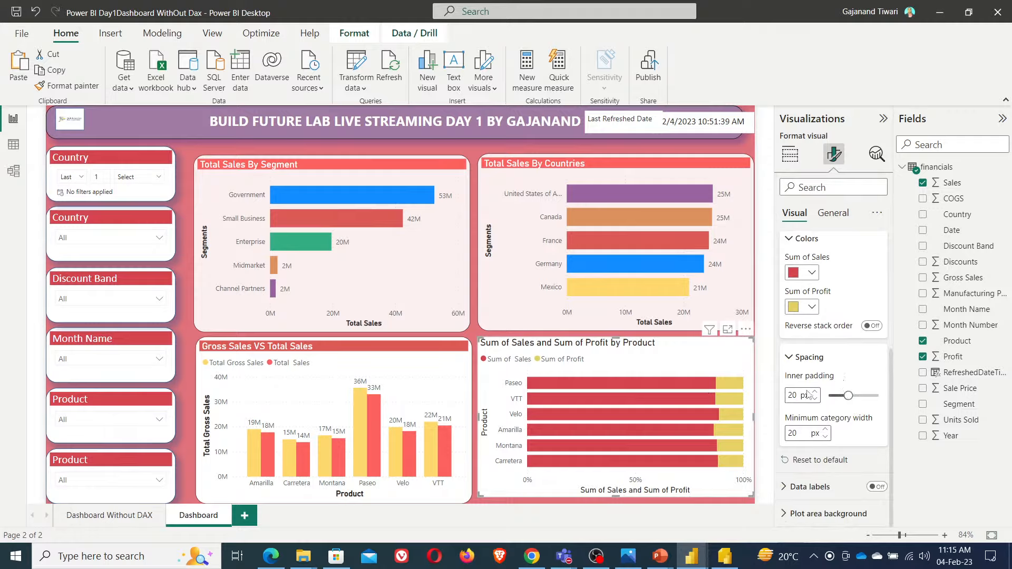
{"action": "left_click", "coordinate": [877, 487]}
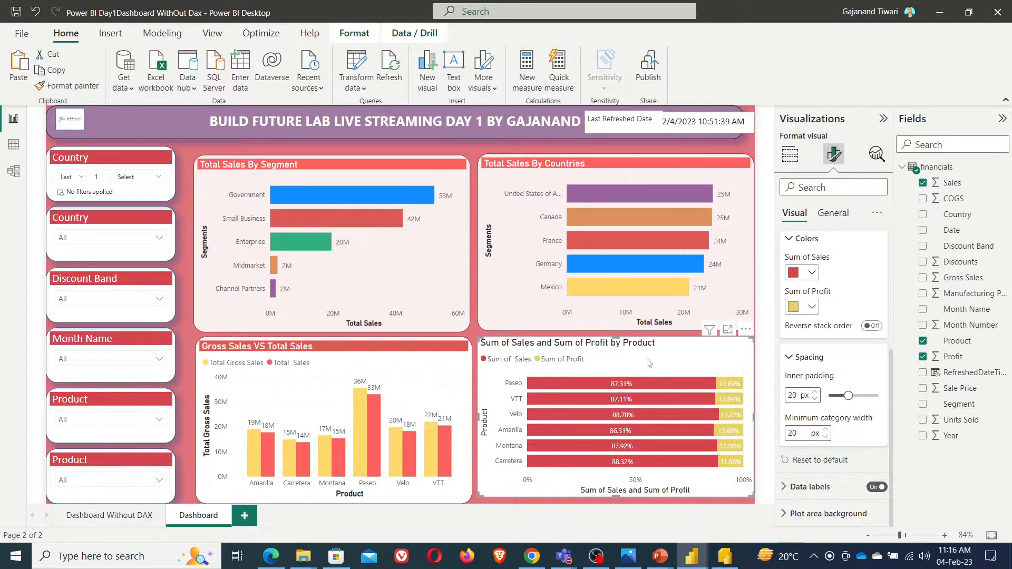
{"action": "left_click_drag", "start_coordinate": [649, 363], "coordinate": [649, 366]}
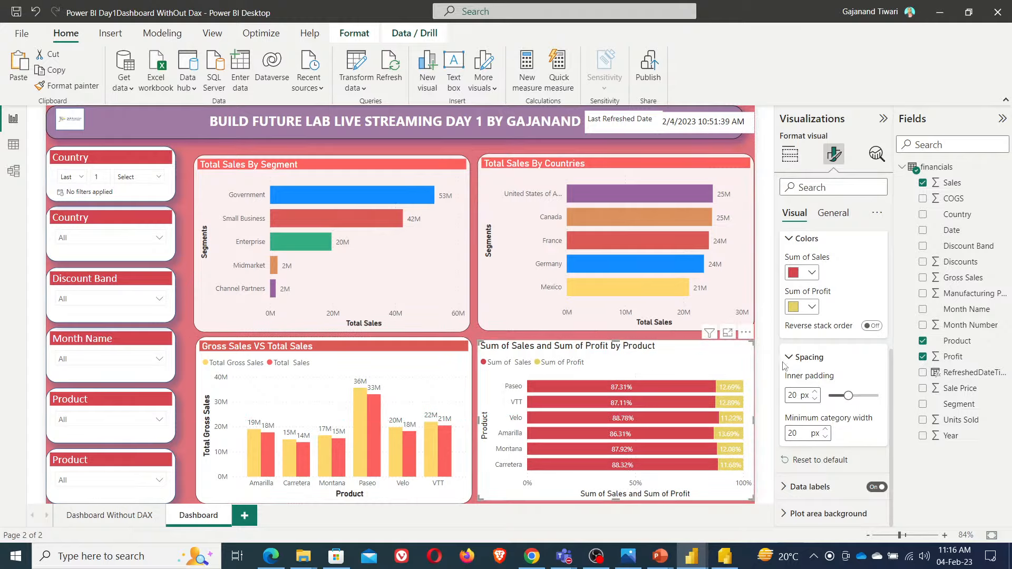
- Copy "Total Sales Vs Profit" from the PowerPoint slide and paste it as the stacked bar chart's title in Power BI
{"action": "scroll", "coordinate": [846, 295], "scroll_direction": "up", "scroll_amount": 3}
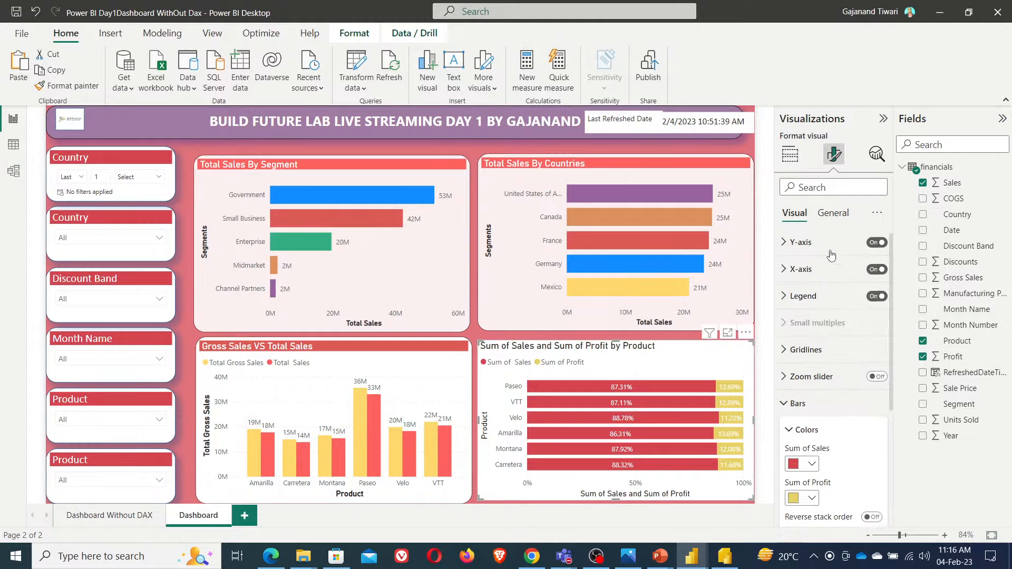
{"action": "left_click", "coordinate": [834, 216]}
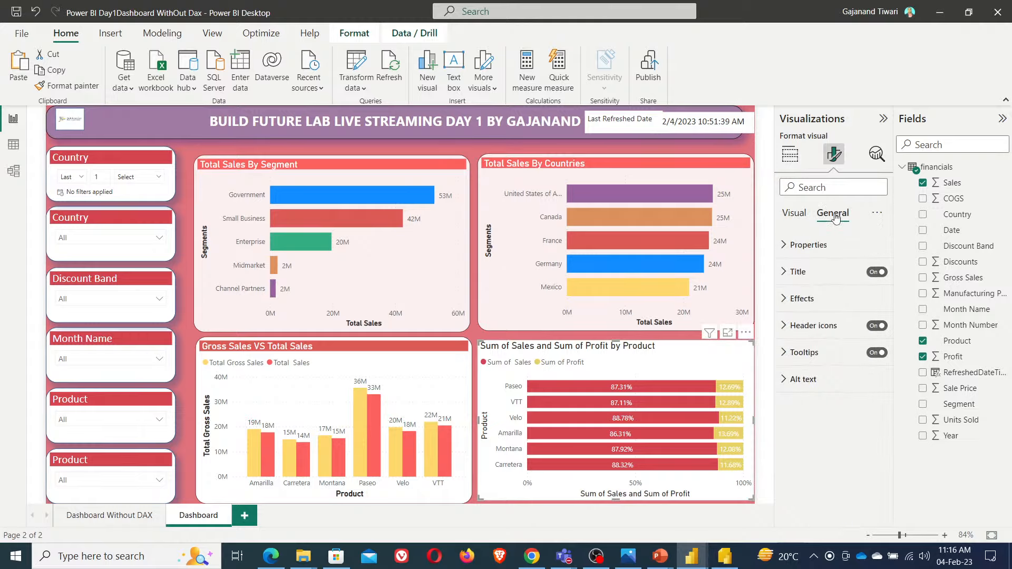
{"action": "left_click", "coordinate": [806, 271]}
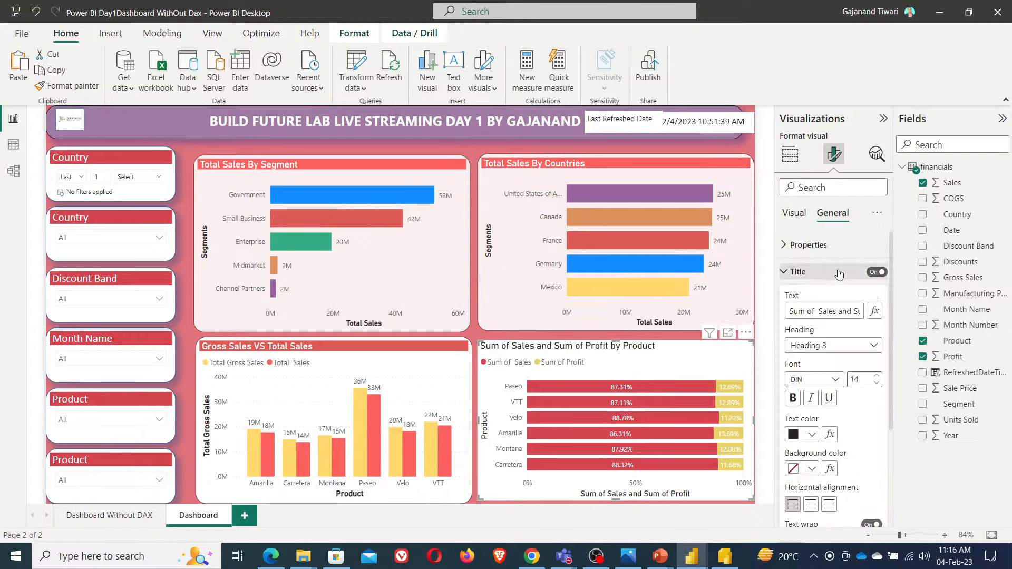
{"action": "mouse_move", "coordinate": [661, 559]}
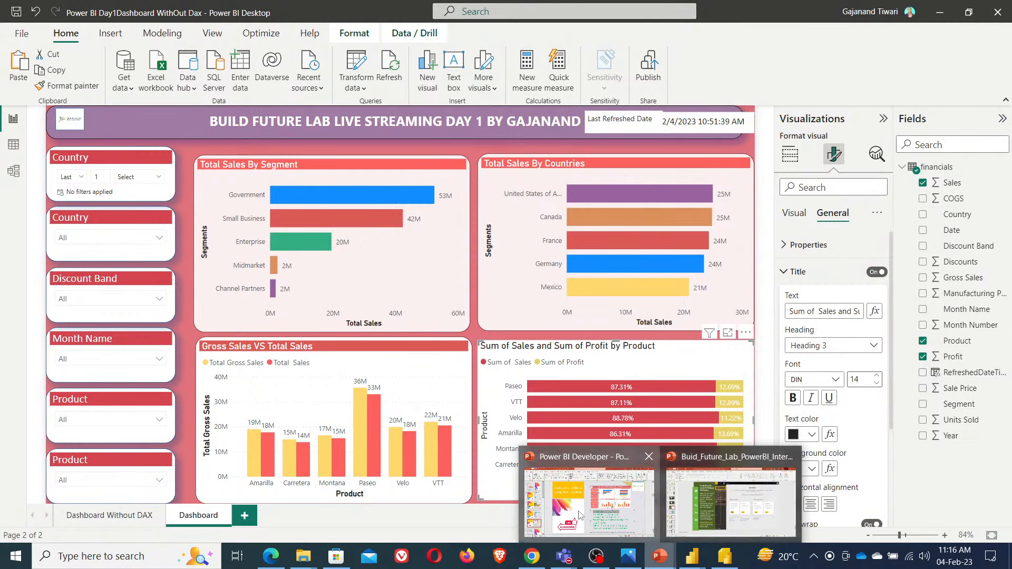
{"action": "left_click", "coordinate": [596, 457]}
{"action": "left_click_drag", "start_coordinate": [539, 411], "coordinate": [693, 412]}
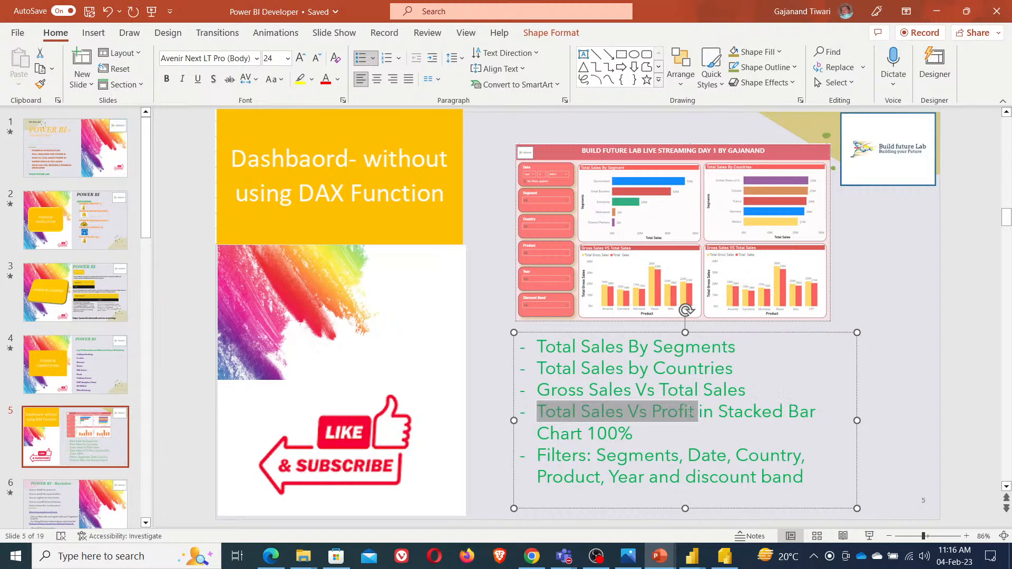
{"action": "key", "text": "ctrl+c"}
{"action": "key", "text": "alt+Tab"}
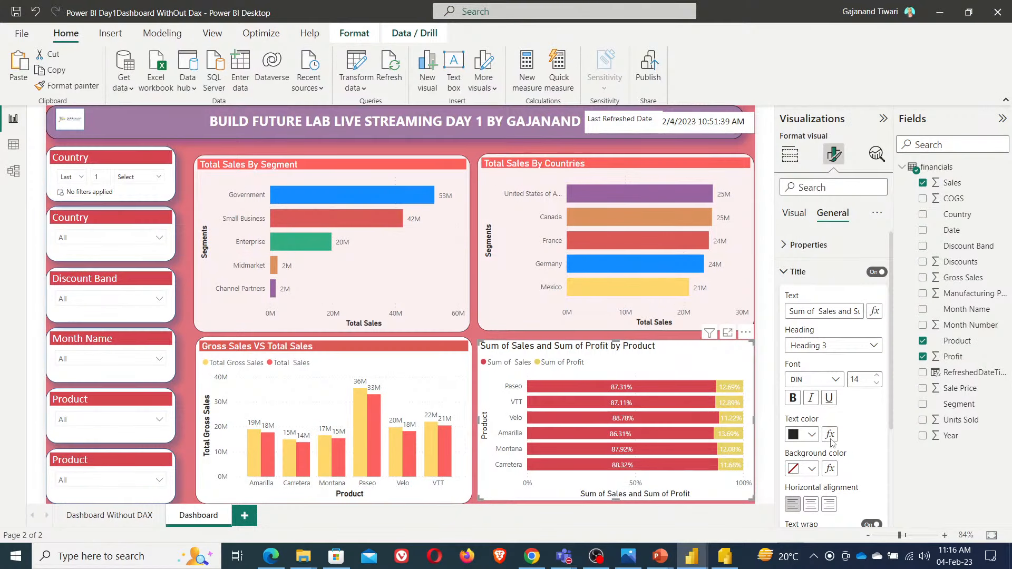
{"action": "left_click", "coordinate": [814, 318]}
{"action": "key", "text": "ctrl+a"}
{"action": "key", "text": "ctrl+v"}
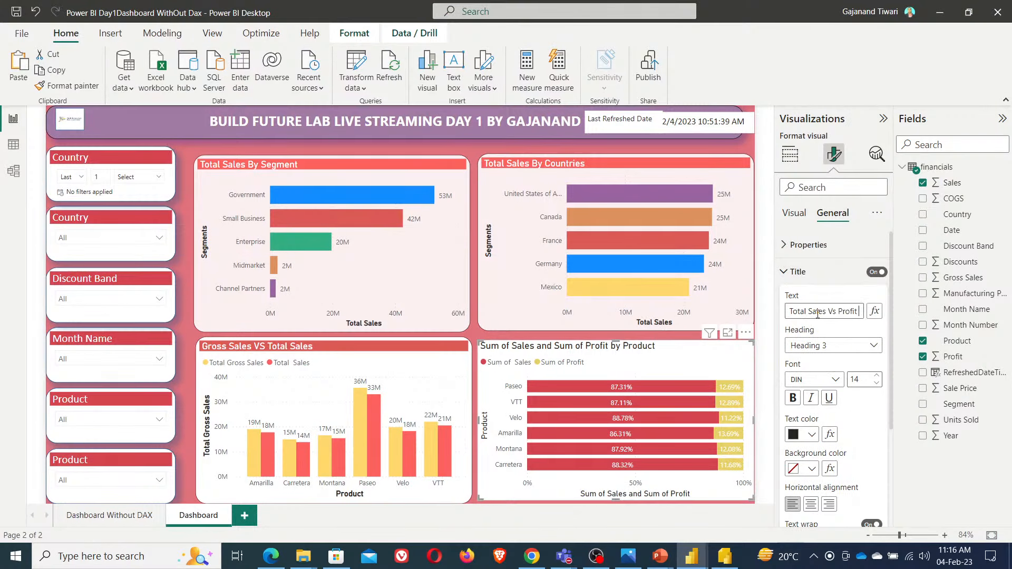
{"action": "left_click", "coordinate": [837, 334]}
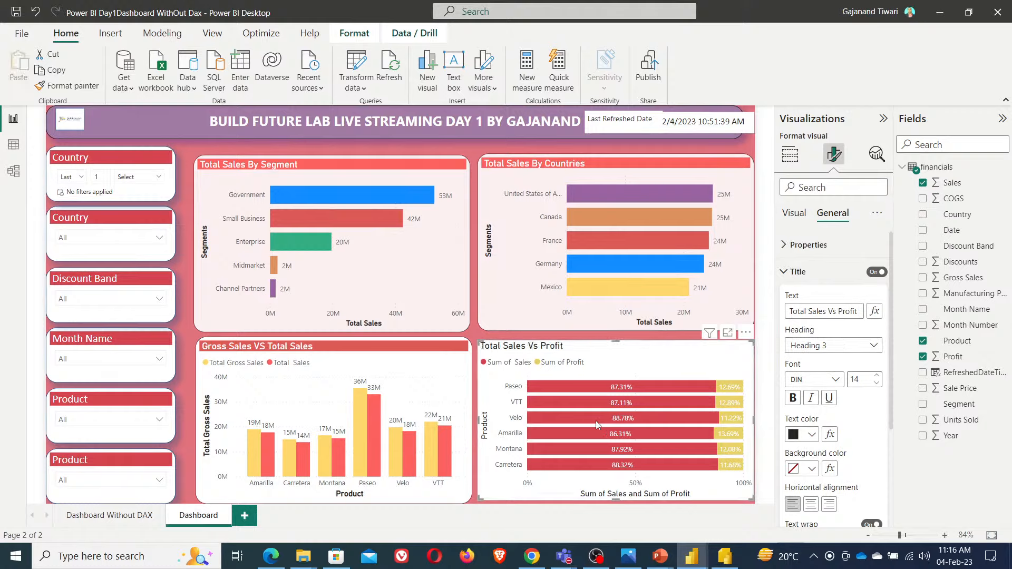
- Set the Total Sales Vs Profit chart title's font to Calibri at size 14
{"action": "left_click", "coordinate": [830, 380]}
{"action": "left_click", "coordinate": [805, 213]}
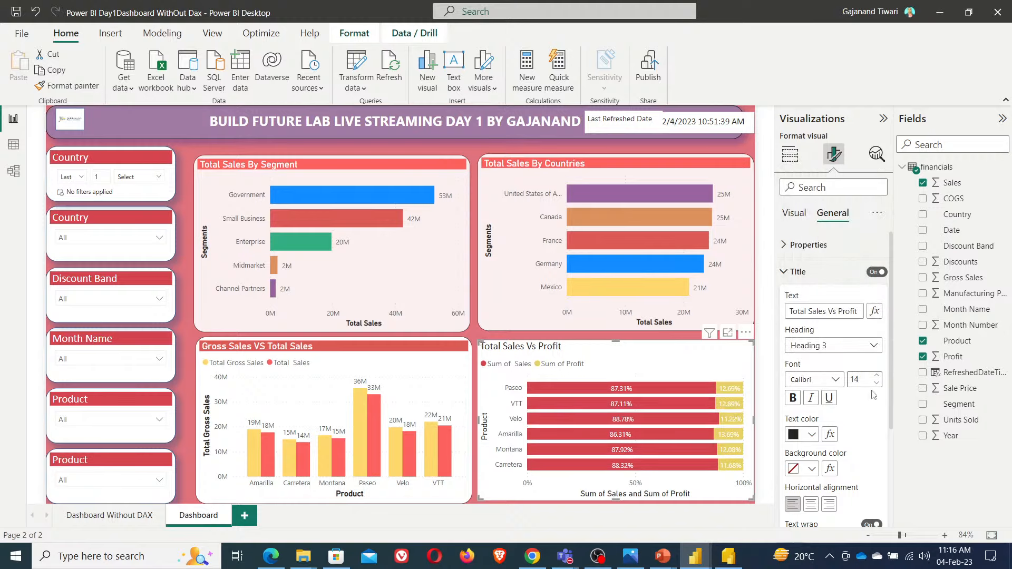
{"action": "left_click", "coordinate": [876, 375]}
{"action": "left_click", "coordinate": [876, 375]}
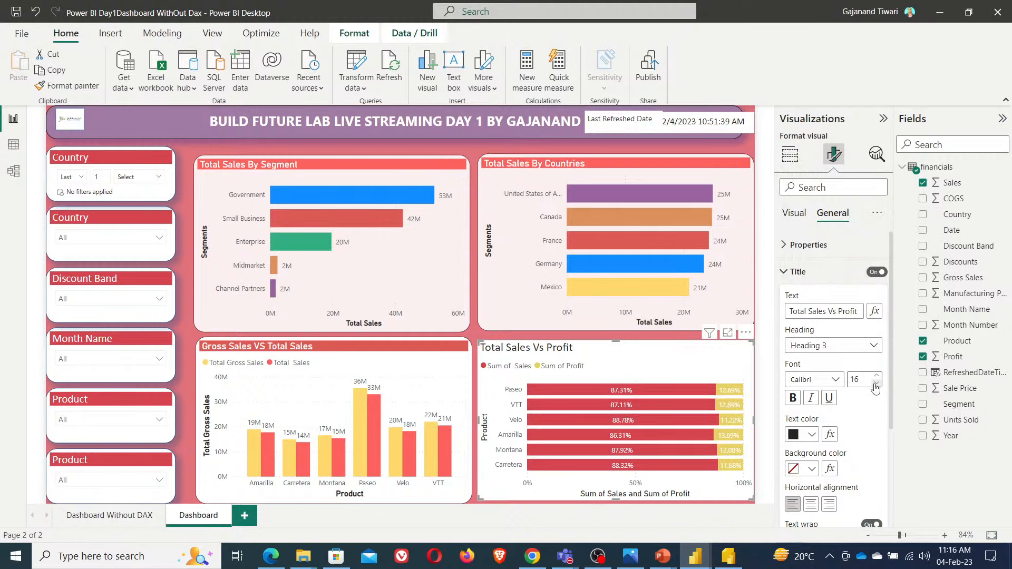
{"action": "left_click", "coordinate": [877, 383]}
{"action": "left_click", "coordinate": [877, 383]}
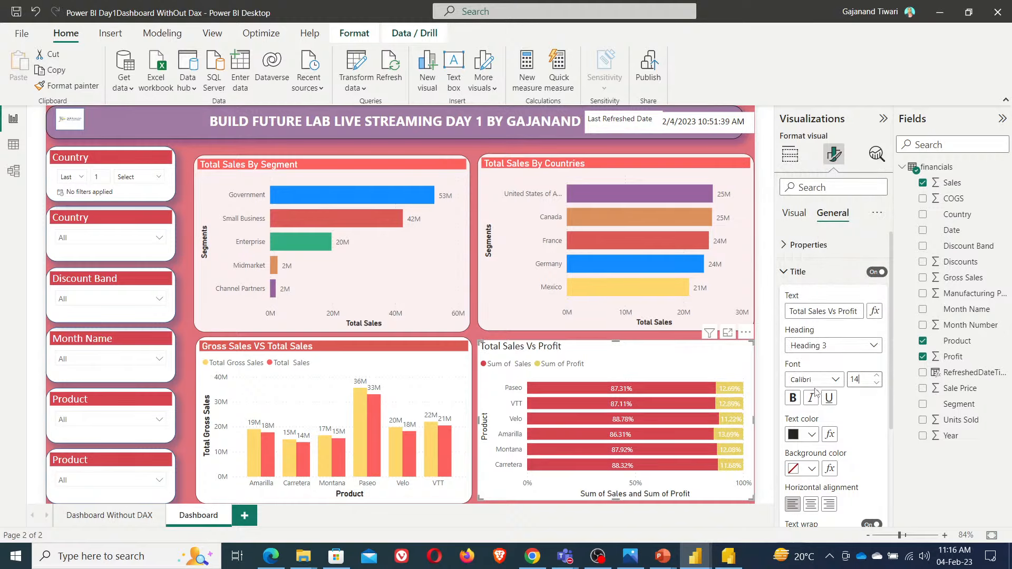
- Give the Total Sales Vs Profit chart title white text on a red background
{"action": "scroll", "coordinate": [812, 368], "scroll_direction": "down", "scroll_amount": 2}
{"action": "left_click", "coordinate": [812, 346]}
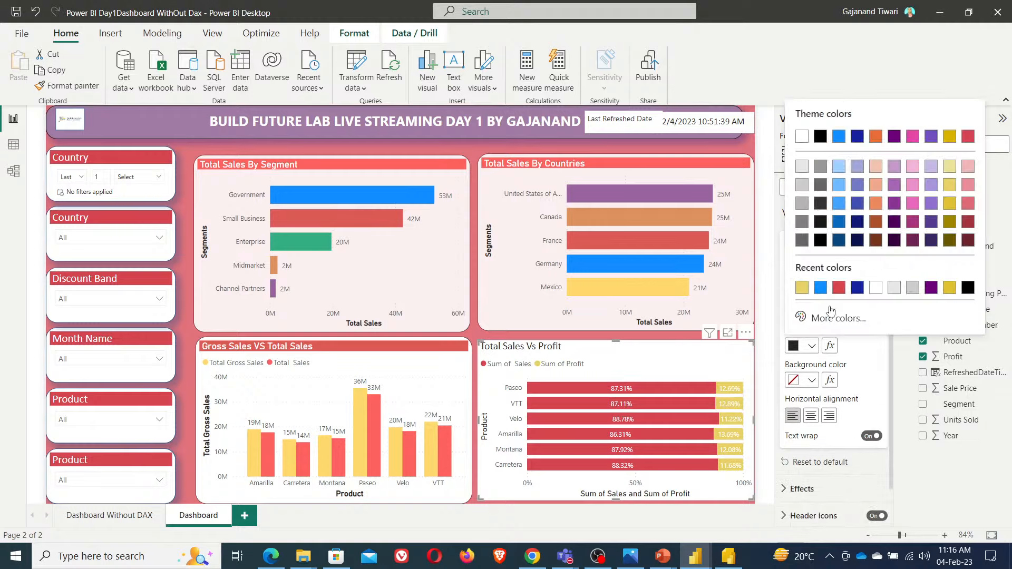
{"action": "left_click", "coordinate": [798, 137]}
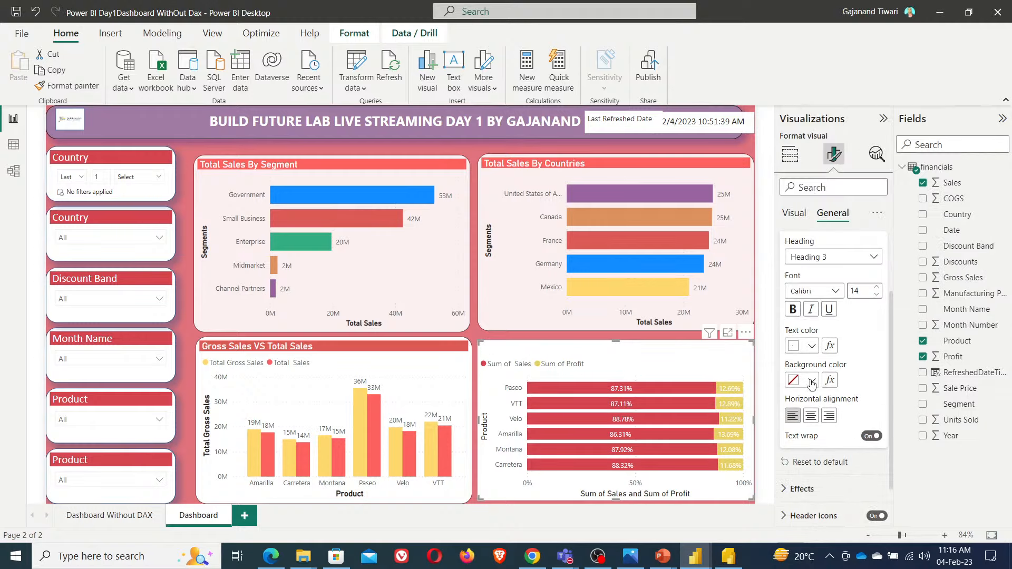
{"action": "left_click", "coordinate": [812, 380]}
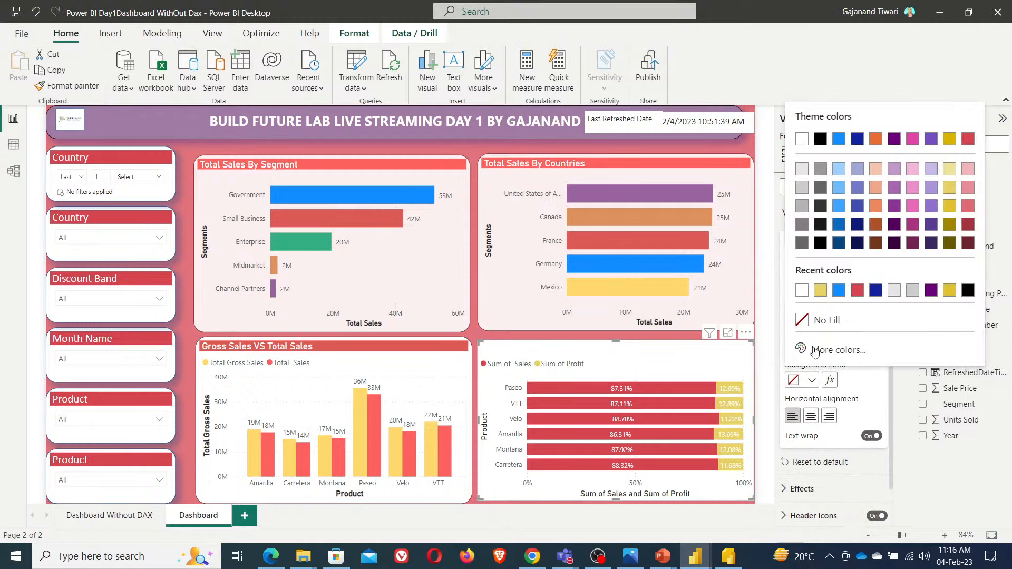
{"action": "left_click", "coordinate": [857, 291]}
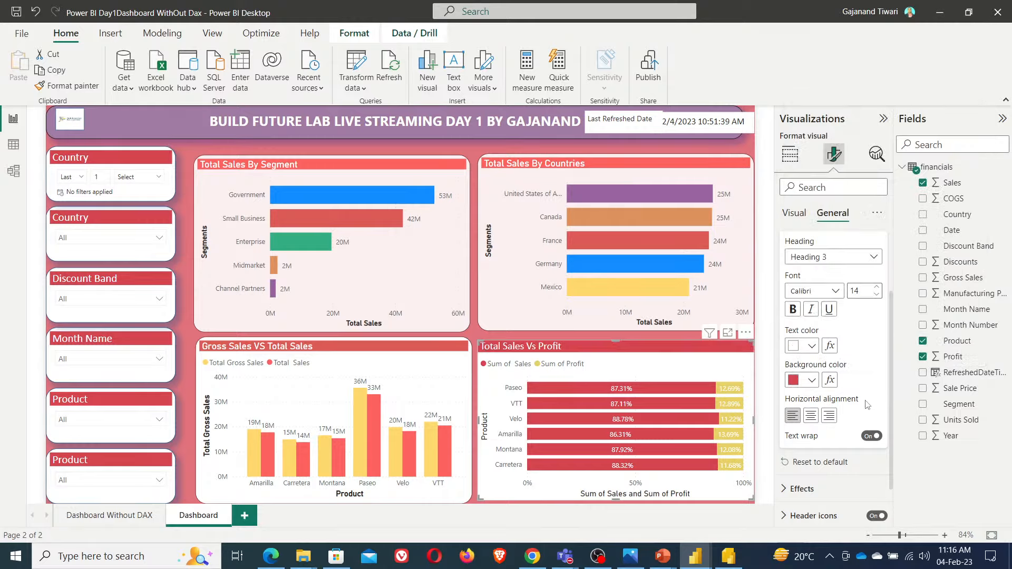
- Nudge the Total Sales Vs Profit chart slightly left
{"action": "scroll", "coordinate": [865, 404], "scroll_direction": "down", "scroll_amount": 2}
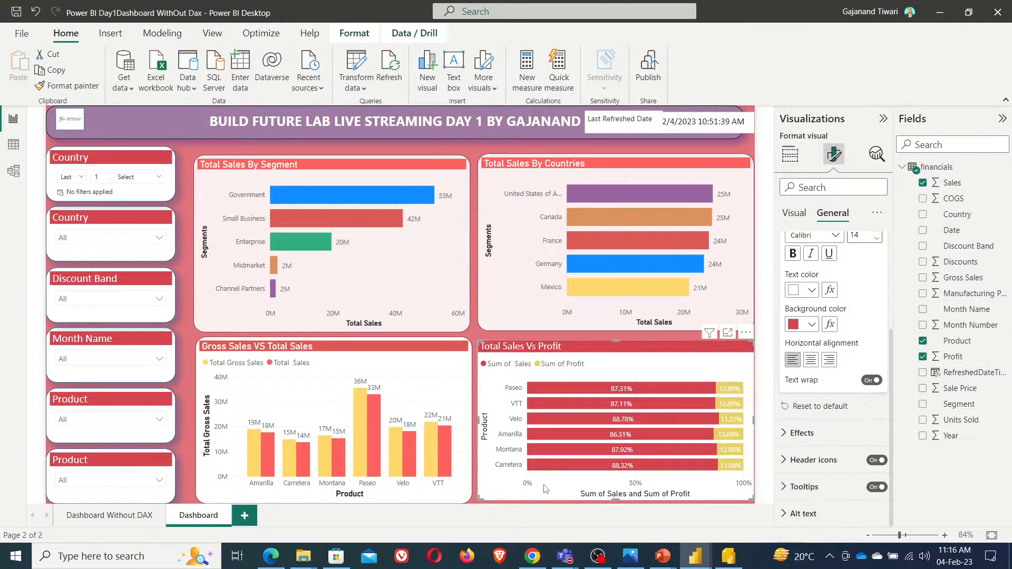
{"action": "key", "text": "Left"}
{"action": "key", "text": "Left"}
{"action": "key", "text": "Left"}
{"action": "key", "text": "Left"}
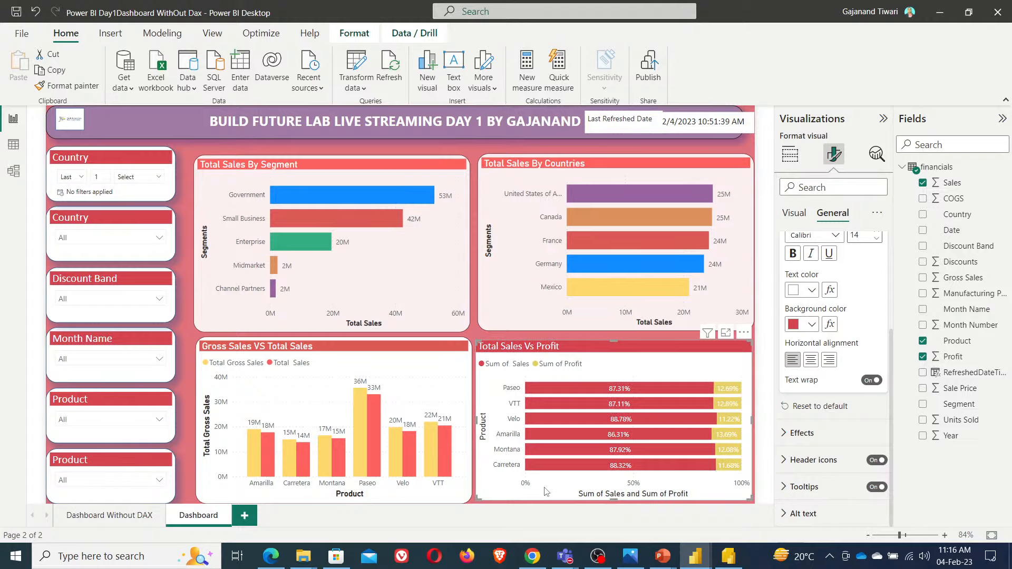
- Nudge the Total Sales By Countries chart slightly left and down to line it up with the neighbouring charts
{"action": "left_click", "coordinate": [513, 297]}
{"action": "key", "text": "Left"}
{"action": "key", "text": "Left"}
{"action": "key", "text": "Left"}
{"action": "key", "text": "Left"}
{"action": "key", "text": "Left"}
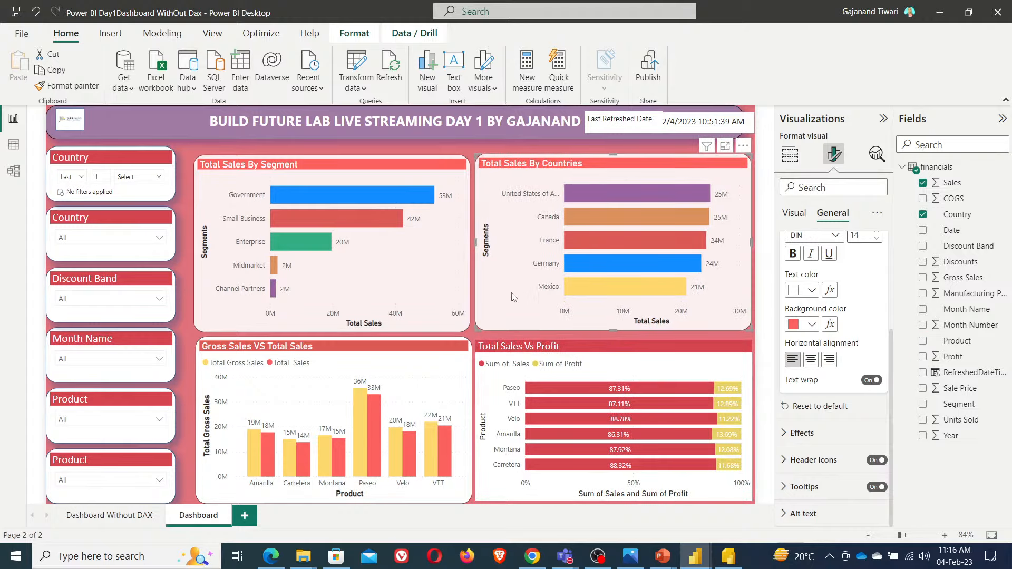
{"action": "key", "text": "Down"}
{"action": "key", "text": "Down"}
{"action": "key", "text": "Down"}
{"action": "key", "text": "Down"}
{"action": "key", "text": "Down"}
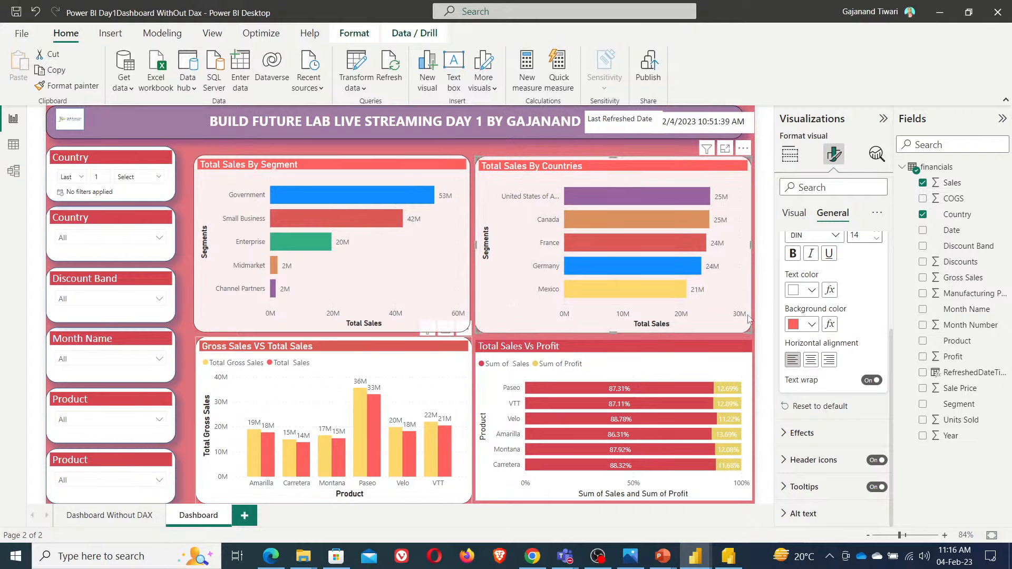
- Check the Total Sales By Countries chart's border settings and give the Total Sales Vs Profit chart a dark blue border with 20 px rounded corners
{"action": "left_click", "coordinate": [809, 434]}
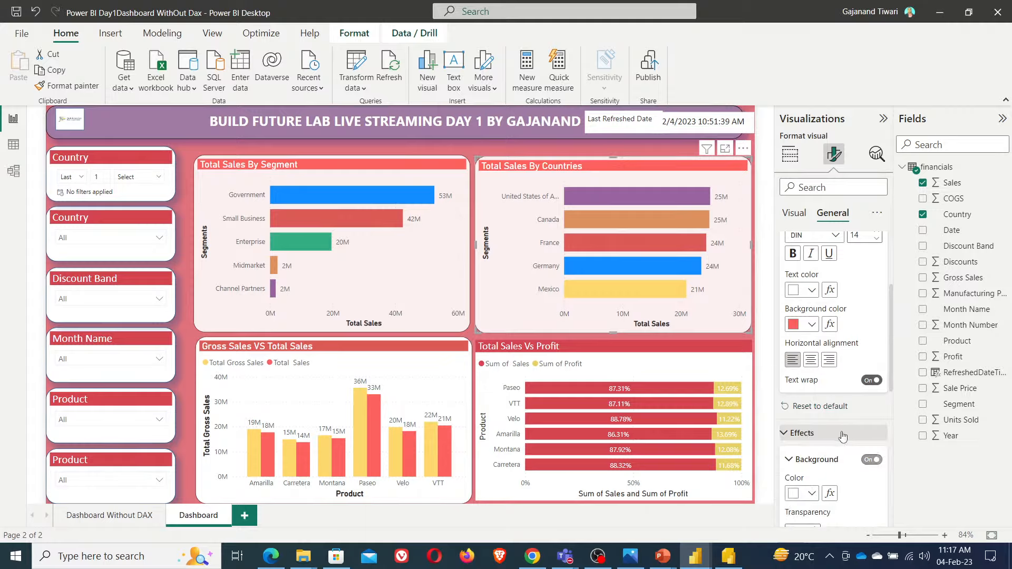
{"action": "scroll", "coordinate": [815, 379], "scroll_direction": "down", "scroll_amount": 3}
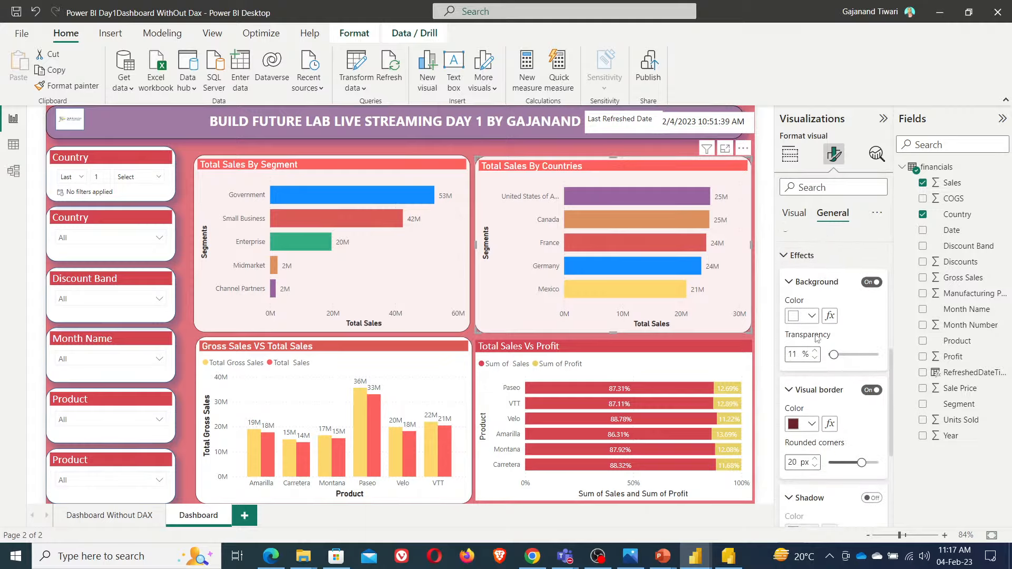
{"action": "scroll", "coordinate": [850, 390], "scroll_direction": "down", "scroll_amount": 2}
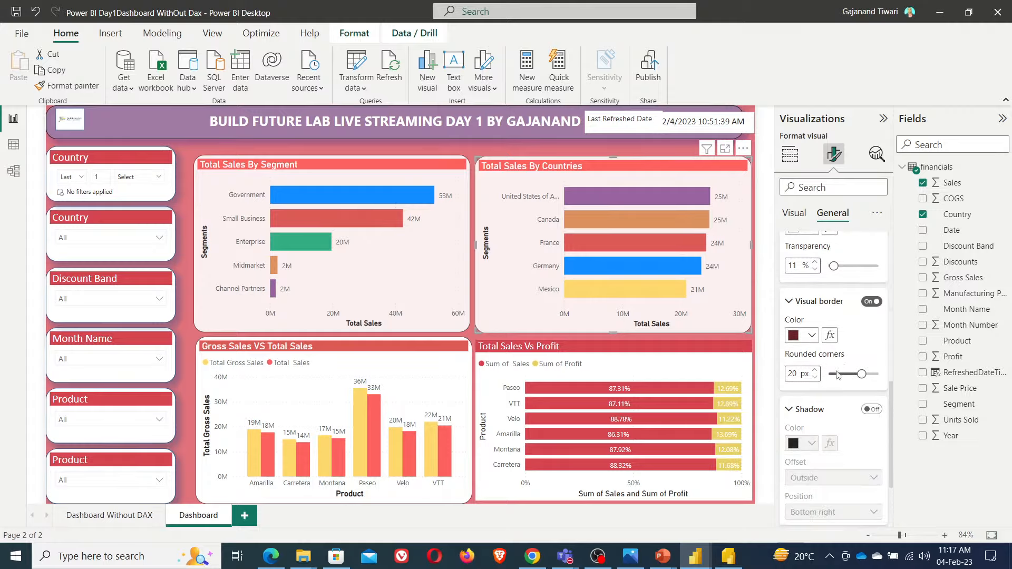
{"action": "left_click", "coordinate": [665, 366]}
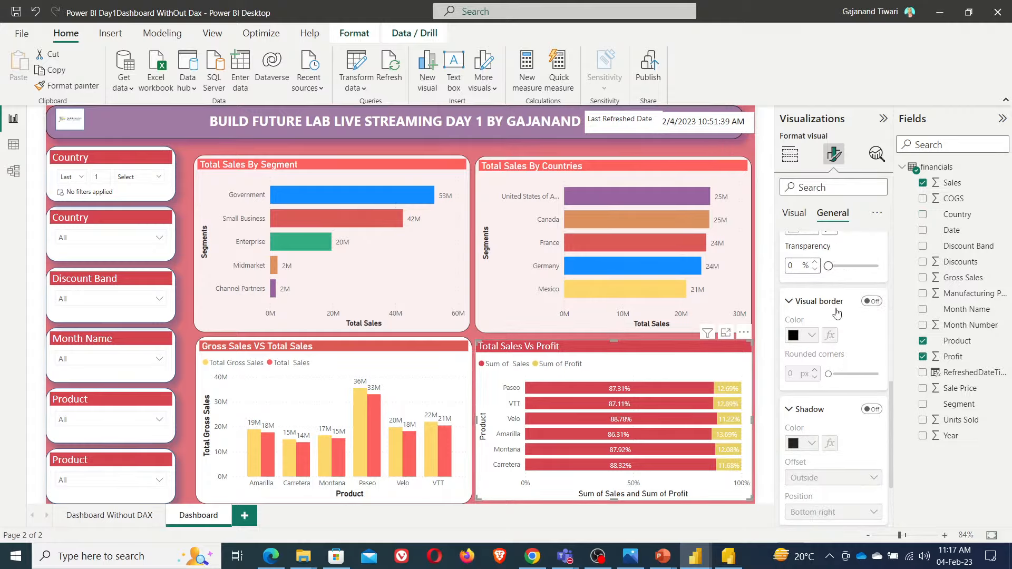
{"action": "scroll", "coordinate": [845, 316], "scroll_direction": "up", "scroll_amount": 3}
{"action": "scroll", "coordinate": [865, 342], "scroll_direction": "down", "scroll_amount": 3}
{"action": "left_click", "coordinate": [873, 301]}
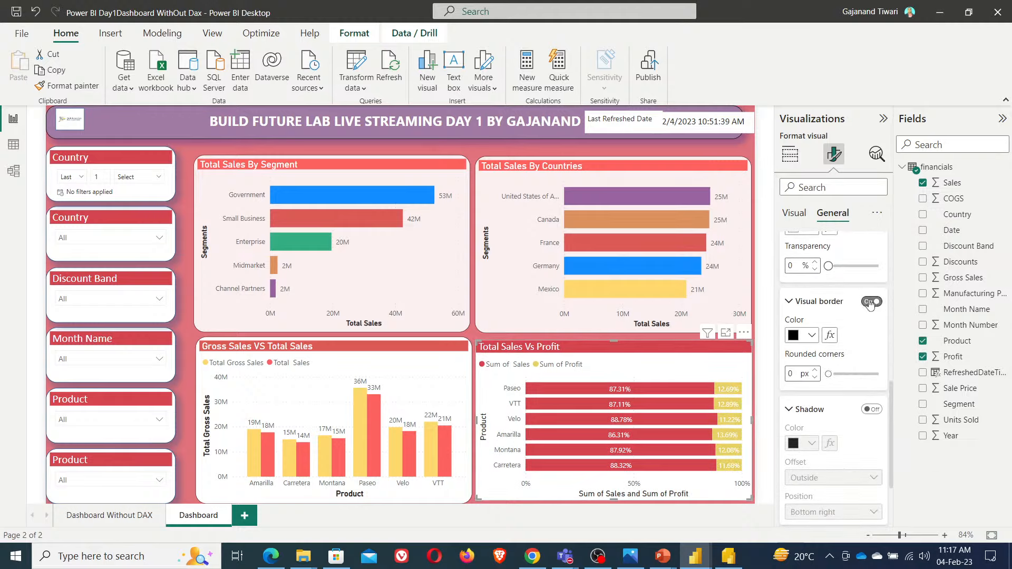
{"action": "left_click", "coordinate": [811, 335]}
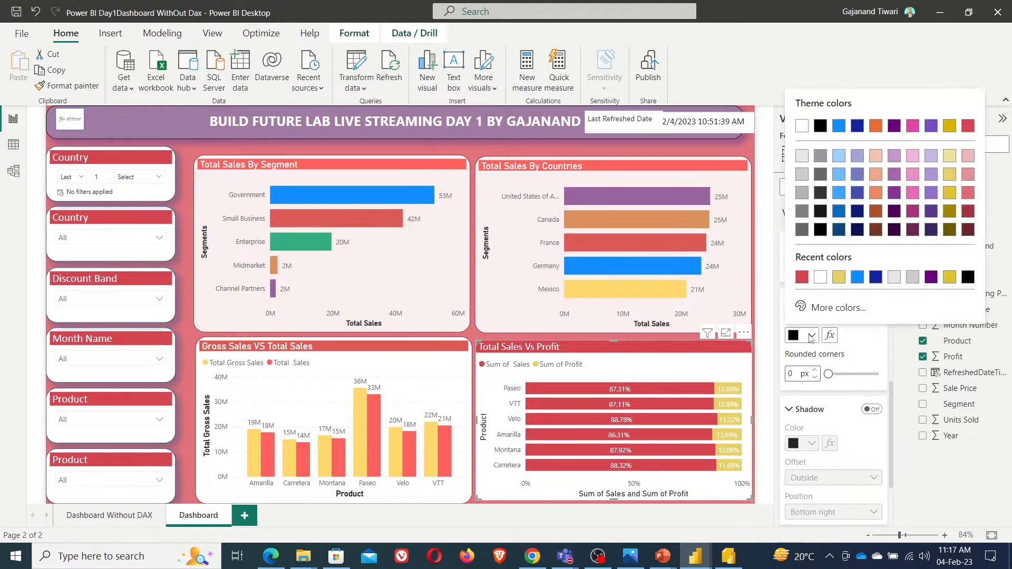
{"action": "left_click", "coordinate": [876, 278]}
{"action": "type", "text": "20"}
{"action": "key", "text": "Return"}
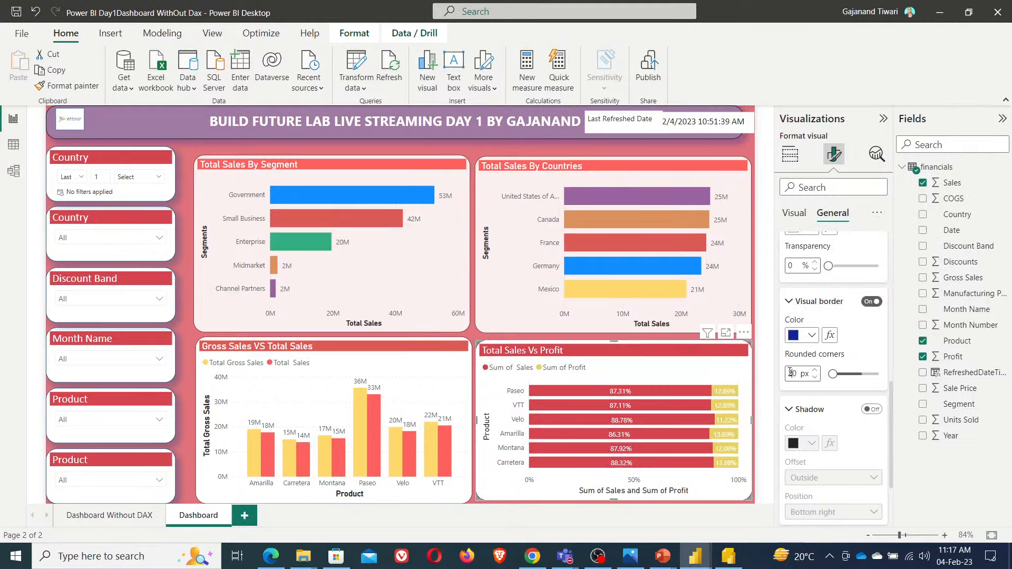
- Add a dark blue shadow to the Total Sales Vs Profit chart with outside offset and bottom right position
{"action": "left_click", "coordinate": [872, 410]}
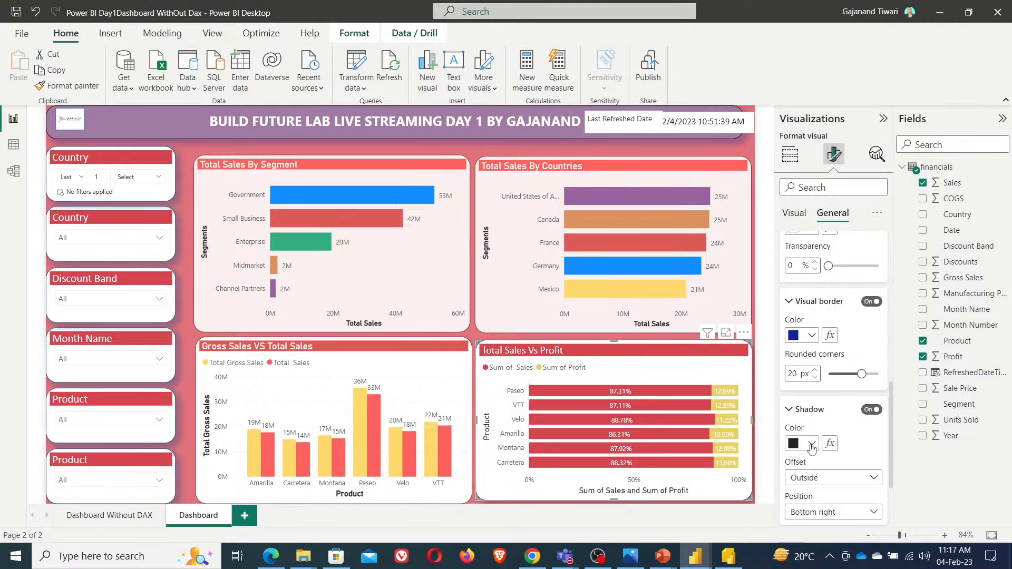
{"action": "left_click", "coordinate": [812, 444]}
{"action": "left_click", "coordinate": [805, 384]}
{"action": "scroll", "coordinate": [853, 438], "scroll_direction": "down", "scroll_amount": 2}
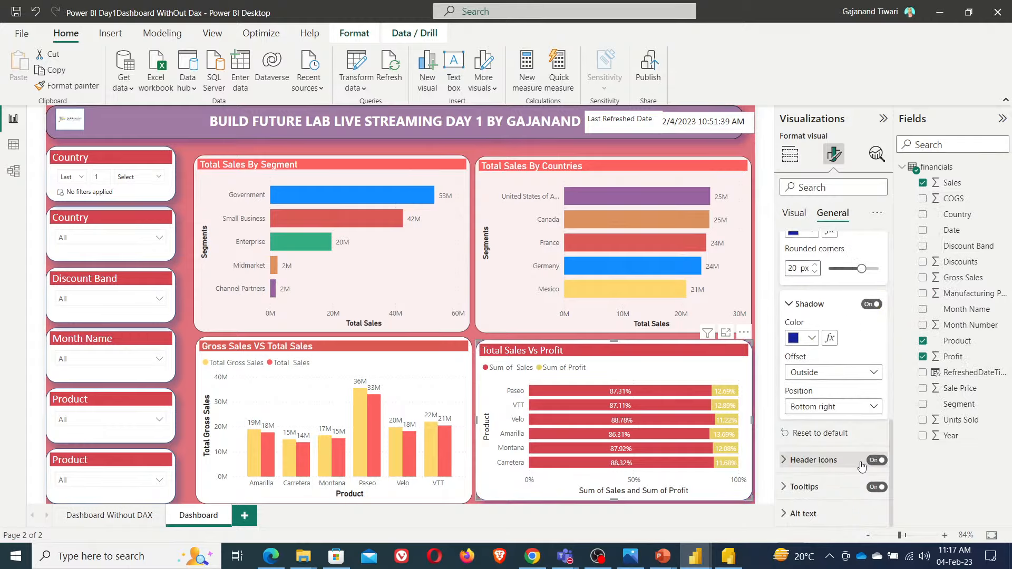
- Collapse the title and effects settings of the Total Sales Vs Profit chart and deselect the chart
{"action": "scroll", "coordinate": [850, 451], "scroll_direction": "up", "scroll_amount": 6}
{"action": "scroll", "coordinate": [848, 457], "scroll_direction": "up", "scroll_amount": 2}
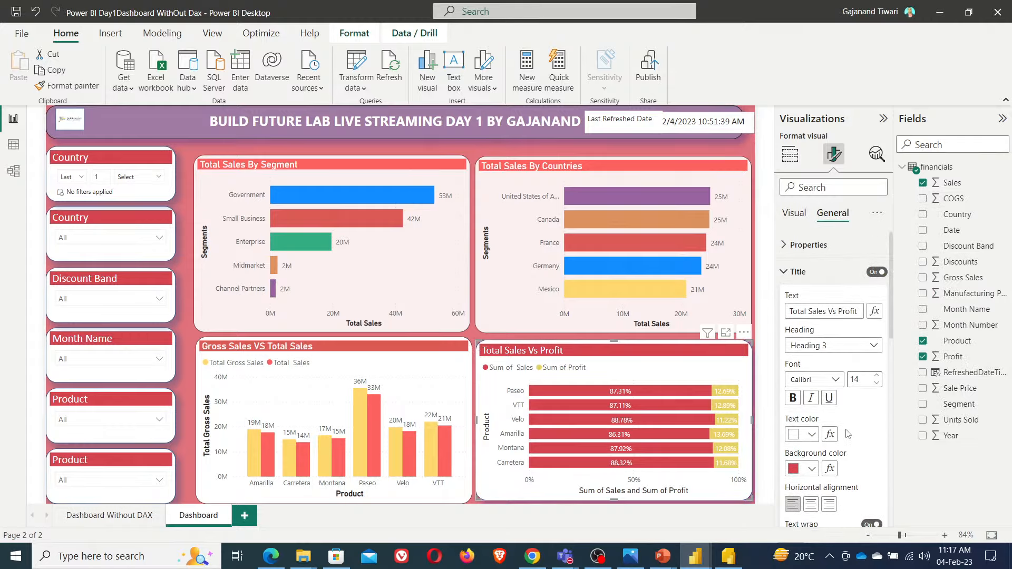
{"action": "left_click", "coordinate": [785, 272]}
{"action": "left_click", "coordinate": [788, 299]}
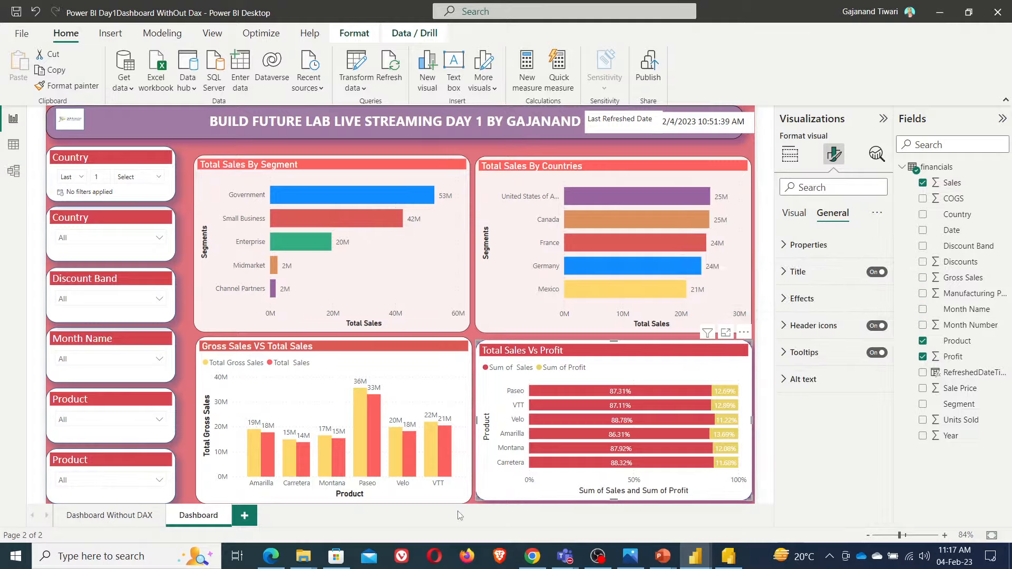
{"action": "left_click", "coordinate": [474, 506]}
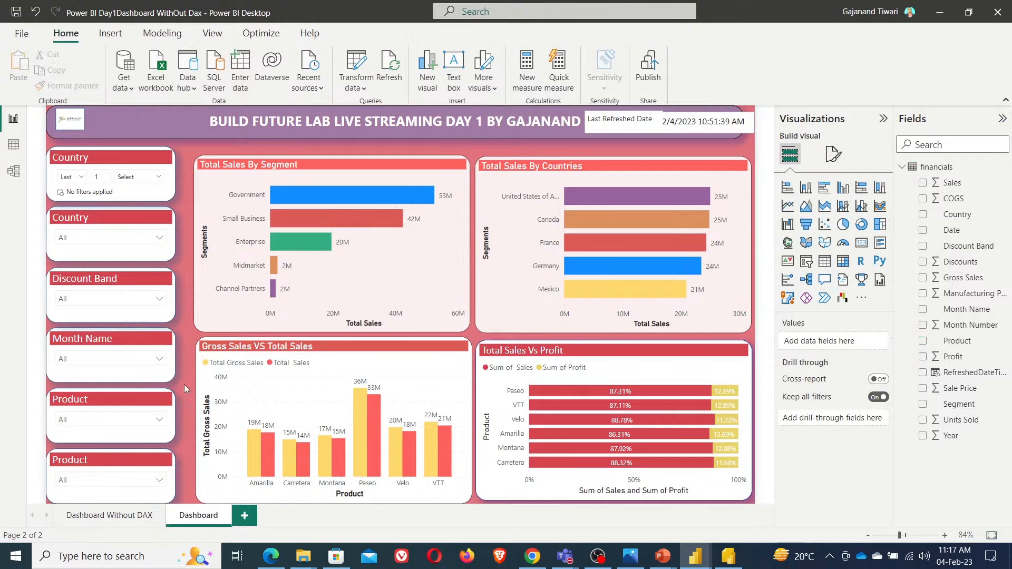
{"action": "left_click", "coordinate": [289, 380]}
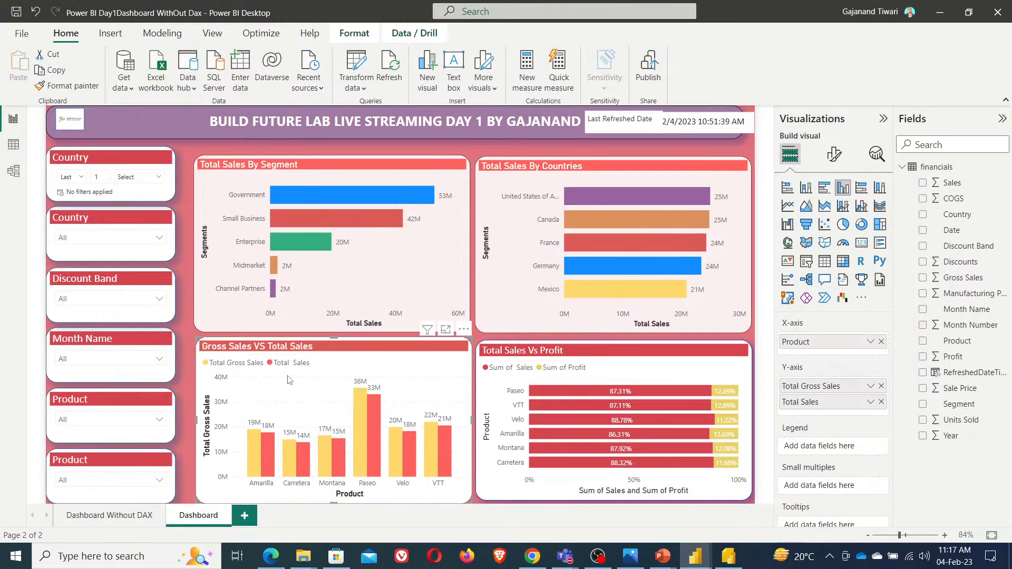
{"action": "left_click", "coordinate": [432, 295], "text": "ctrl"}
{"action": "left_click", "coordinate": [501, 284], "text": "ctrl"}
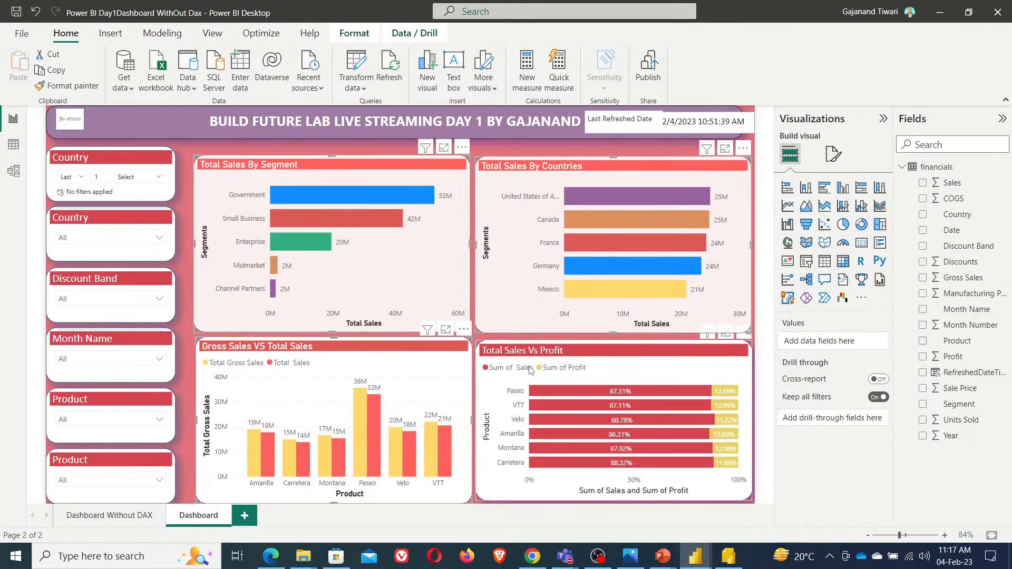
{"action": "left_click", "coordinate": [530, 371], "text": "ctrl"}
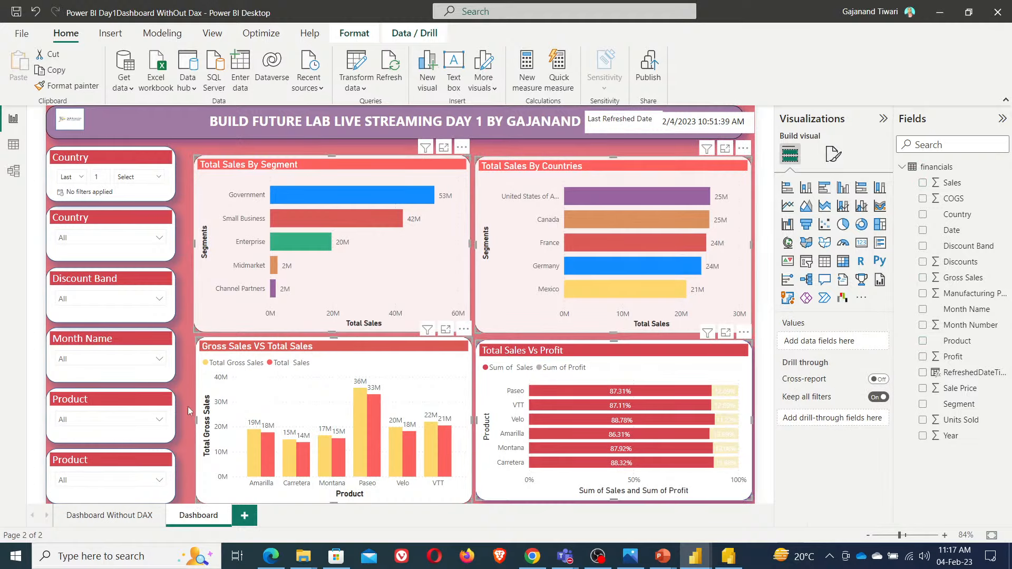
{"action": "key", "text": "Escape"}
- Move the four charts slightly left, closer to the slicers, keeping them aligned in two rows and two columns
{"action": "mouse_move", "coordinate": [296, 390]}
{"action": "left_mouse_down"}
{"action": "mouse_move", "coordinate": [271, 393]}
{"action": "mouse_move", "coordinate": [285, 389]}
{"action": "left_mouse_up"}
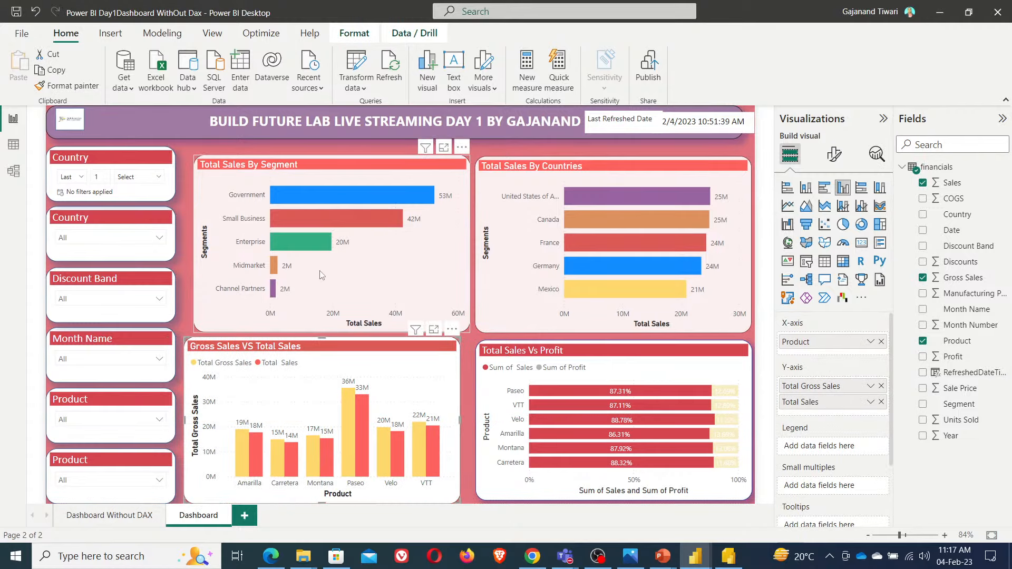
{"action": "mouse_move", "coordinate": [331, 271]}
{"action": "left_mouse_down"}
{"action": "mouse_move", "coordinate": [314, 272]}
{"action": "mouse_move", "coordinate": [326, 275]}
{"action": "left_mouse_up"}
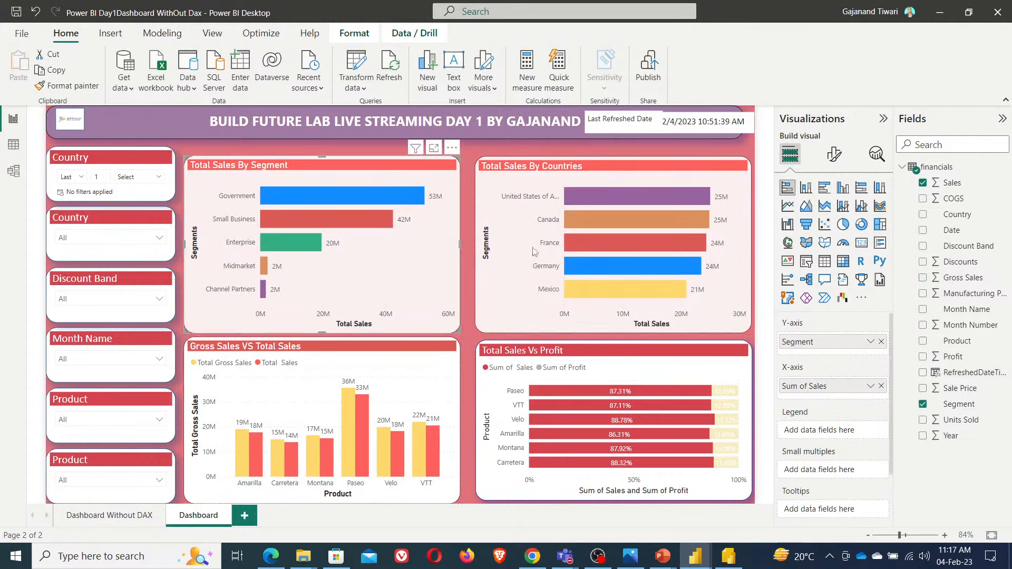
{"action": "left_click_drag", "start_coordinate": [561, 248], "coordinate": [557, 245]}
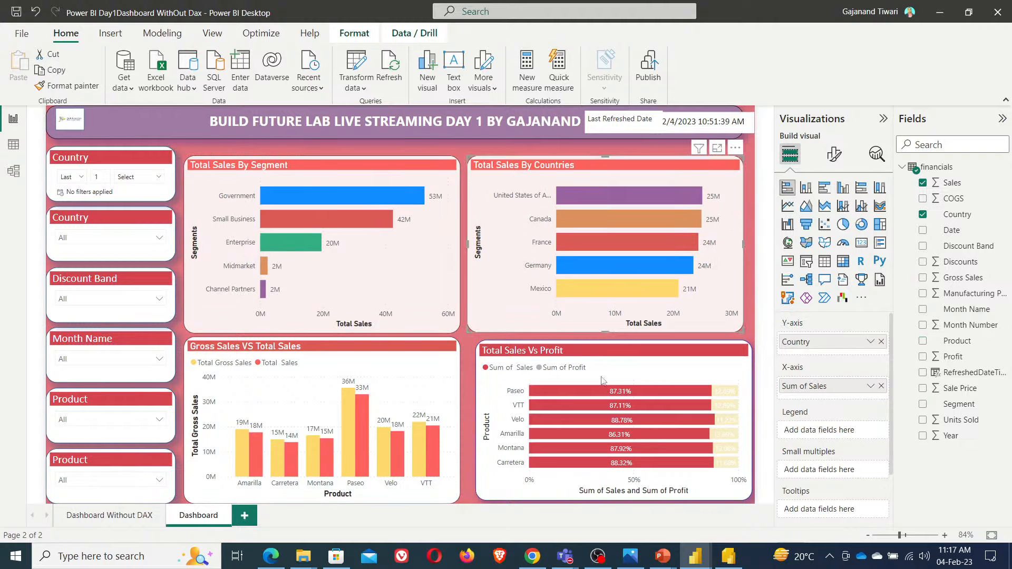
{"action": "left_click_drag", "start_coordinate": [623, 375], "coordinate": [615, 373]}
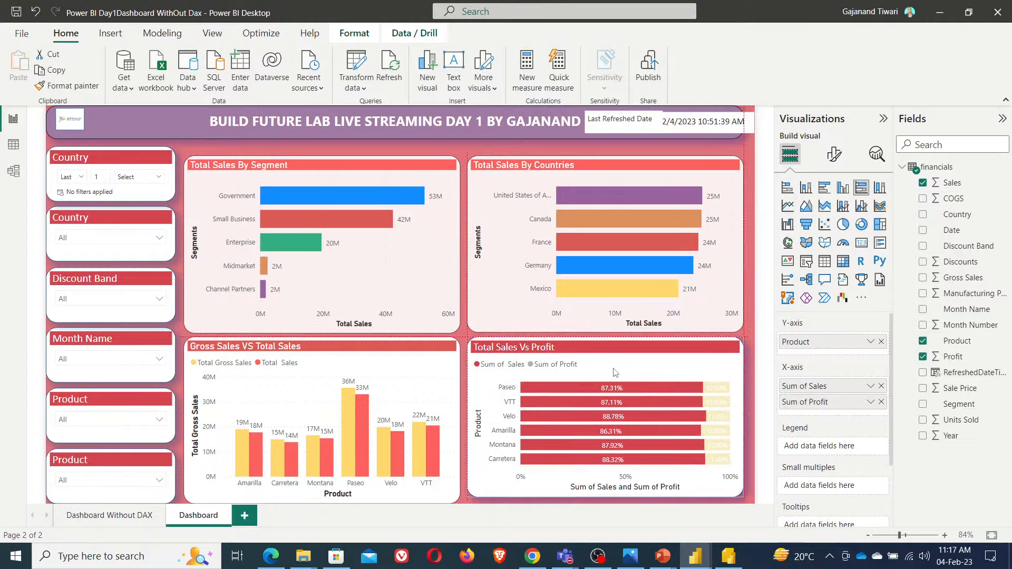
{"action": "left_click", "coordinate": [752, 356]}
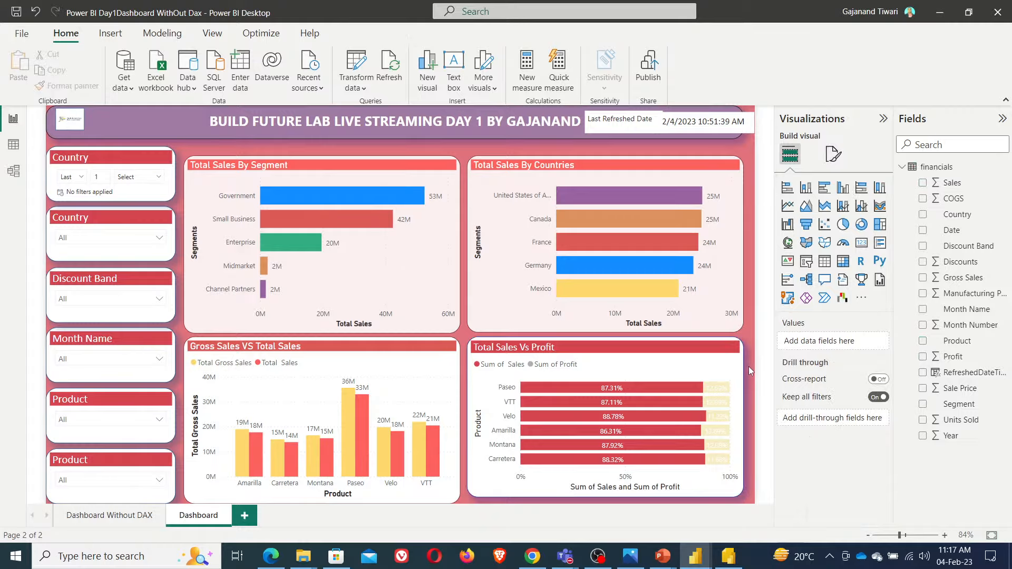
- Shorten the Gross Sales VS Total Sales chart and the lowest Product slicer, raising that slicer slightly, to match the Total Sales Vs Profit chart's lower edge
{"action": "left_click", "coordinate": [336, 500]}
{"action": "left_click_drag", "start_coordinate": [320, 501], "coordinate": [323, 496]}
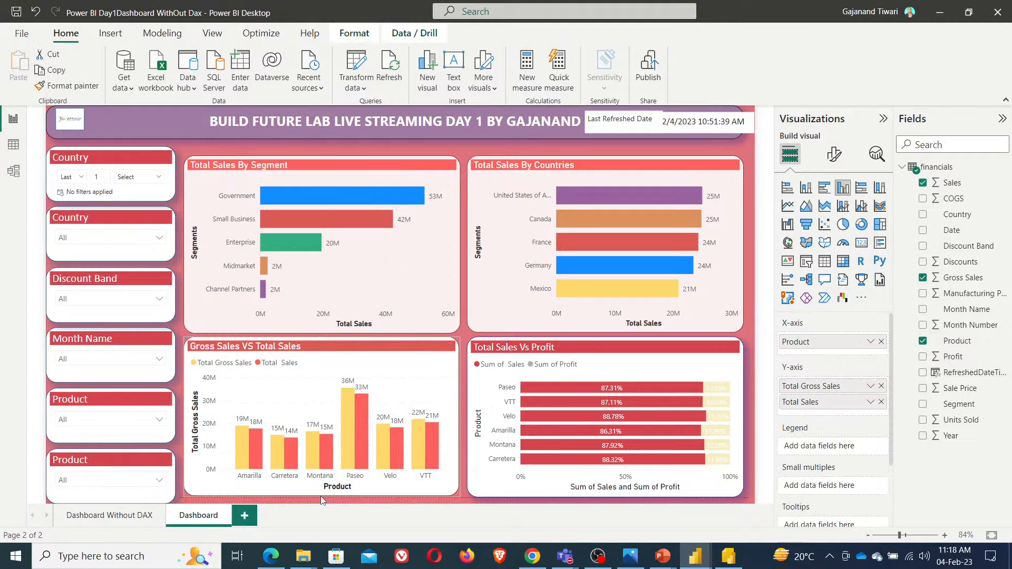
{"action": "left_click", "coordinate": [101, 459]}
{"action": "left_click_drag", "start_coordinate": [102, 459], "coordinate": [101, 458]}
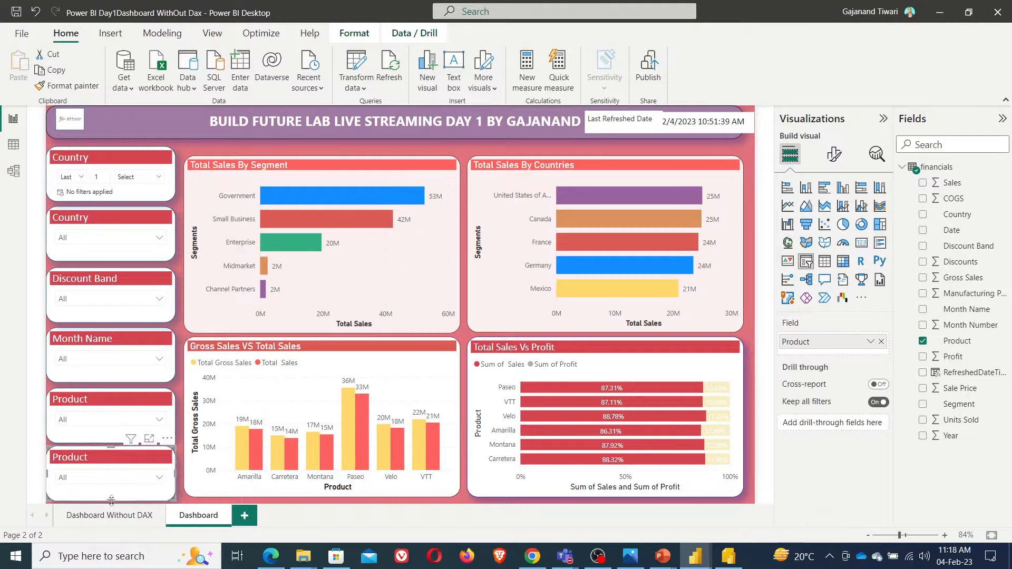
{"action": "left_click_drag", "start_coordinate": [111, 501], "coordinate": [112, 498]}
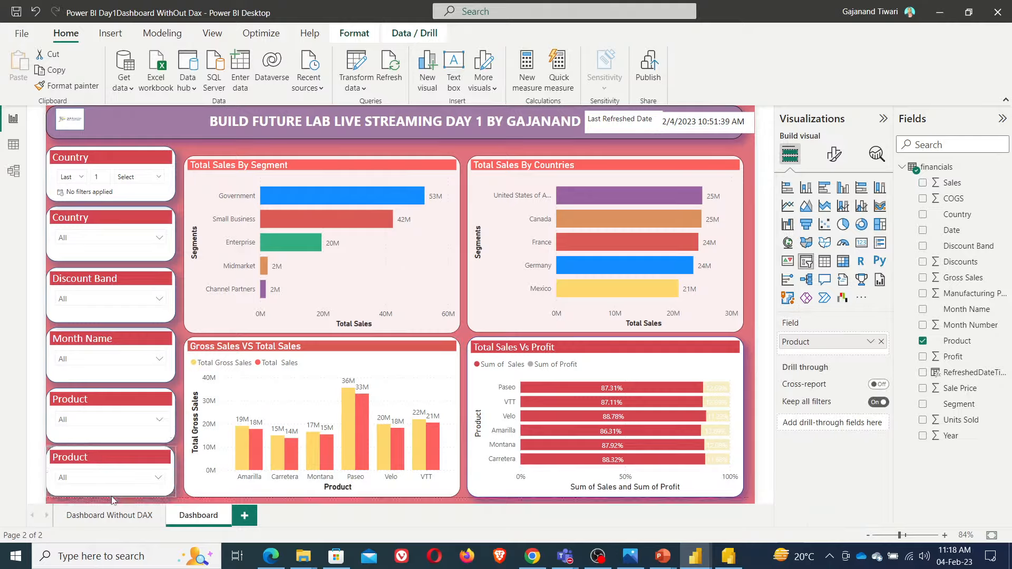
{"action": "left_click", "coordinate": [447, 506]}
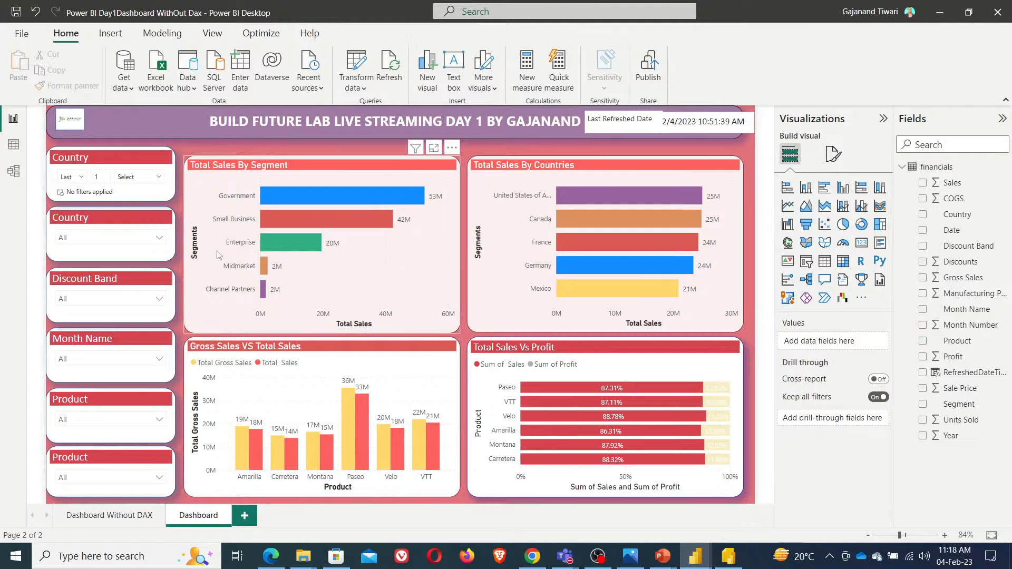
- Nudge the two slicers titled Country three steps to the right
{"action": "left_click", "coordinate": [79, 159]}
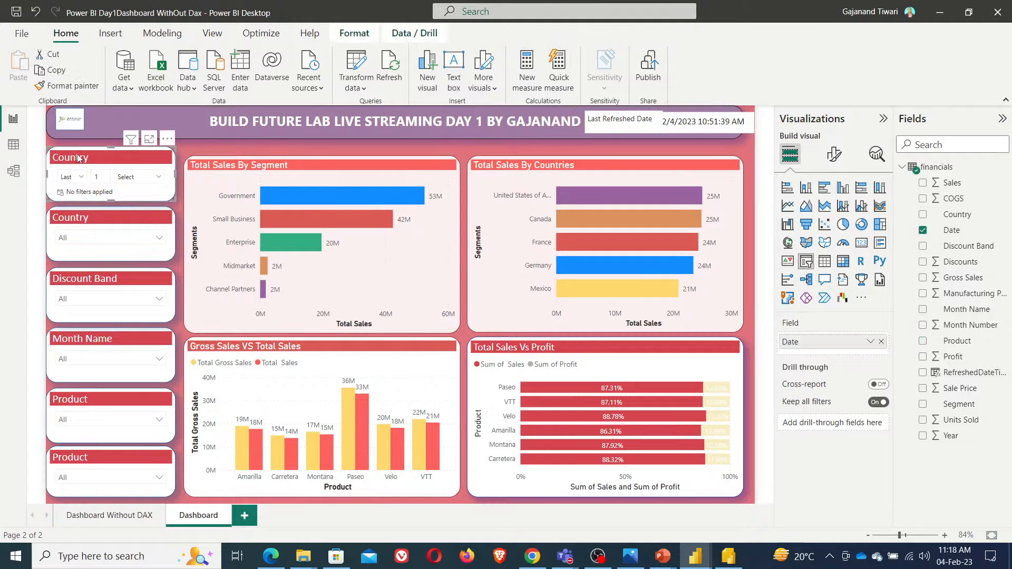
{"action": "key", "text": "Right"}
{"action": "key", "text": "Right"}
{"action": "key", "text": "Right"}
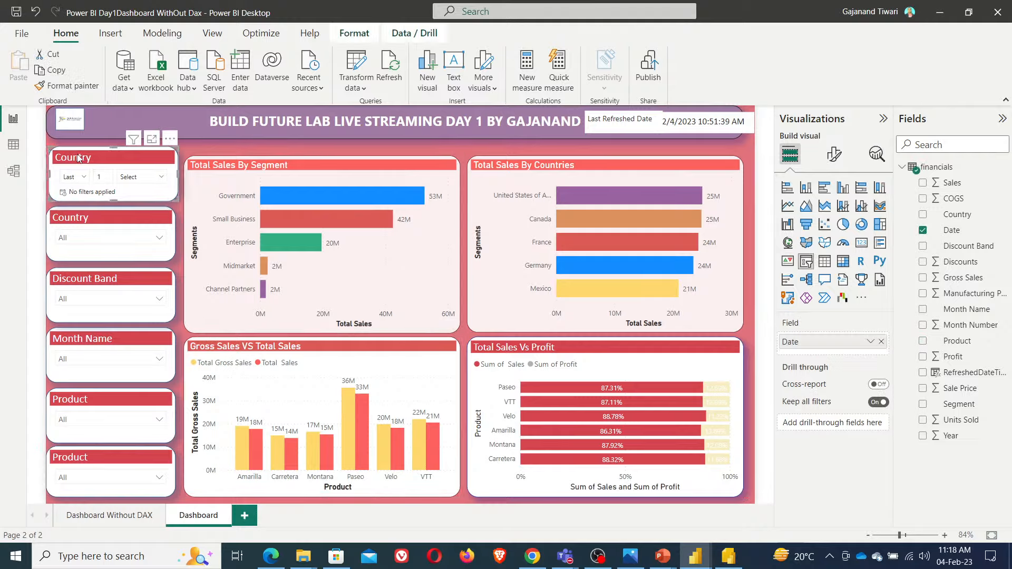
{"action": "left_click", "coordinate": [97, 217]}
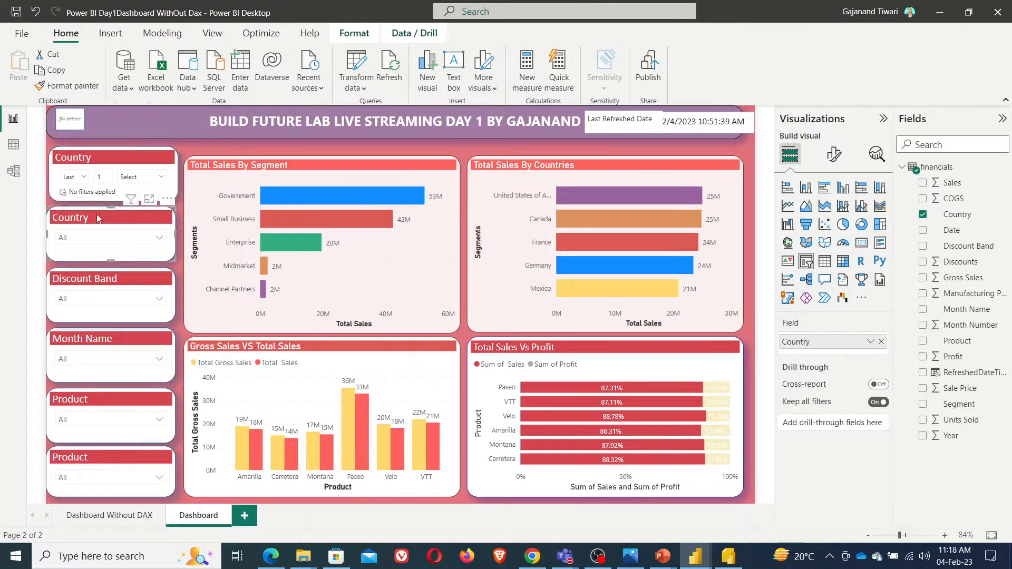
{"action": "key", "text": "Right"}
{"action": "key", "text": "Right"}
{"action": "key", "text": "Right"}
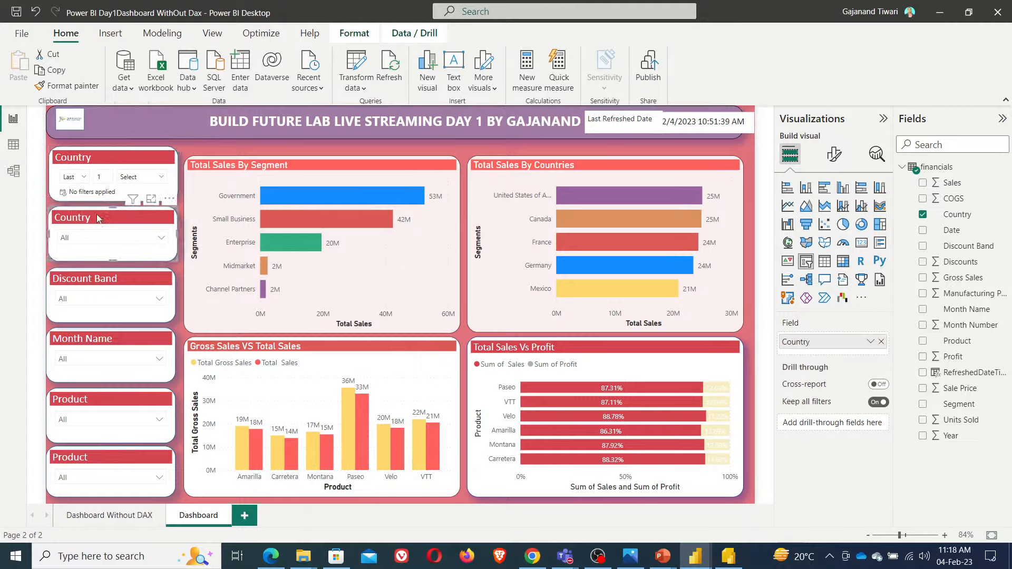
- Nudge the Discount Band and Month Name slicers three steps to the right, in line with the Country slicers
{"action": "left_click", "coordinate": [92, 279]}
{"action": "key", "text": "Right"}
{"action": "key", "text": "Right"}
{"action": "key", "text": "Right"}
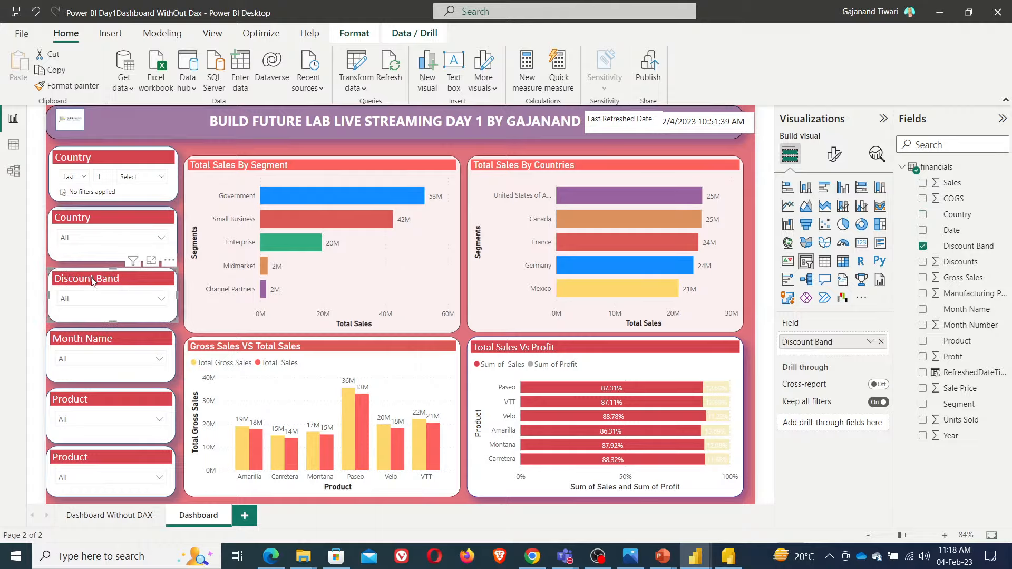
{"action": "left_click", "coordinate": [95, 340]}
{"action": "key", "text": "Right"}
{"action": "key", "text": "Right"}
{"action": "key", "text": "Right"}
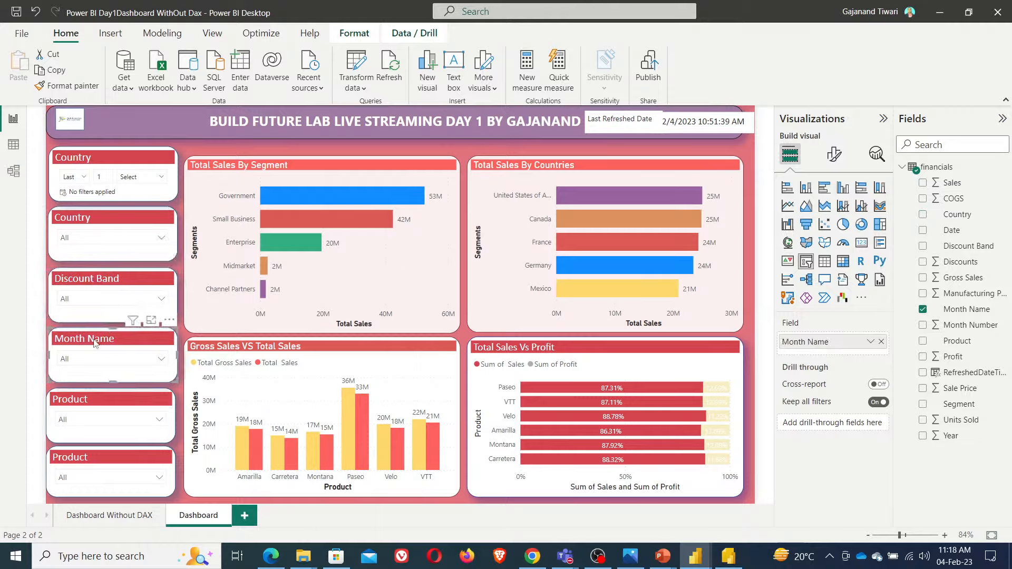
- Nudge the two Product slicers three steps to the right, in line with the slicers above, and deselect them
{"action": "left_click", "coordinate": [83, 401]}
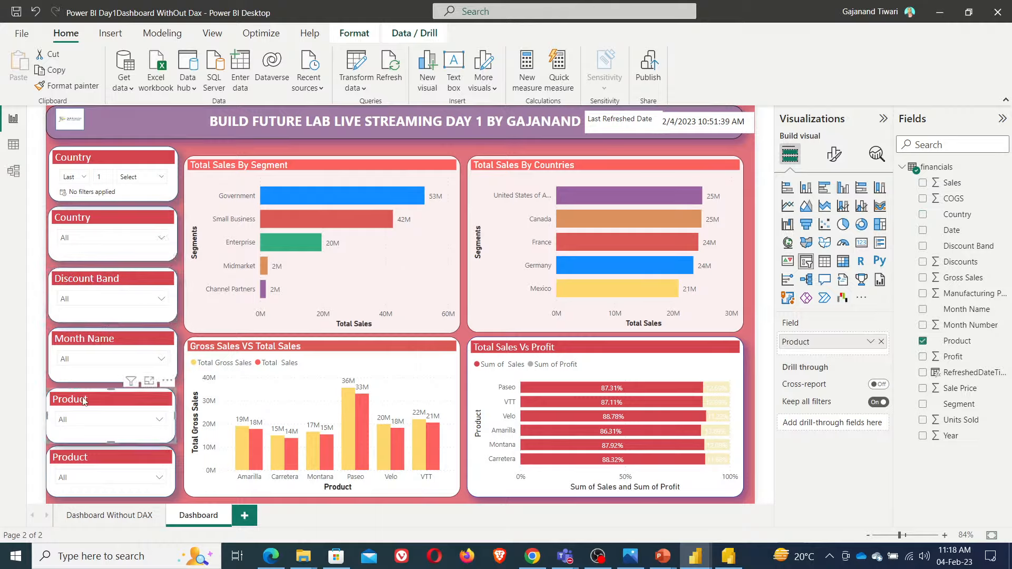
{"action": "key", "text": "Right"}
{"action": "key", "text": "Right"}
{"action": "key", "text": "Right"}
{"action": "left_click", "coordinate": [93, 456]}
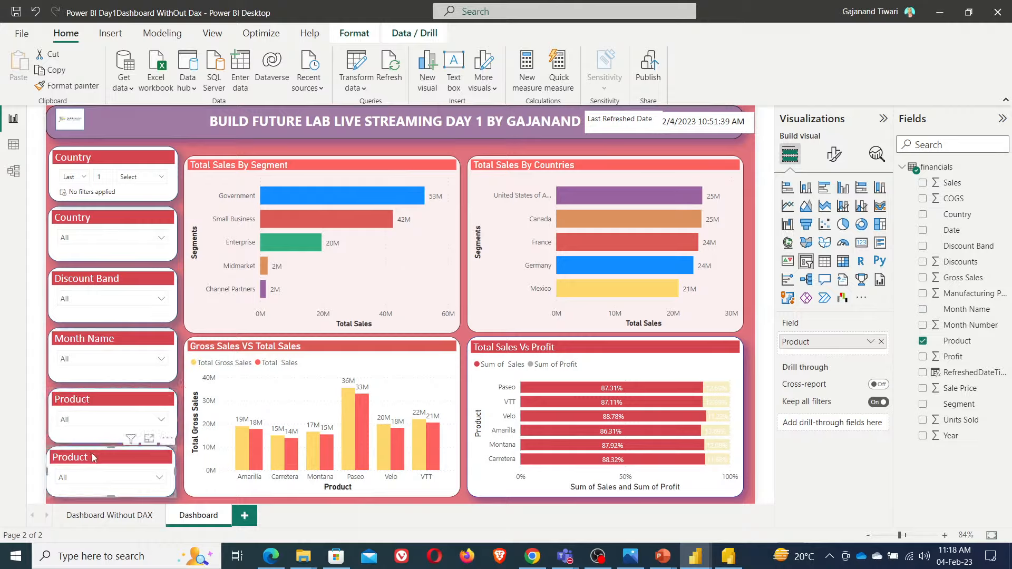
{"action": "key", "text": "Right"}
{"action": "key", "text": "Right"}
{"action": "key", "text": "Right"}
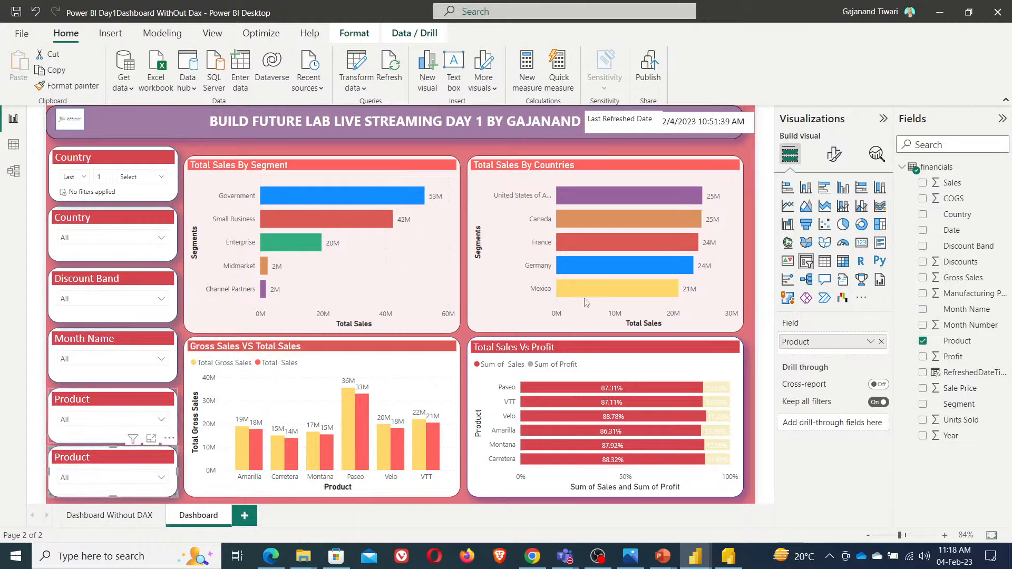
{"action": "left_click", "coordinate": [749, 333]}
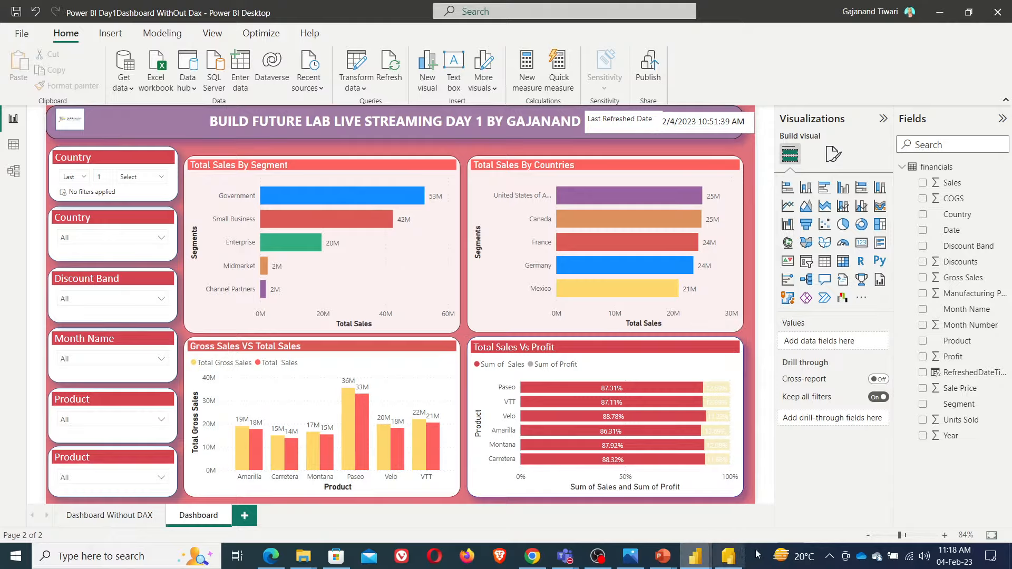
- Switch to the Photos window showing Power BI Courses Day1 and Day2.jpg and review the Day 2 topics
{"action": "mouse_move", "coordinate": [309, 565]}
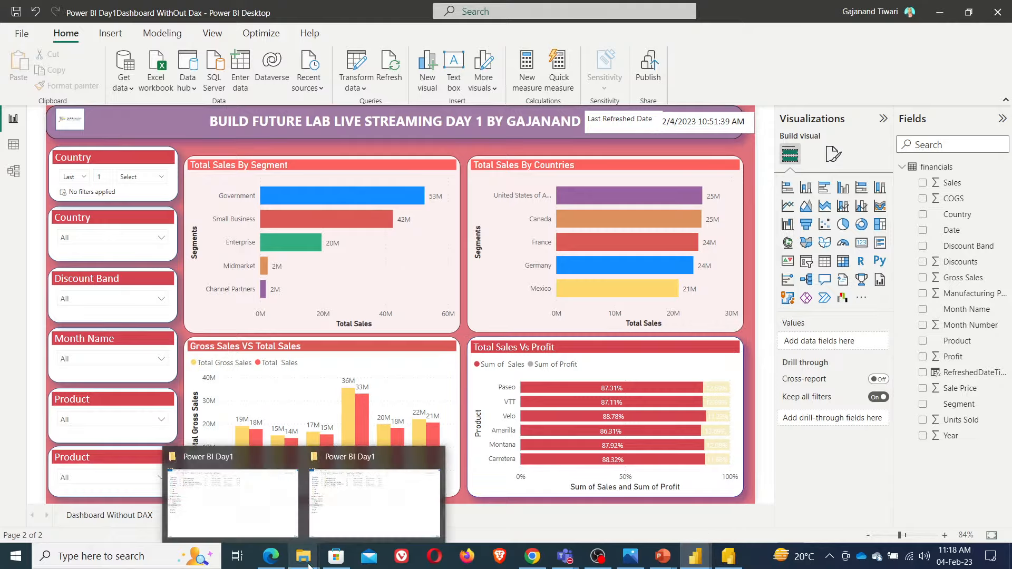
{"action": "left_click", "coordinate": [627, 566]}
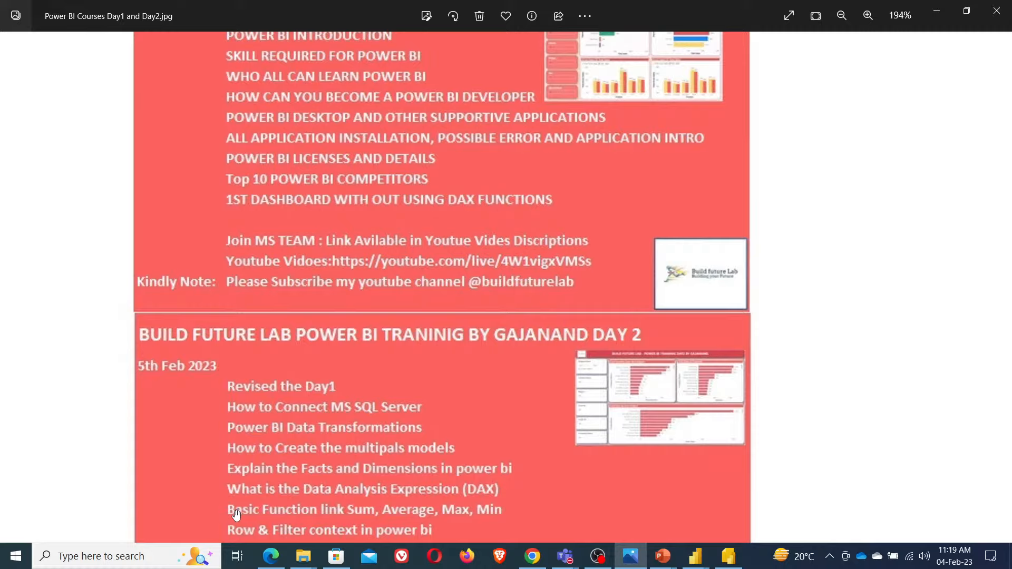
{"action": "scroll", "coordinate": [301, 498], "scroll_direction": "down", "scroll_amount": 3}
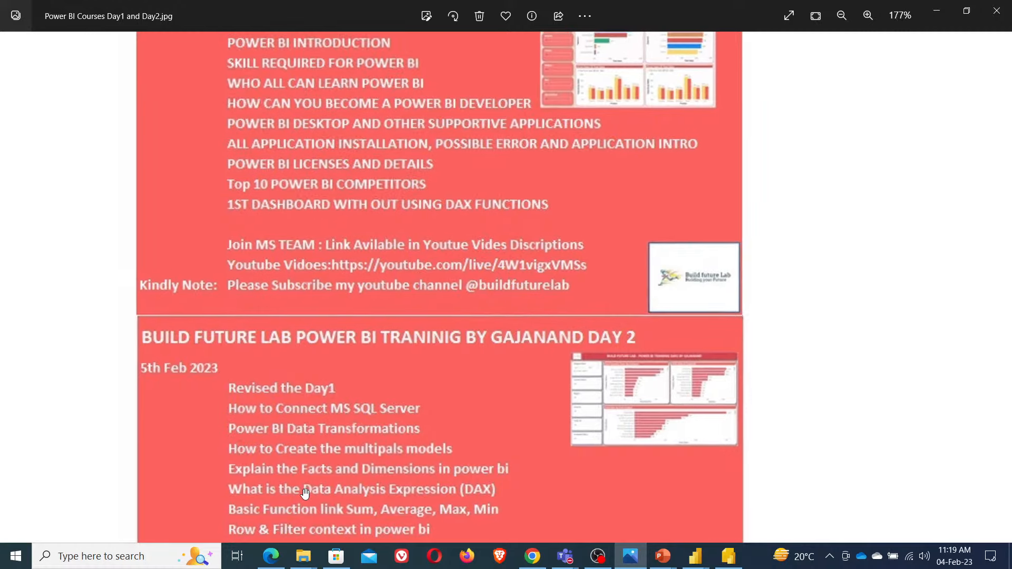